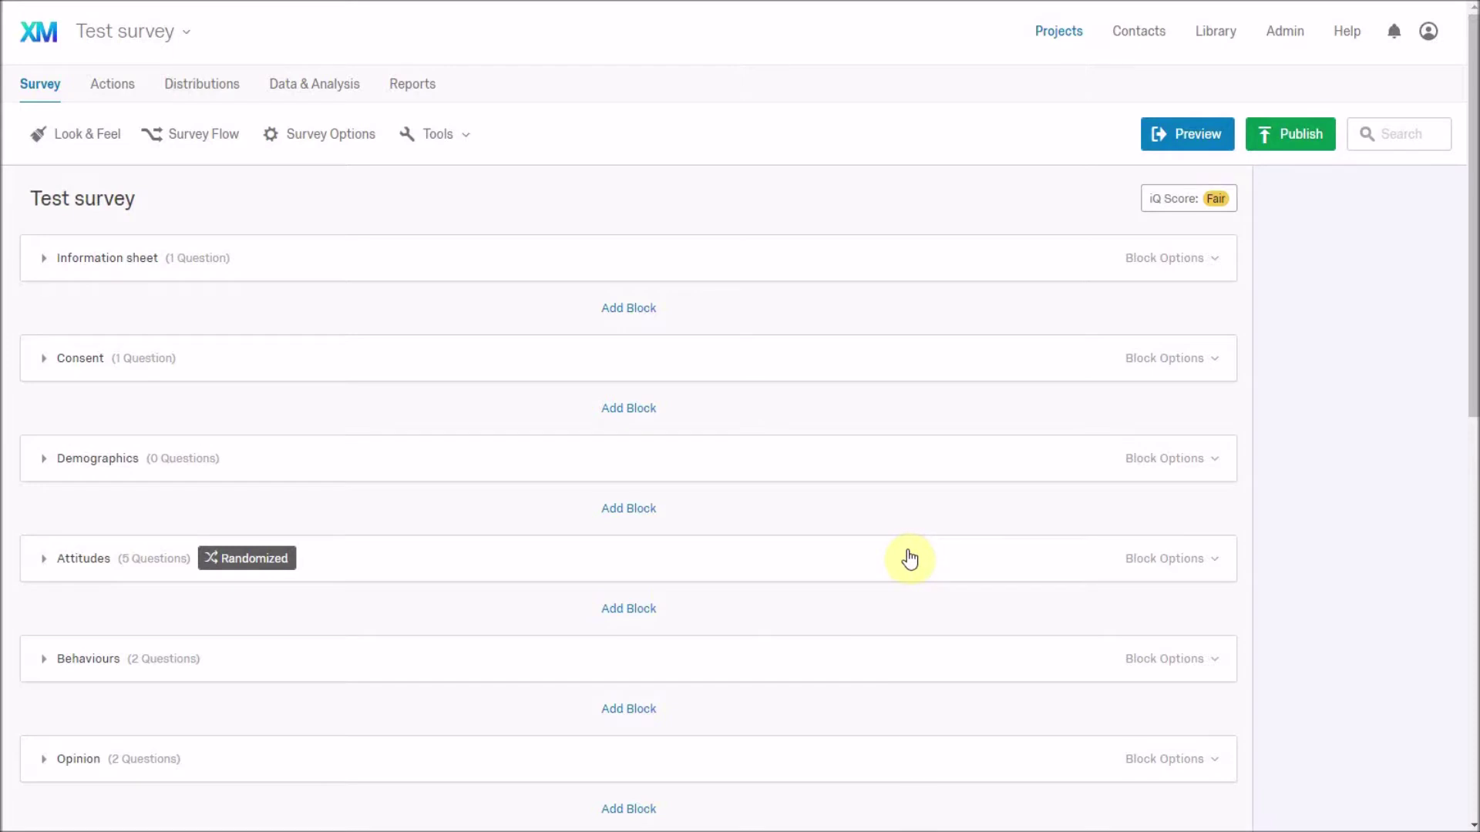
Add a new block after the Opinion block and name it "Piped"
{"action": "scroll", "coordinate": [909, 558], "scroll_direction": "down", "scroll_amount": 2}
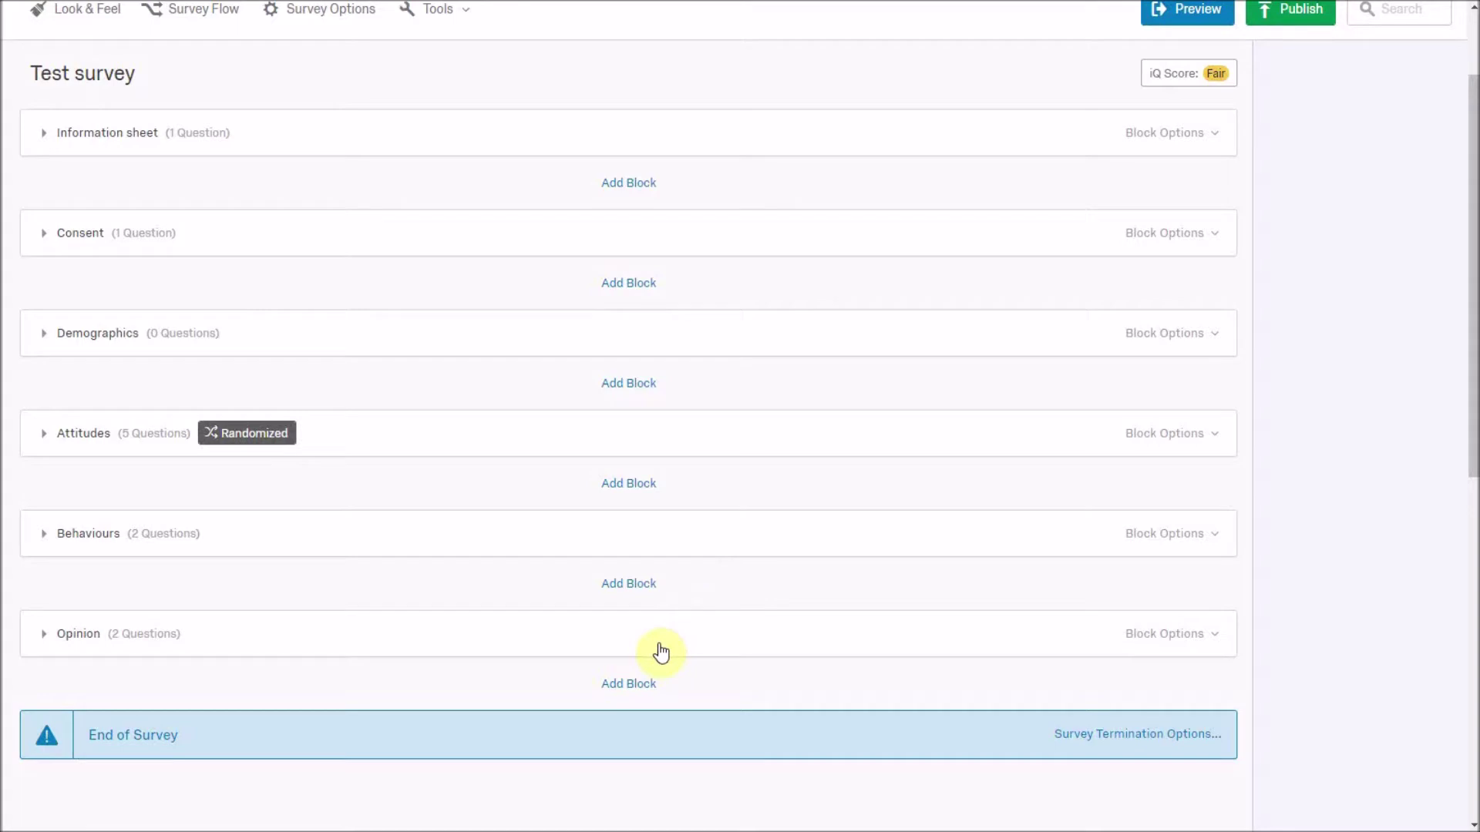
{"action": "left_click", "coordinate": [648, 685]}
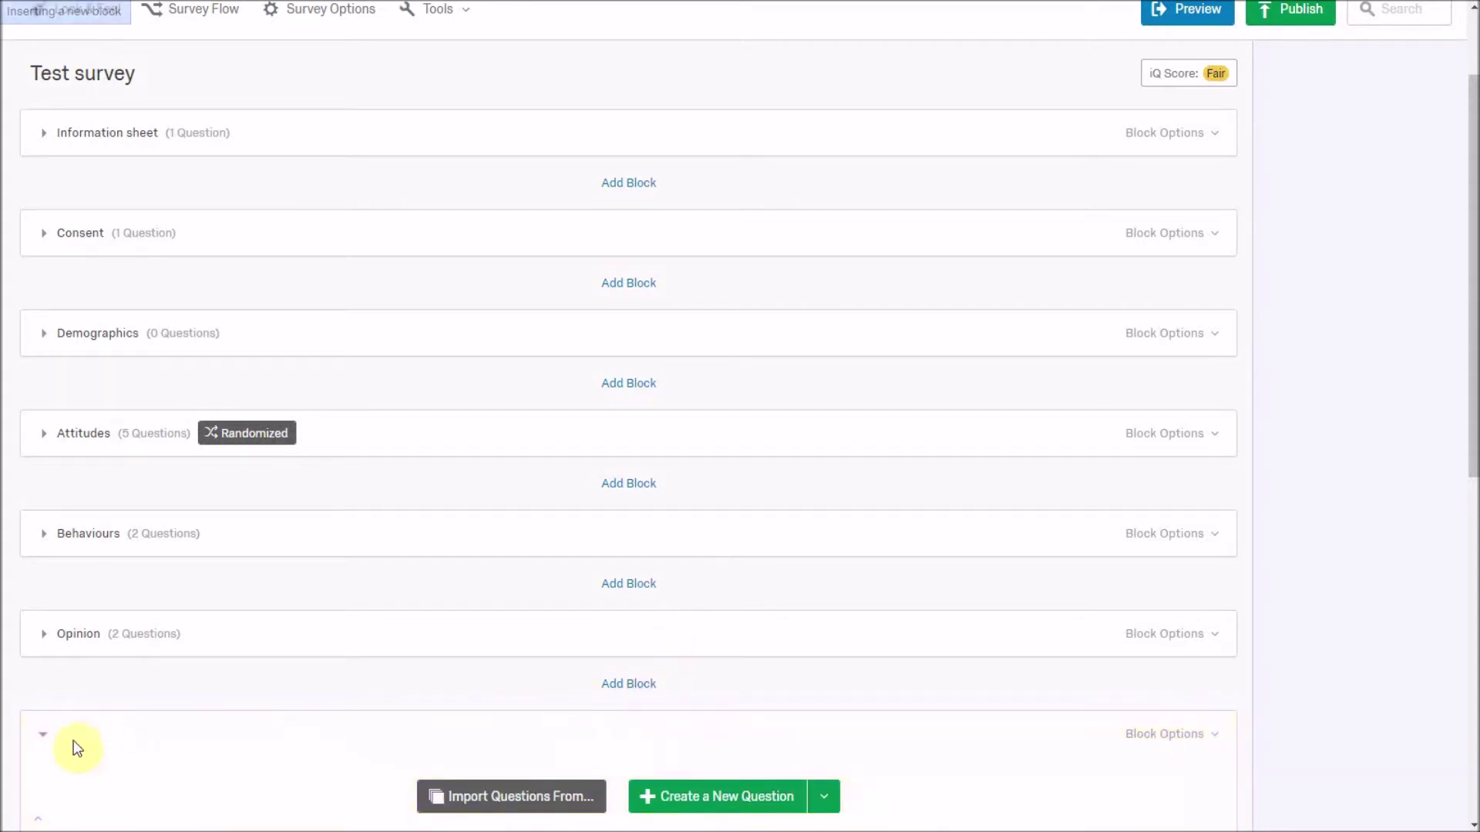
{"action": "scroll", "coordinate": [77, 737], "scroll_direction": "down", "scroll_amount": 5}
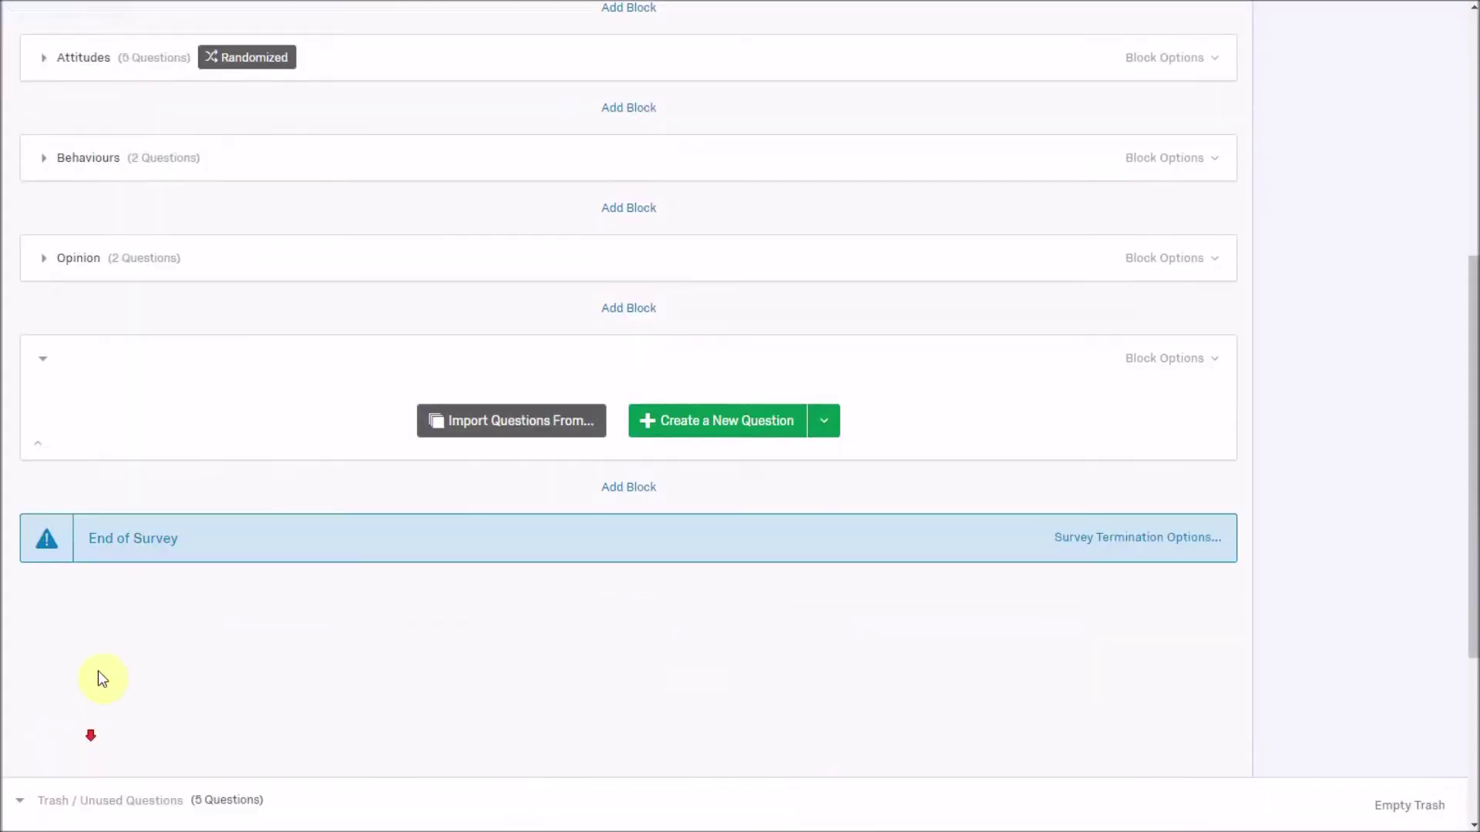
{"action": "left_click", "coordinate": [83, 358]}
{"action": "type", "text": "Piped"}
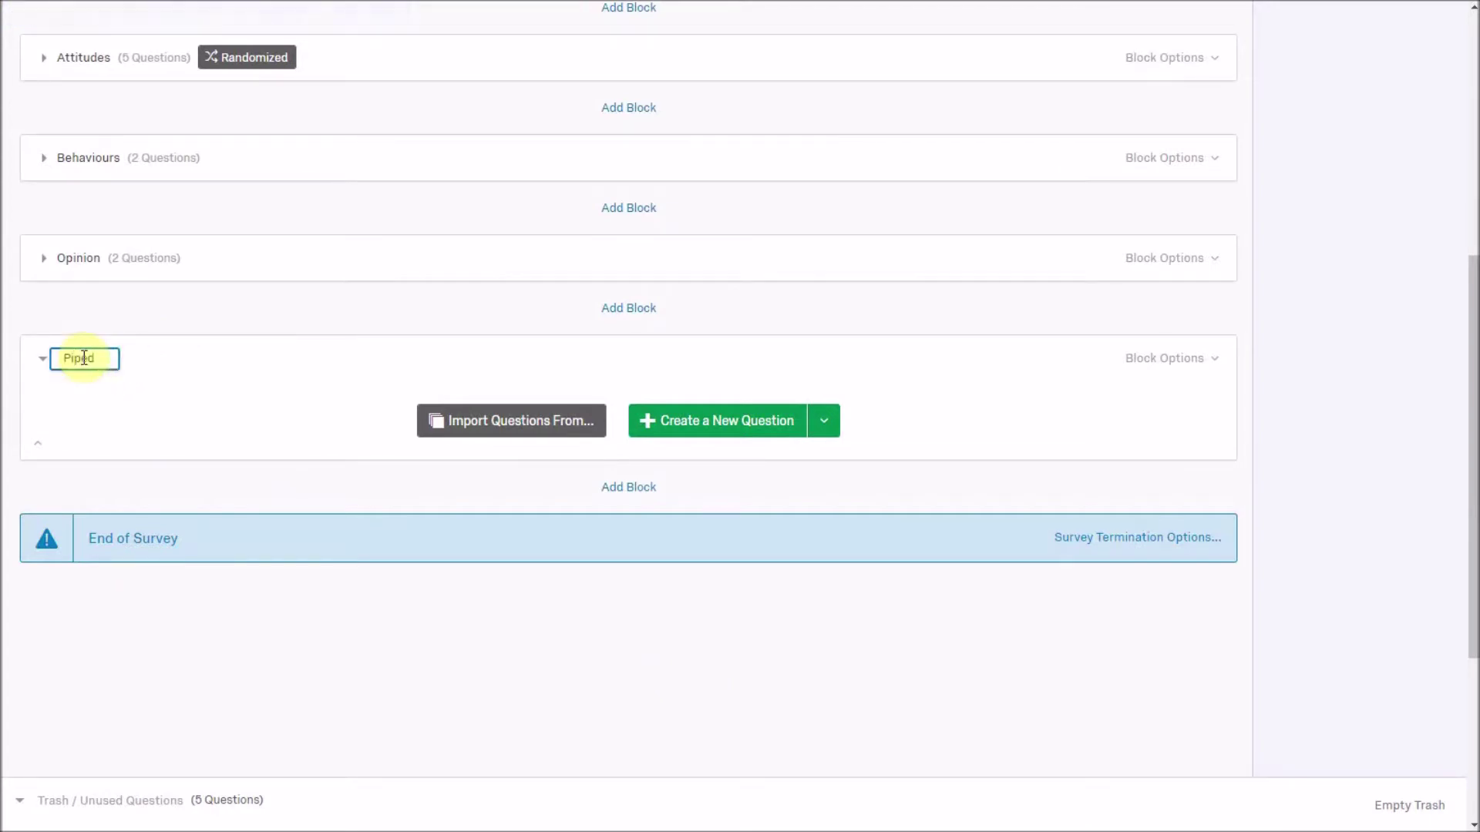
{"action": "left_click", "coordinate": [185, 360]}
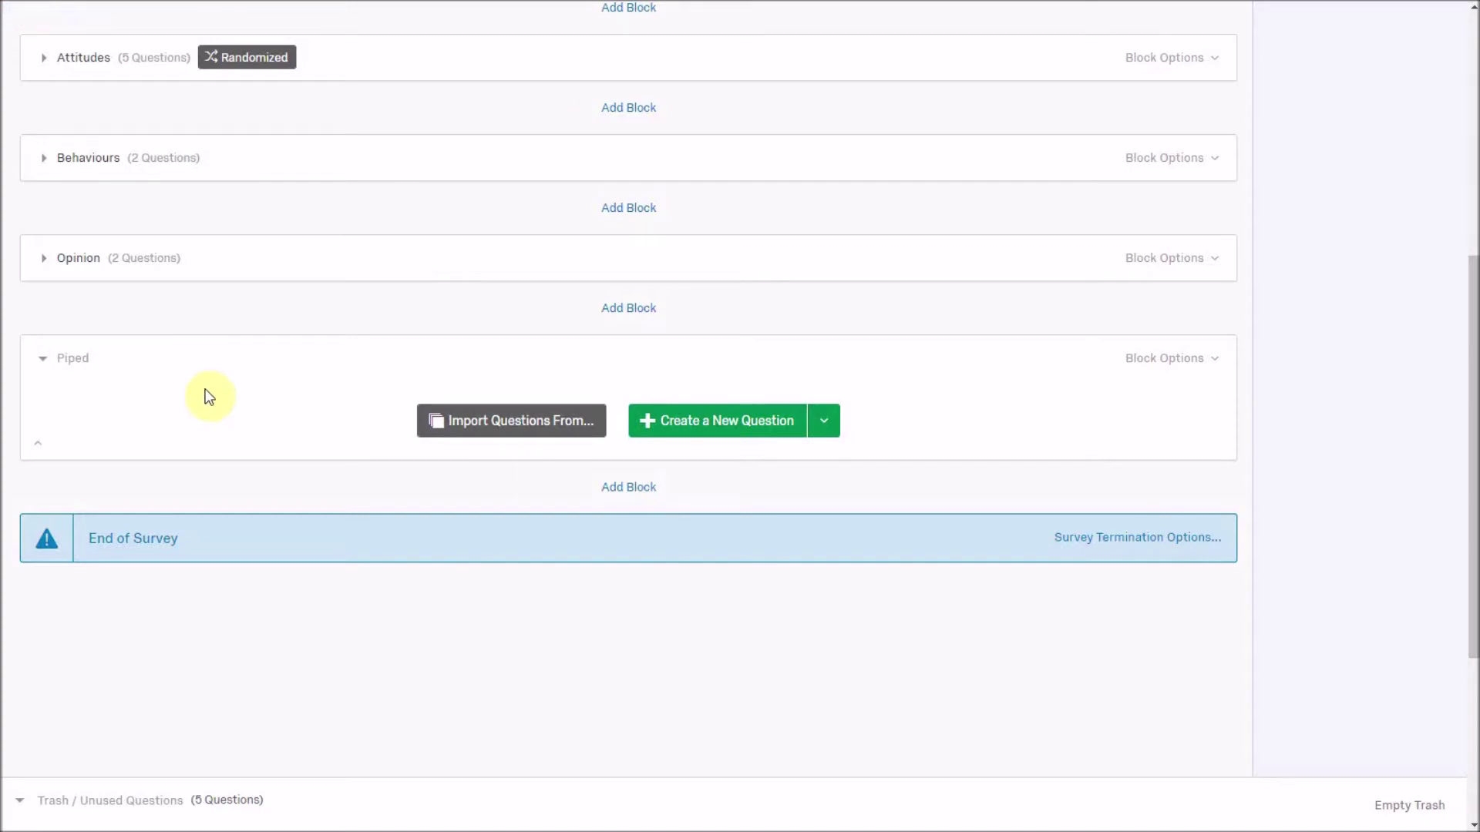
Create a new question in the Piped block and change its type to Text Entry
{"action": "left_click", "coordinate": [704, 420]}
{"action": "scroll", "coordinate": [1331, 254], "scroll_direction": "down", "scroll_amount": 4}
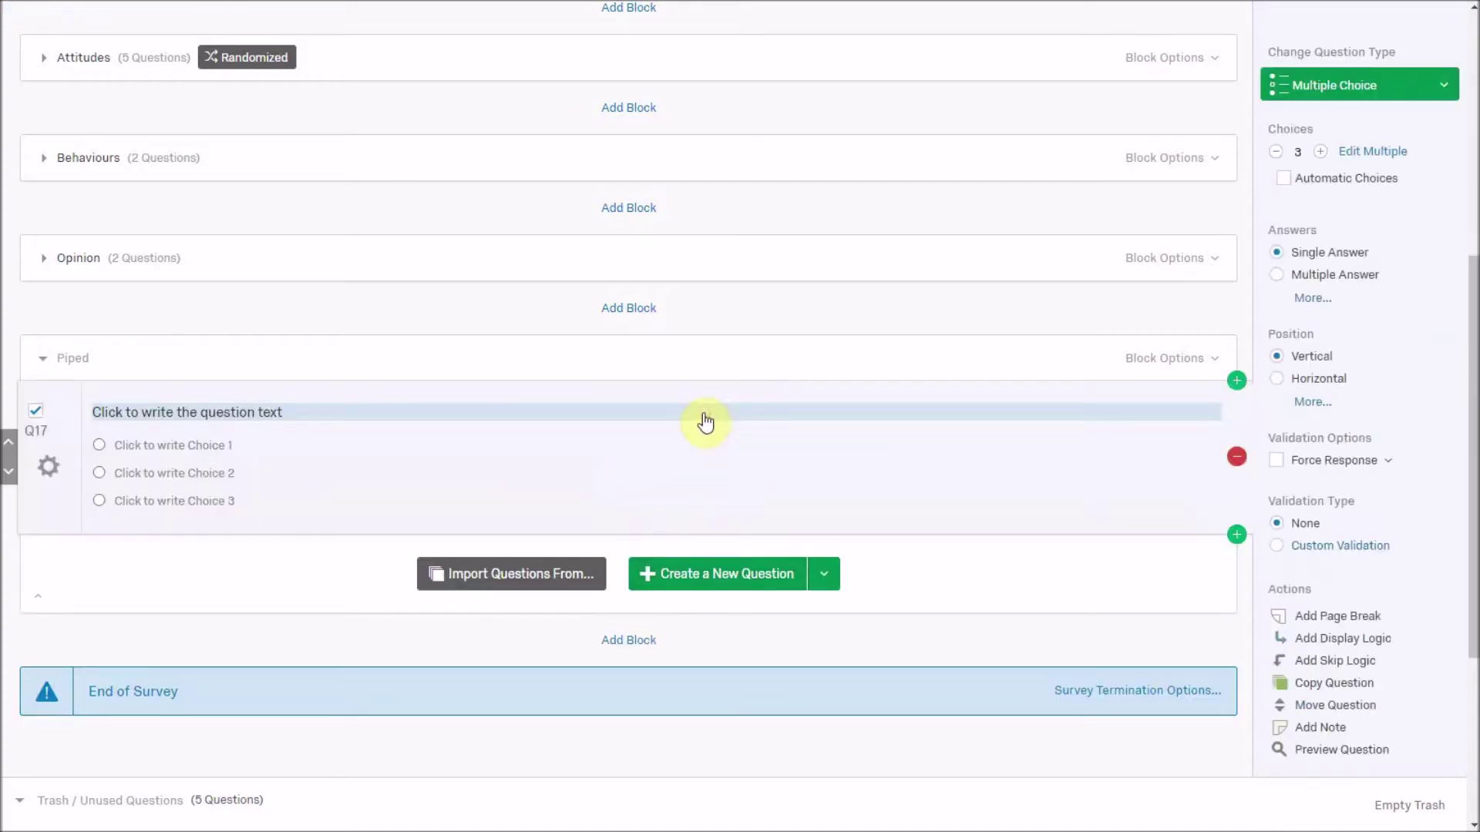
{"action": "left_click", "coordinate": [1425, 94]}
{"action": "left_click", "coordinate": [1140, 241]}
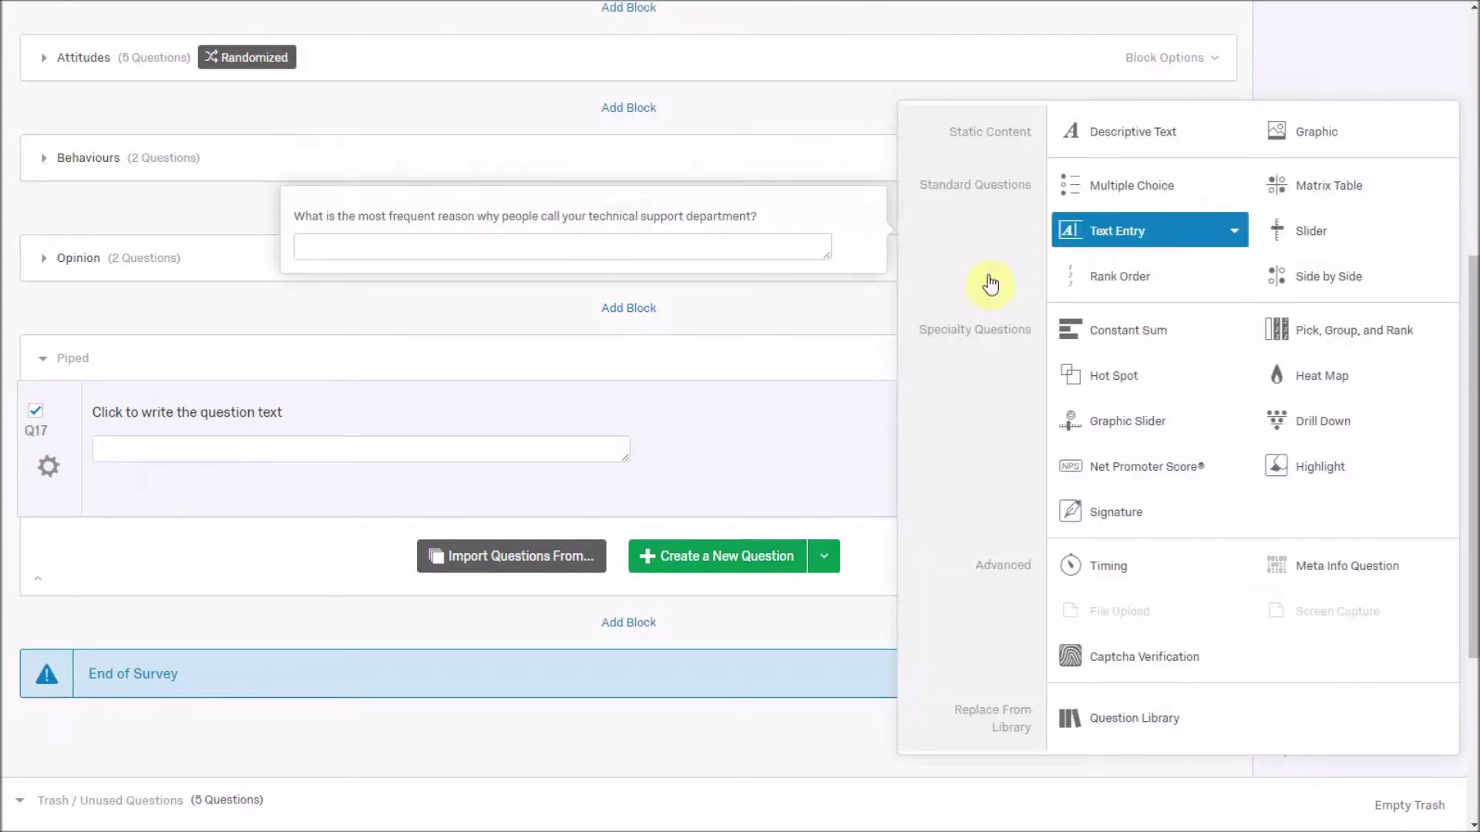
Set the new question's text to "What is your favourite fruit?"
{"action": "left_click", "coordinate": [283, 416]}
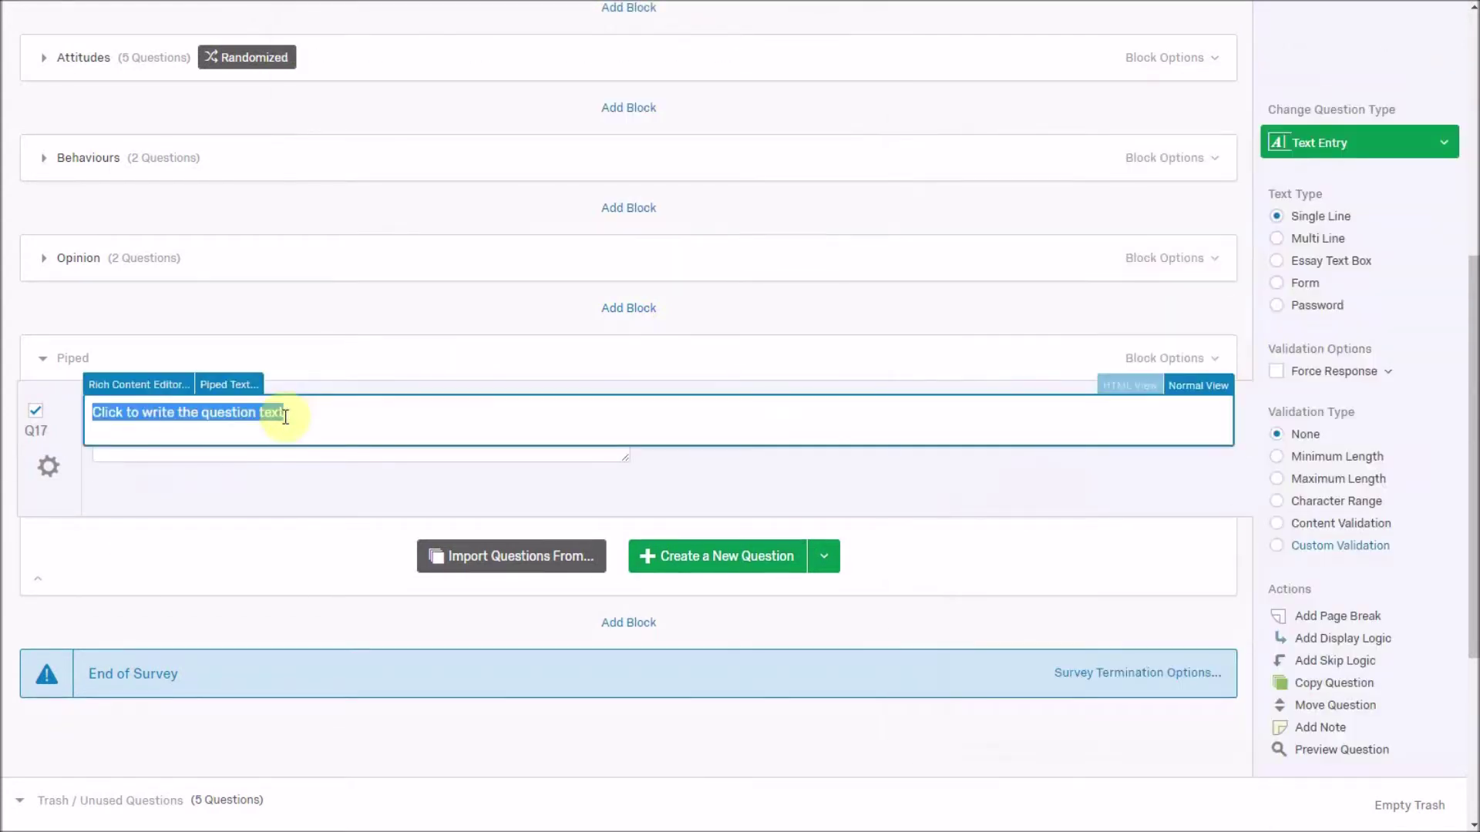
{"action": "type", "text": "Which is yuour"}
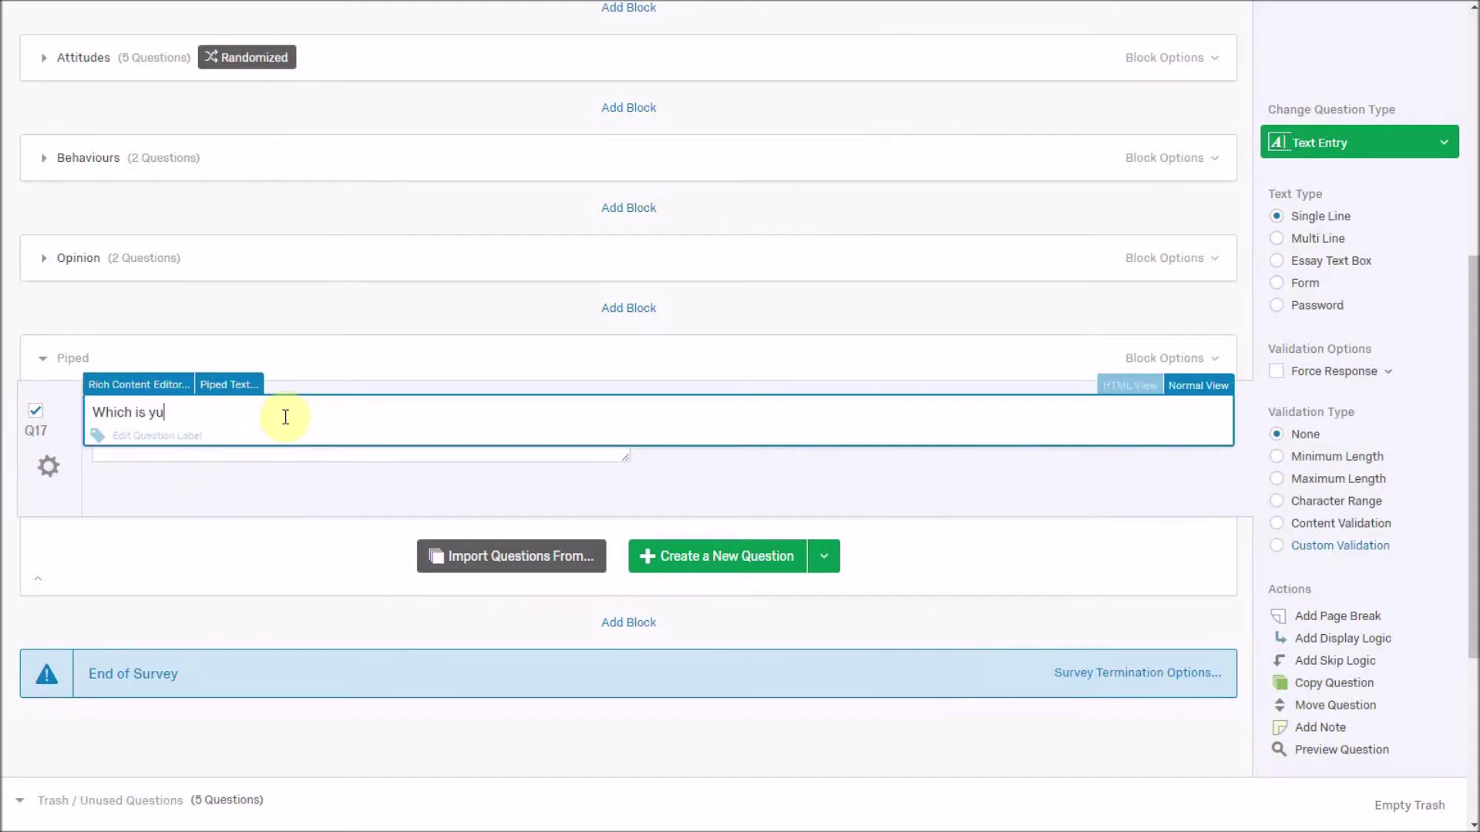
{"action": "key", "text": "BackSpace"}
{"action": "key", "text": "BackSpace"}
{"action": "key", "text": "BackSpace"}
{"action": "key", "text": "BackSpace"}
{"action": "key", "text": "ctrl+a"}
{"action": "type", "text": "What is your favourite fruit"}
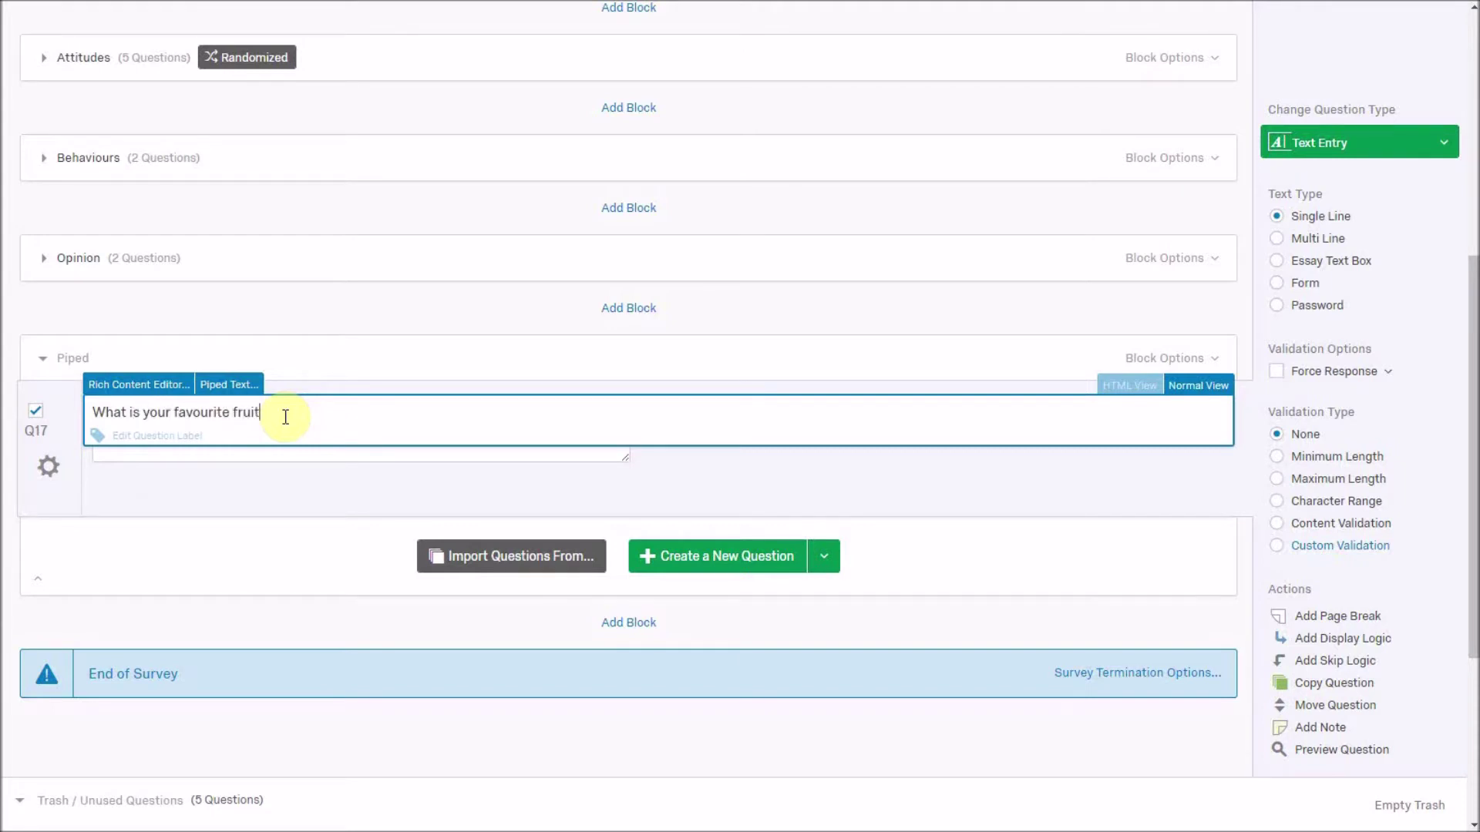
{"action": "type", "text": "?"}
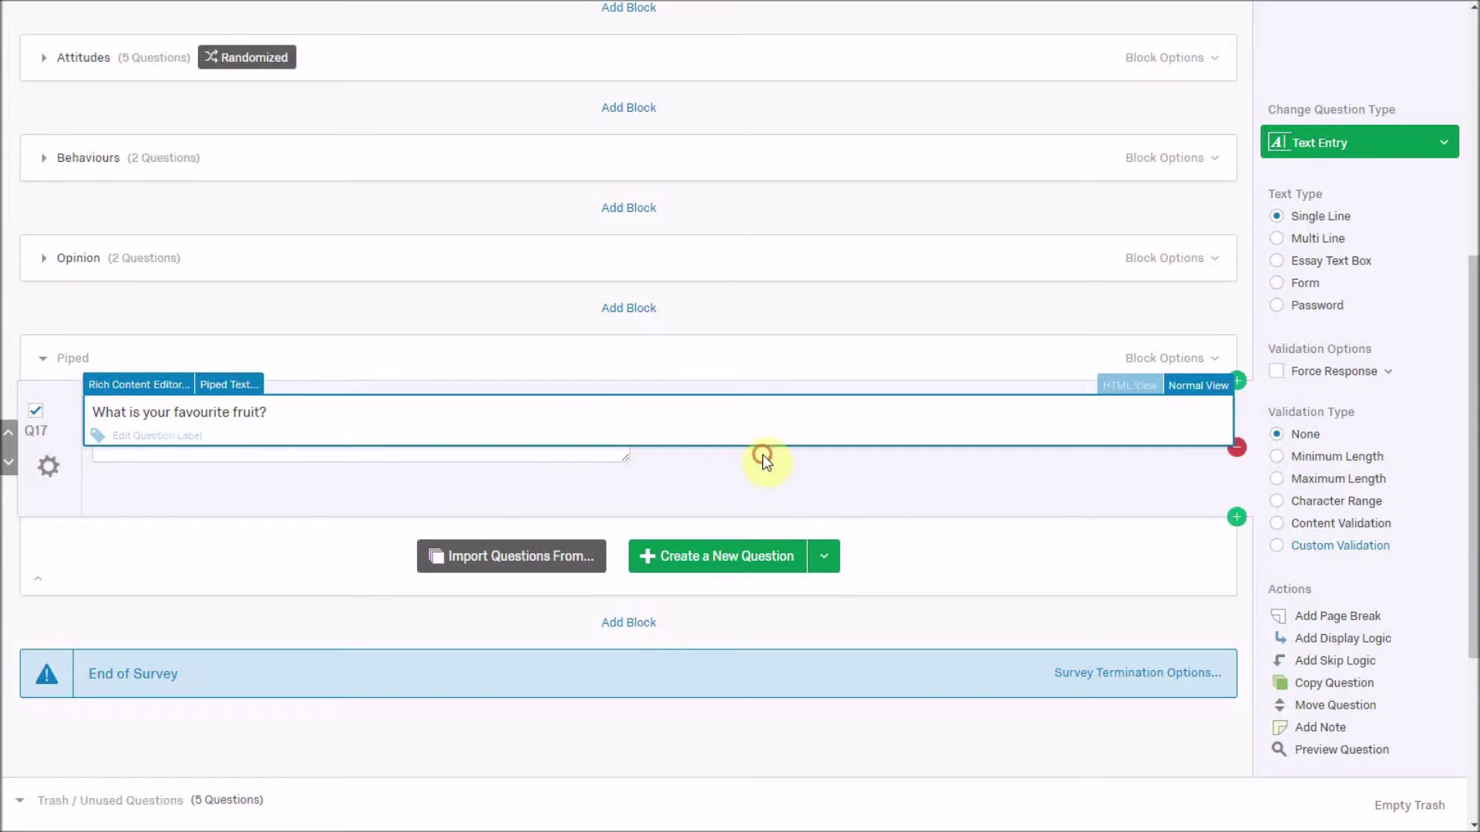
{"action": "left_click", "coordinate": [763, 458]}
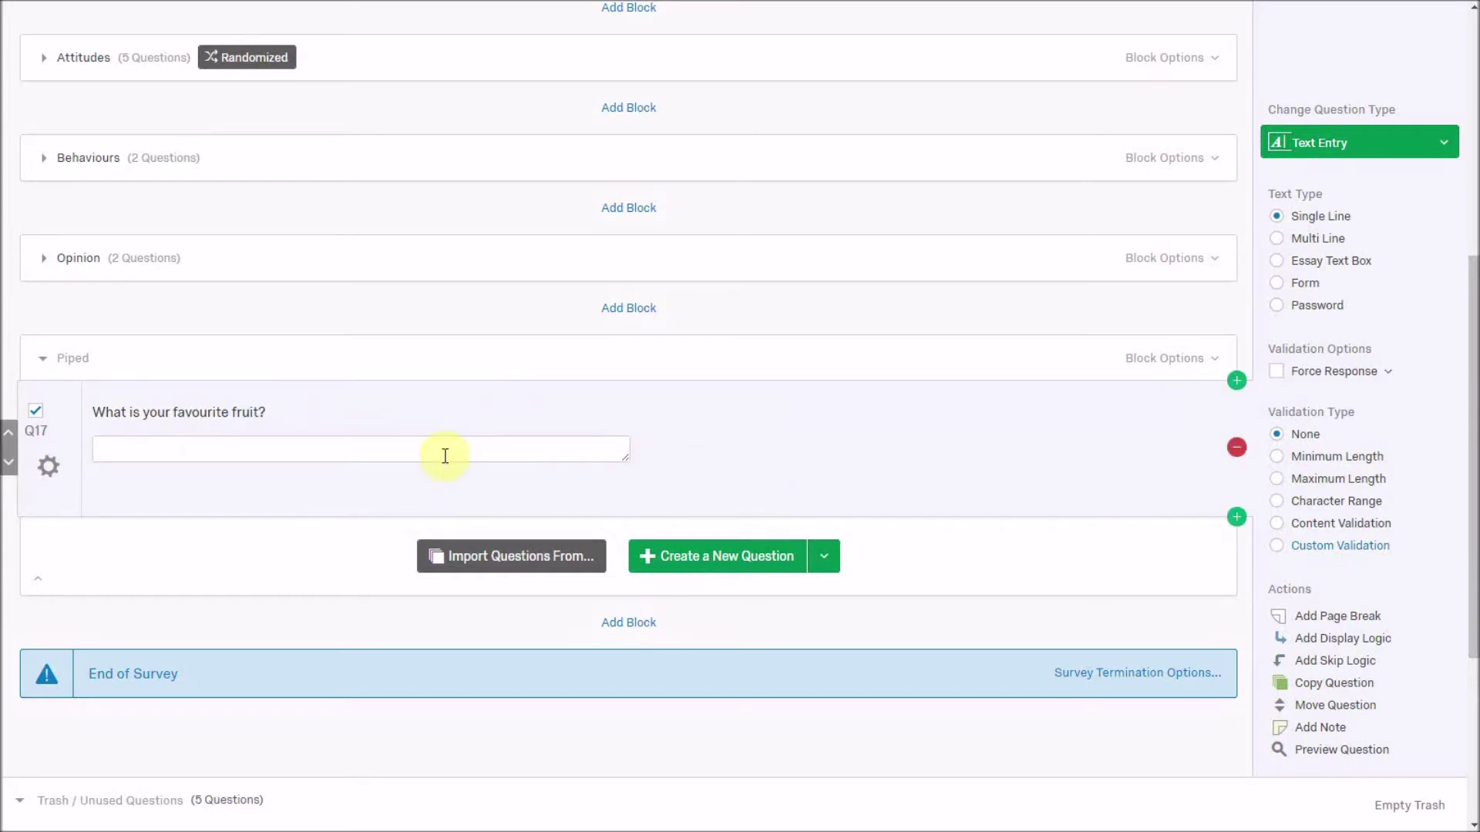
Add a page break after the favourite fruit question and create a second Text Entry question below it
{"action": "left_click", "coordinate": [1351, 617]}
{"action": "left_click", "coordinate": [780, 621]}
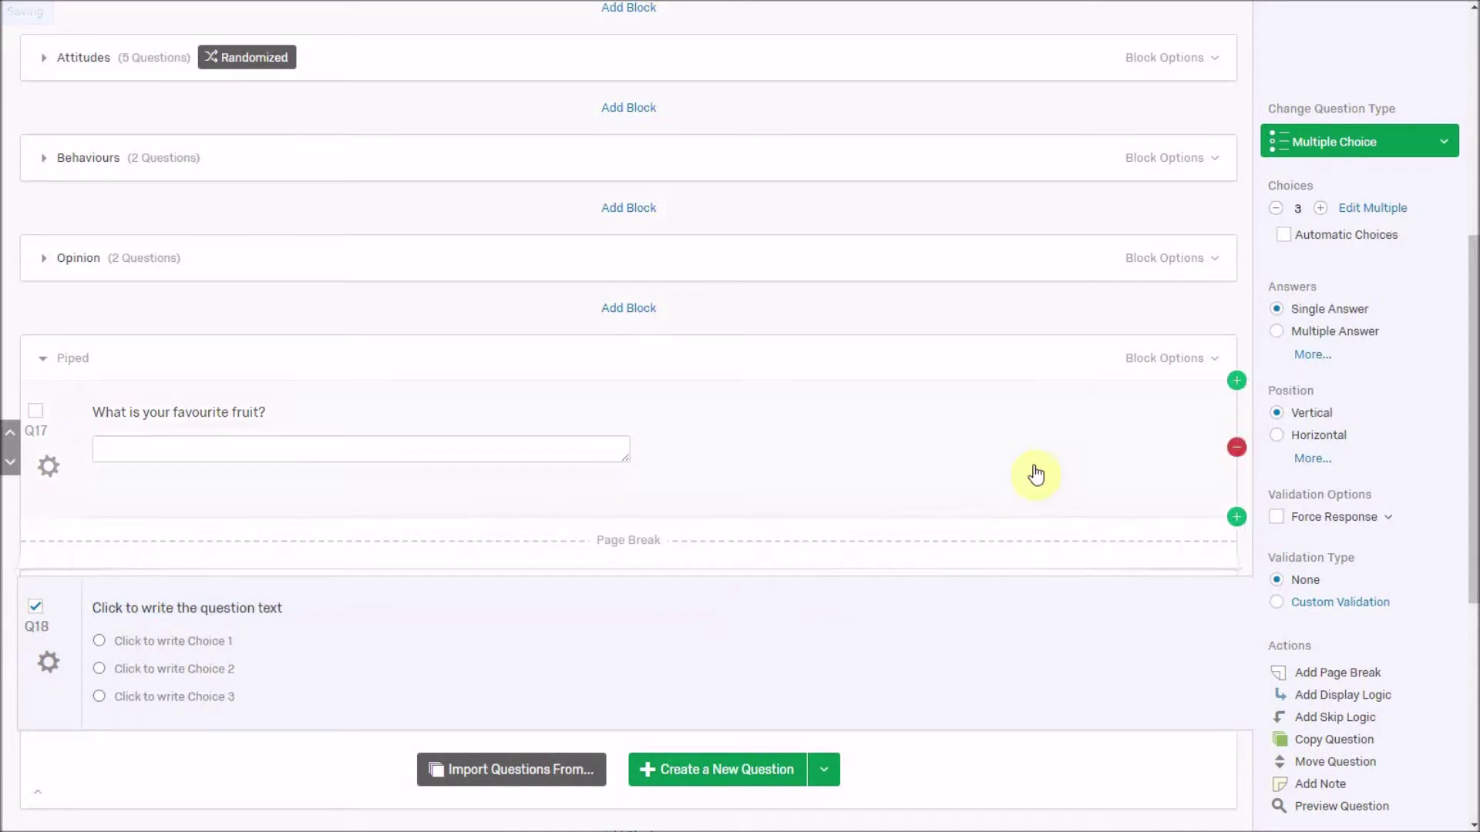
{"action": "left_click", "coordinate": [1295, 150]}
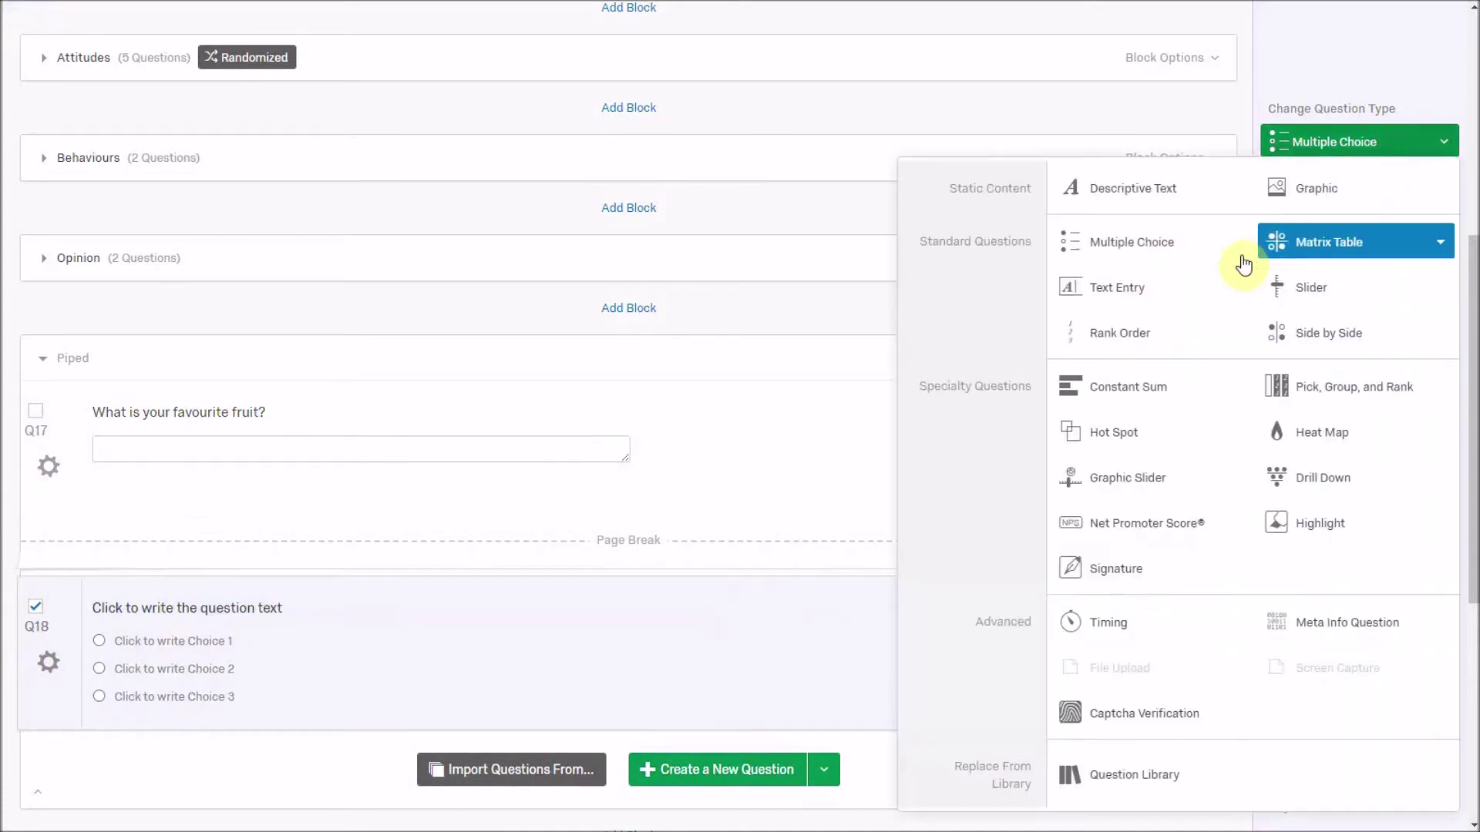
{"action": "left_click", "coordinate": [1120, 309]}
Replace the second question's placeholder text with "Why do you like"
{"action": "left_click", "coordinate": [217, 608]}
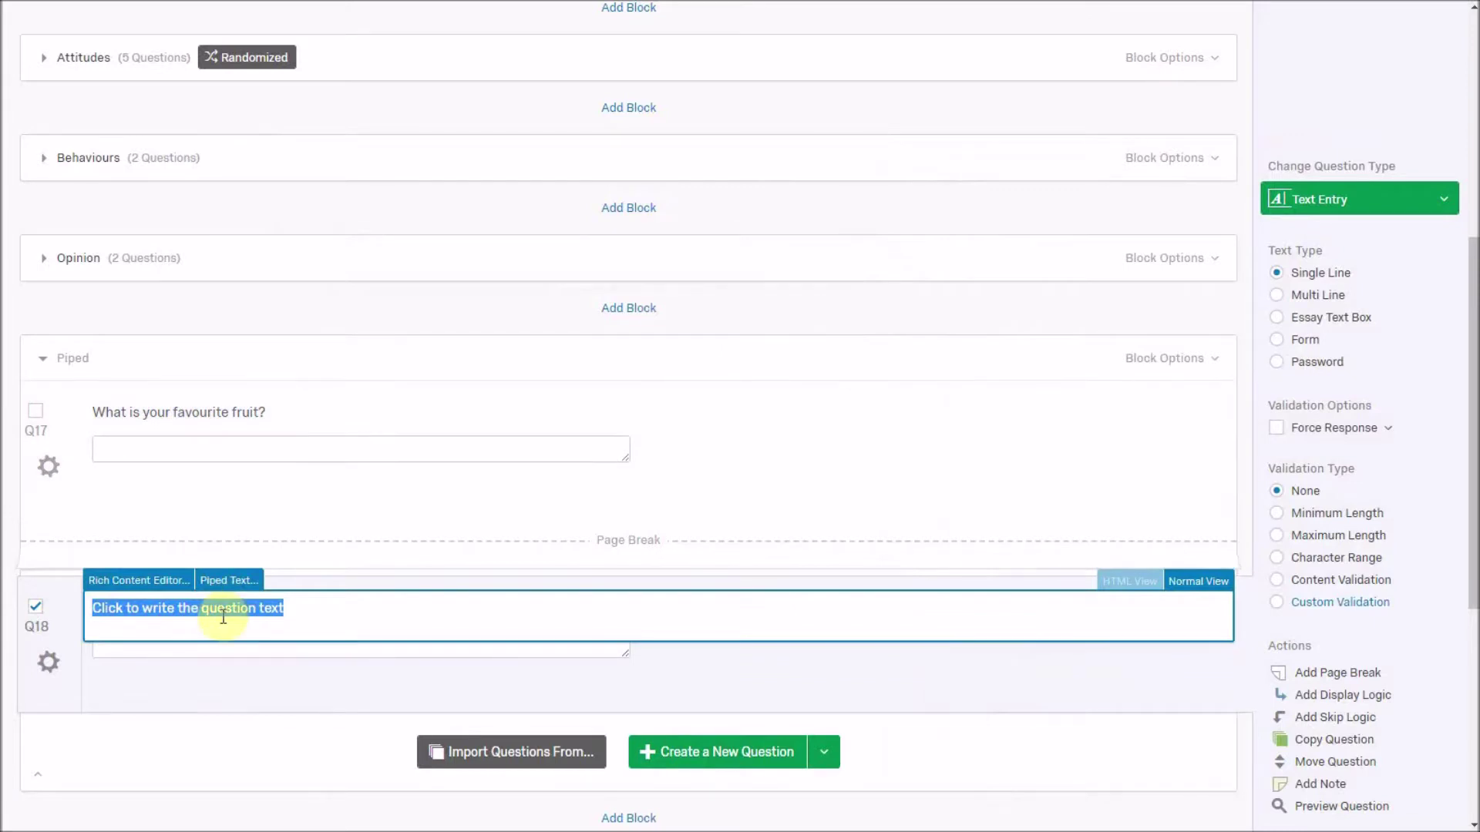
{"action": "type", "text": "Why do"}
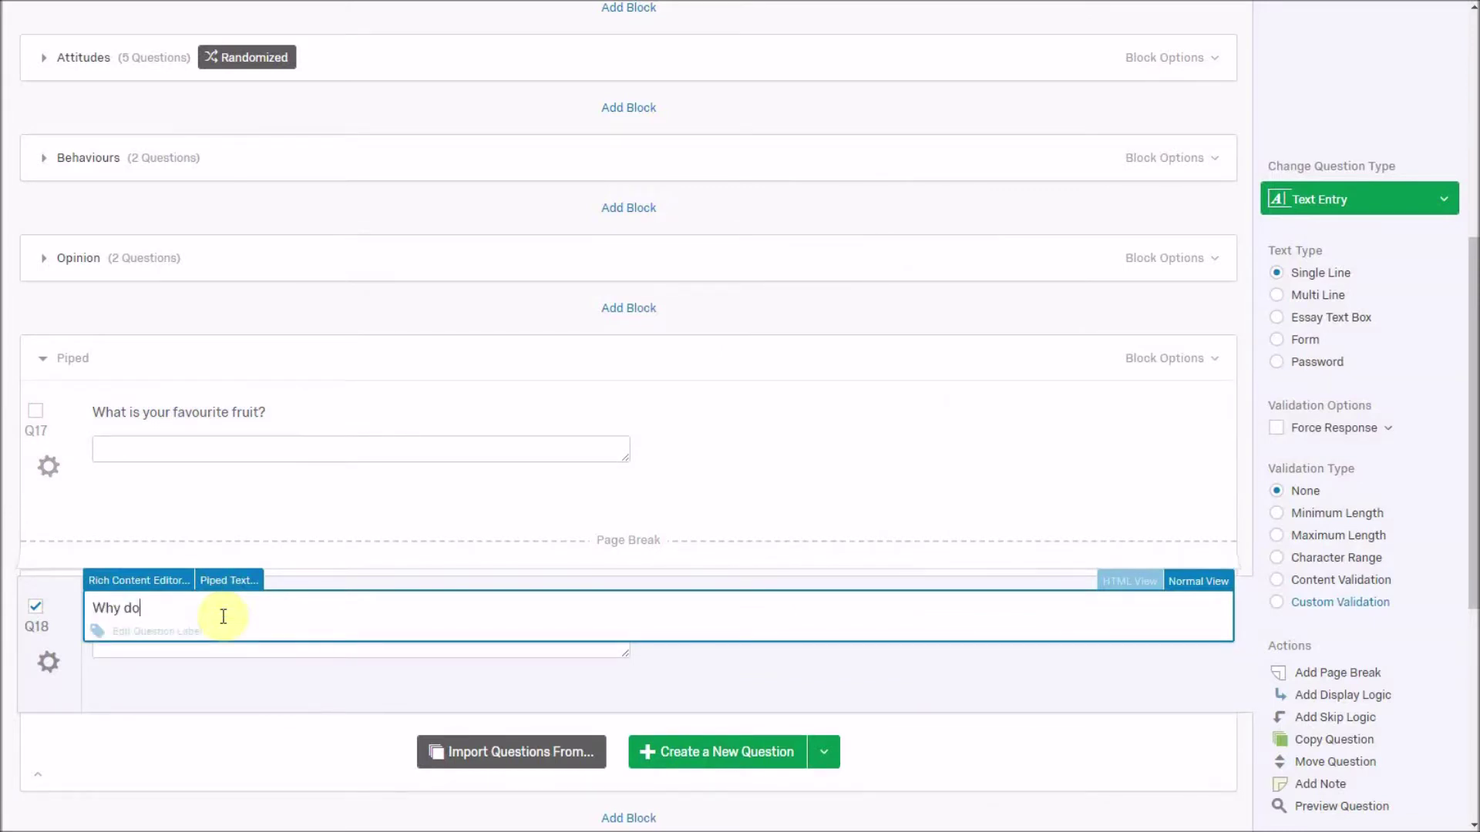
{"action": "type", "text": " you like"}
Insert piped text after "Why do you like" from survey question Q18, using its "Why do you like" answer field
{"action": "left_click", "coordinate": [231, 582]}
{"action": "mouse_move", "coordinate": [281, 293]}
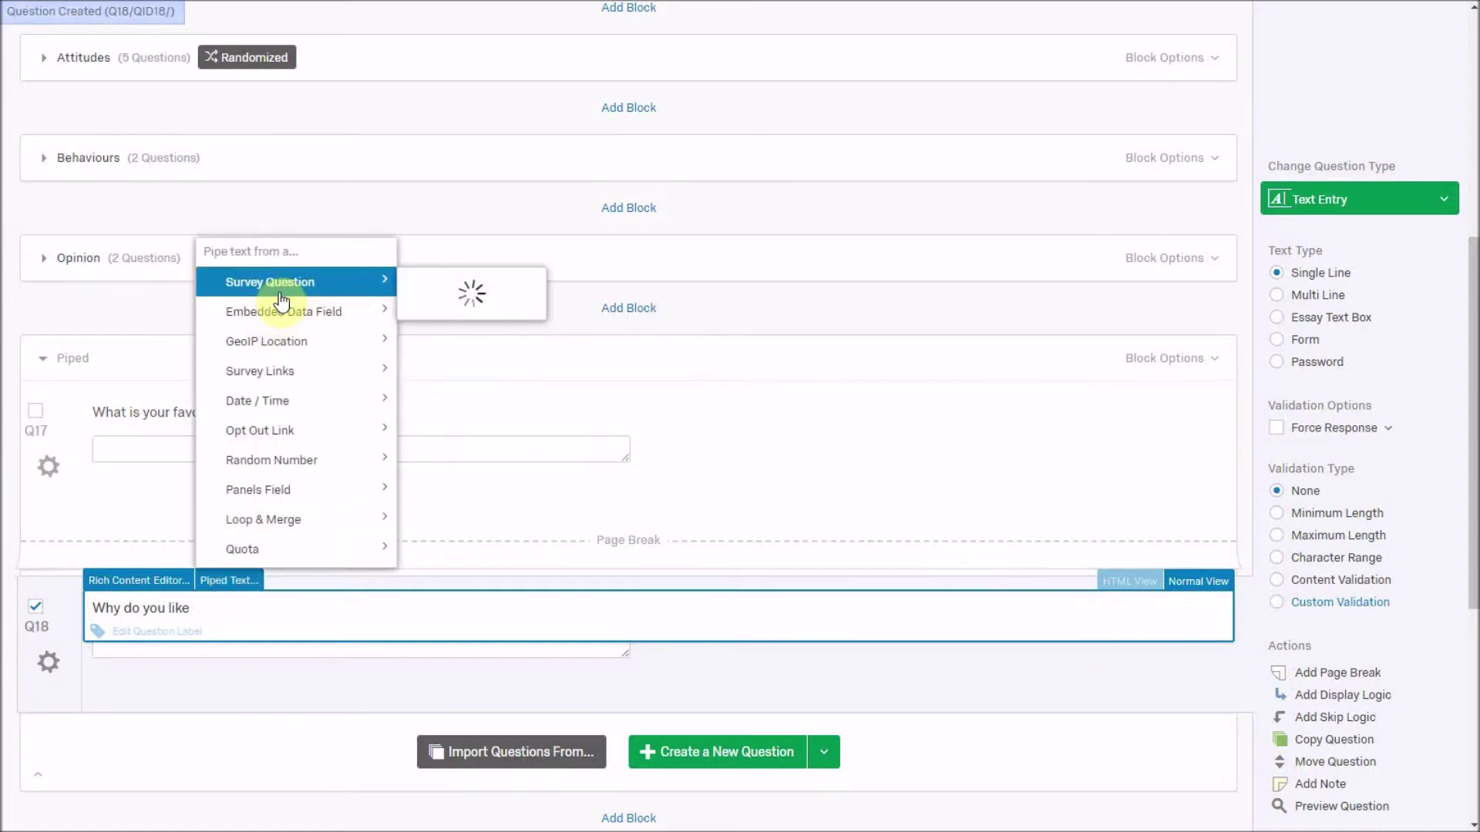
{"action": "mouse_move", "coordinate": [308, 443]}
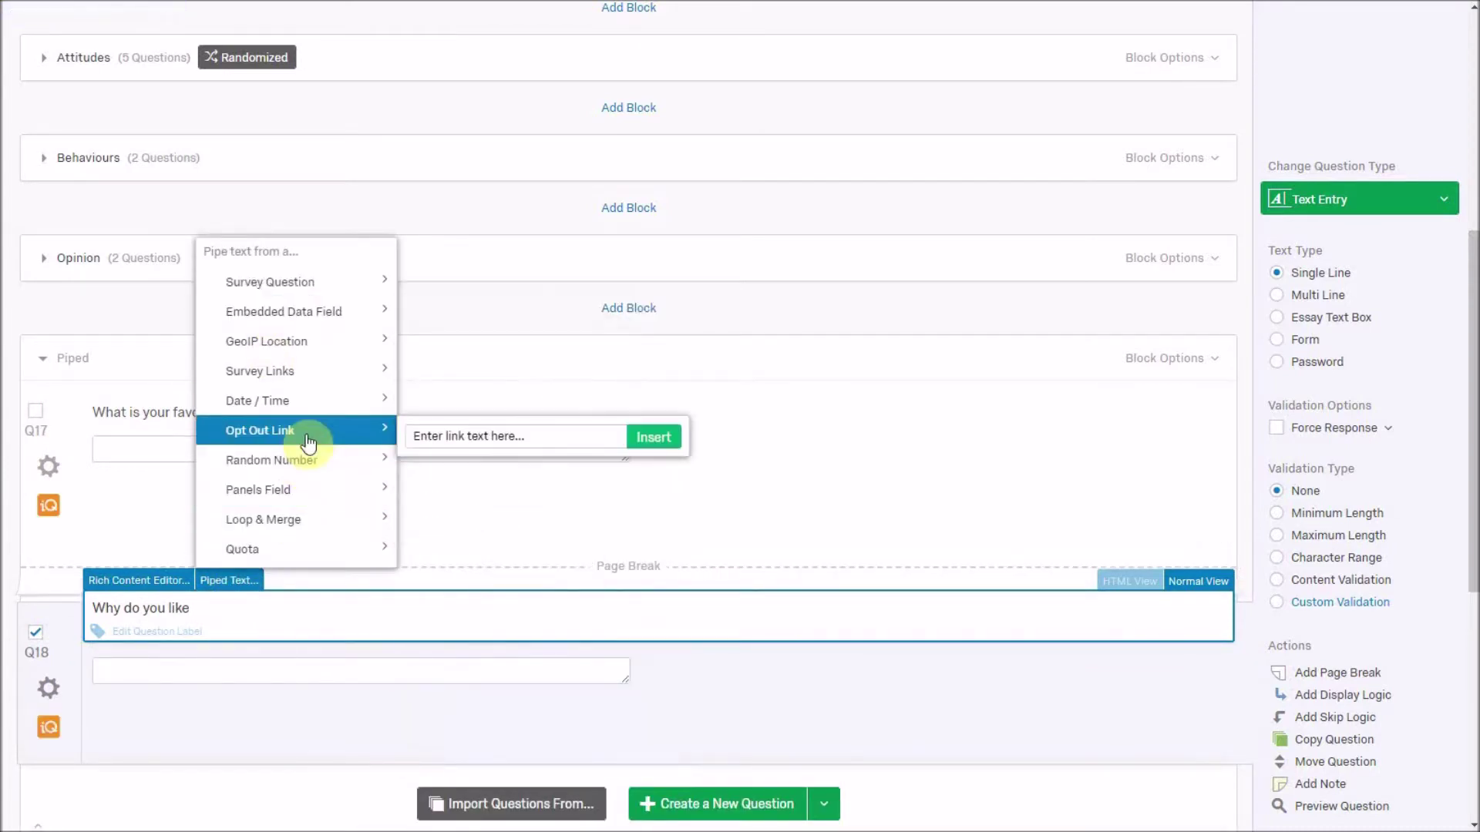
{"action": "mouse_move", "coordinate": [310, 404]}
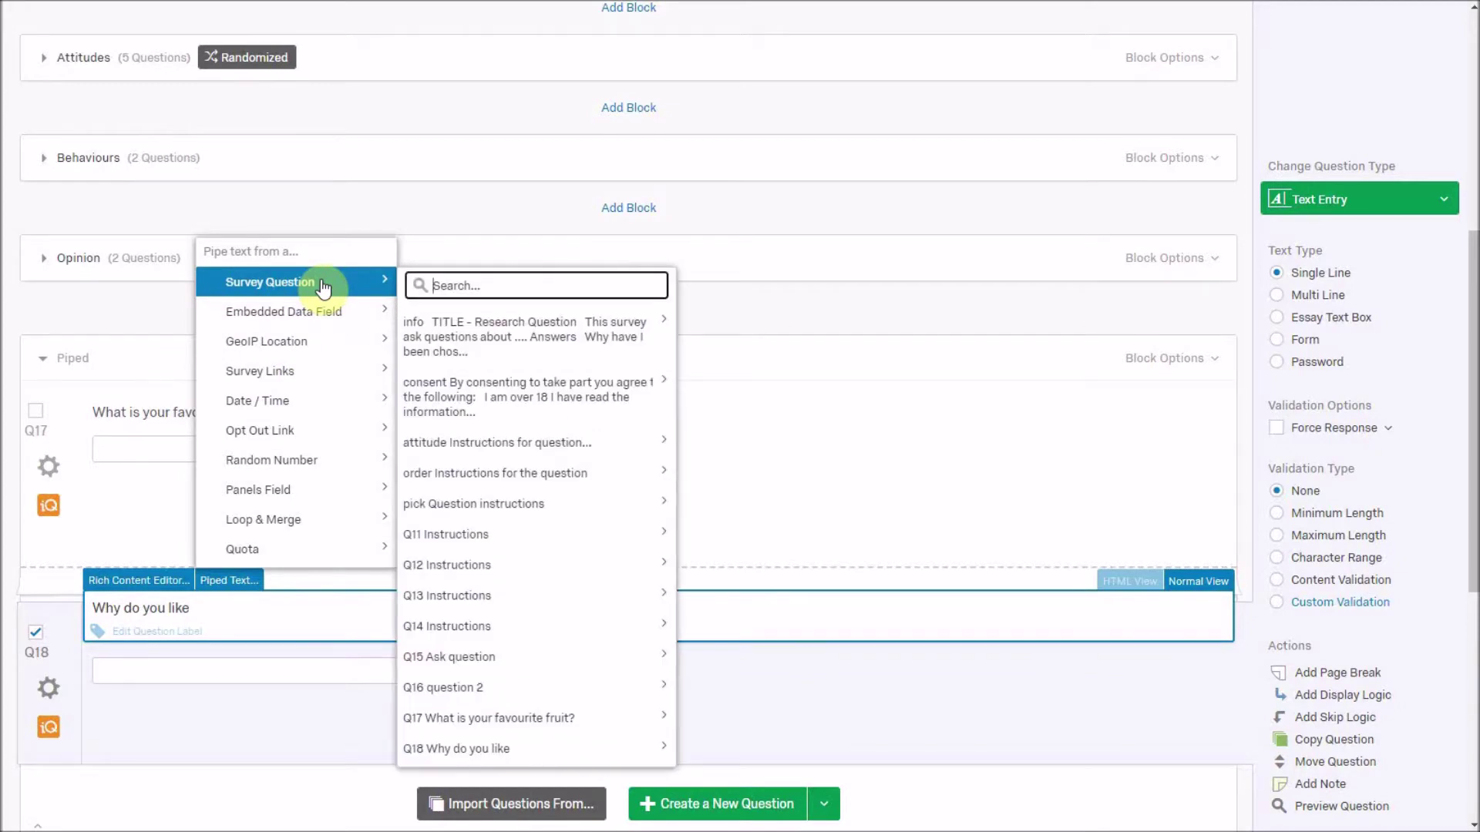
{"action": "scroll", "coordinate": [545, 555], "scroll_direction": "down", "scroll_amount": 5}
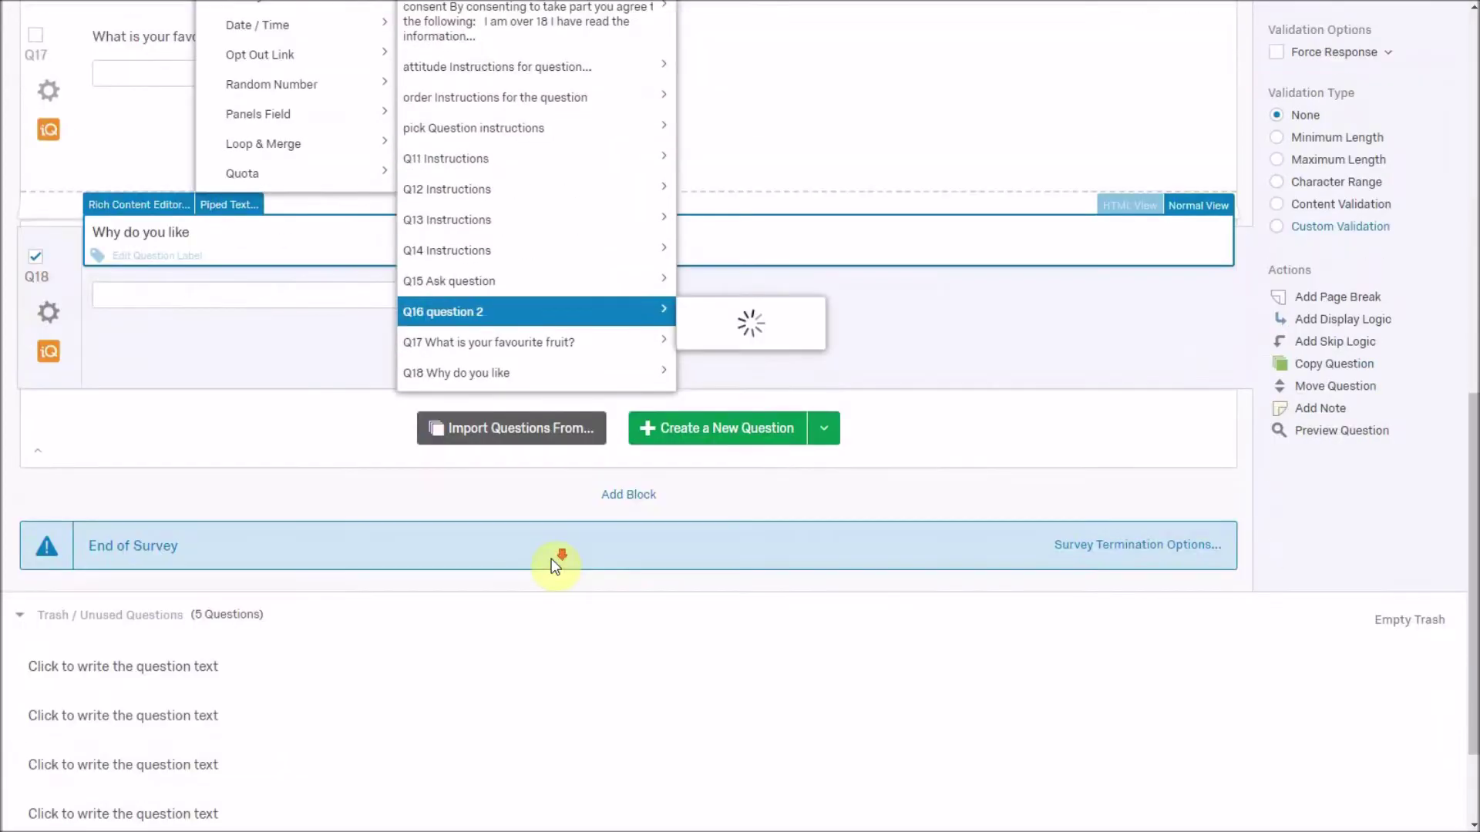
{"action": "mouse_move", "coordinate": [525, 384]}
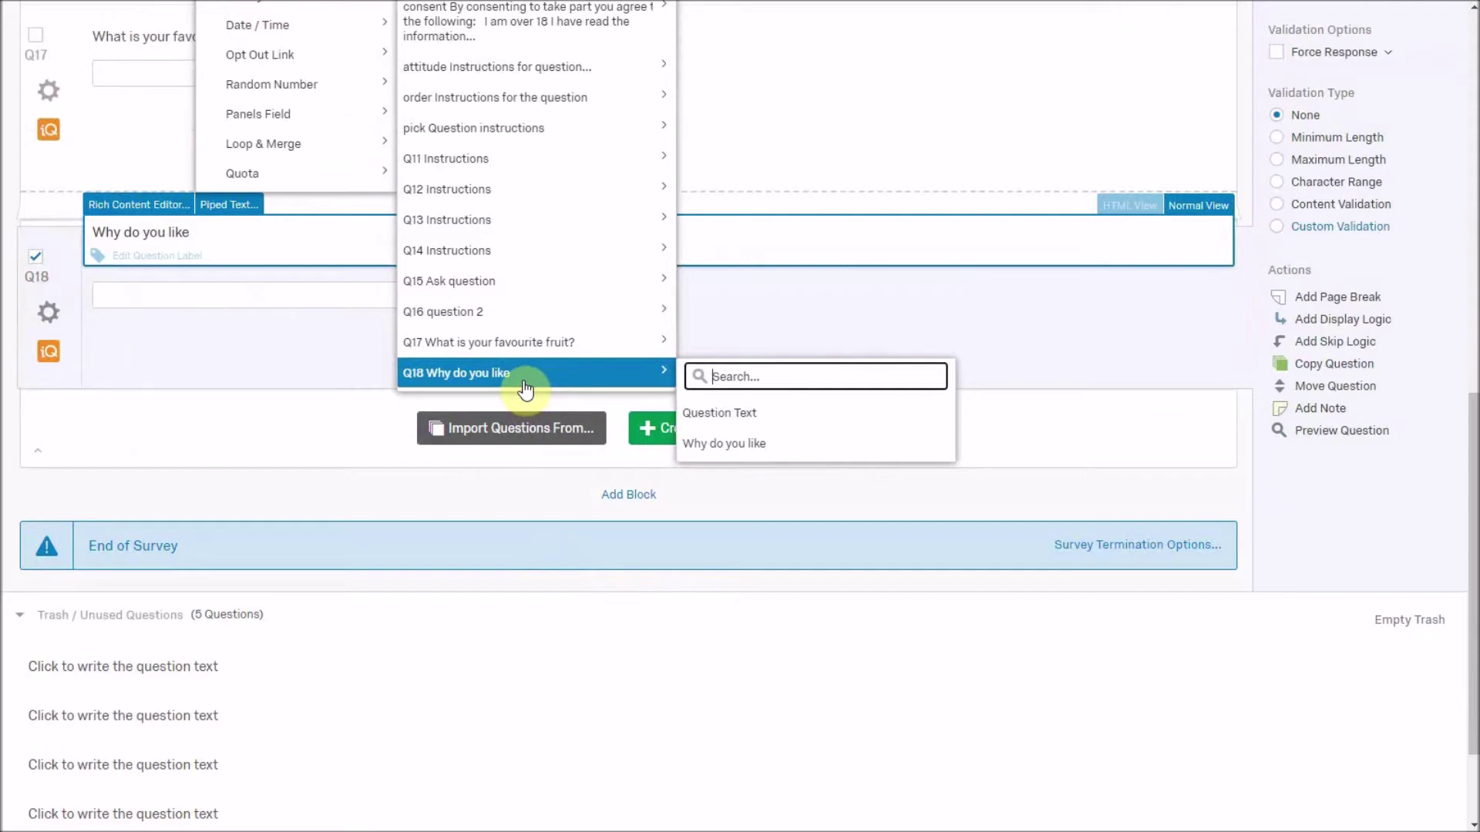
{"action": "left_click", "coordinate": [753, 447]}
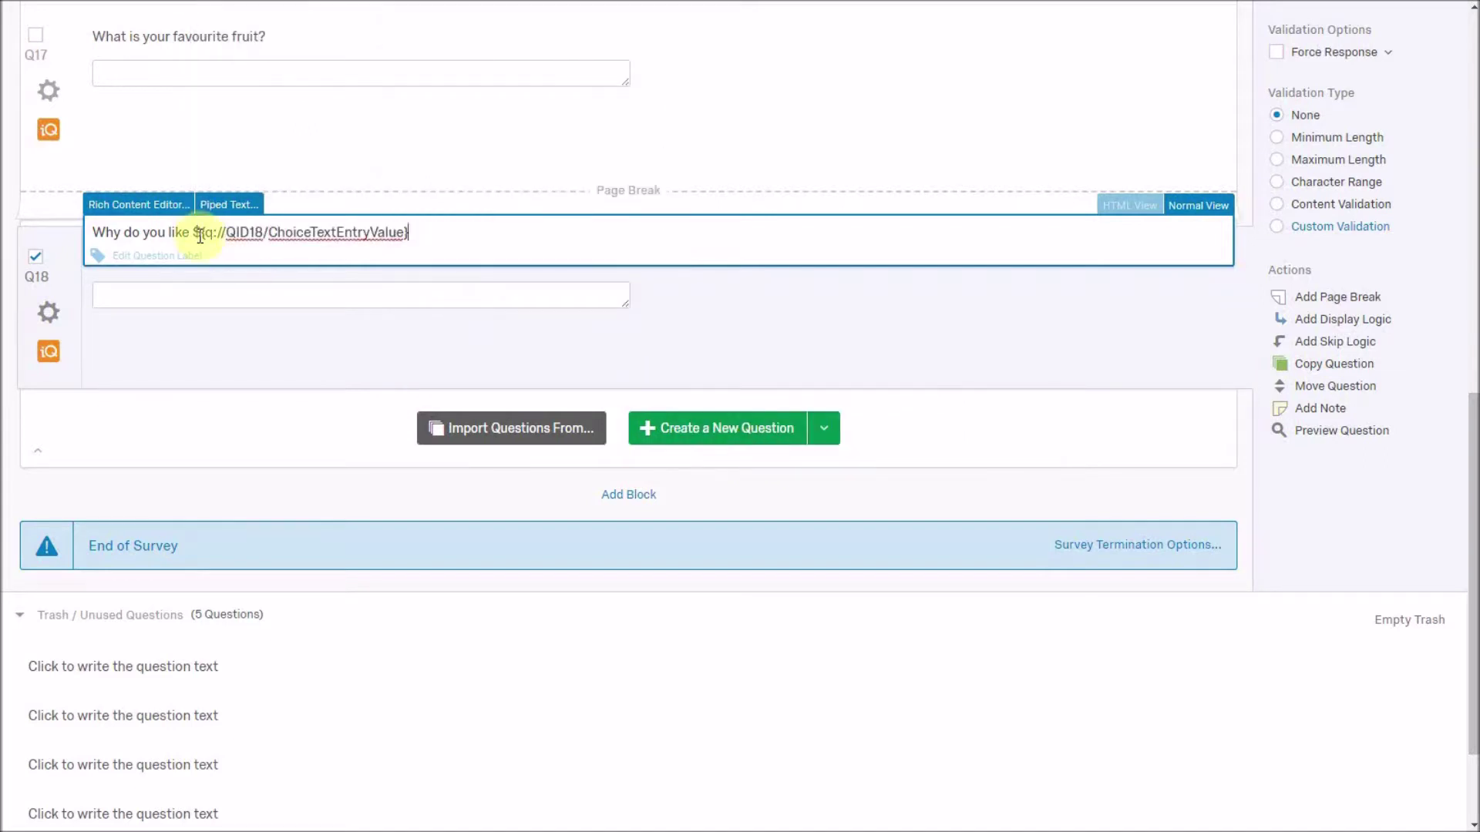
Complete the Q18 question text by adding "so much?" after the piped text
{"action": "left_click", "coordinate": [518, 230]}
{"action": "type", "text": "so much?"}
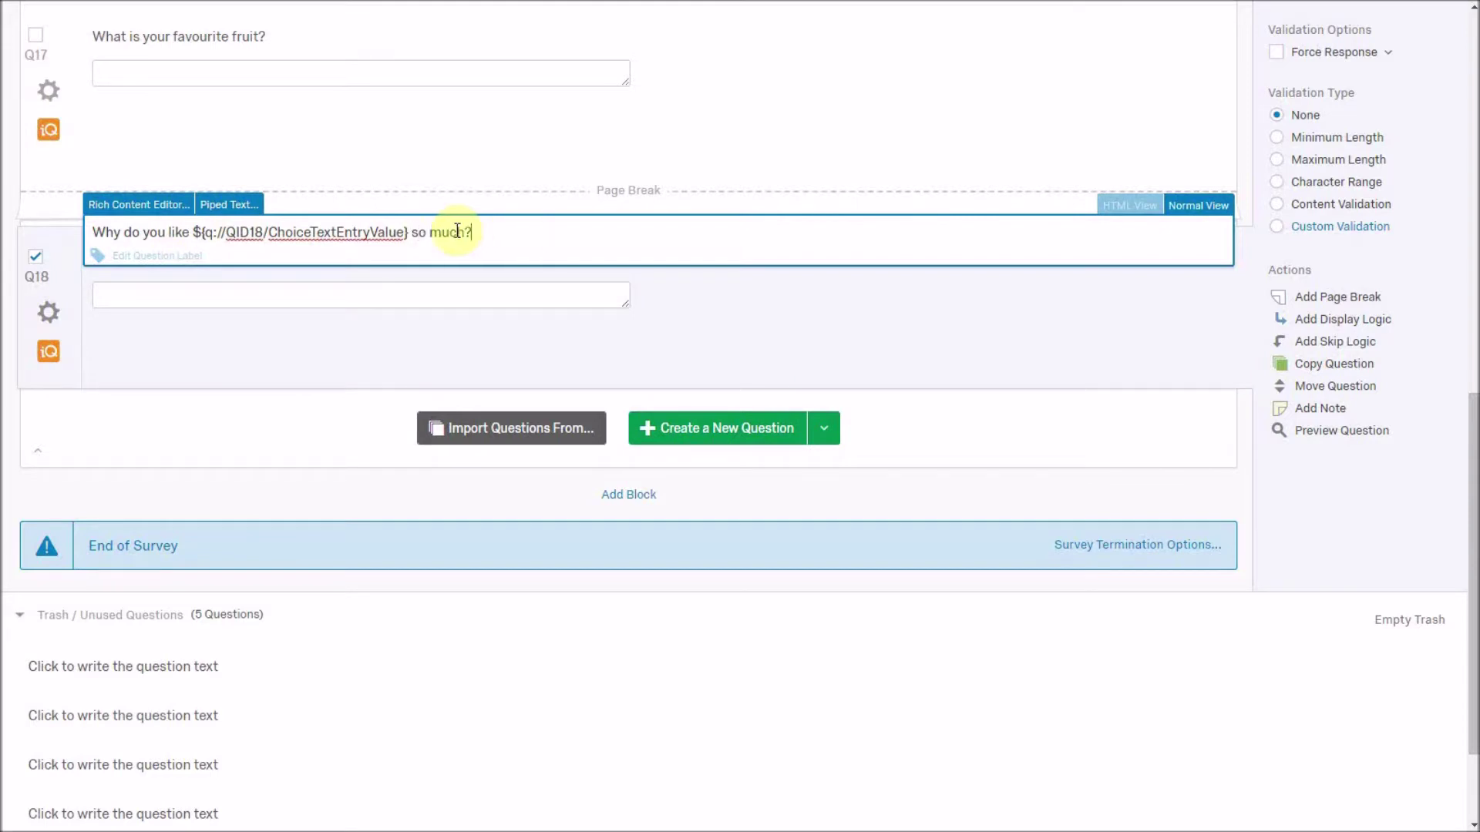
Turn on Force Response for the "What is your favourite fruit?" question
{"action": "left_click", "coordinate": [806, 75]}
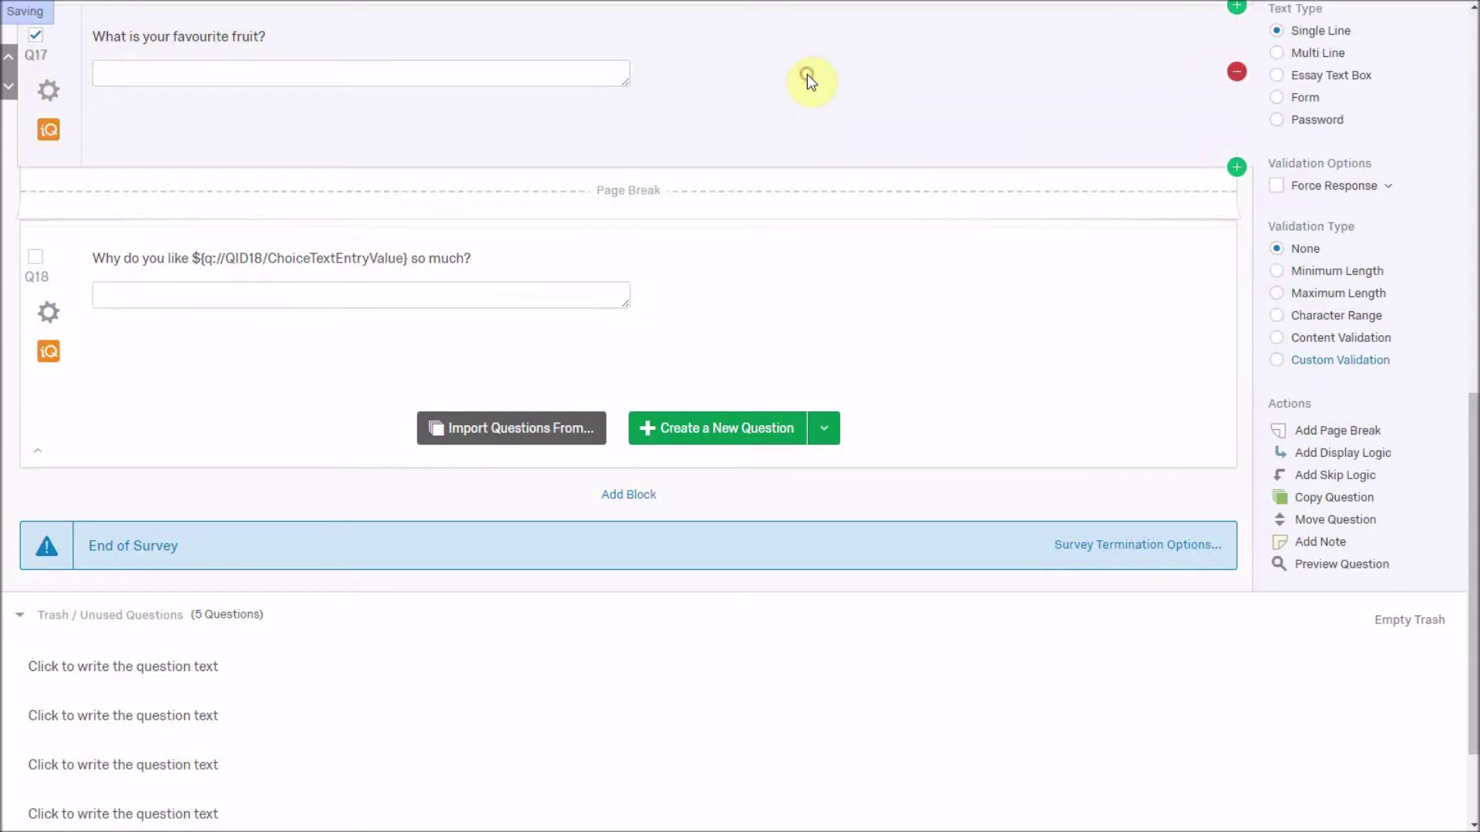
{"action": "left_click", "coordinate": [1308, 191]}
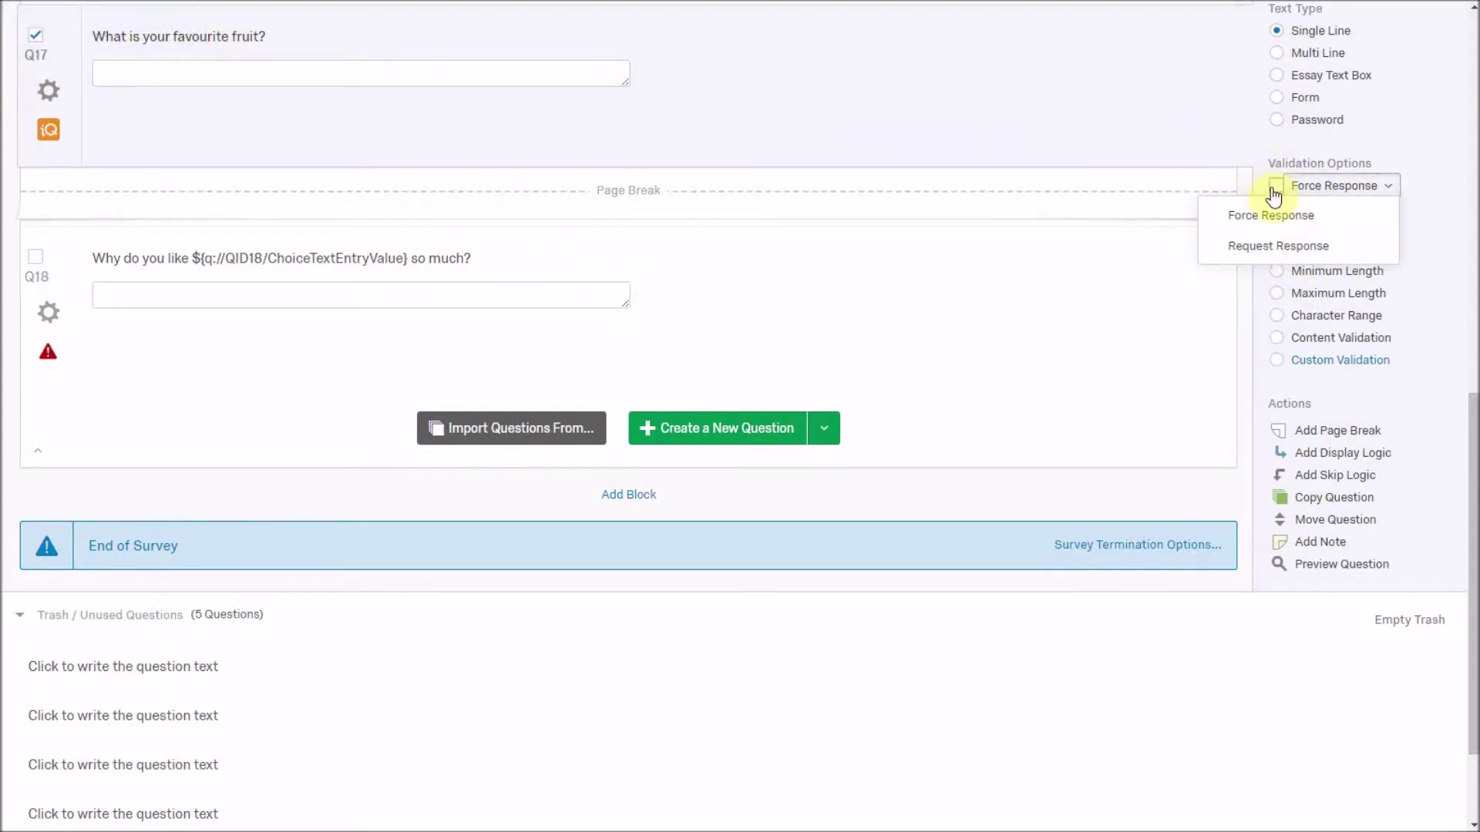
{"action": "left_click", "coordinate": [1286, 209]}
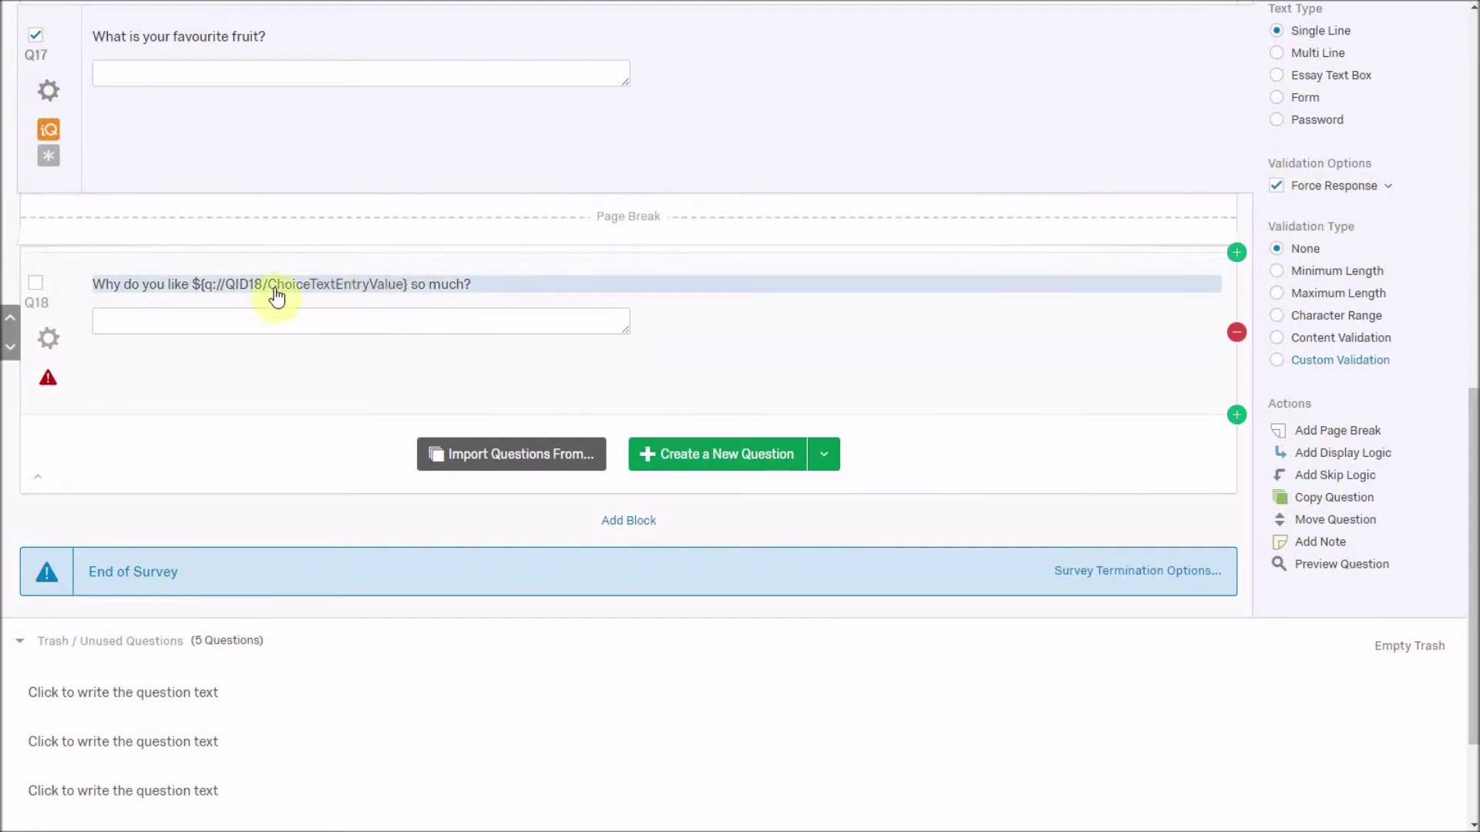
Review the warning on Q18 and delete the piped text reference between "Why do you like" and "so much?"
{"action": "left_click", "coordinate": [47, 382]}
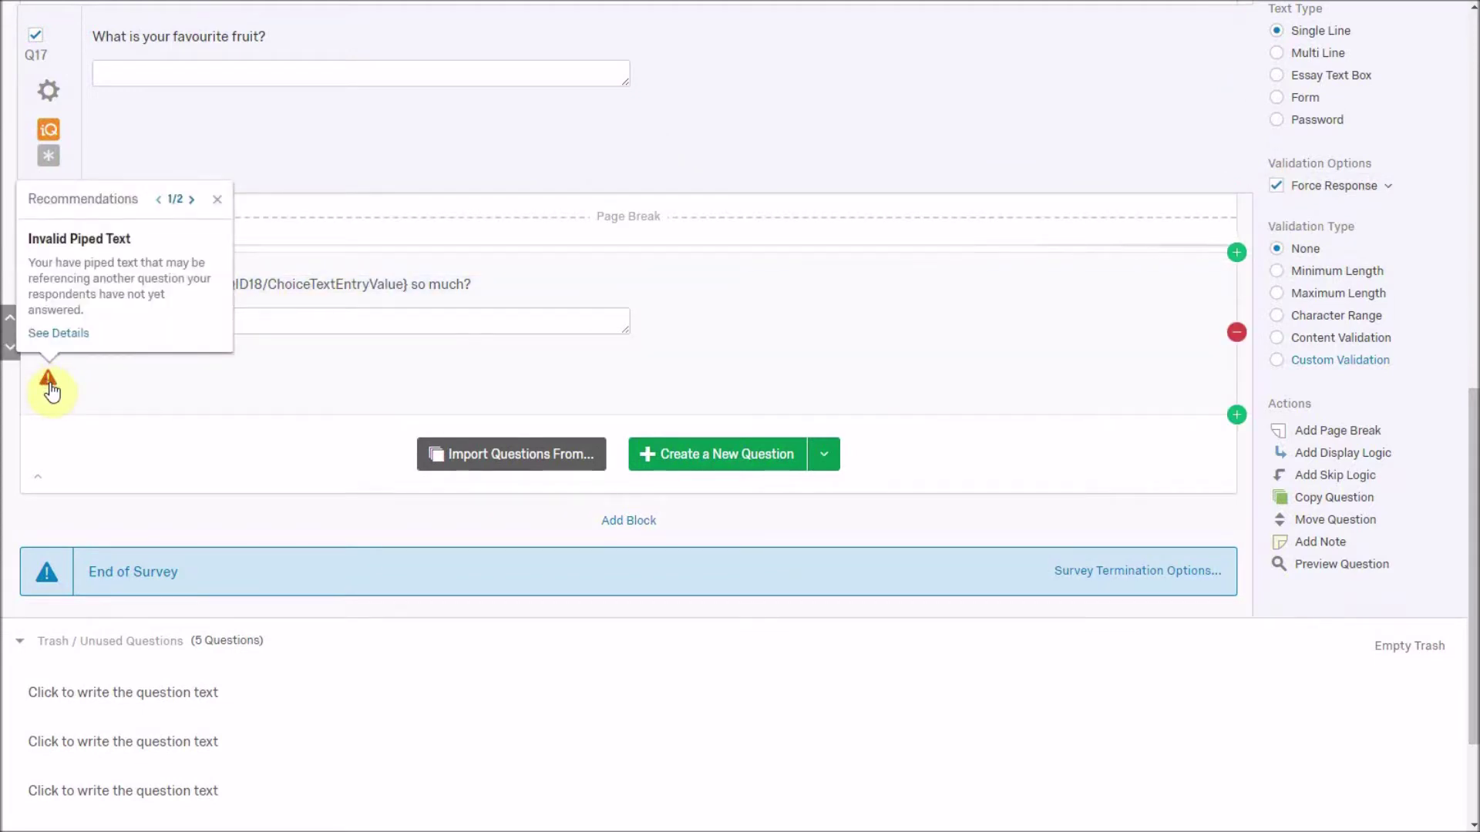
{"action": "left_click", "coordinate": [128, 383]}
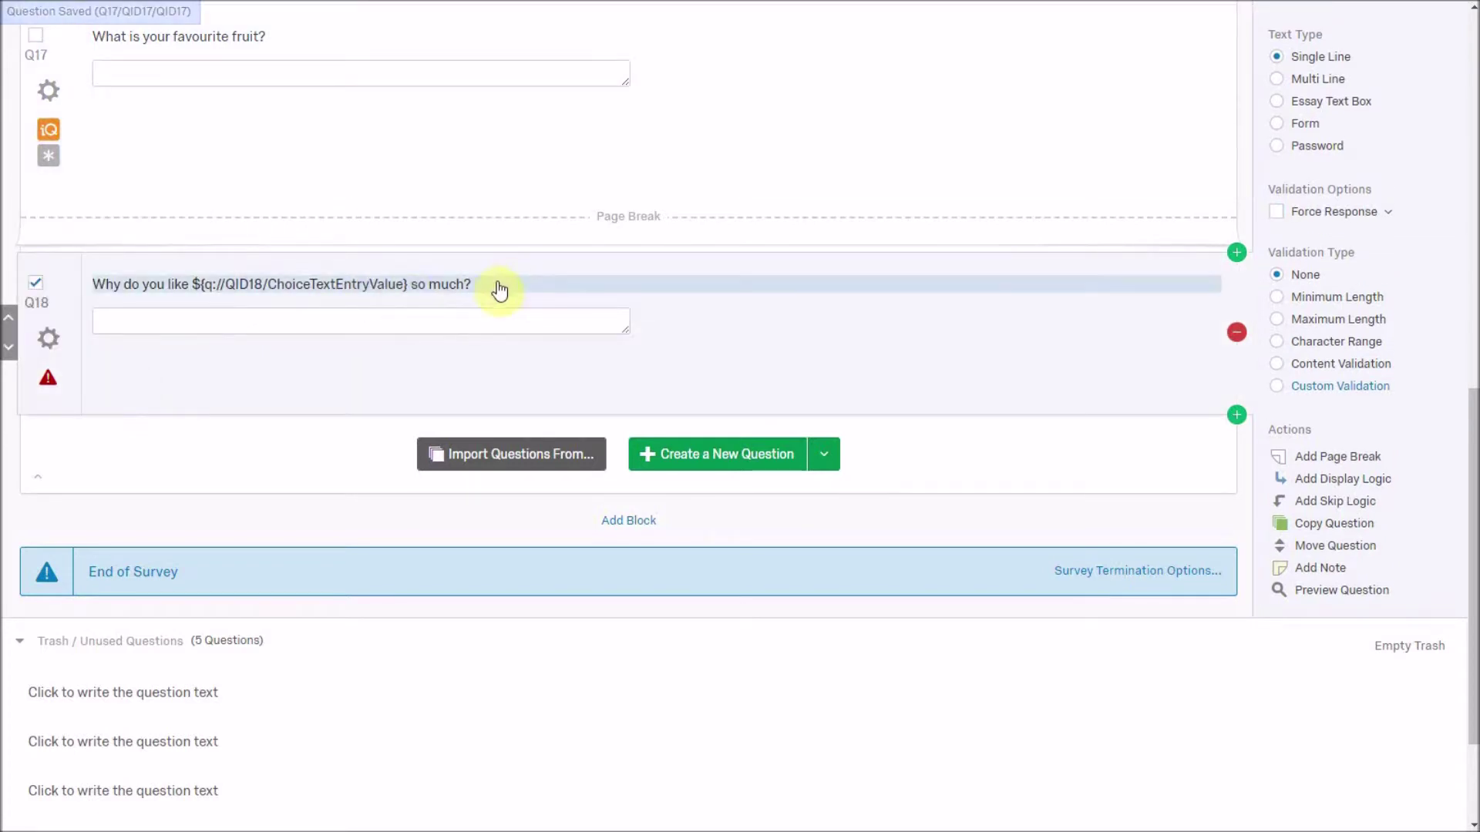
{"action": "left_click", "coordinate": [474, 285]}
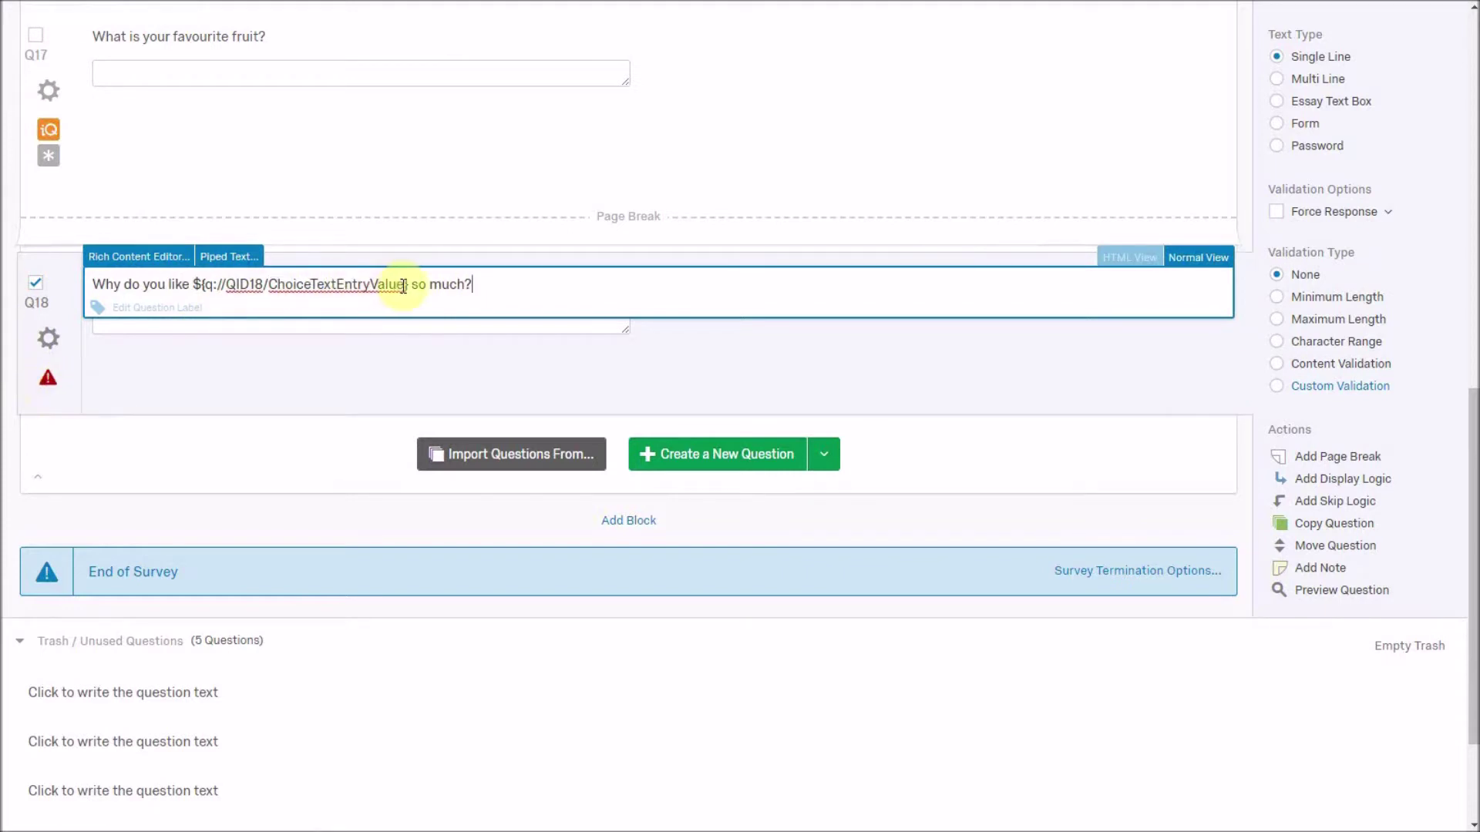
{"action": "key", "text": "ctrl+shift+Left"}
{"action": "key", "text": "ctrl+shift+Left"}
{"action": "key", "text": "ctrl+shift+Left"}
{"action": "key", "text": "ctrl+shift+Left"}
{"action": "key", "text": "ctrl+shift+Left"}
{"action": "key", "text": "ctrl+shift+Left"}
{"action": "key", "text": "ctrl+shift+Left"}
{"action": "key", "text": "ctrl+shift+Left"}
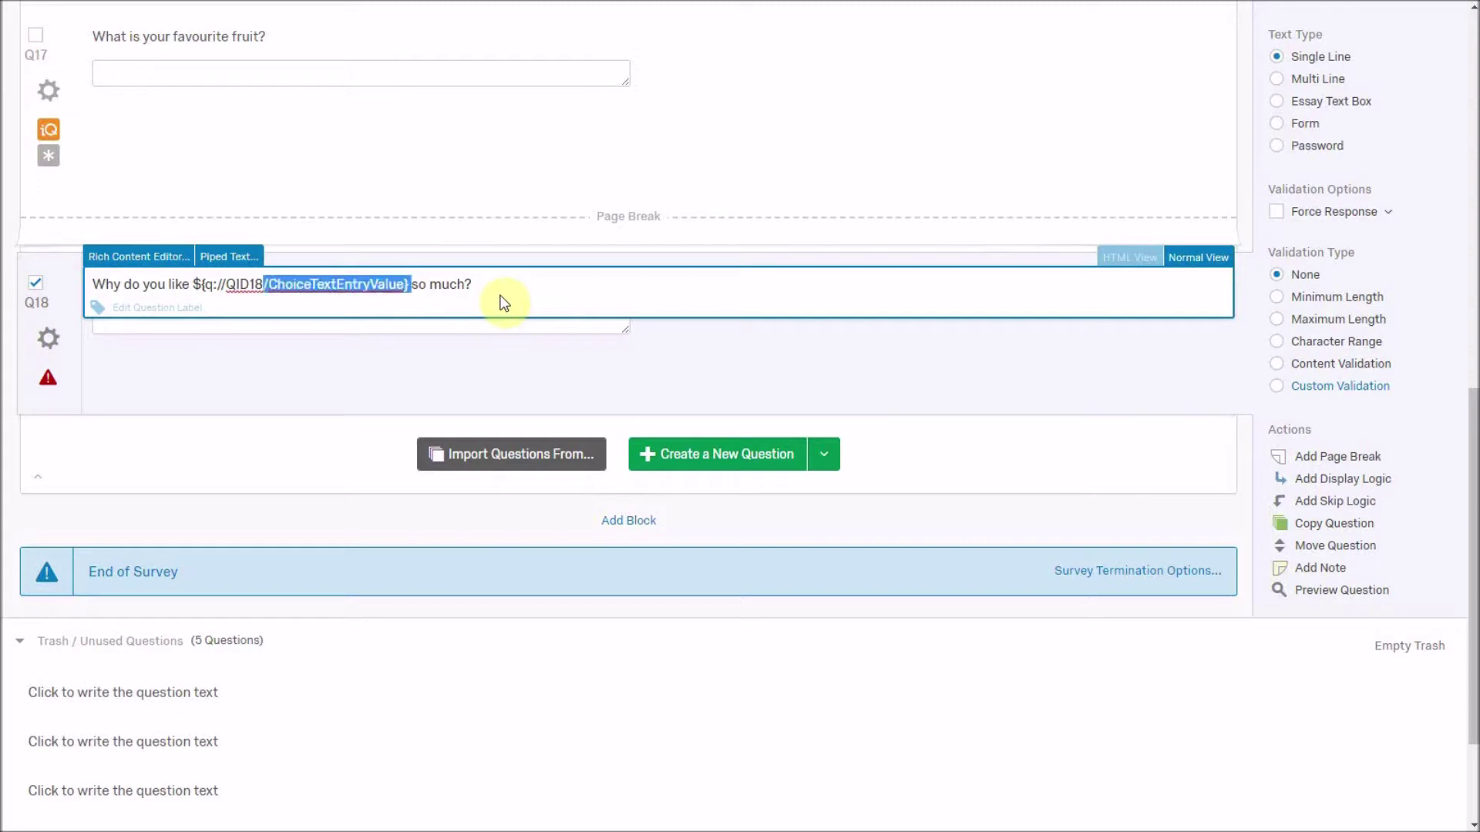
{"action": "key", "text": "ctrl+shift+Right"}
{"action": "key", "text": "BackSpace"}
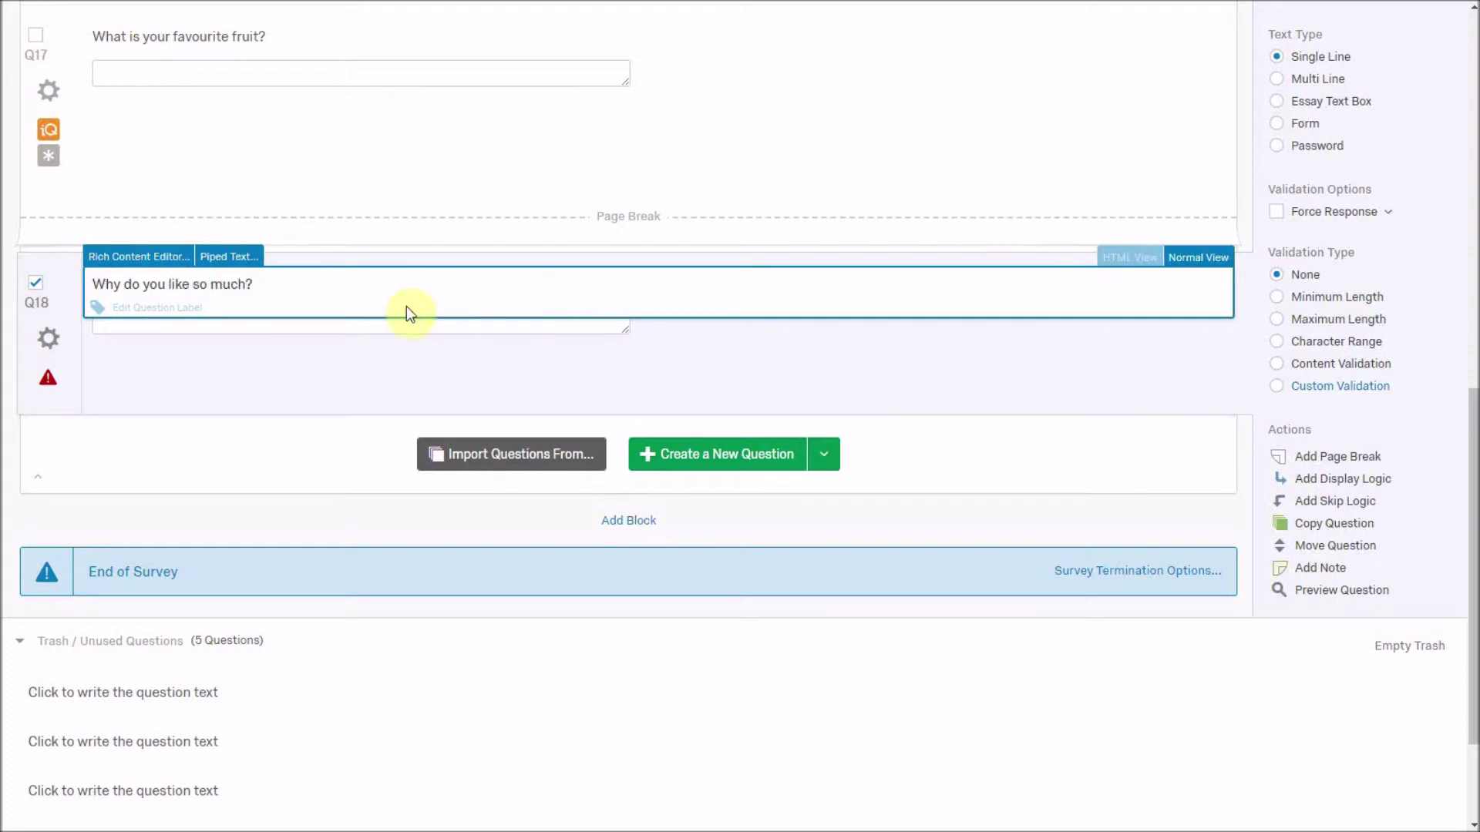
Insert piped text from Q17's "What is your favourite fruit?" answer before "so much?", followed by a space
{"action": "left_click", "coordinate": [243, 257]}
{"action": "mouse_move", "coordinate": [266, 320]}
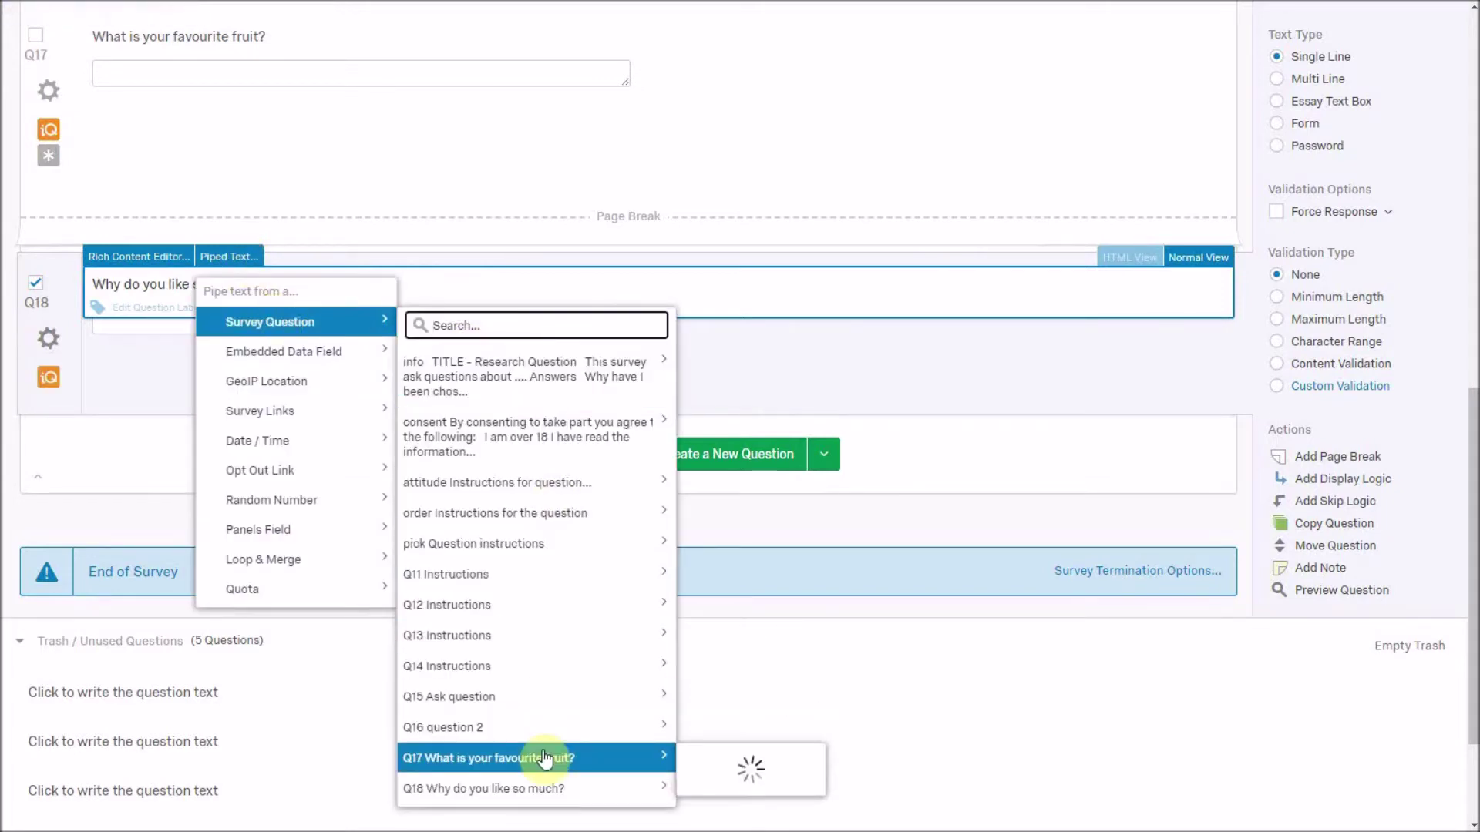
{"action": "mouse_move", "coordinate": [594, 758]}
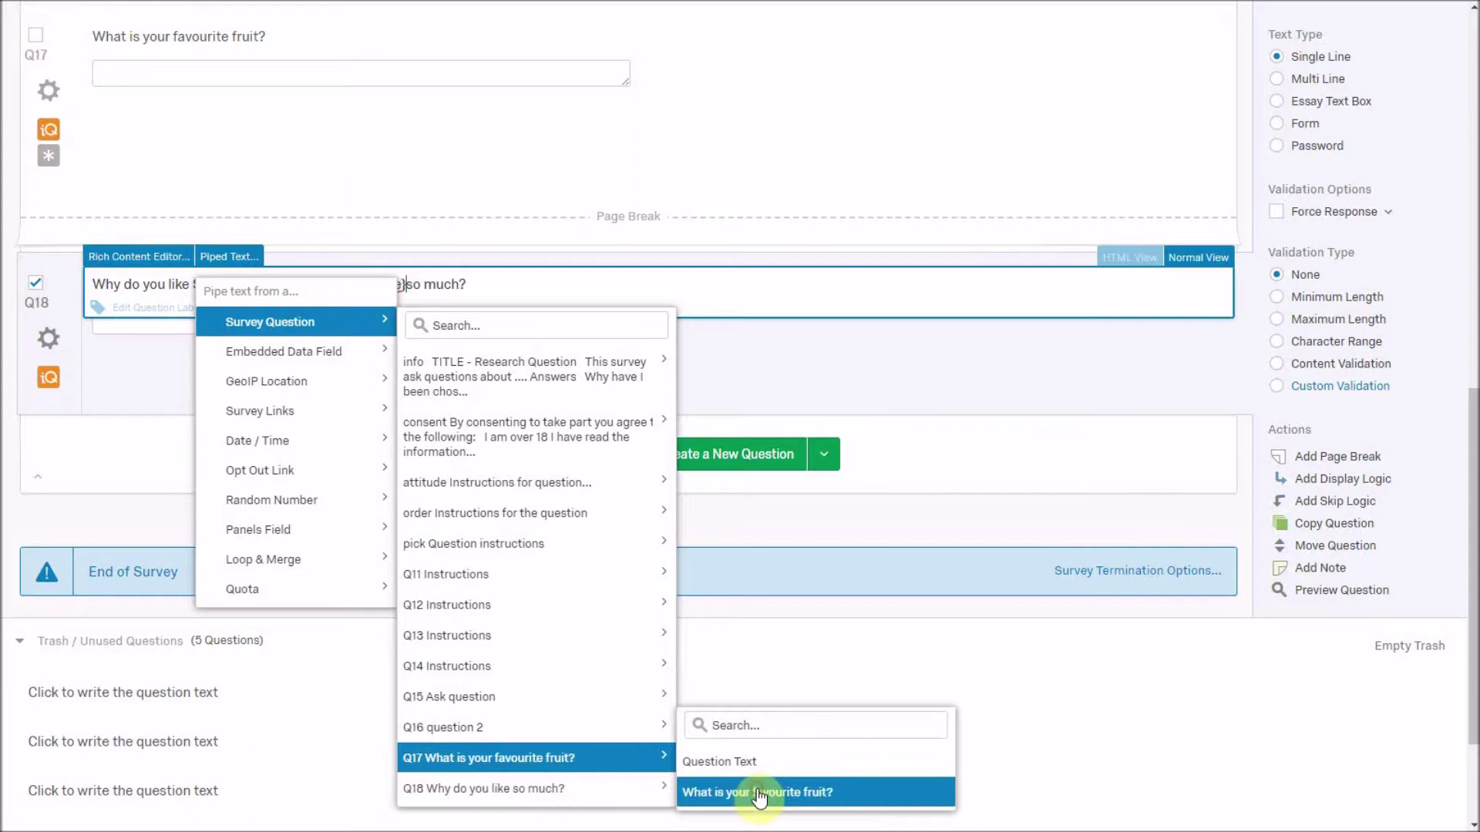
{"action": "left_click", "coordinate": [736, 791]}
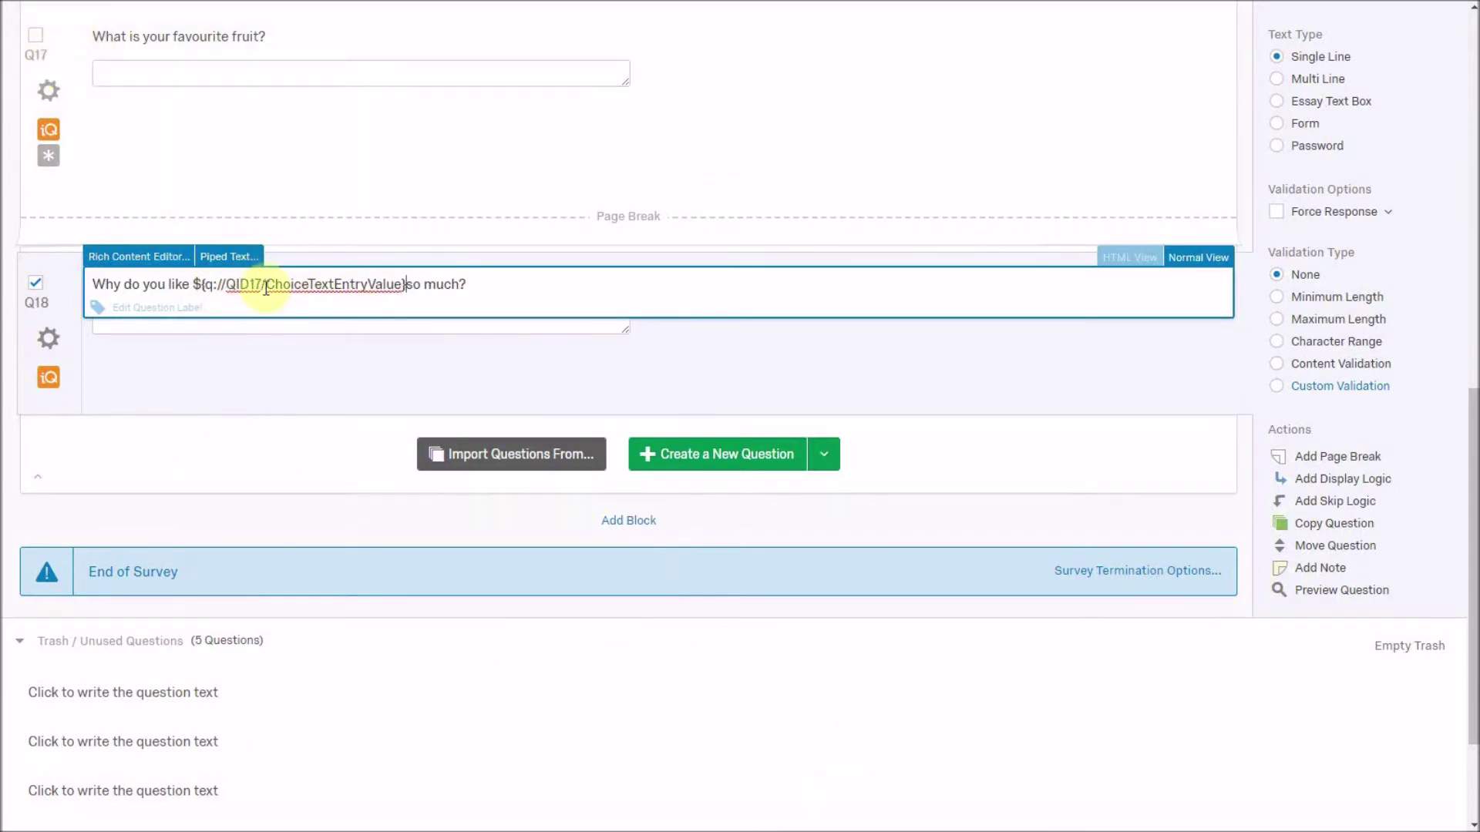
{"action": "left_click", "coordinate": [408, 283]}
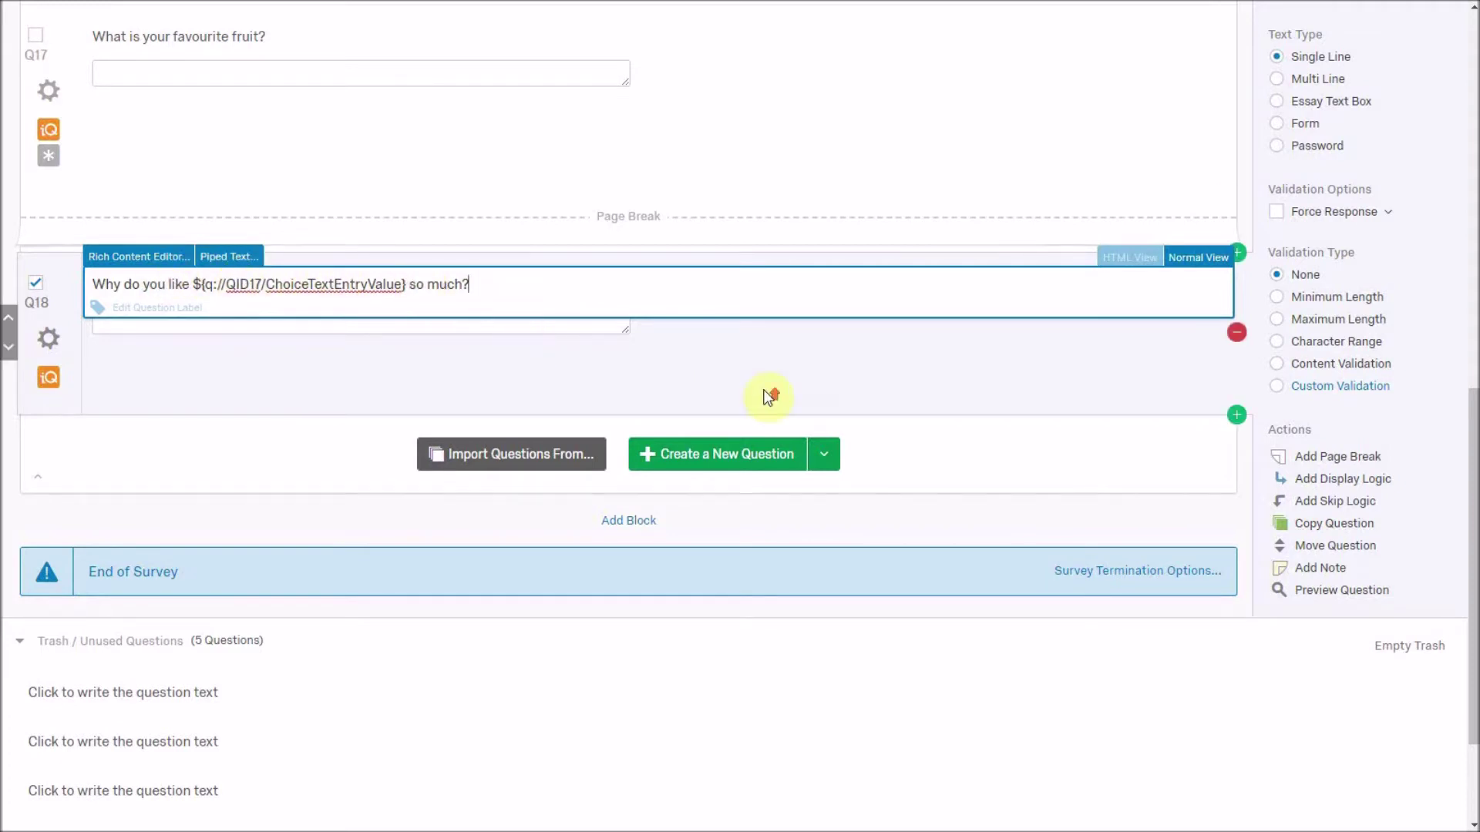
Add a new multiple choice question below Q18 with the text "Which of these do you like best?"
{"action": "scroll", "coordinate": [771, 370], "scroll_direction": "up", "scroll_amount": 2}
{"action": "left_click", "coordinate": [862, 271]}
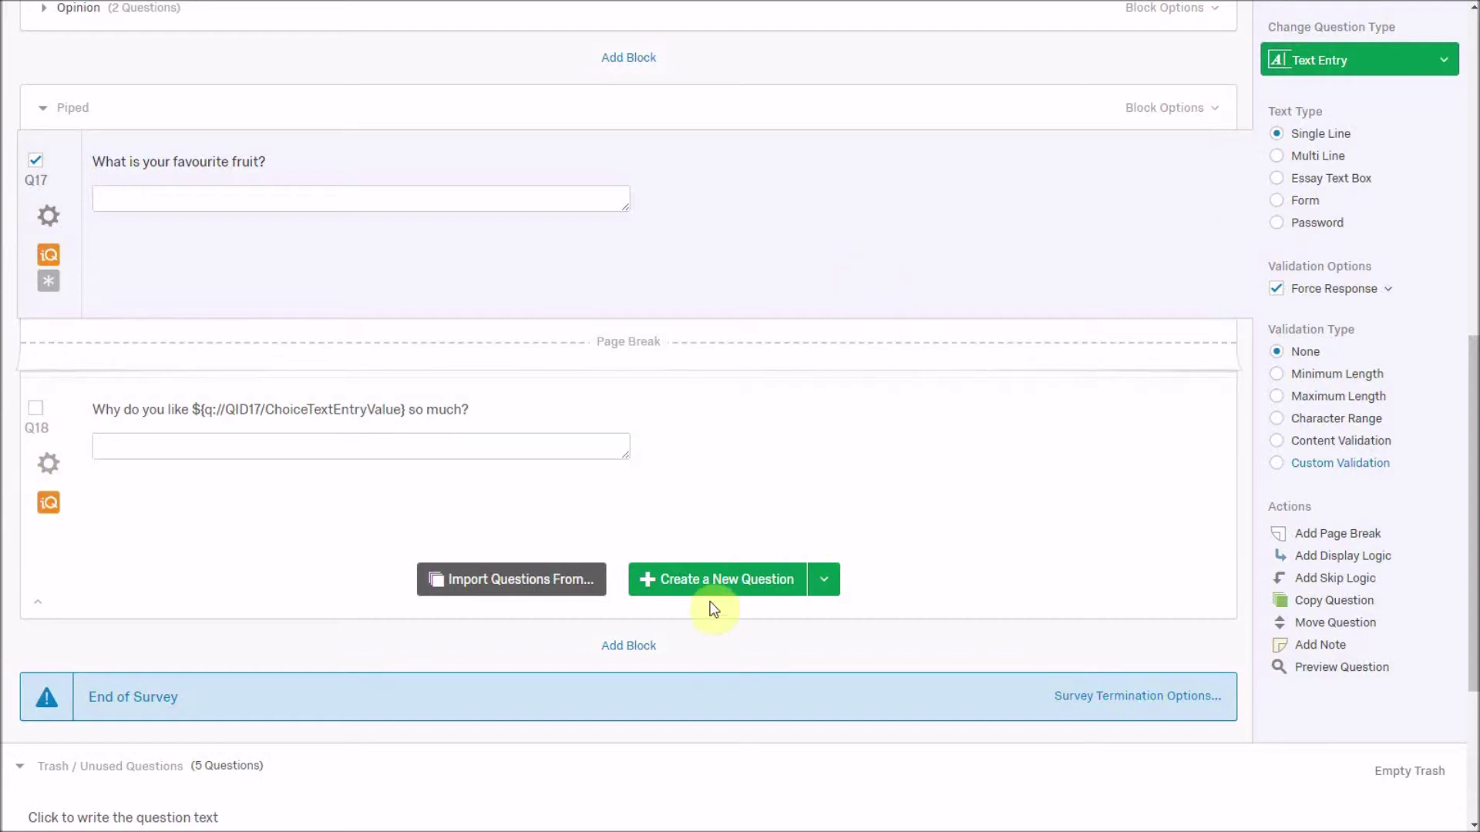
{"action": "left_click", "coordinate": [721, 581]}
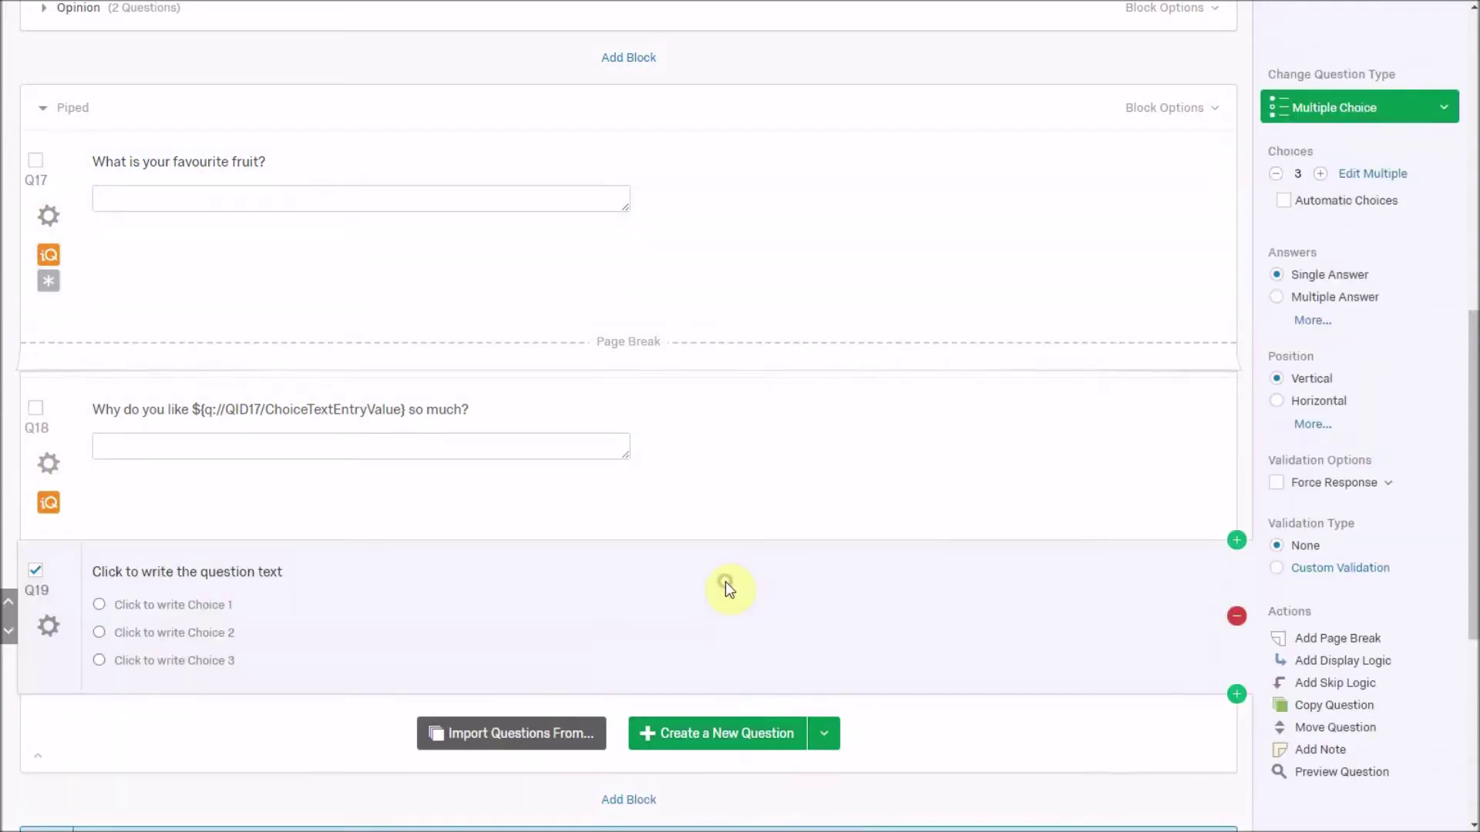
{"action": "left_click", "coordinate": [274, 572]}
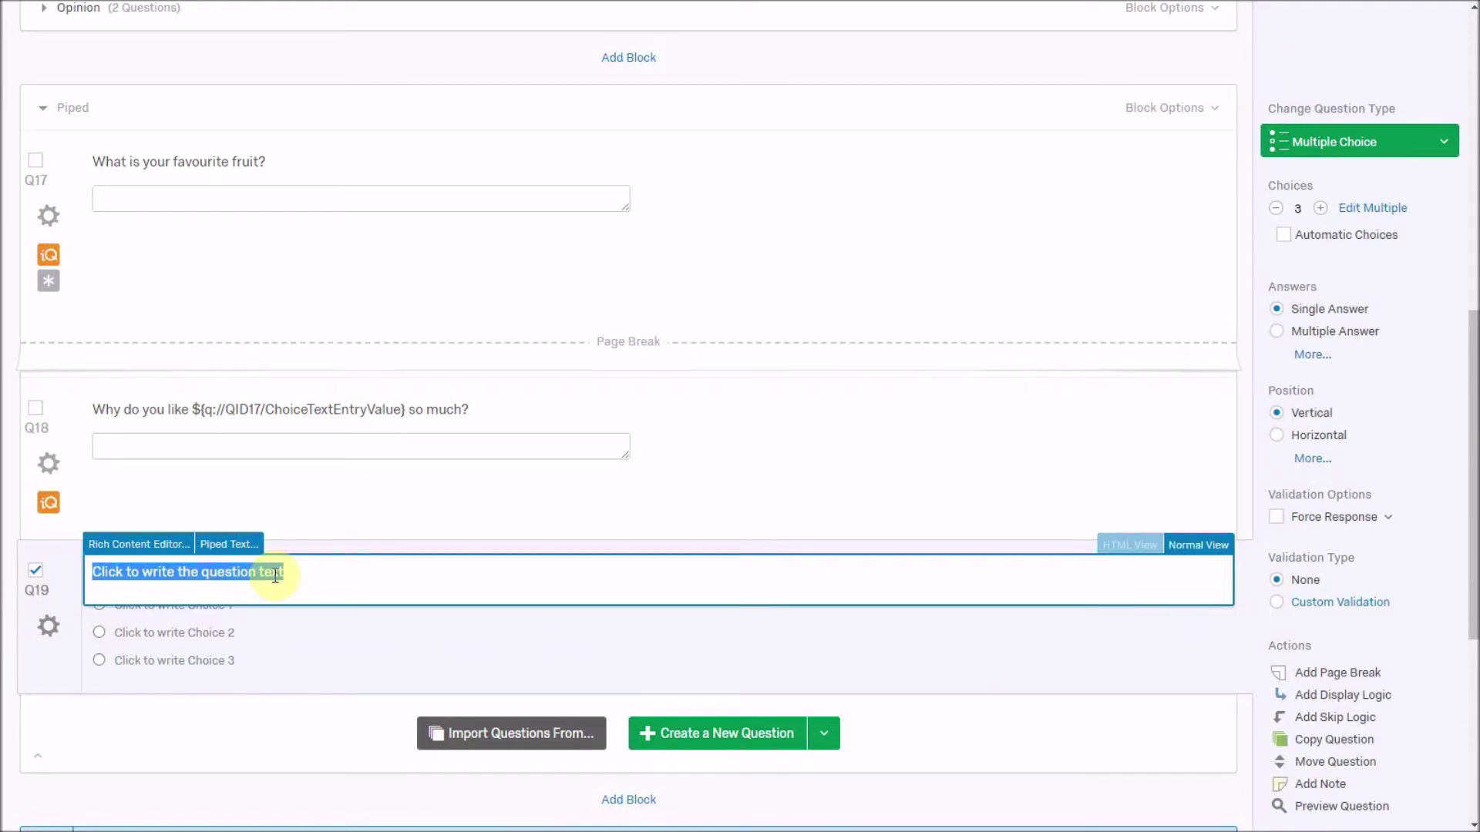
{"action": "type", "text": "Which of "}
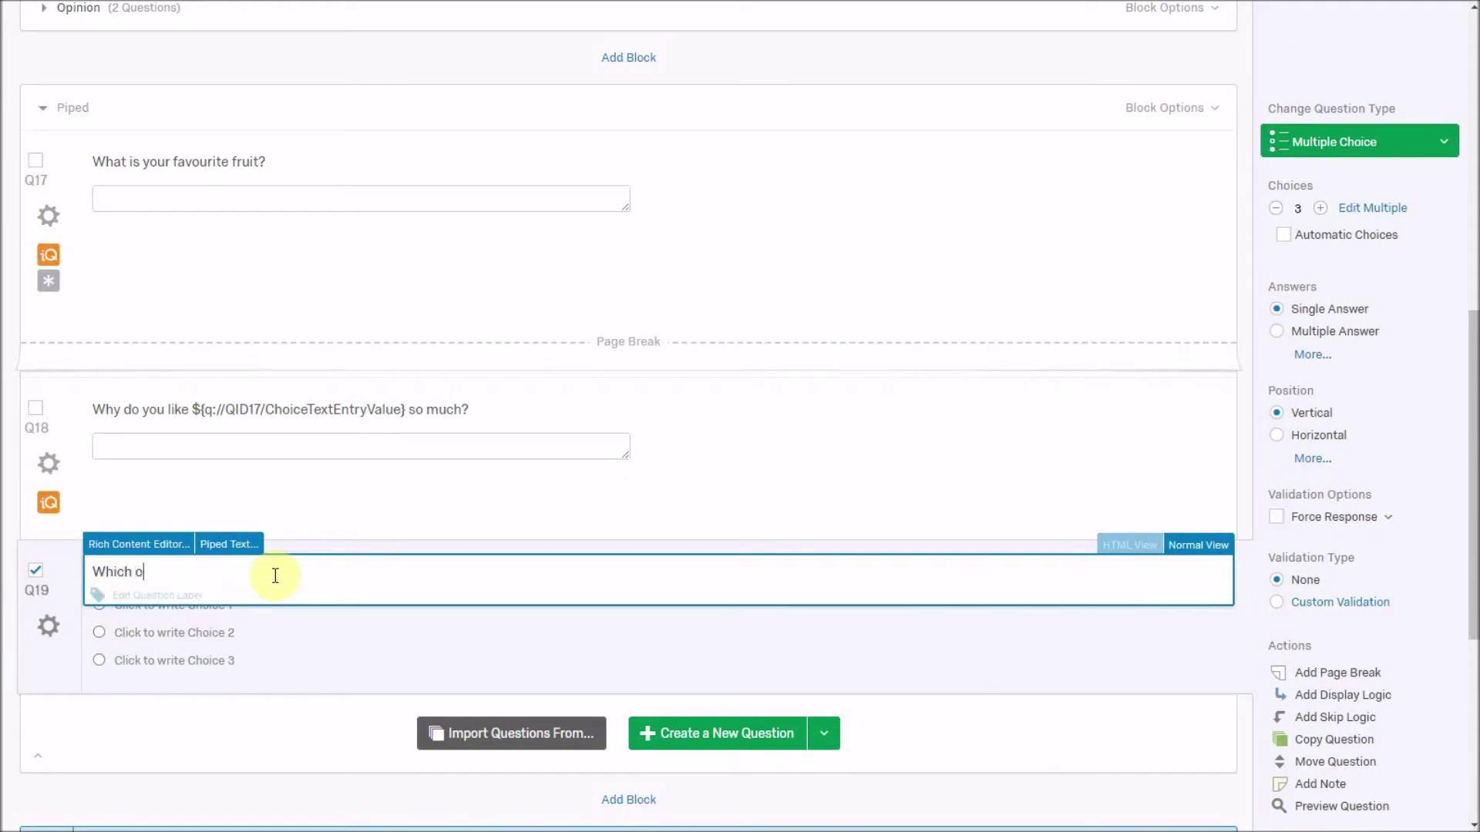
{"action": "type", "text": "these do you like best?"}
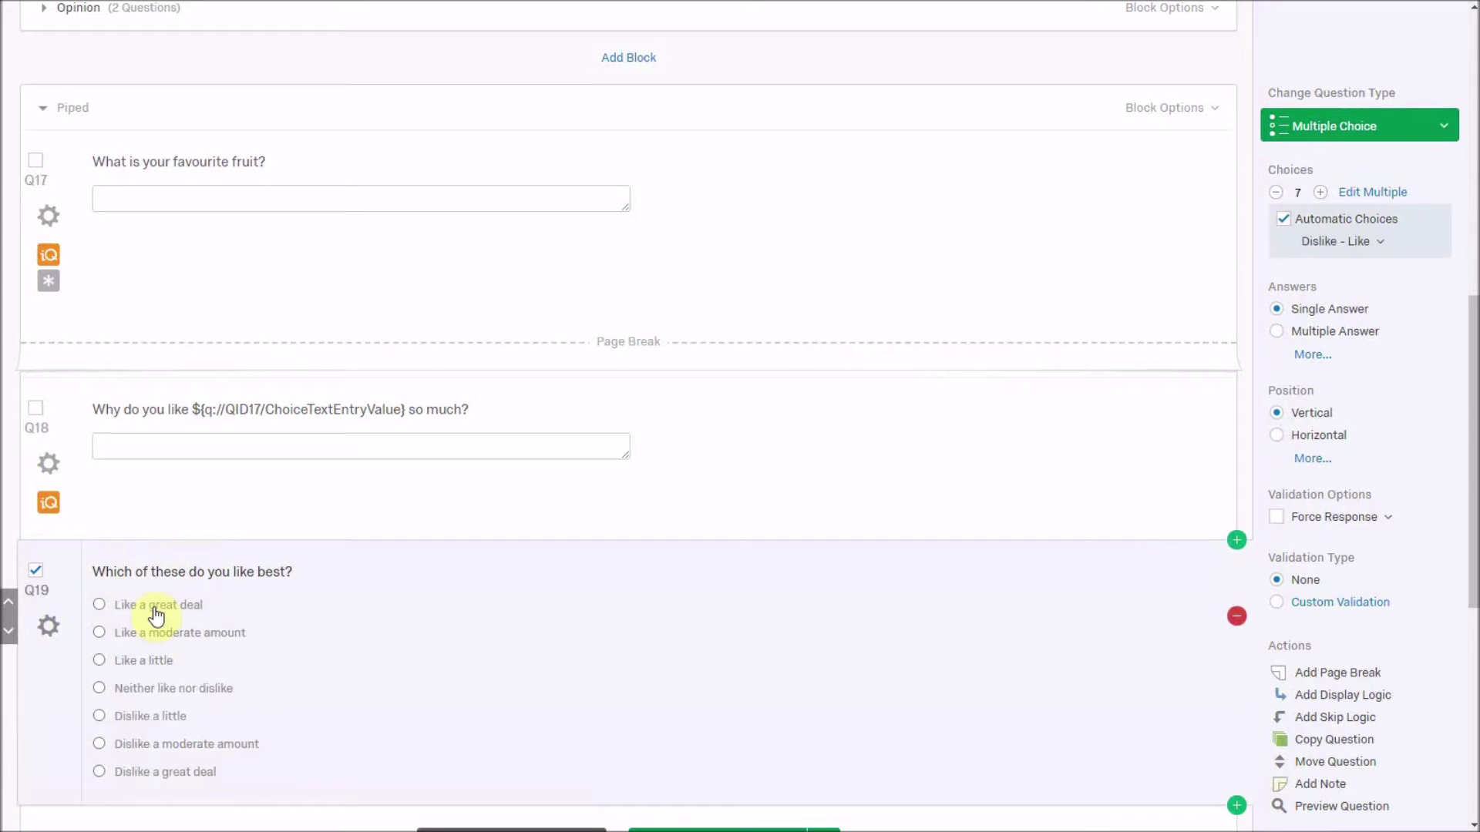
Rename the first three answer choices of Q19 to "Option 1", "Option 2" and "Option 3"
{"action": "left_click", "coordinate": [165, 607]}
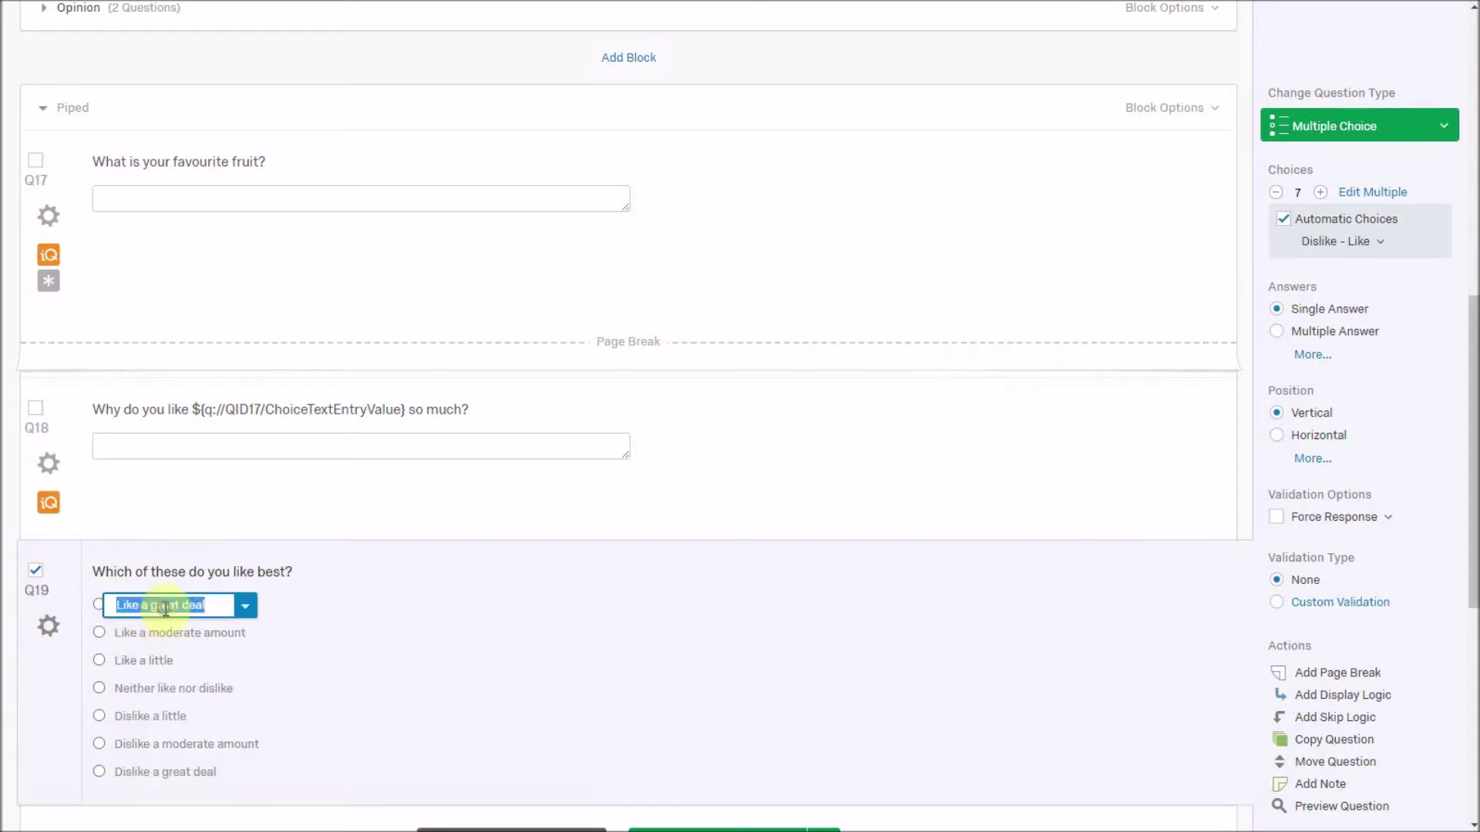
{"action": "type", "text": "Option 1"}
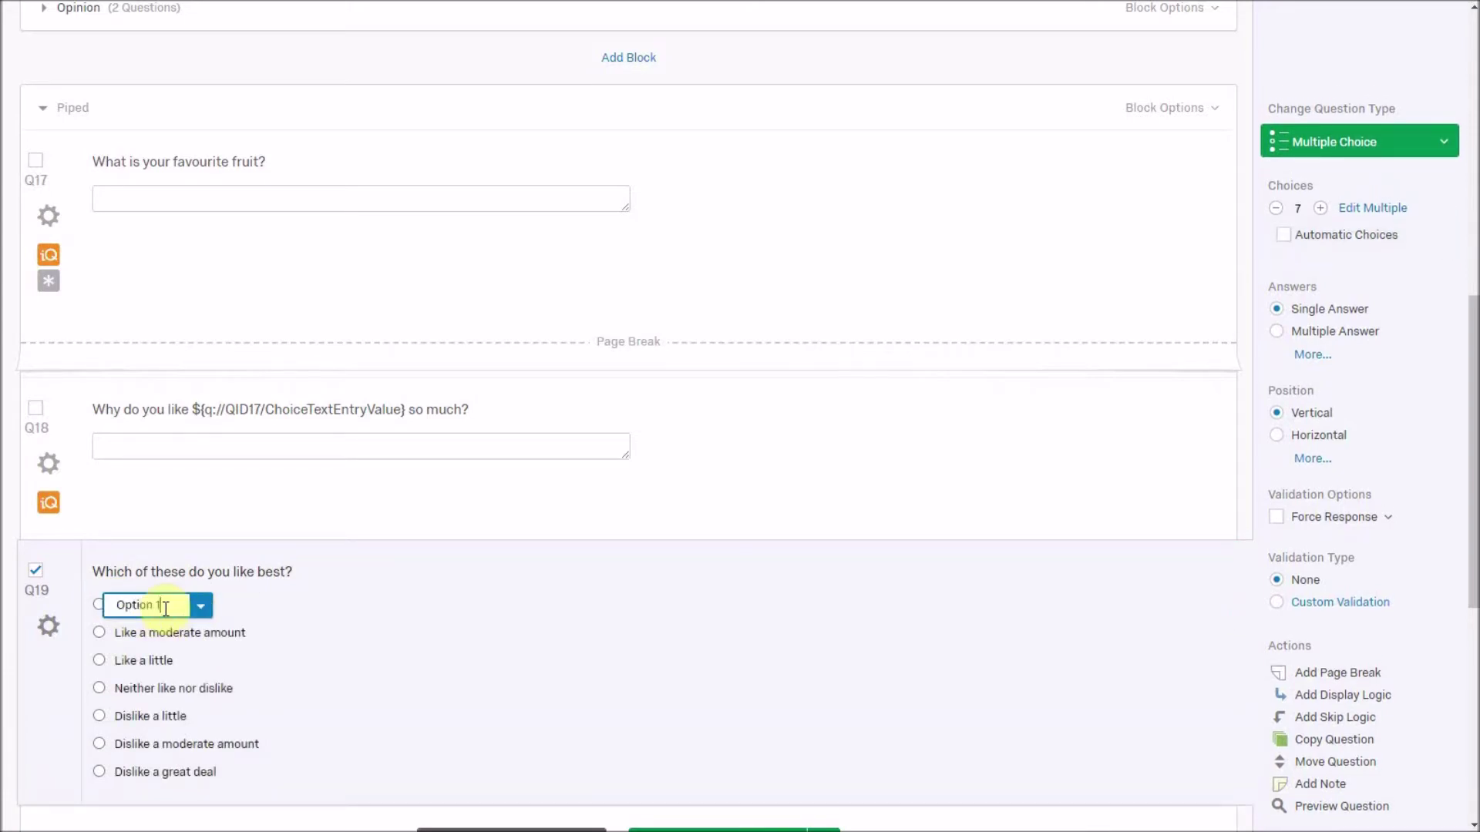
{"action": "key", "text": "Tab"}
{"action": "type", "text": "O"}
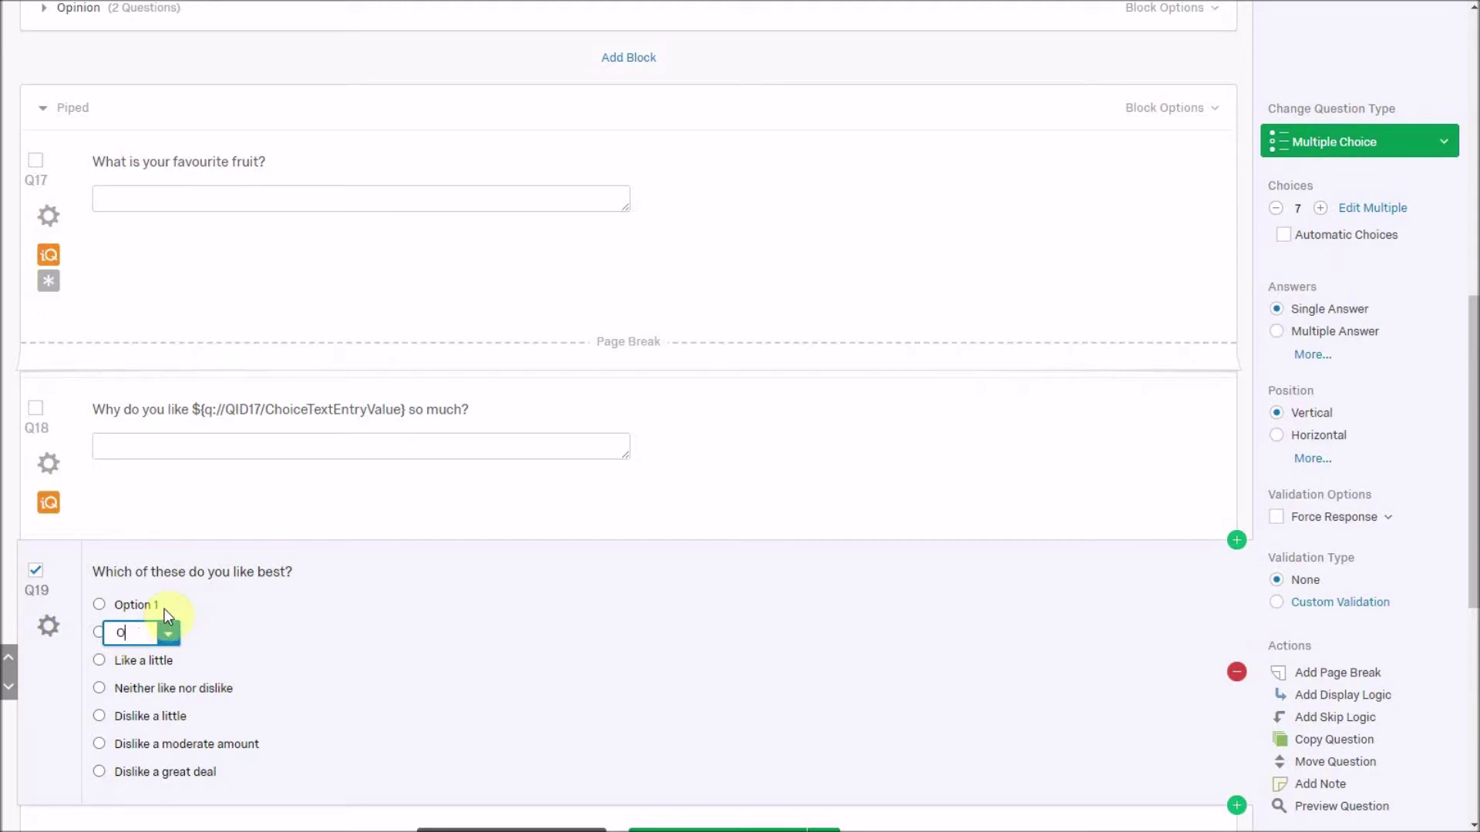
{"action": "type", "text": "Ption 2"}
{"action": "key", "text": "Tab"}
{"action": "type", "text": "Option"}
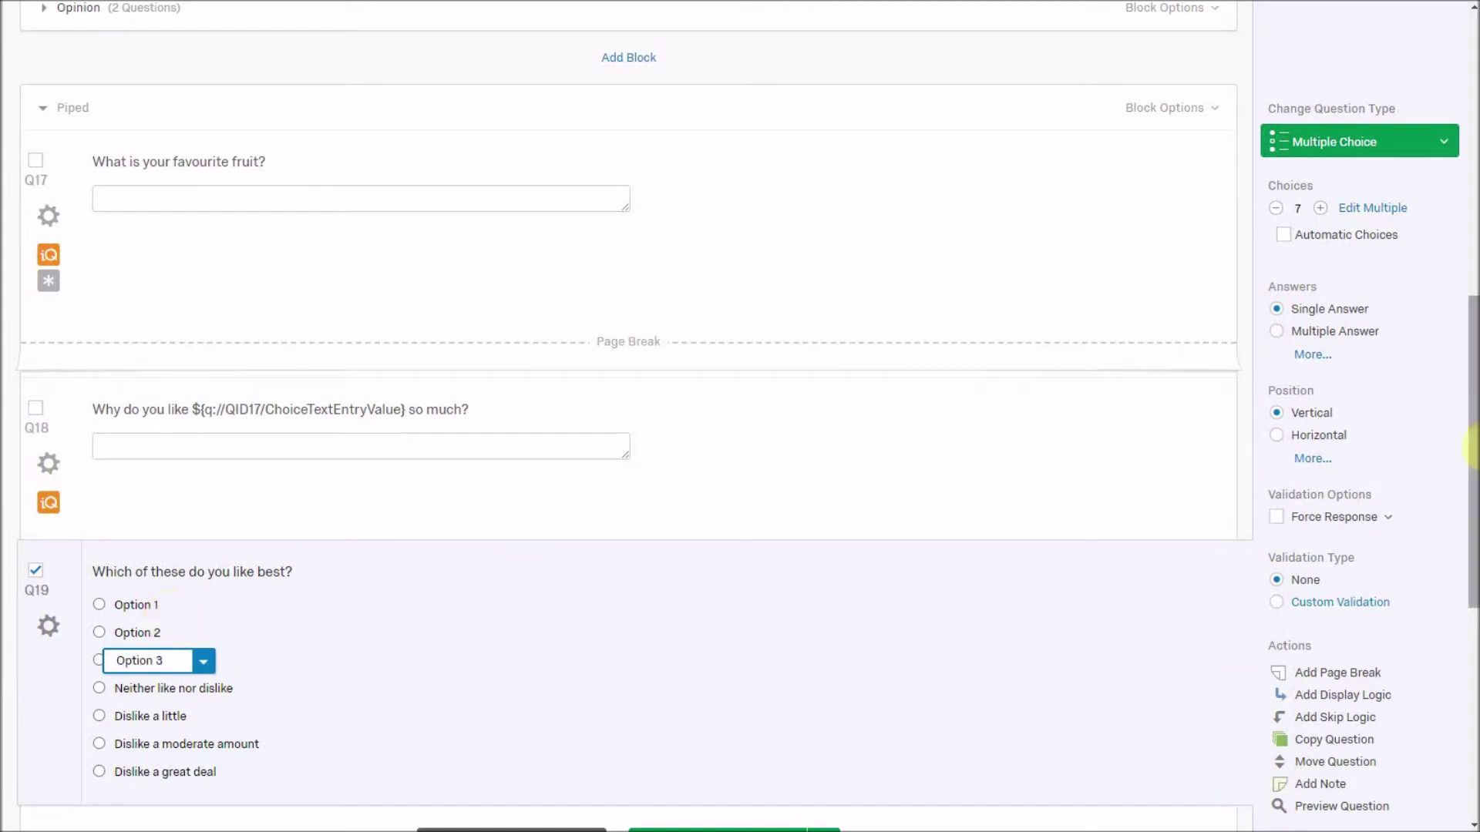
Reduce the number of choices in Q19 to 3
{"action": "left_click", "coordinate": [1273, 209]}
{"action": "left_click", "coordinate": [1273, 209]}
{"action": "left_click", "coordinate": [1273, 208]}
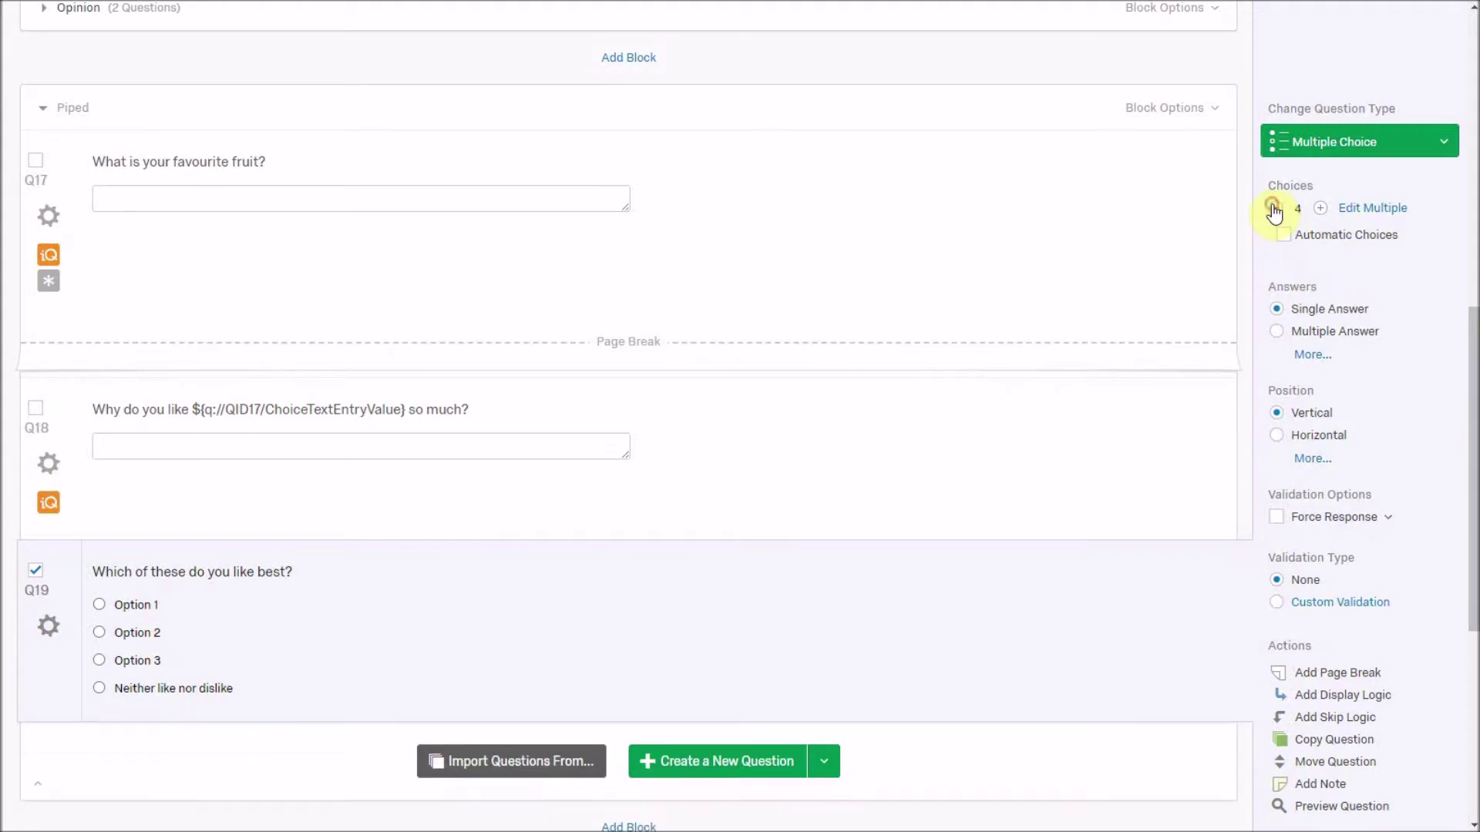
{"action": "left_click", "coordinate": [1273, 208]}
Add another question below Q19 and begin its text with "Why do you like"
{"action": "left_click", "coordinate": [756, 735]}
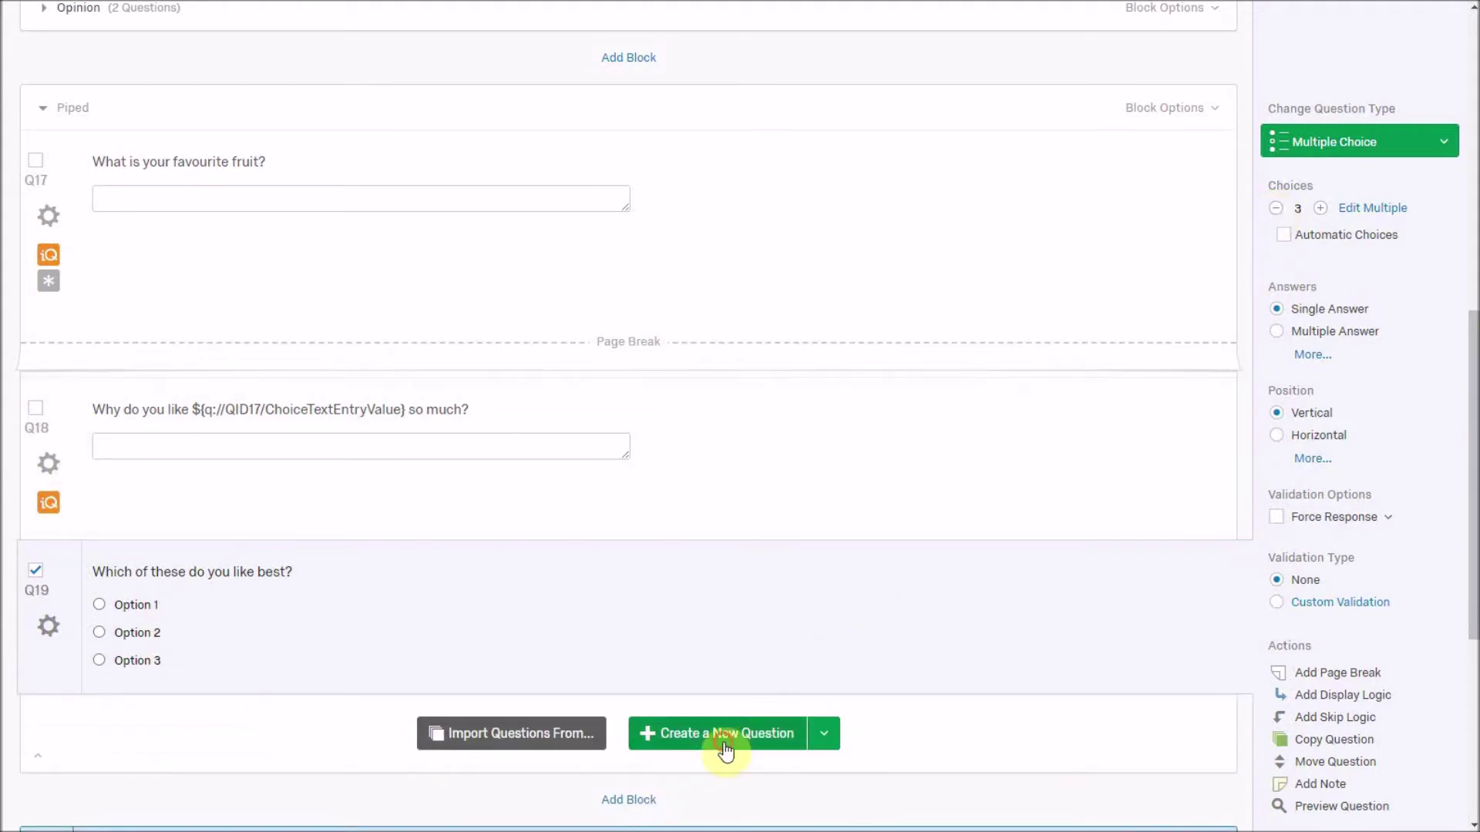
{"action": "left_click", "coordinate": [239, 692]}
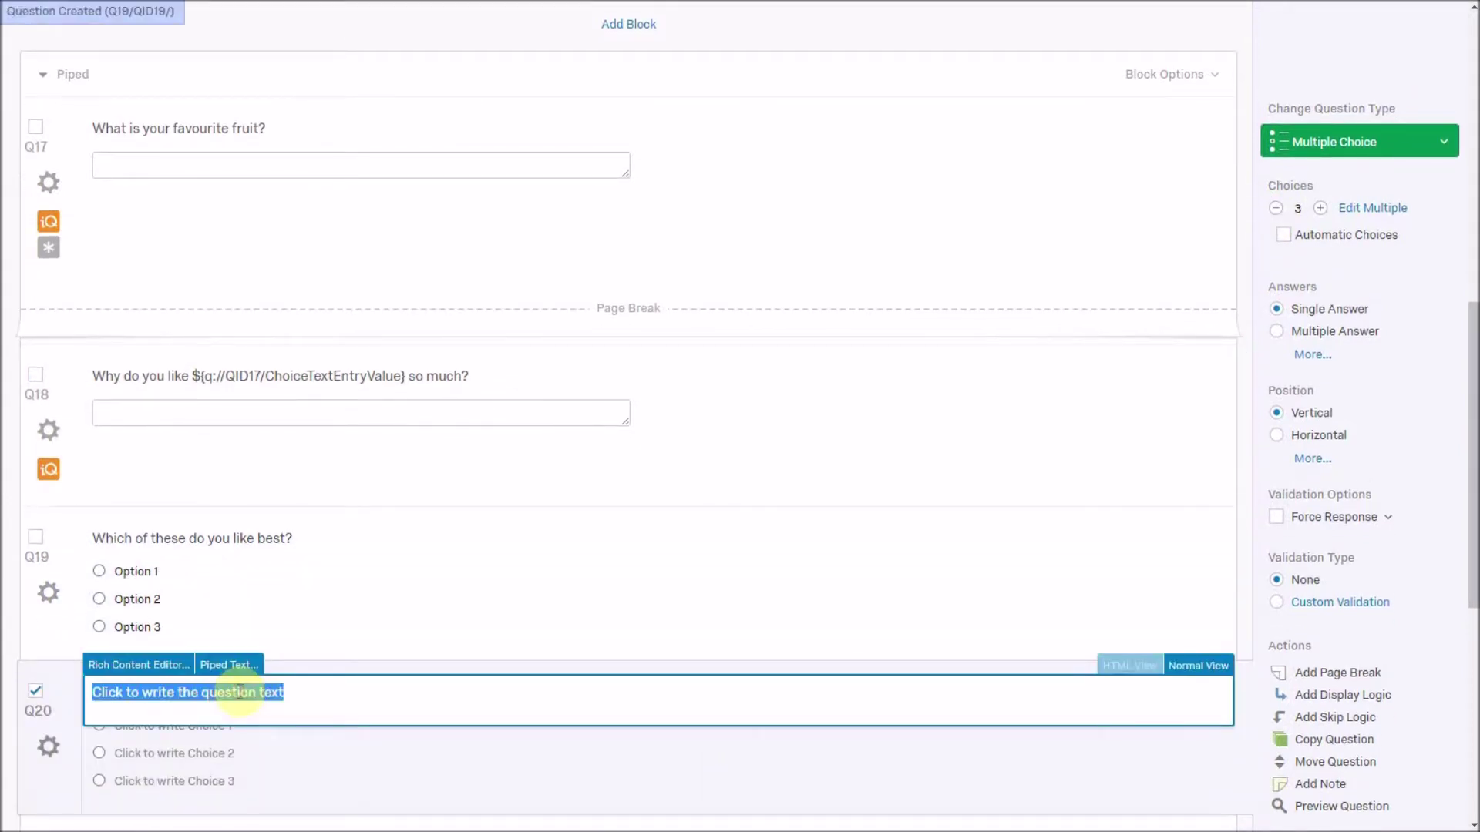
{"action": "type", "text": "Wh"}
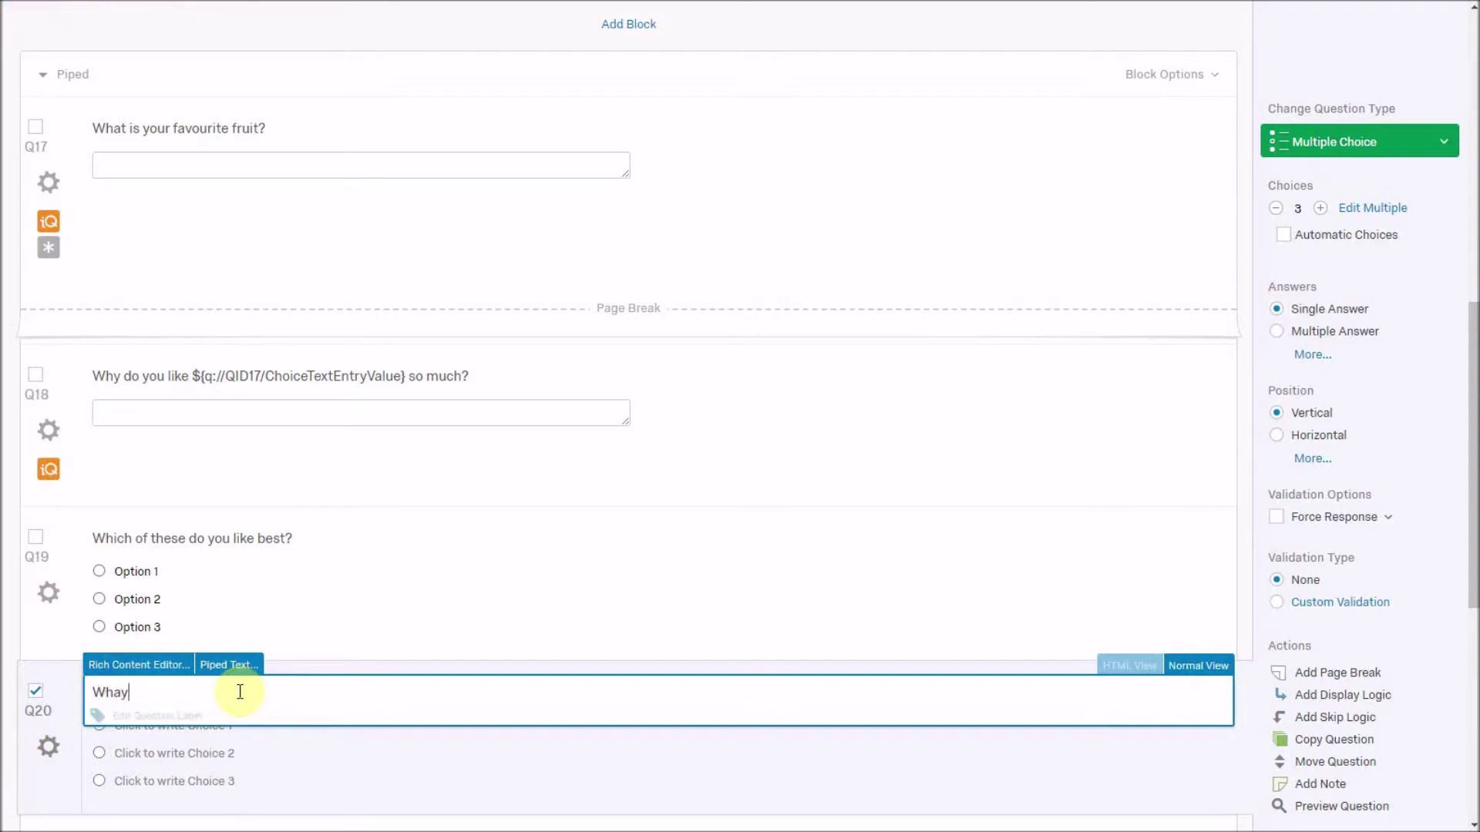
{"action": "type", "text": "y do you thi"}
Complete the Q20 text with piped text for the Selected Choices of Q19 "Which of these do you like best?", followed by a question mark
{"action": "left_click", "coordinate": [257, 673]}
{"action": "mouse_move", "coordinate": [357, 377]}
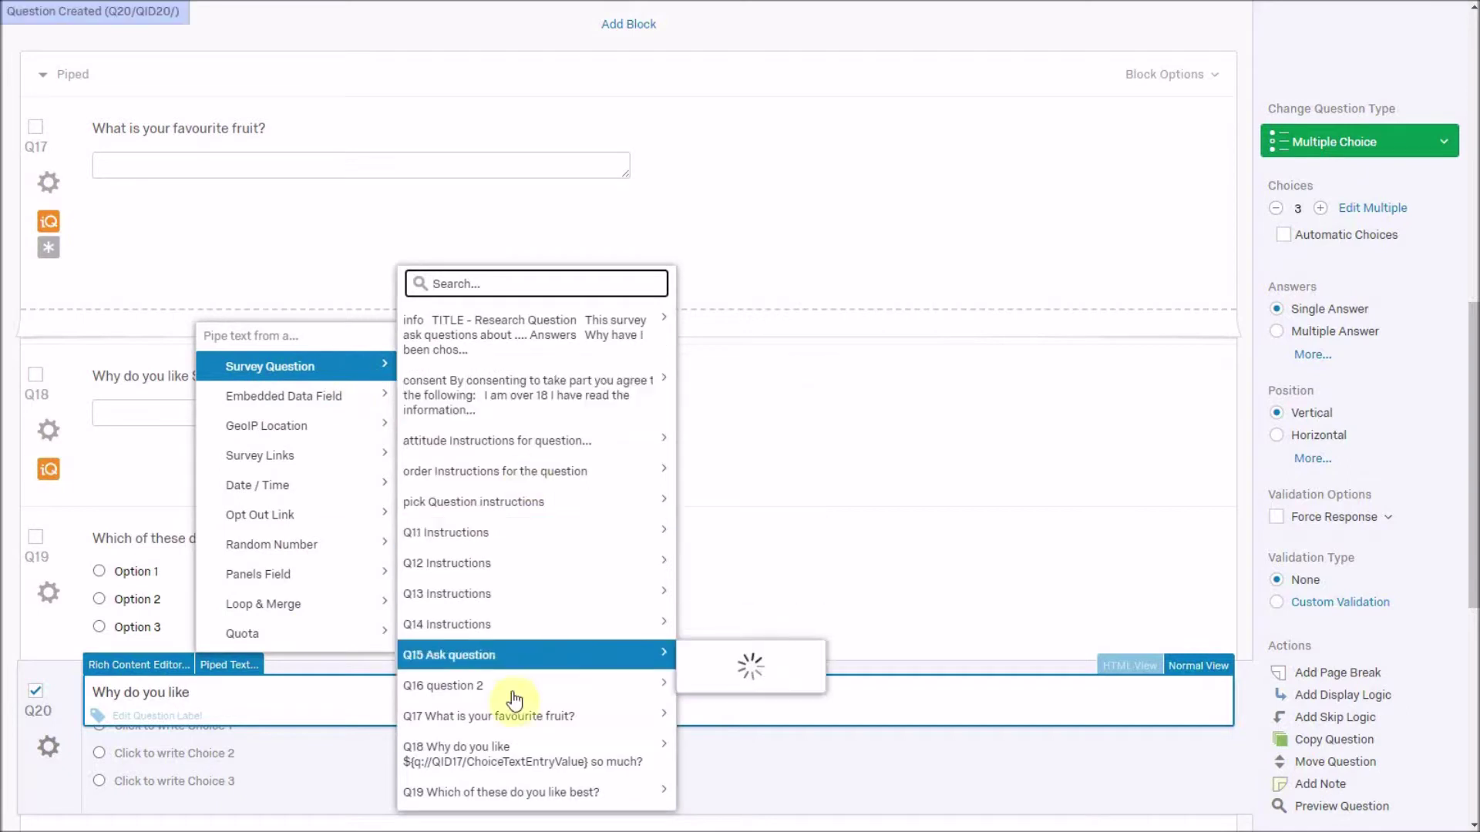
{"action": "mouse_move", "coordinate": [524, 796]}
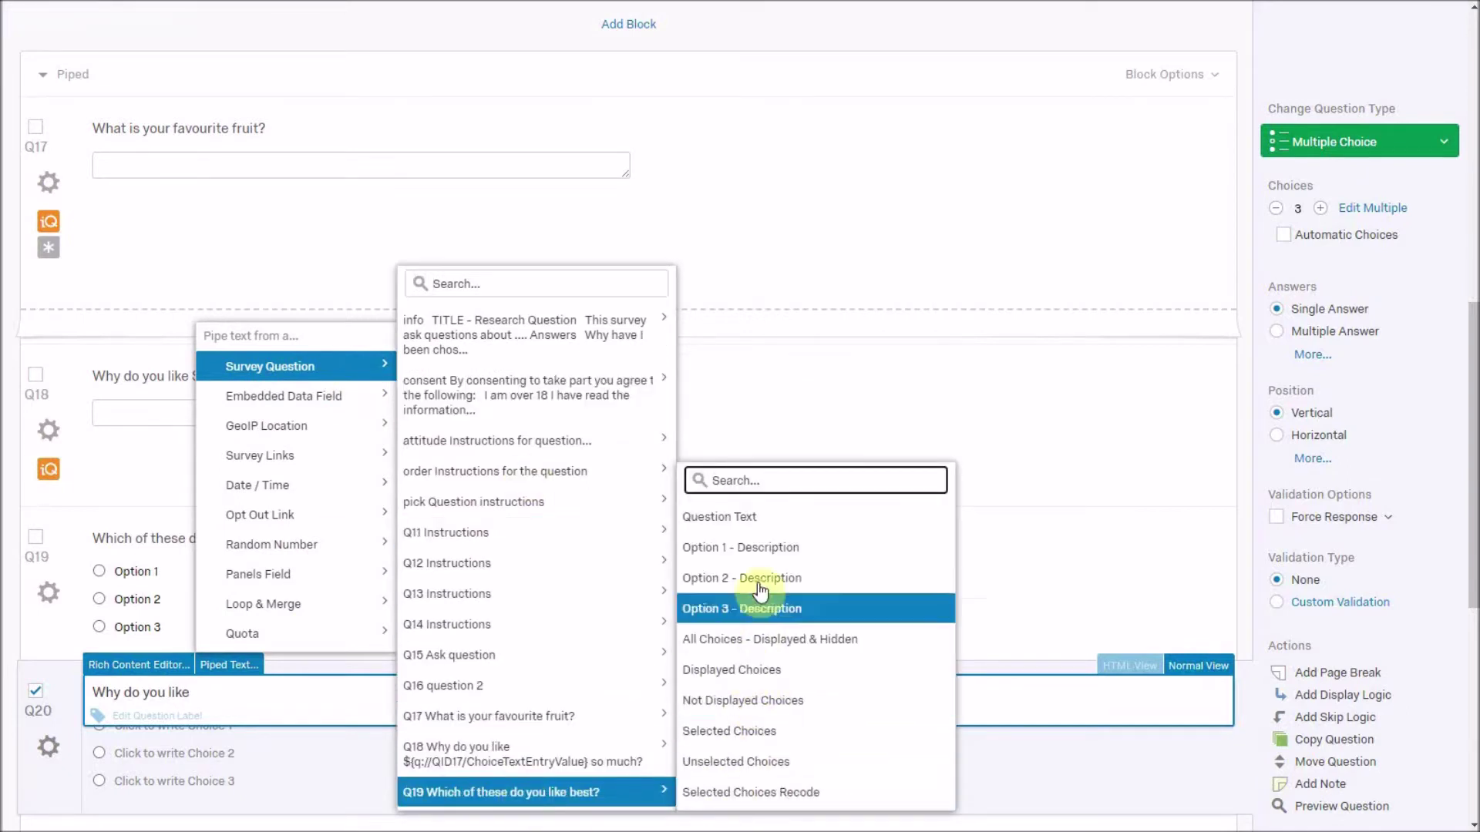
{"action": "left_click", "coordinate": [777, 736]}
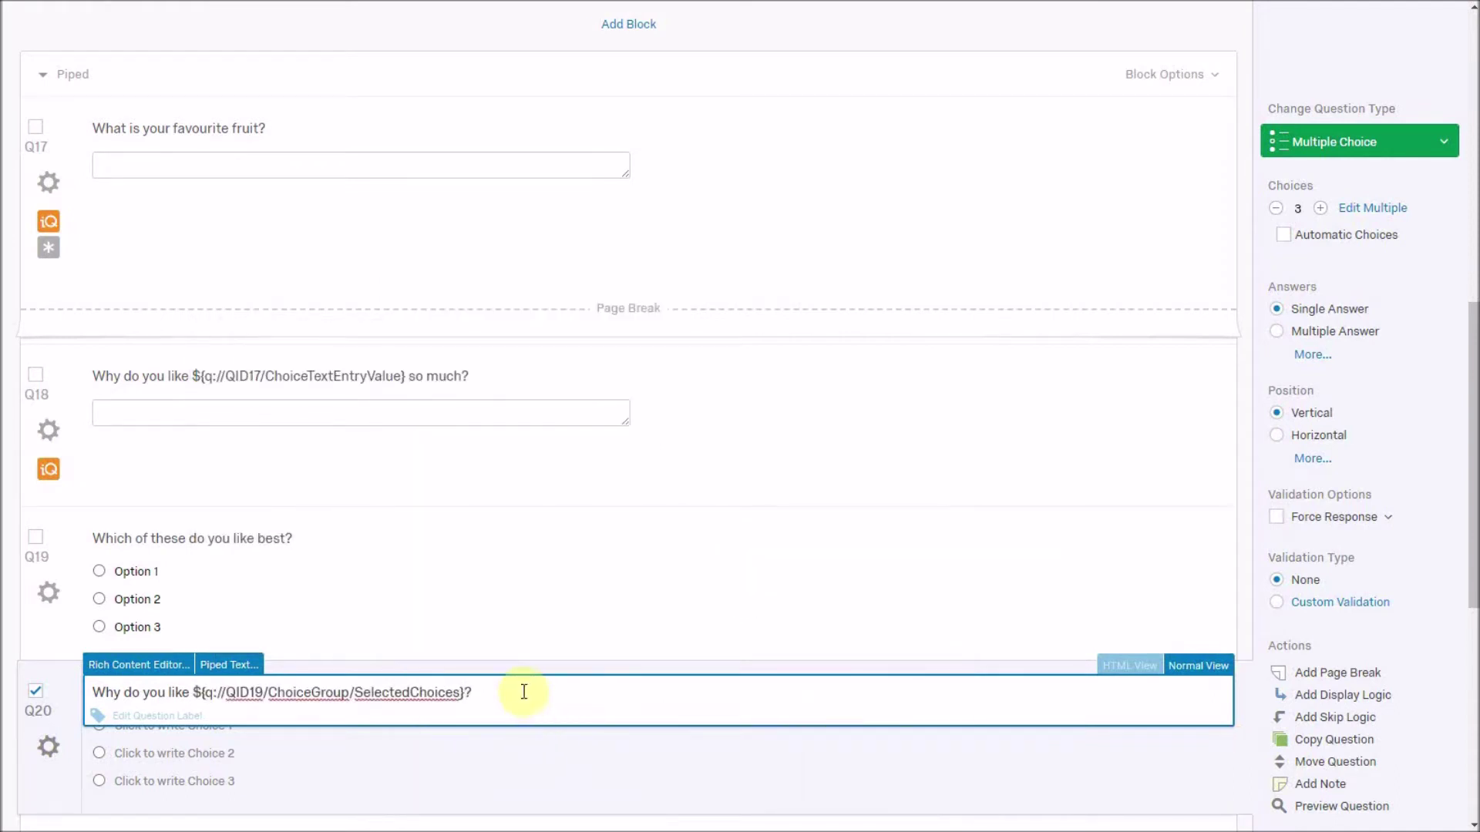
Change Q20 to a Rank Order question and replace its items with "Because of 1", "Because of 2", "Because of 3" and "Because of 4"
{"action": "left_click", "coordinate": [1431, 142]}
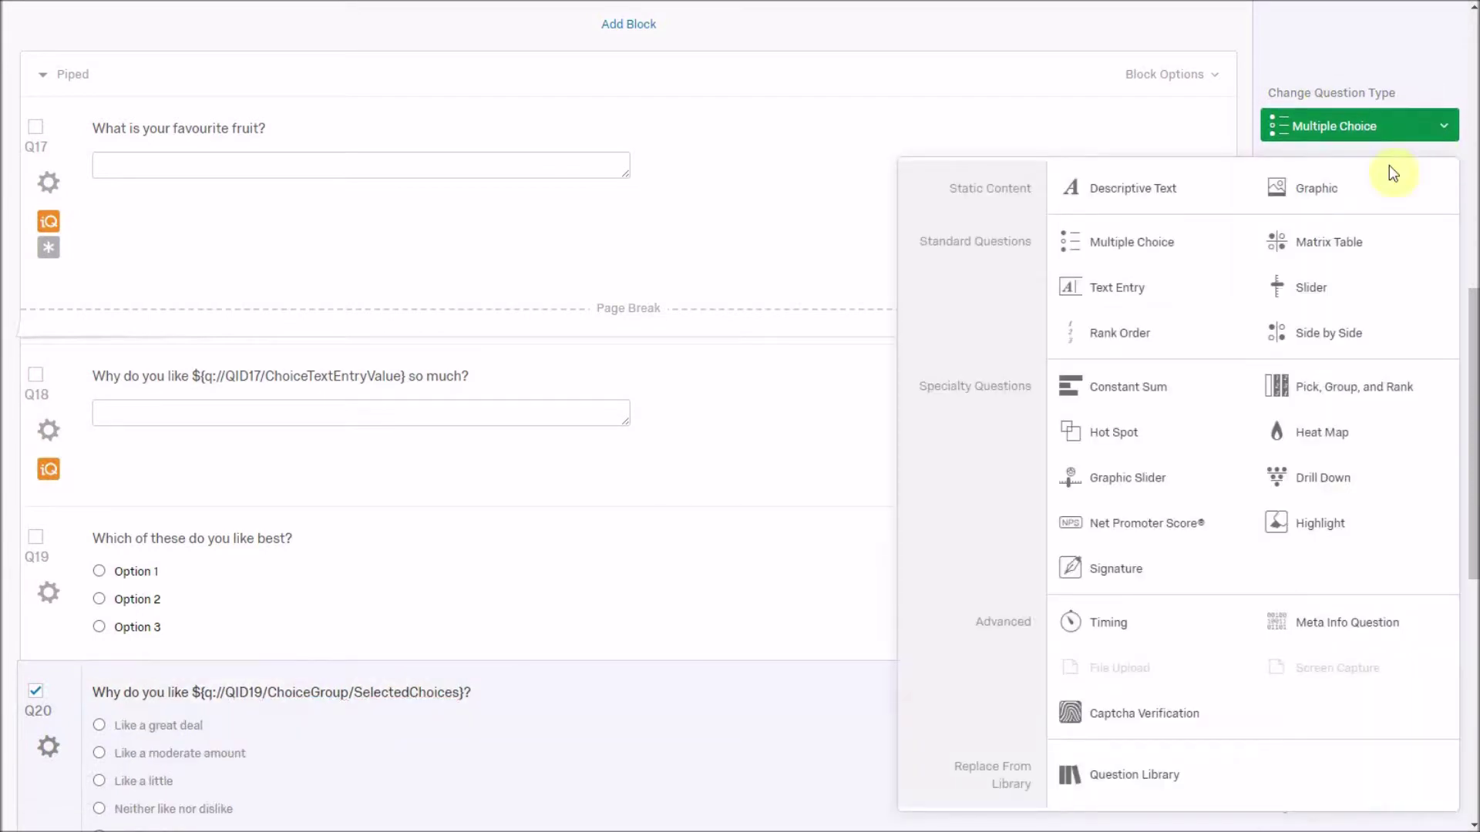
{"action": "left_click", "coordinate": [1139, 333]}
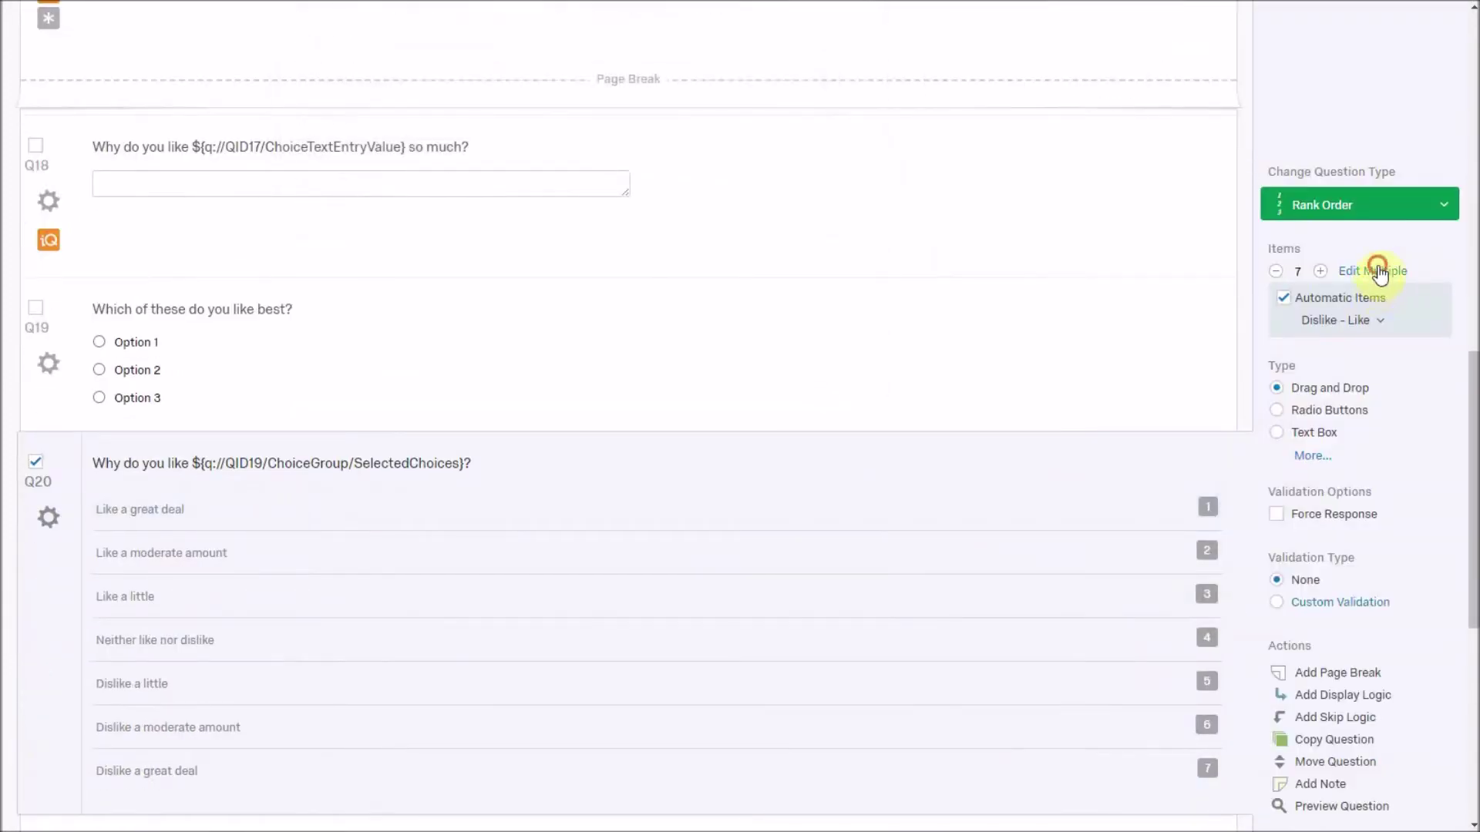
{"action": "left_click", "coordinate": [1377, 271]}
{"action": "left_click_drag", "start_coordinate": [752, 316], "coordinate": [621, 224]}
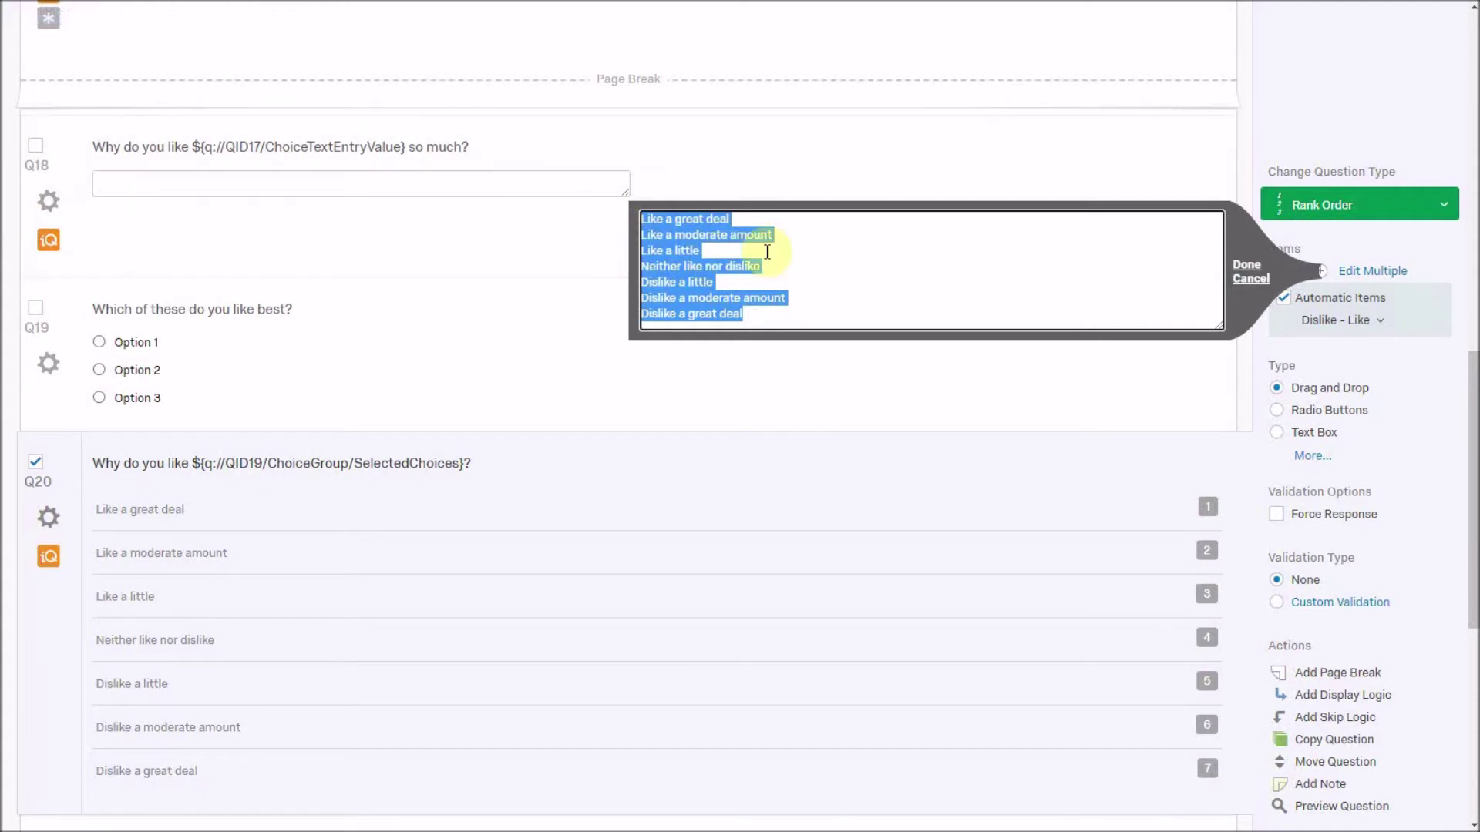
{"action": "type", "text": "Becau"}
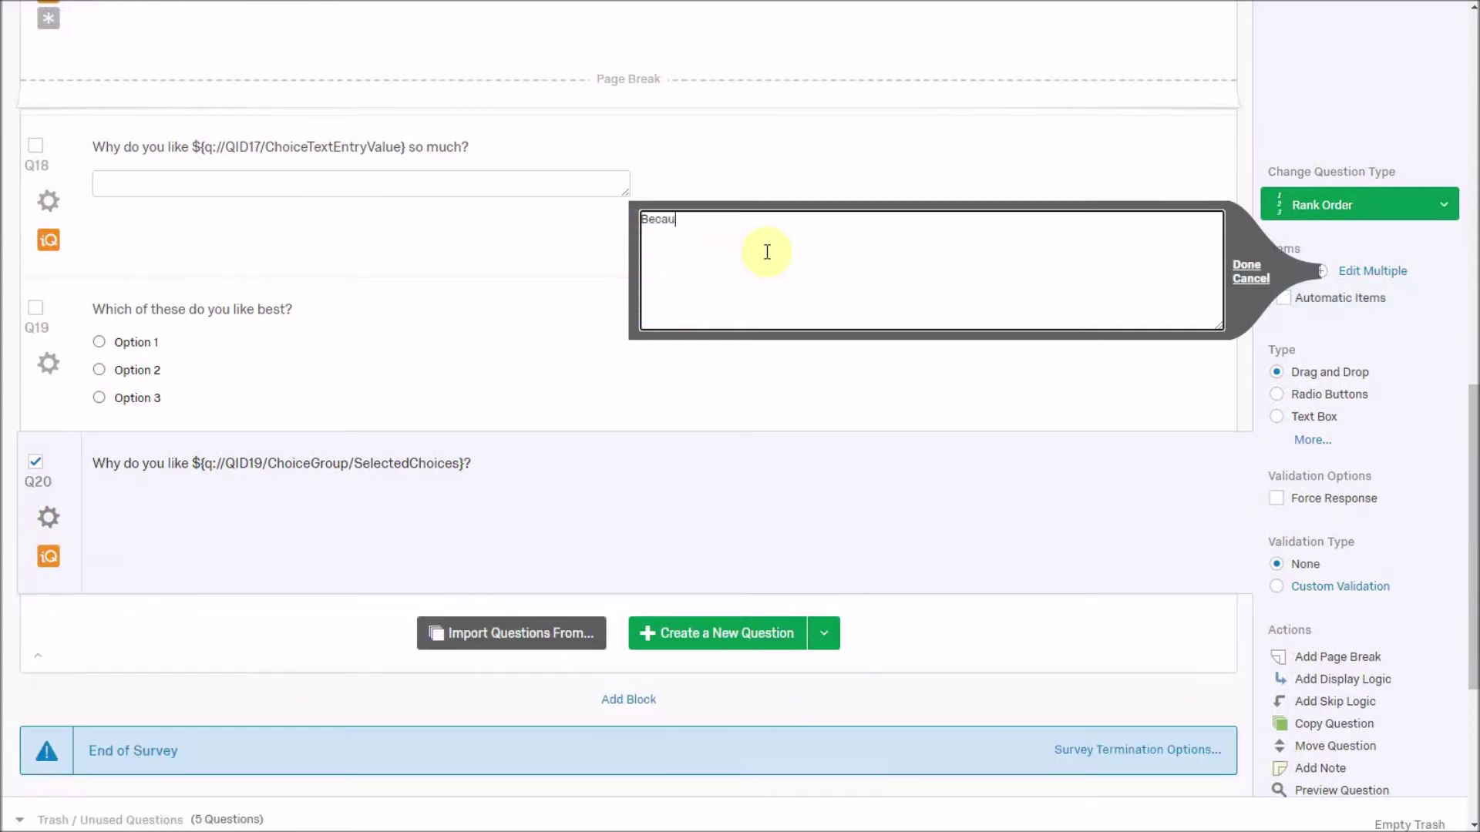
{"action": "type", "text": "se of 1 B"}
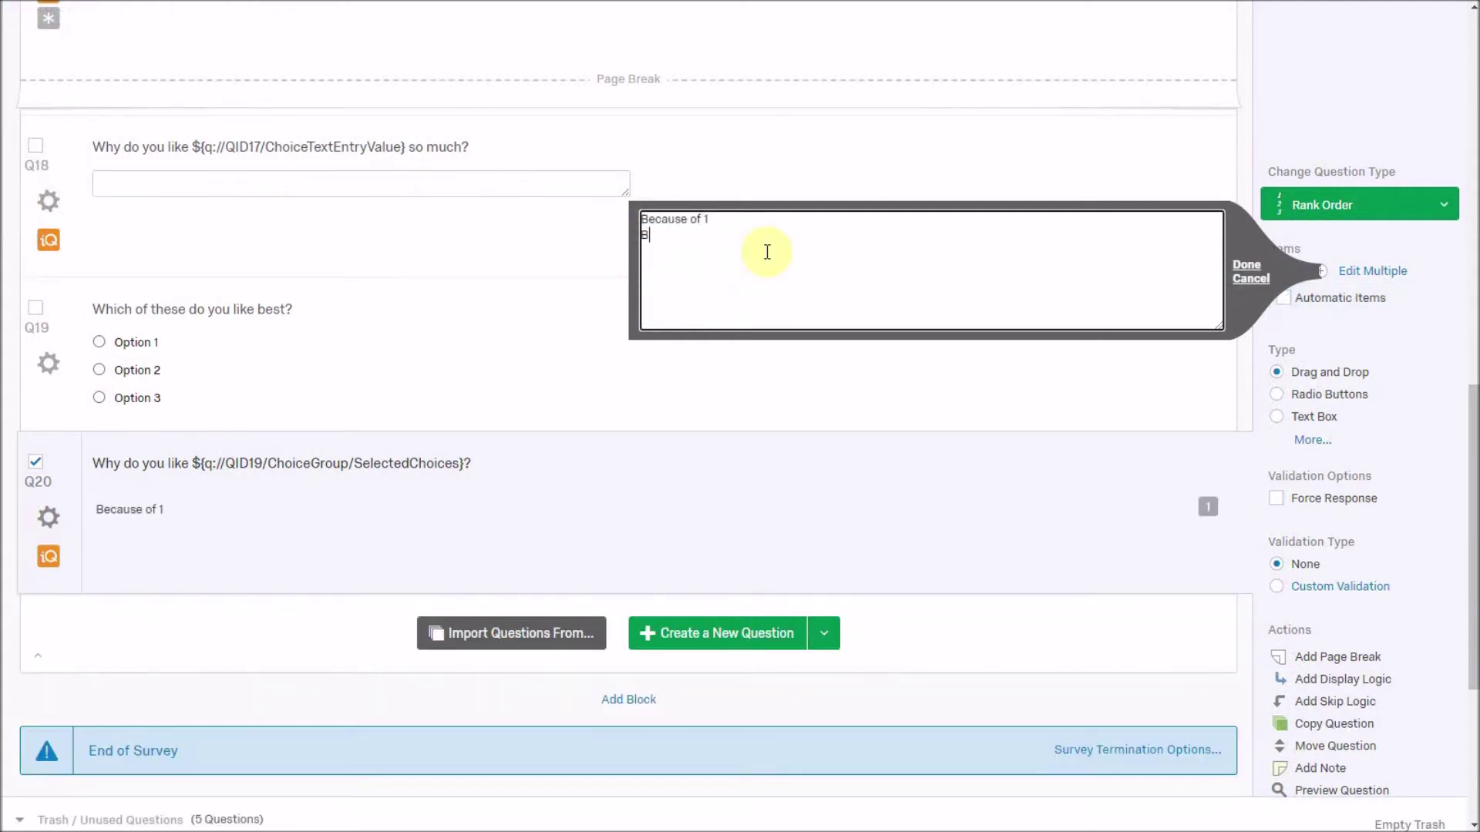
{"action": "type", "text": "ecause of 2"}
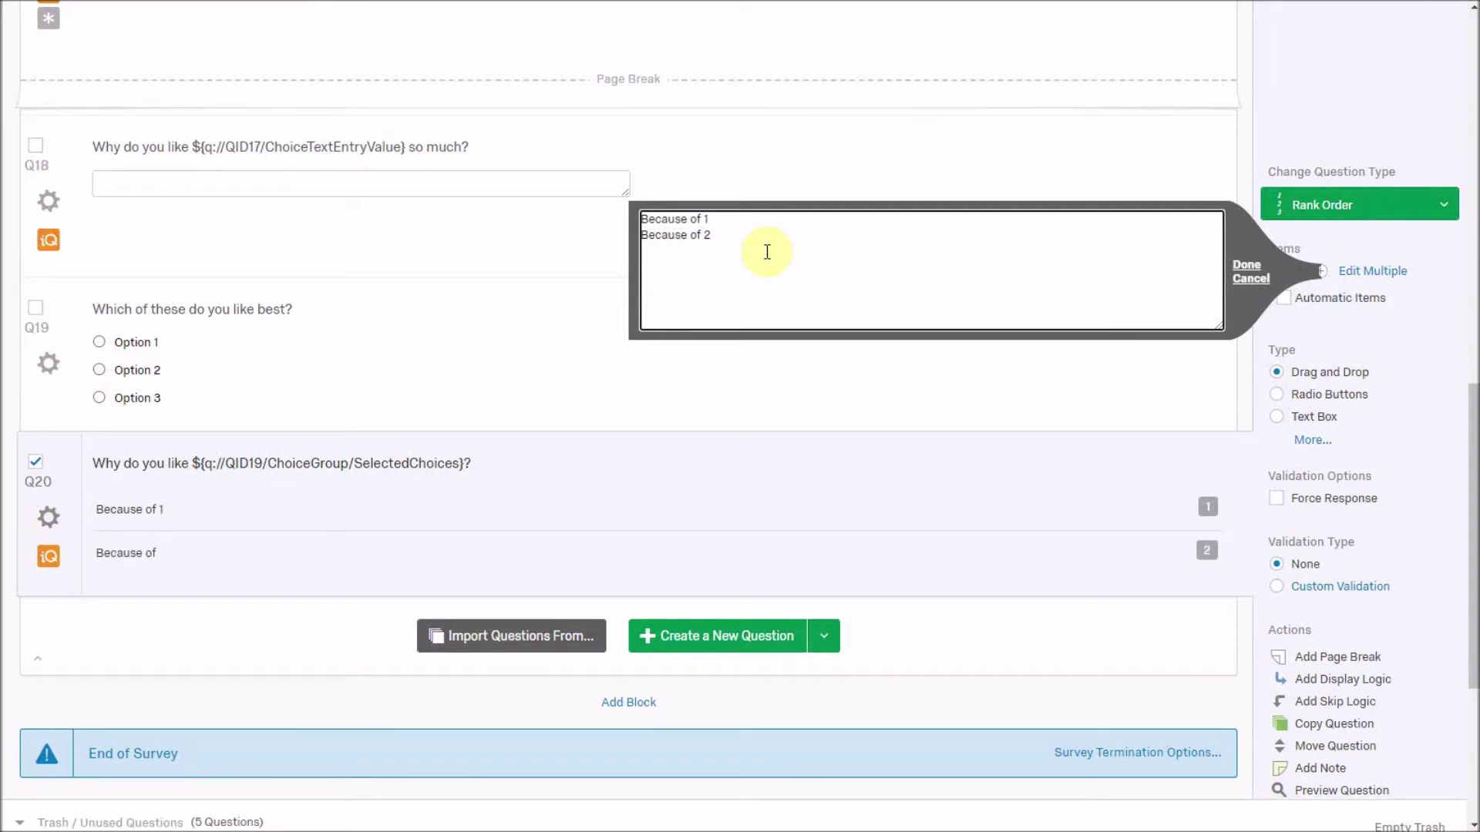
{"action": "key", "text": "BackSpace"}
{"action": "type", "text": "Because of 3"}
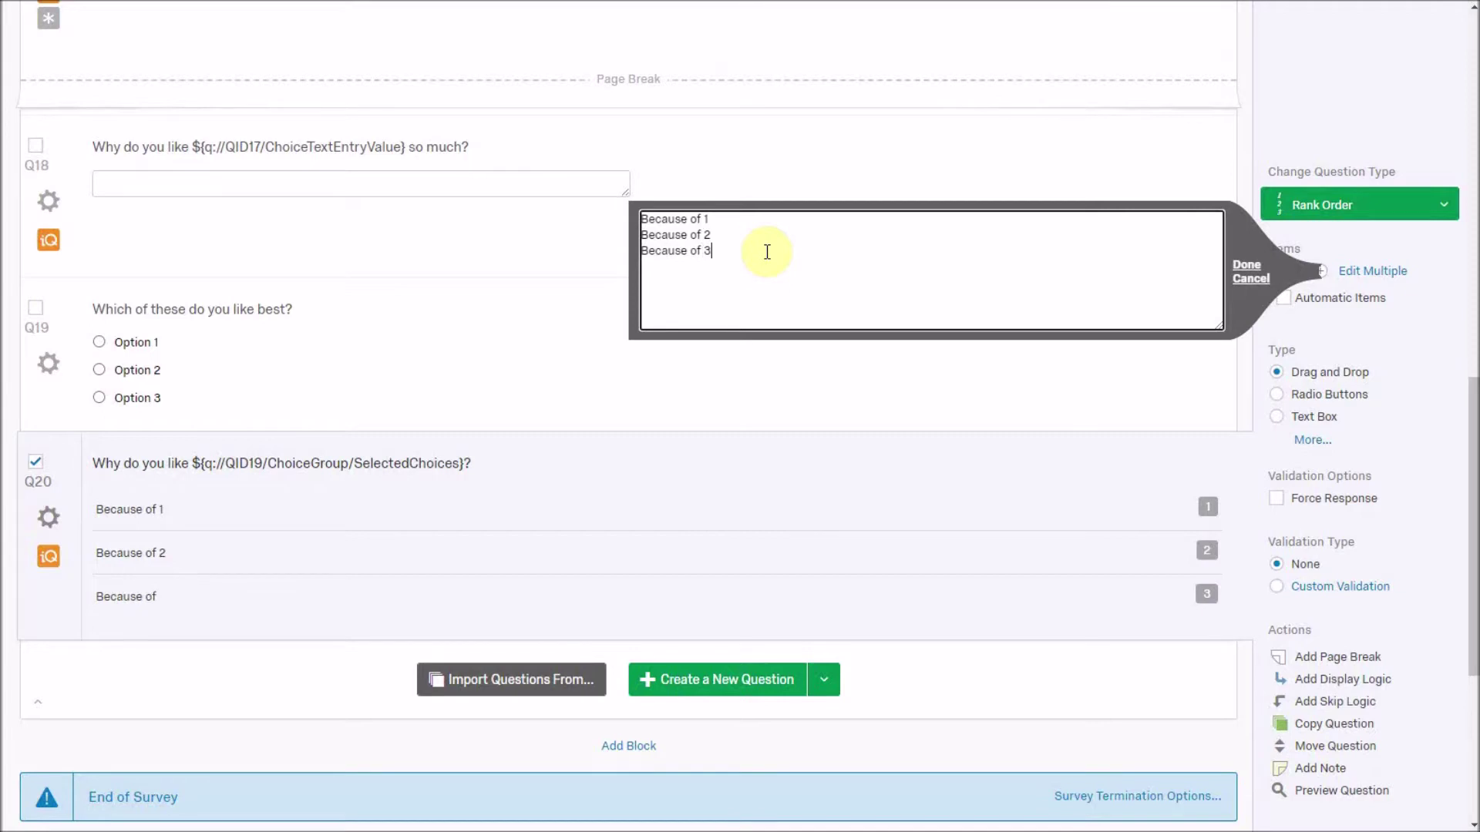
{"action": "key", "text": "Return"}
{"action": "type", "text": "B ecause of 4"}
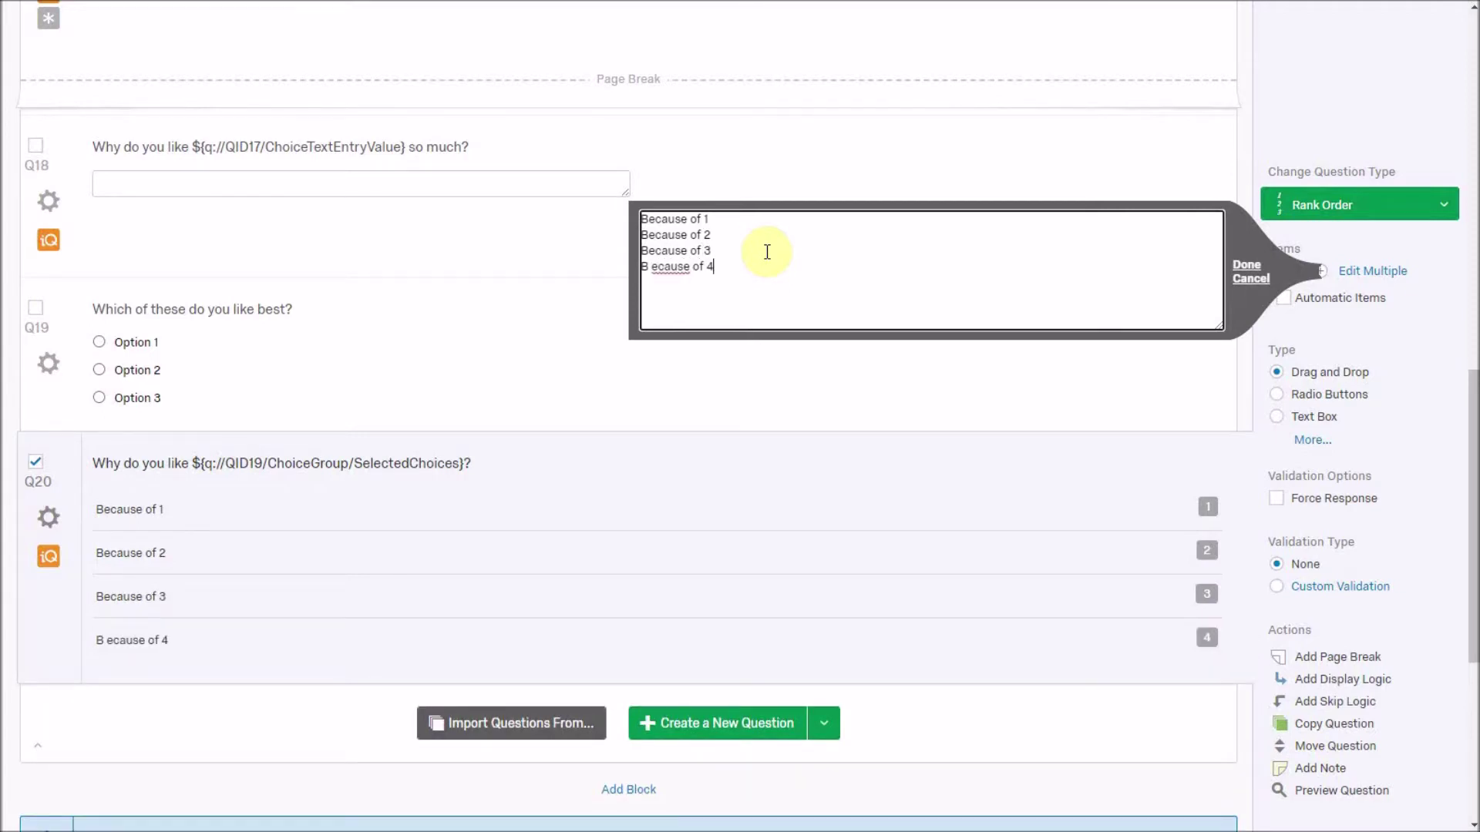
{"action": "left_click", "coordinate": [1051, 472]}
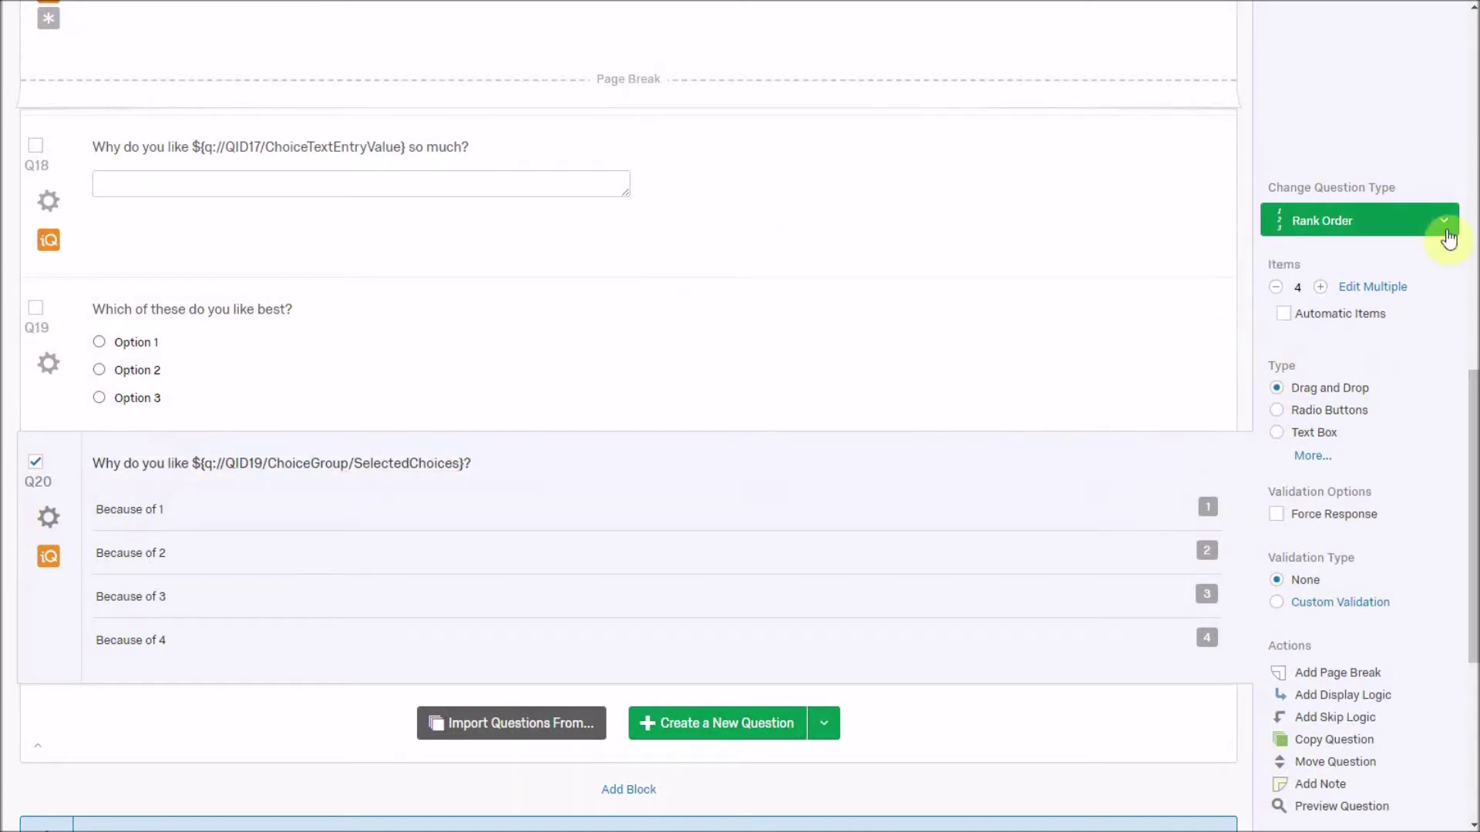
Change Q20 to Pick, Group, and Rank with two groups named "Very important" and "Not at all important"
{"action": "left_click", "coordinate": [1430, 229]}
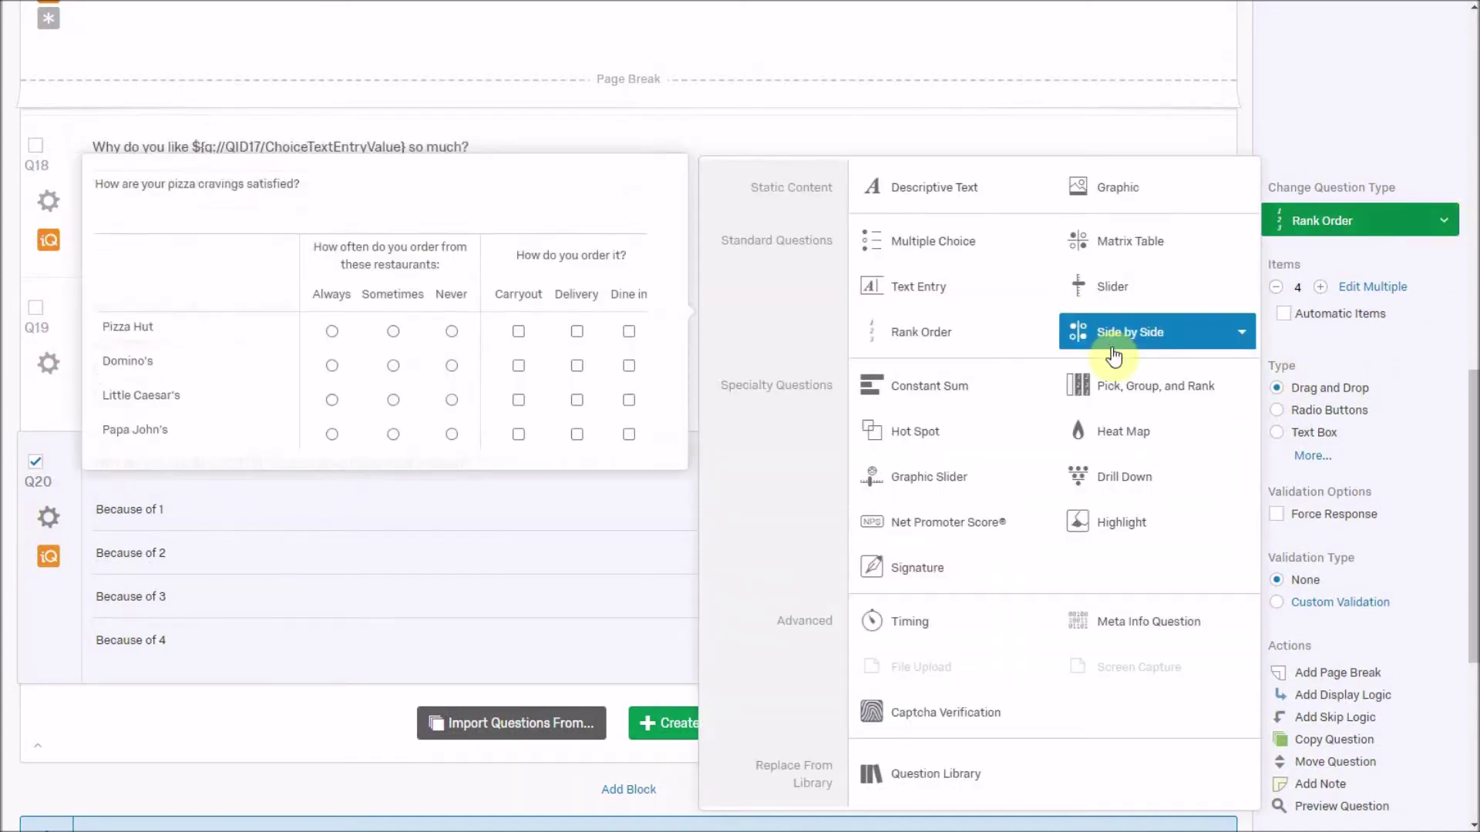
{"action": "left_click", "coordinate": [1079, 382]}
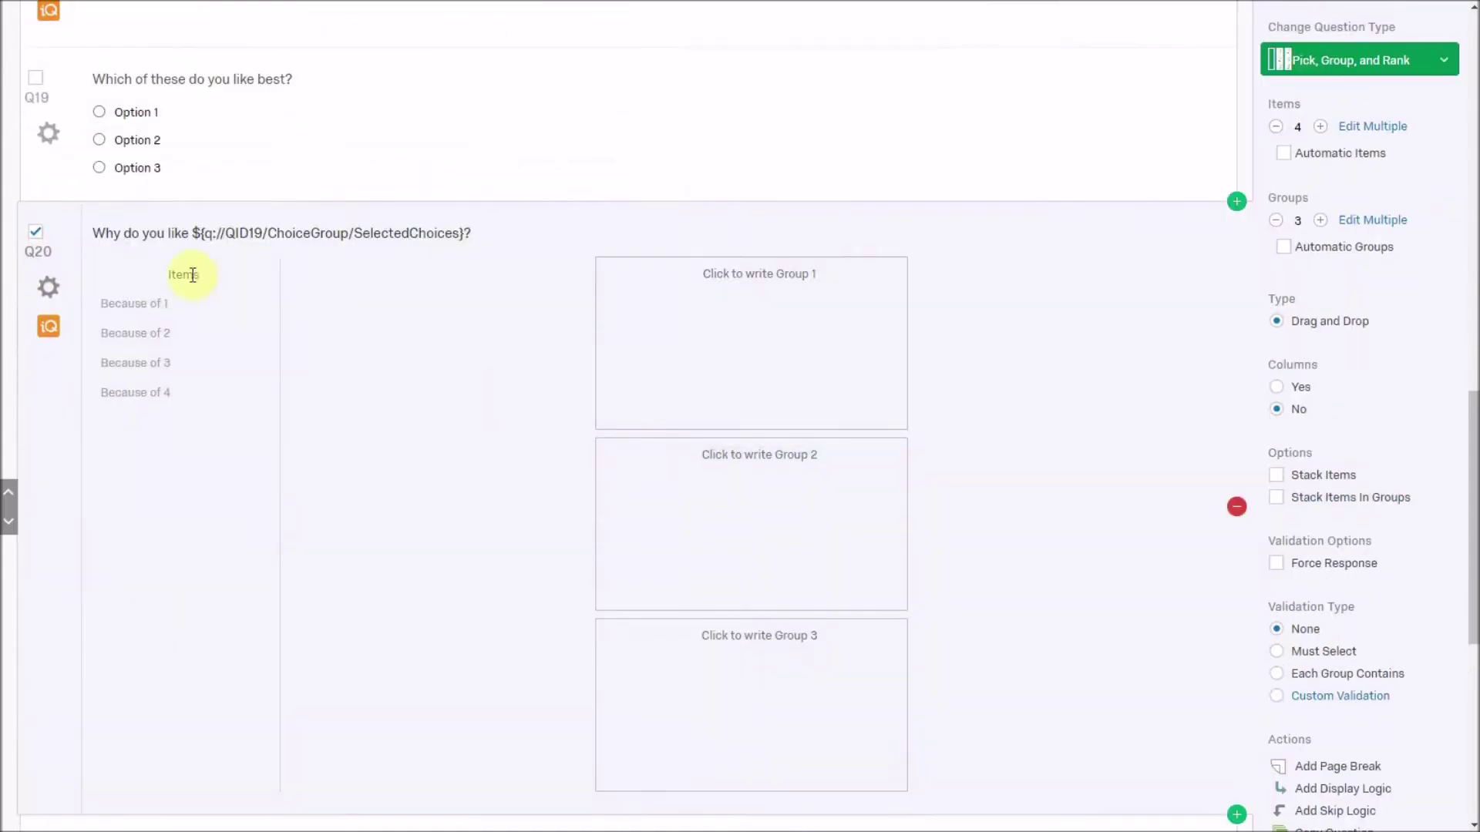
{"action": "left_click", "coordinate": [760, 274]}
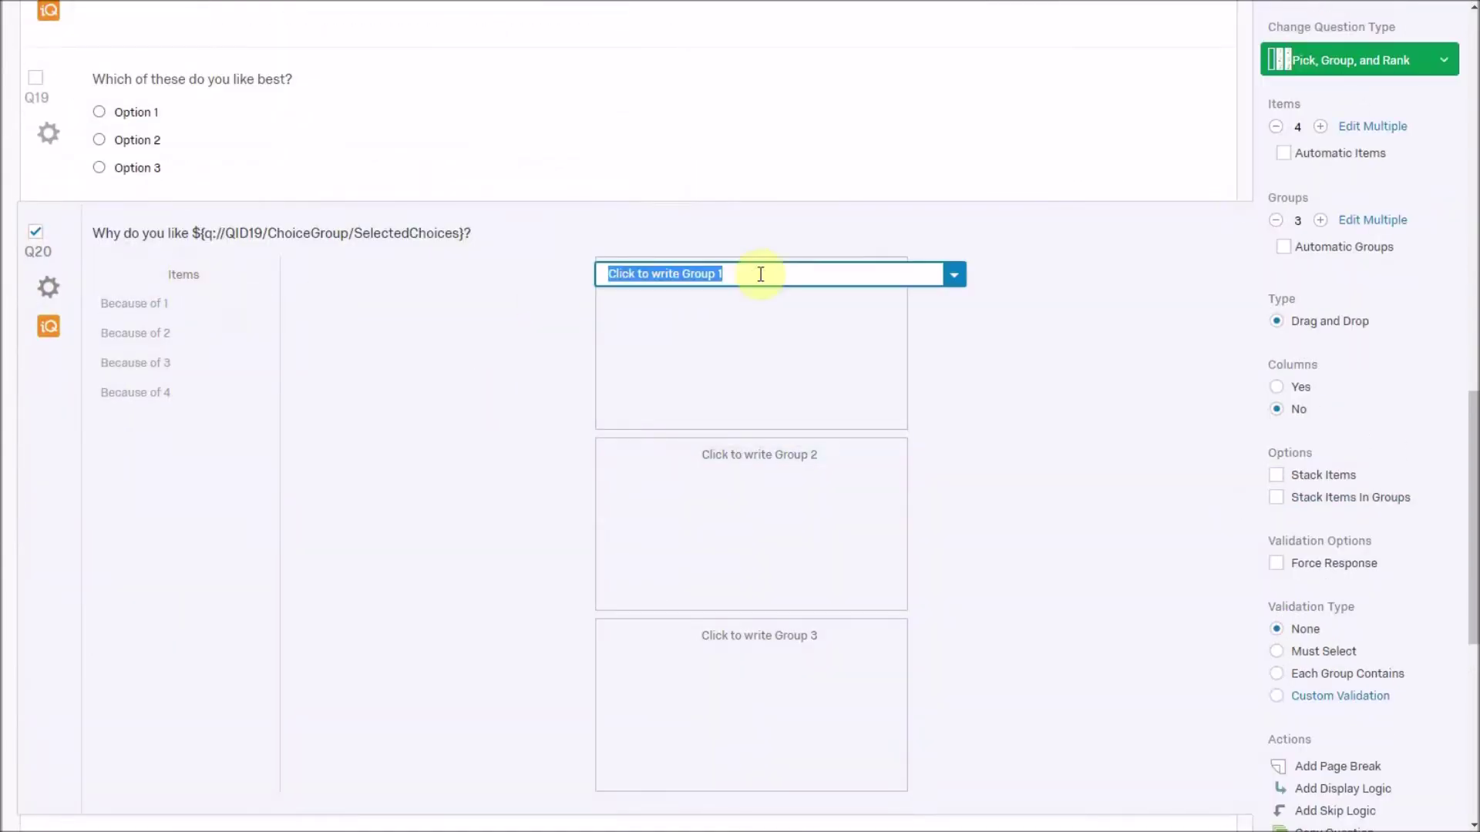
{"action": "type", "text": "Very"}
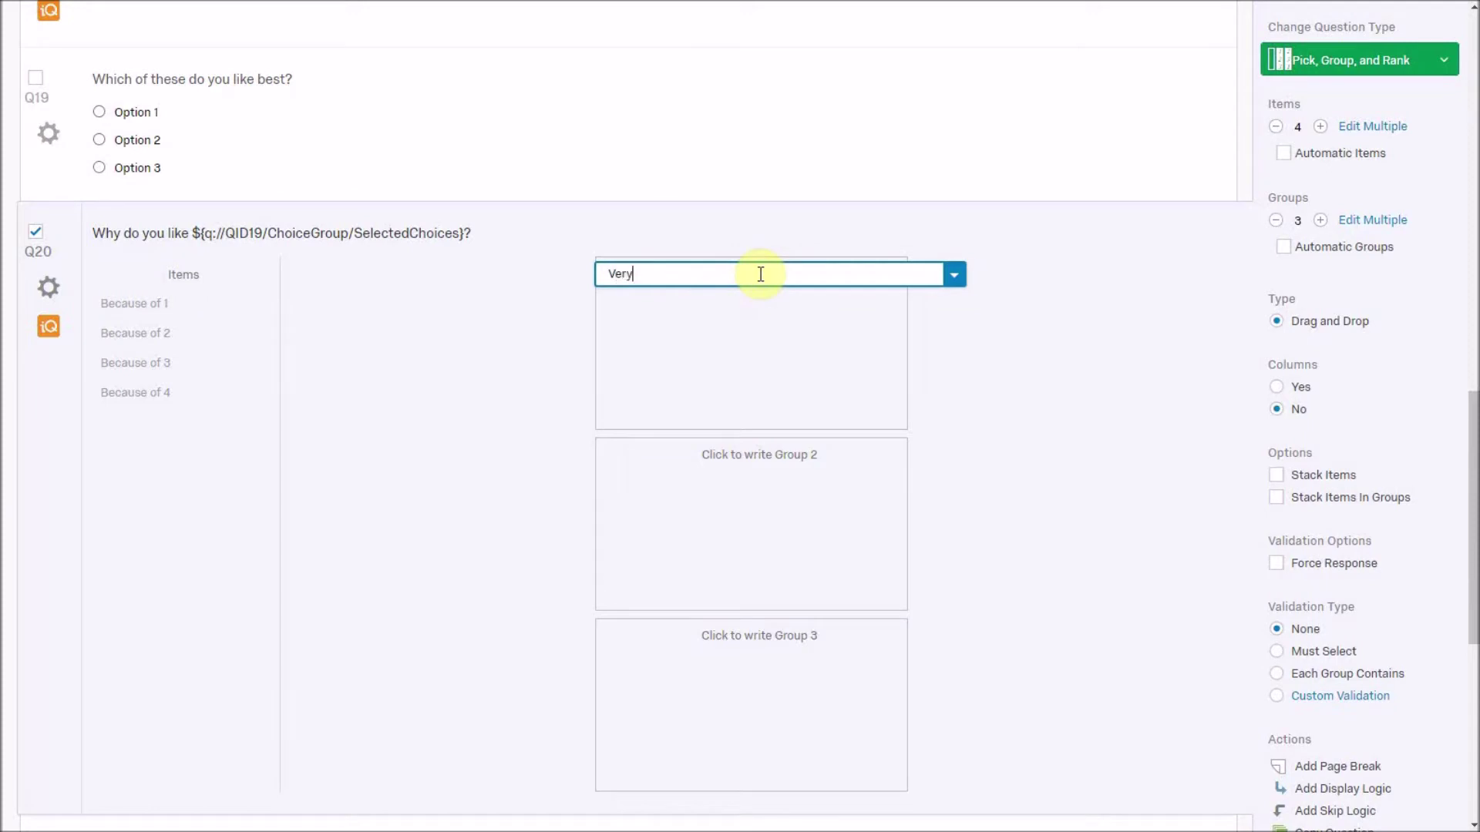
{"action": "type", "text": " important"}
{"action": "key", "text": "Tab"}
{"action": "type", "text": "Not at a"}
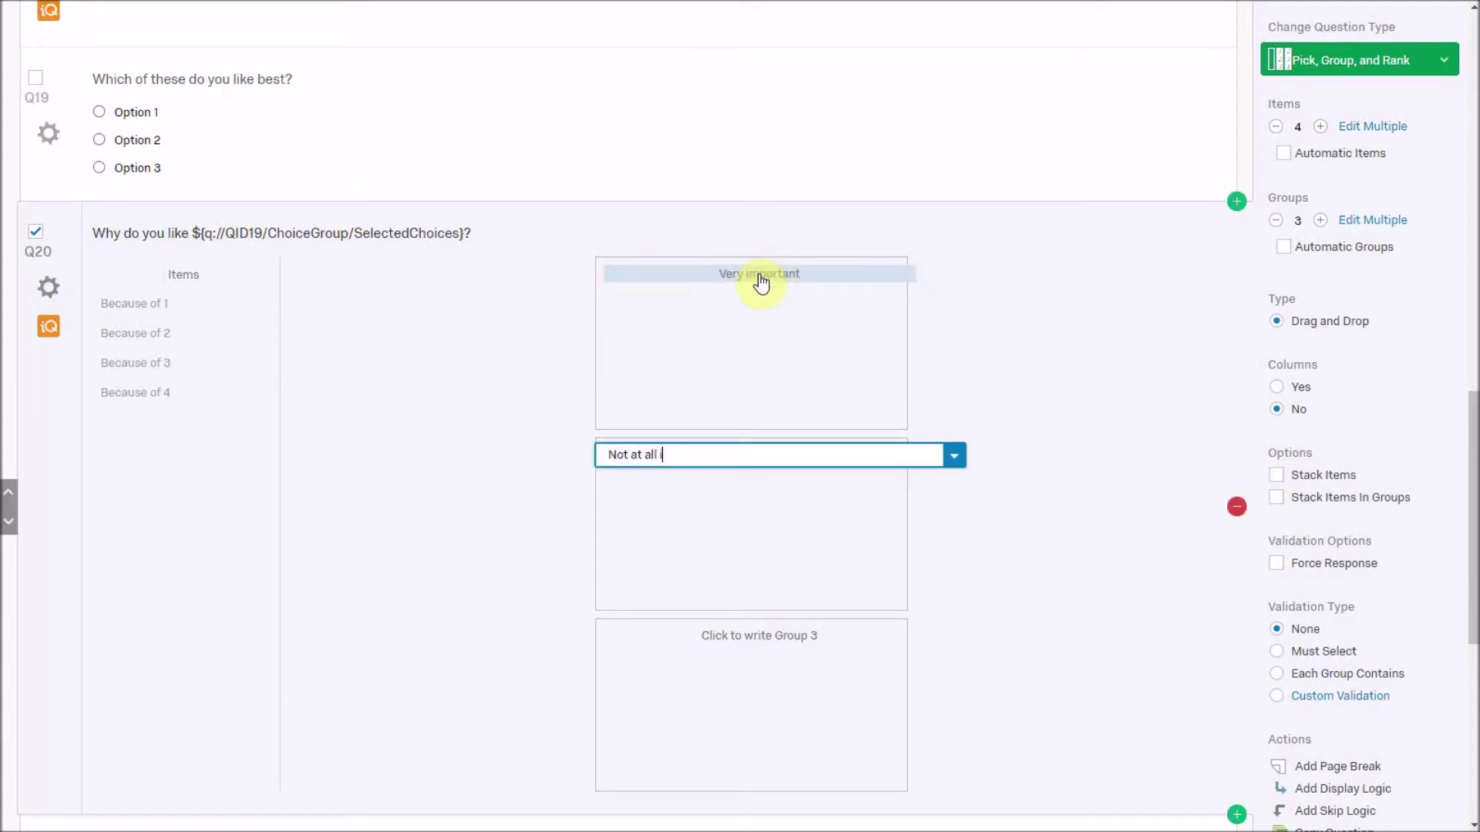
{"action": "type", "text": "ll important"}
{"action": "left_click", "coordinate": [1272, 224]}
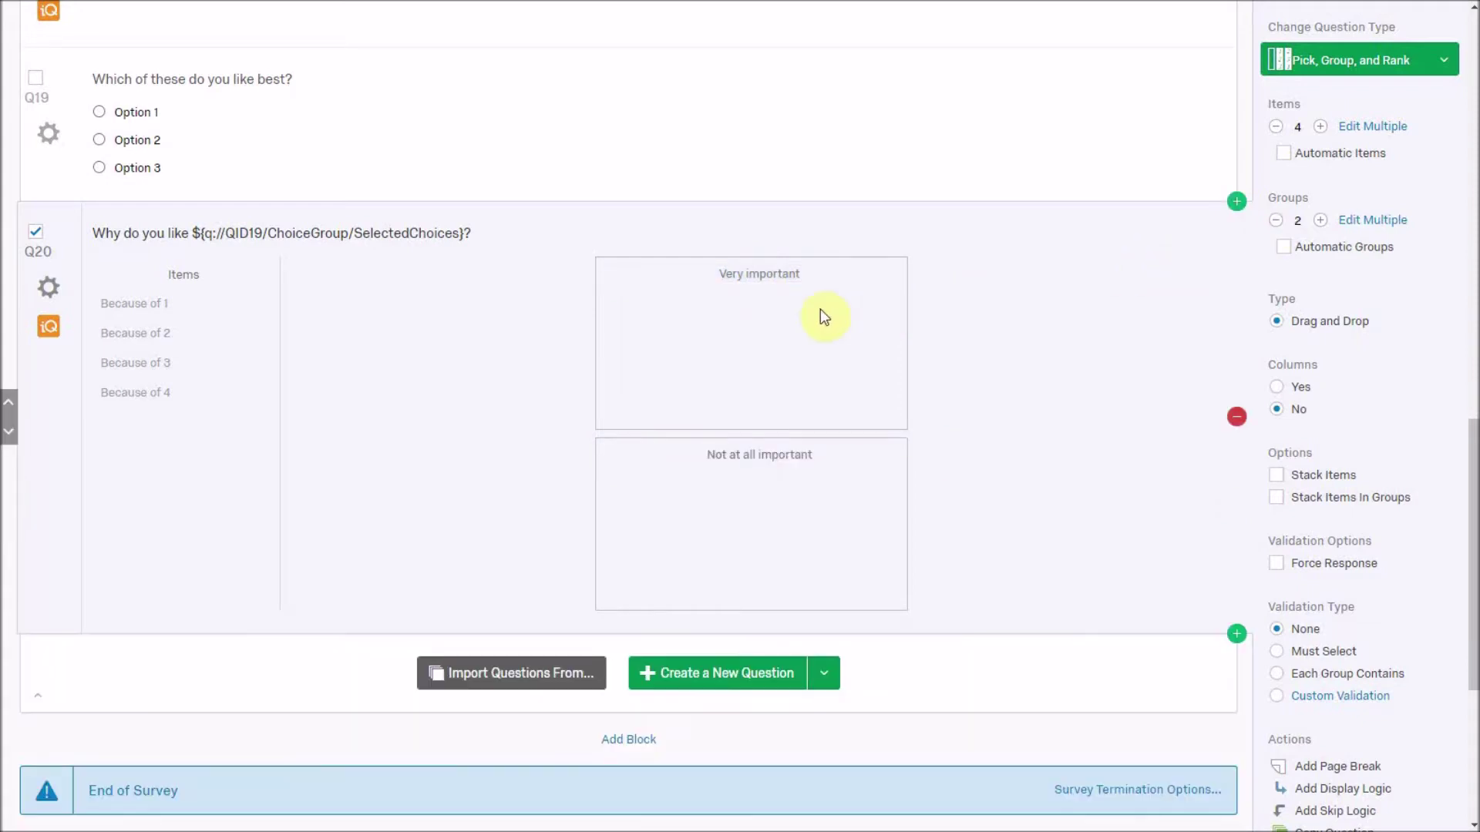
Rename the "Very important" group in Q20 to "Important"
{"action": "left_click", "coordinate": [770, 276]}
{"action": "key", "text": "ctrl+shift+Right"}
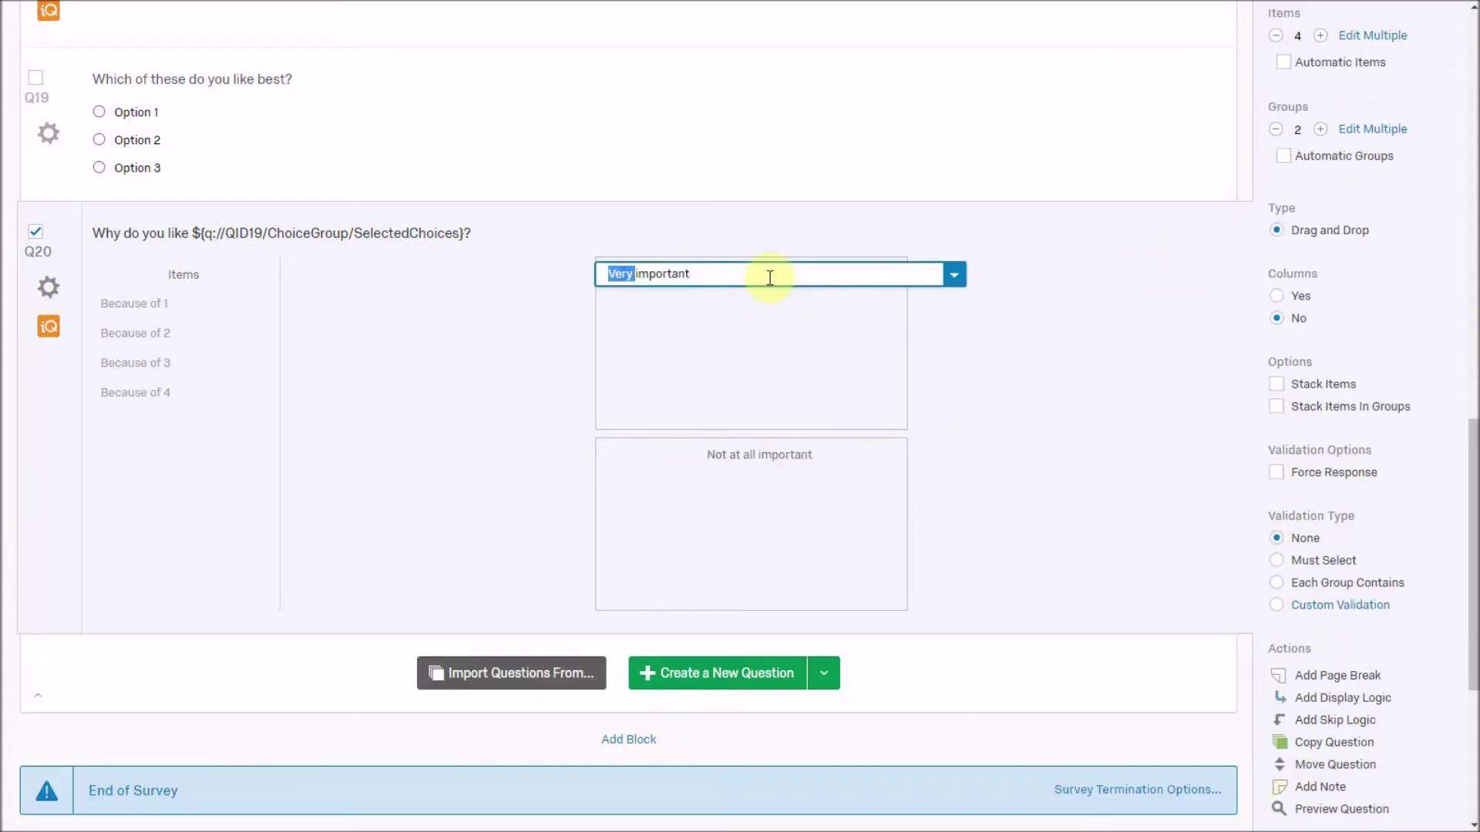
{"action": "key", "text": "BackSpace"}
{"action": "left_click", "coordinate": [1101, 411]}
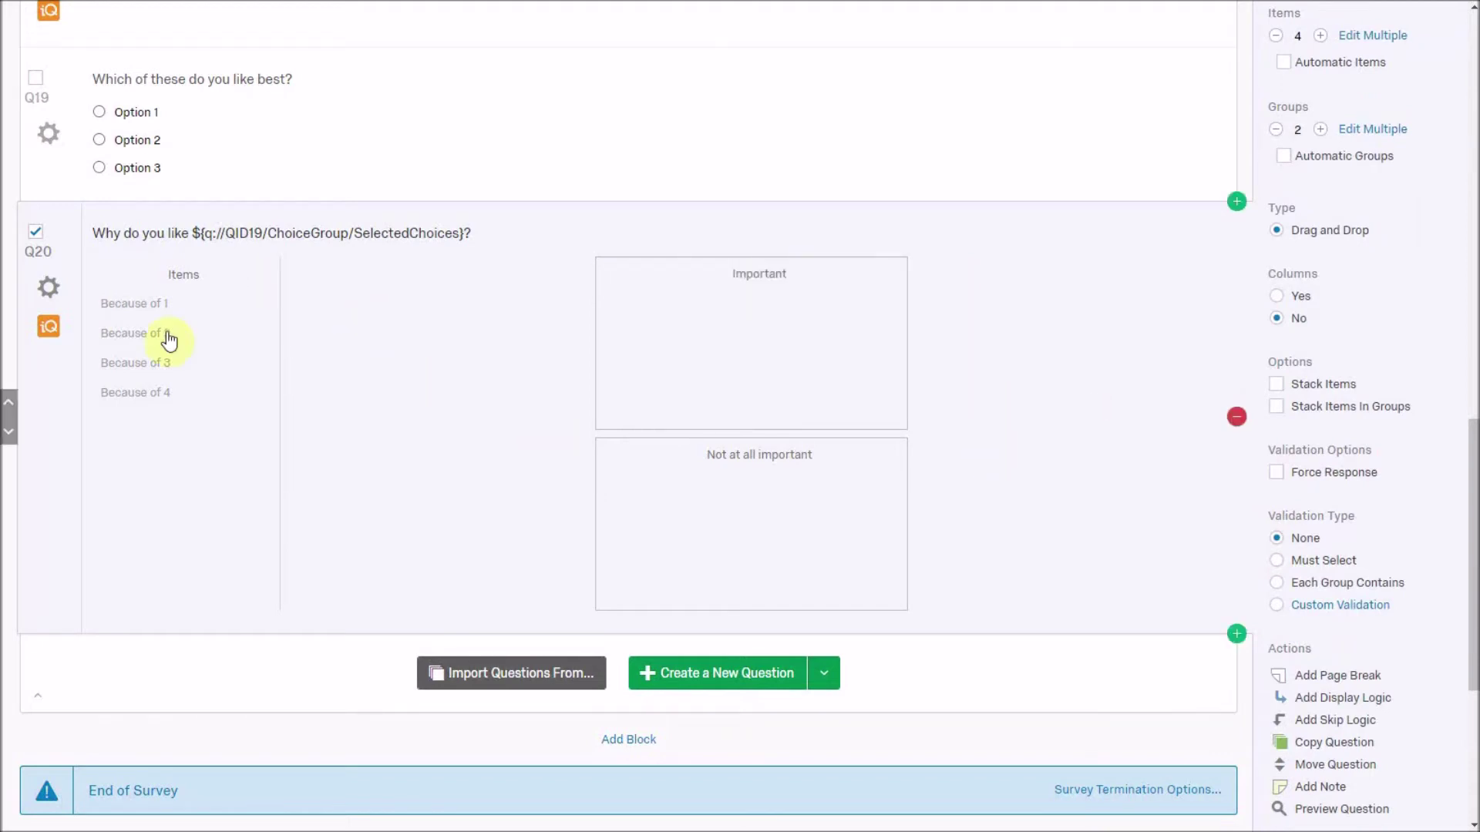
Add a page break after Q19, the "Which of these do you like best?" question
{"action": "left_click", "coordinate": [1063, 126]}
{"action": "left_click", "coordinate": [1303, 591]}
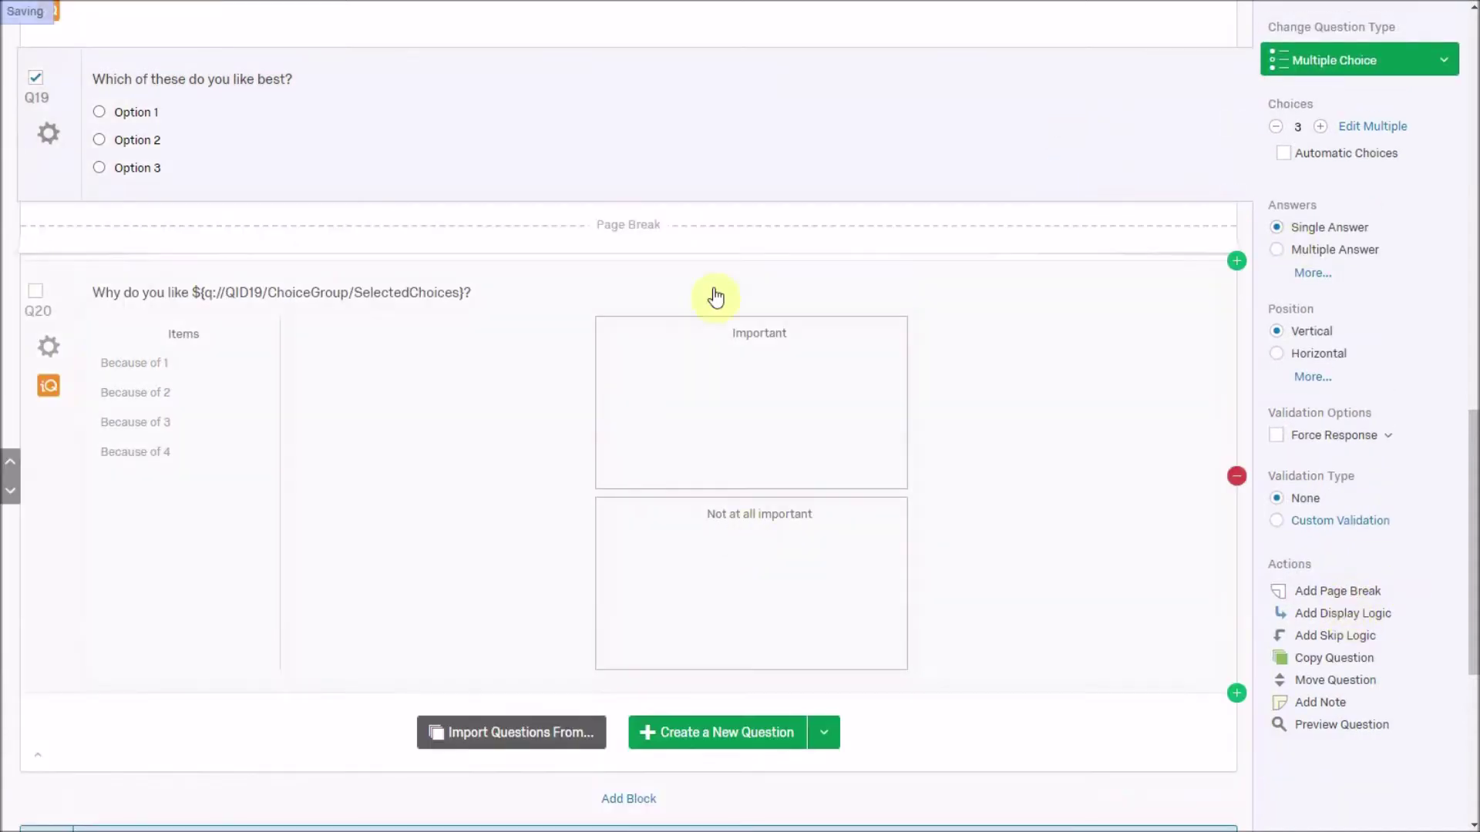
{"action": "scroll", "coordinate": [909, 440], "scroll_direction": "up", "scroll_amount": 10}
{"action": "scroll", "coordinate": [917, 440], "scroll_direction": "up", "scroll_amount": 5}
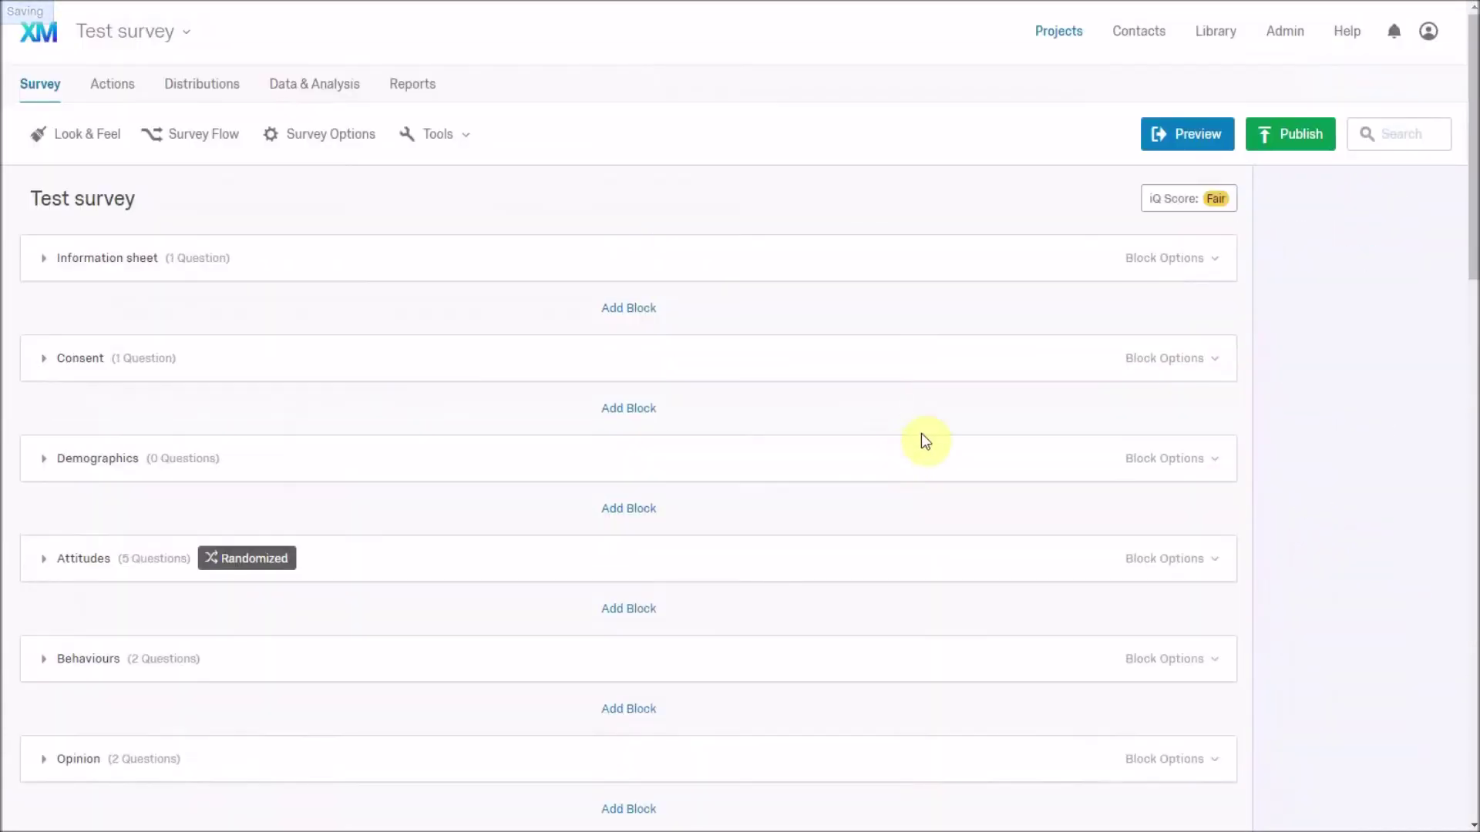
Preview the survey with validation ignored and advance past the information sheet page
{"action": "left_click", "coordinate": [1160, 138]}
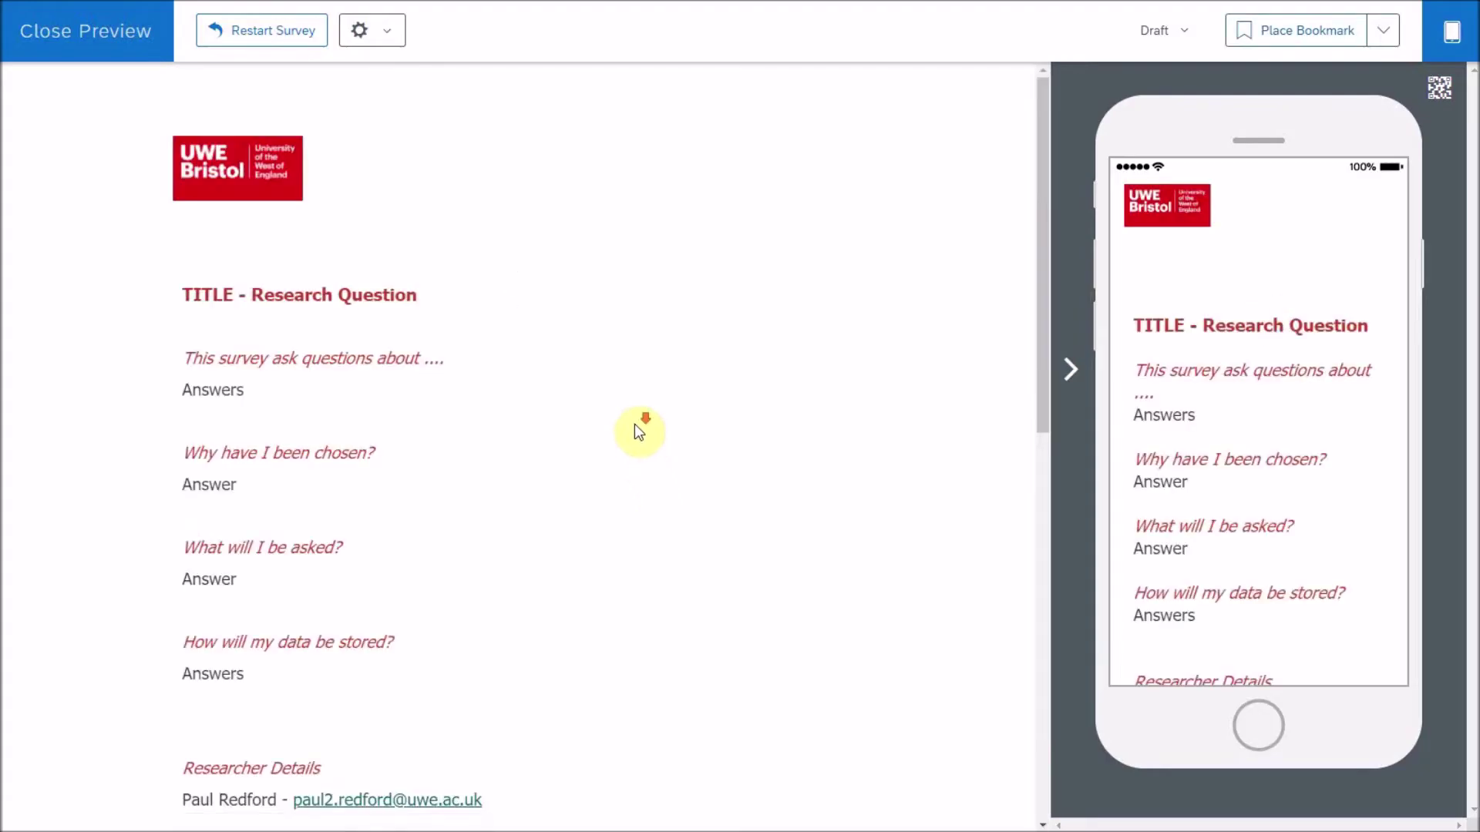
{"action": "scroll", "coordinate": [639, 465], "scroll_direction": "down", "scroll_amount": 10}
{"action": "left_click", "coordinate": [360, 30]}
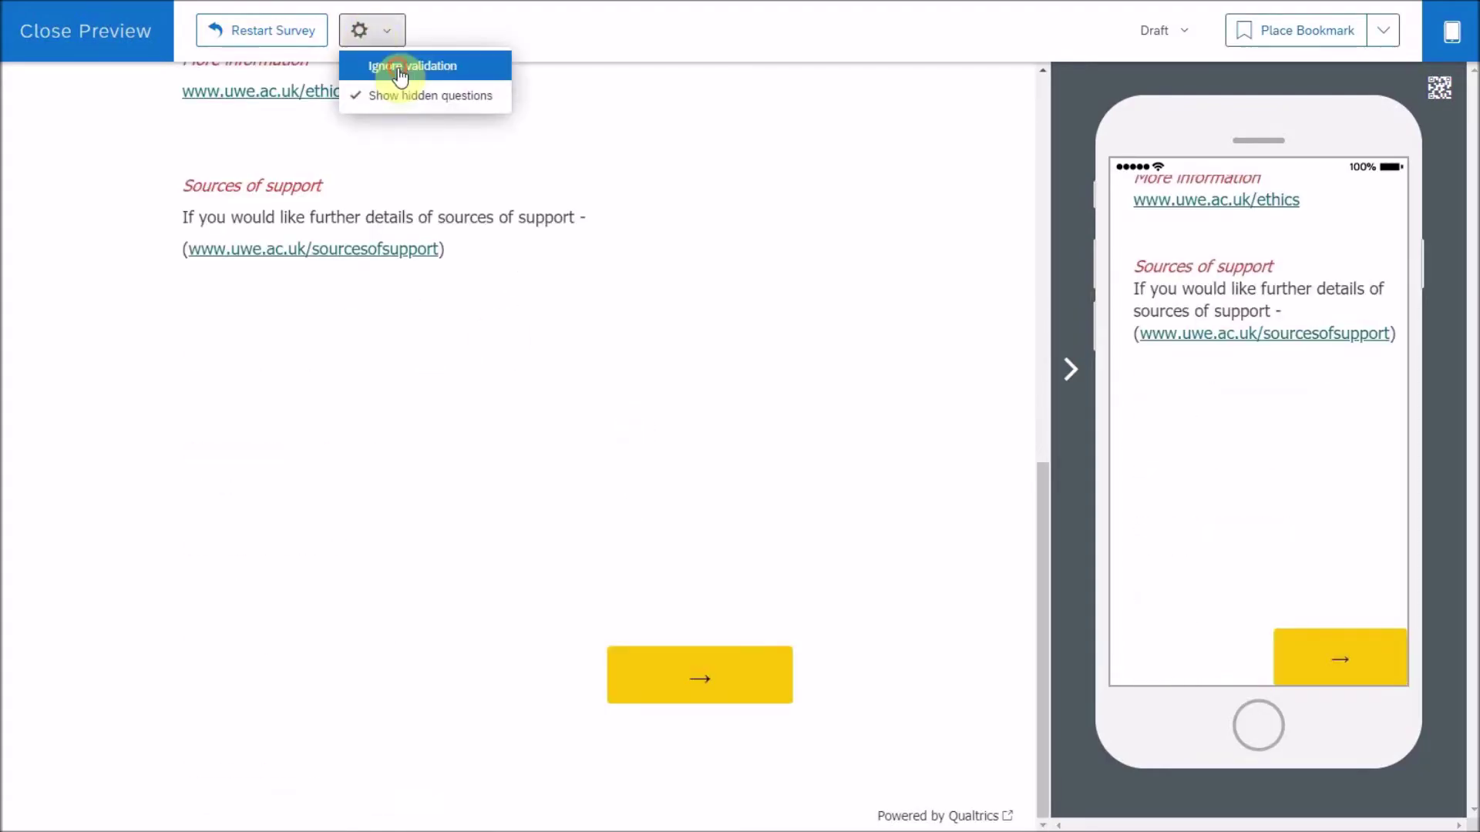
{"action": "left_click", "coordinate": [397, 66]}
{"action": "left_click", "coordinate": [678, 680]}
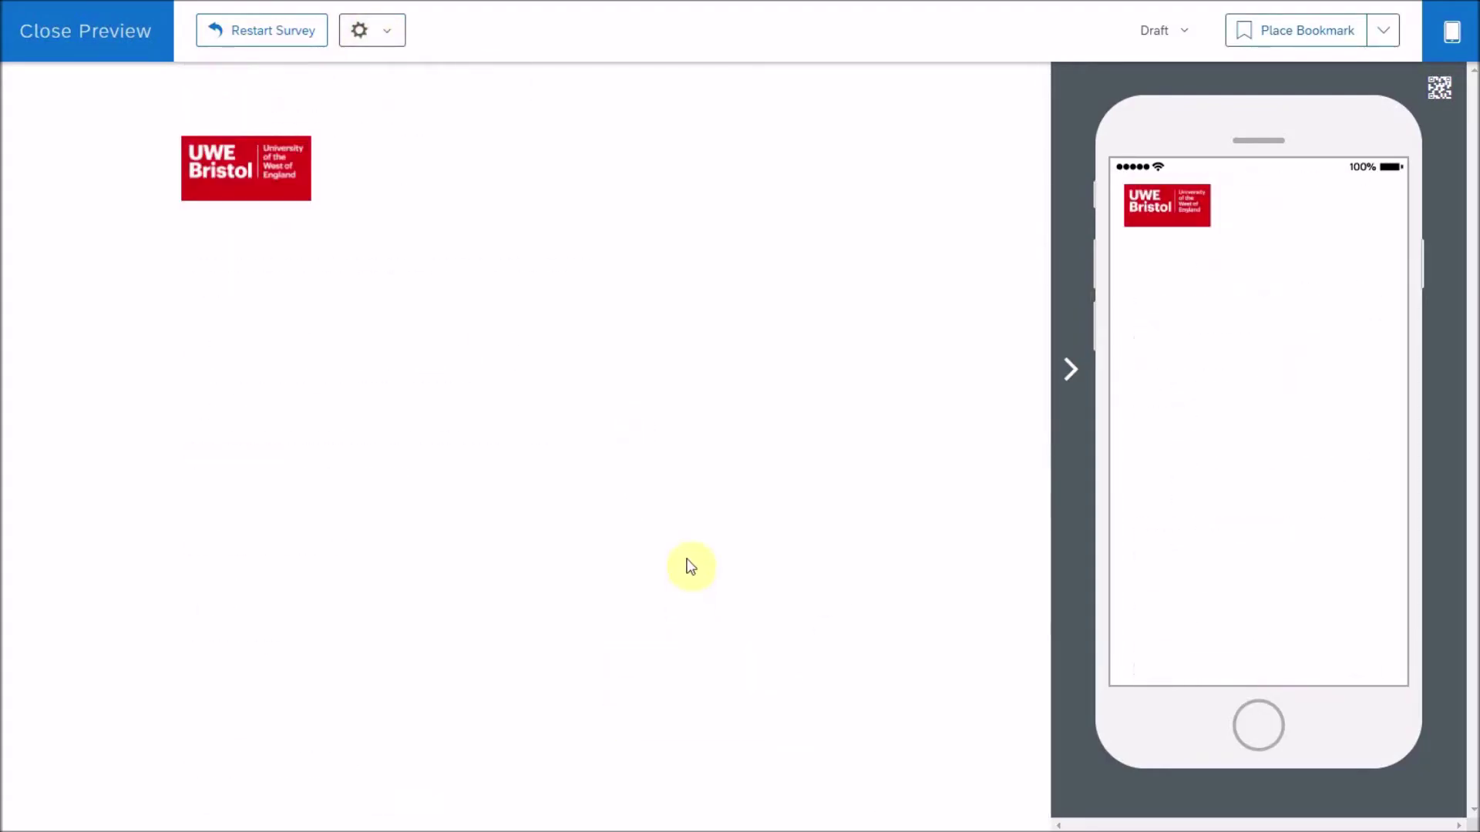
Advance the preview through the consent, attitudes, behaviours and opinion pages without answering, up to the favourite fruit question
{"action": "scroll", "coordinate": [690, 567], "scroll_direction": "down", "scroll_amount": 3}
{"action": "left_click", "coordinate": [686, 668]}
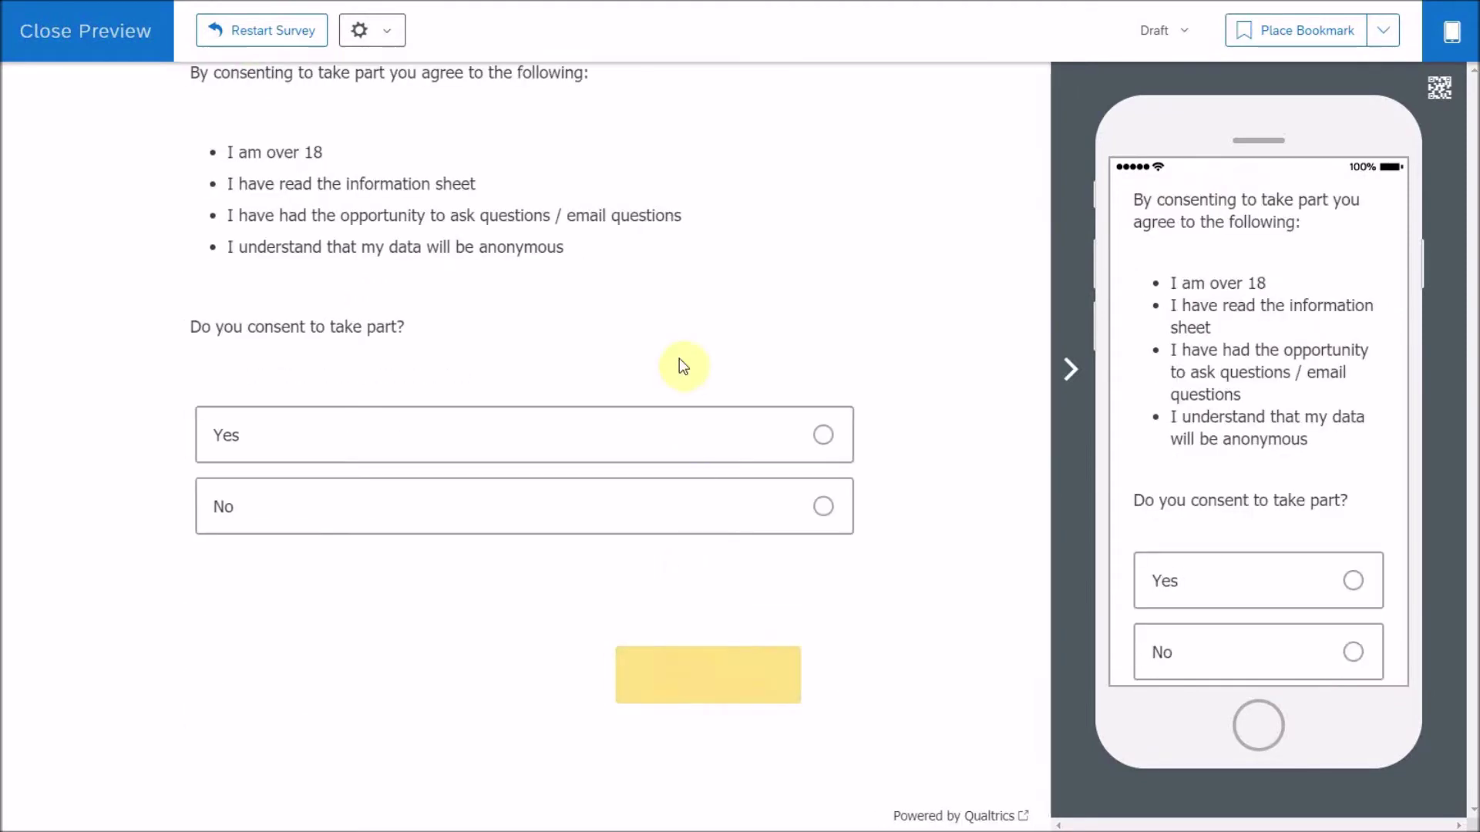
{"action": "scroll", "coordinate": [681, 539], "scroll_direction": "down", "scroll_amount": 20}
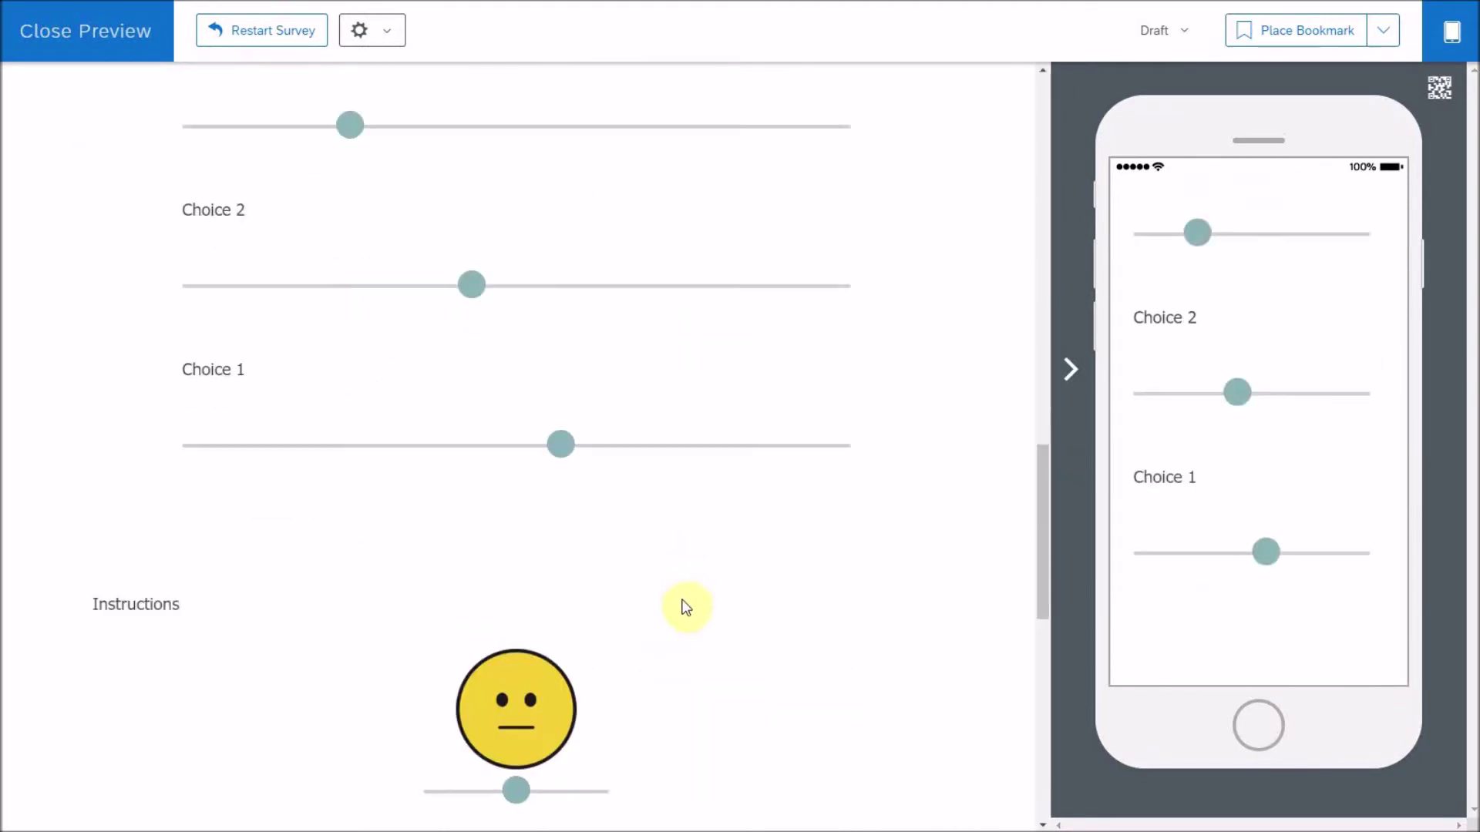
{"action": "scroll", "coordinate": [686, 609], "scroll_direction": "down", "scroll_amount": 1}
{"action": "left_click", "coordinate": [697, 692]}
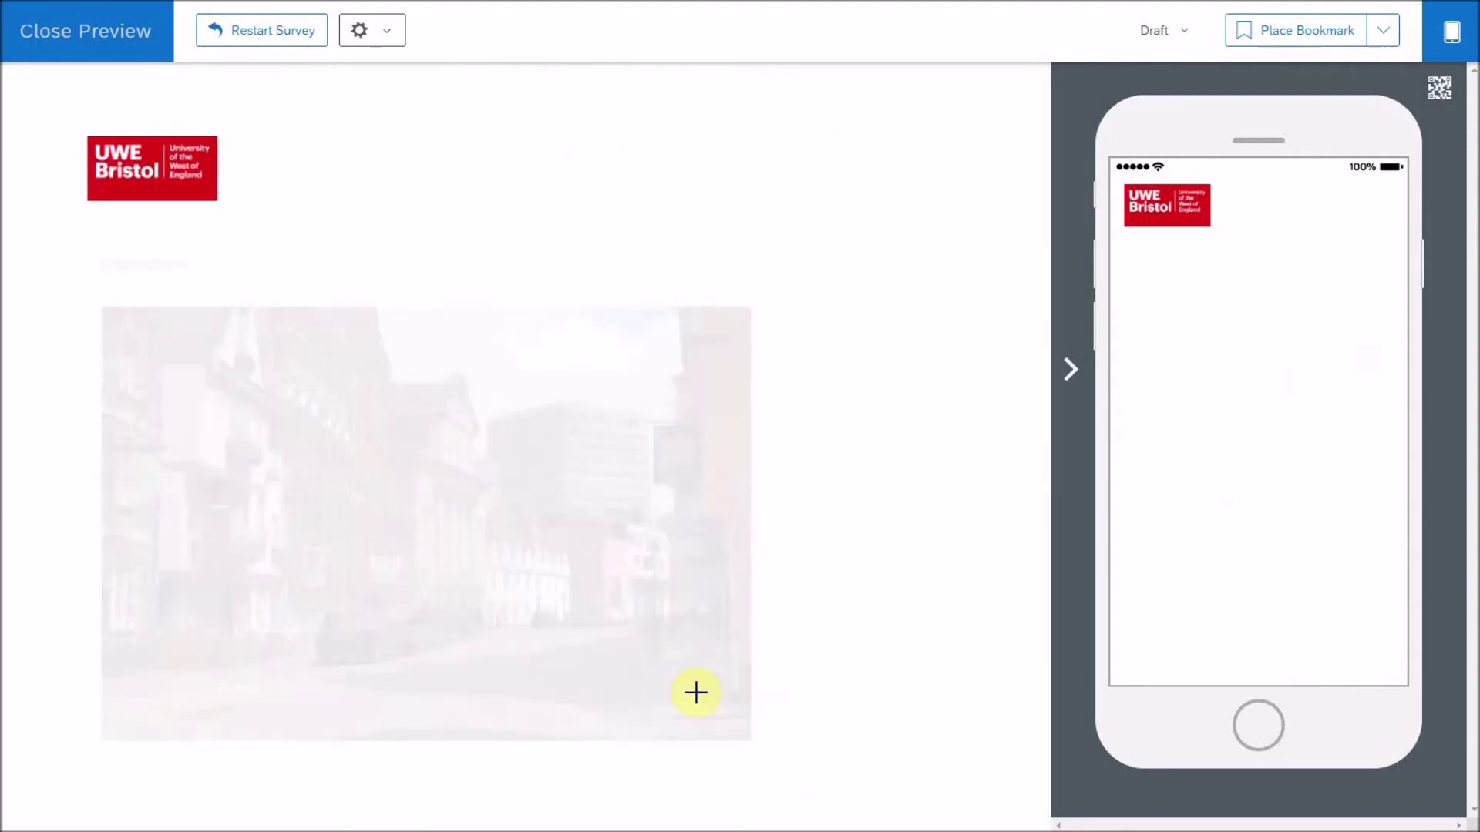
{"action": "scroll", "coordinate": [676, 431], "scroll_direction": "down", "scroll_amount": 10}
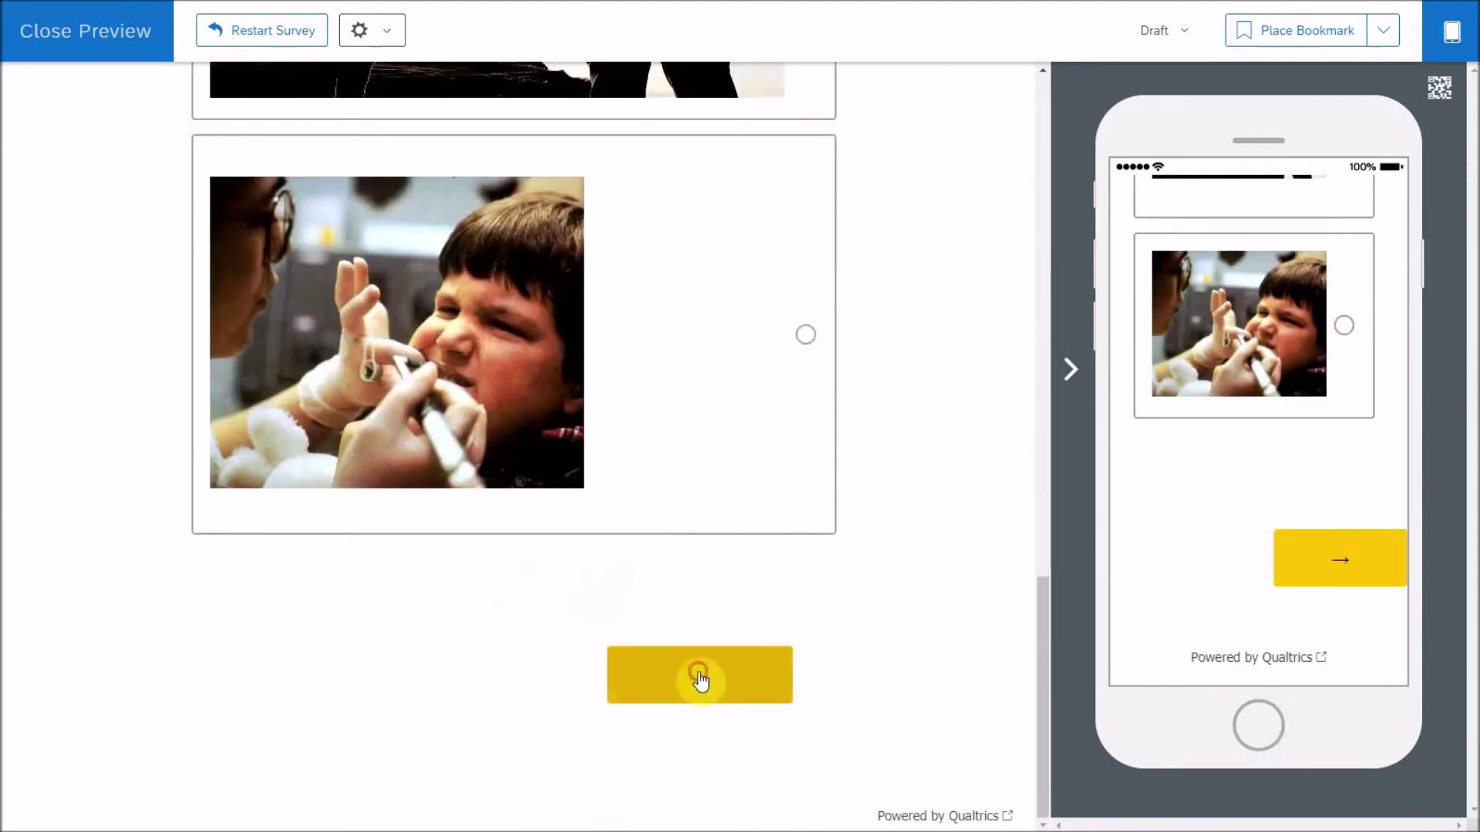
{"action": "left_click", "coordinate": [697, 675]}
{"action": "left_click", "coordinate": [699, 533]}
{"action": "left_click", "coordinate": [698, 538]}
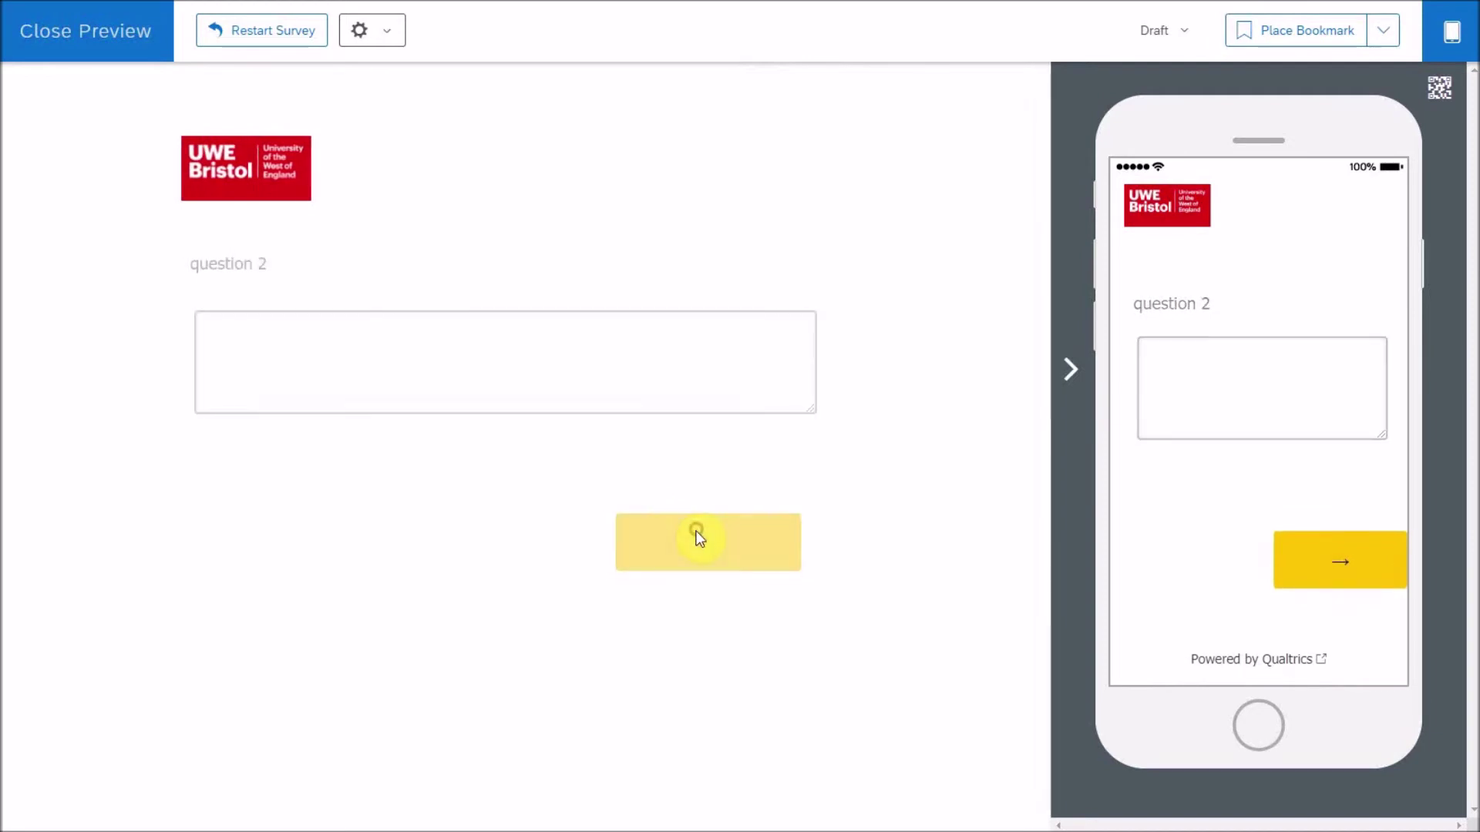
Answer the favourite fruit question with "Banana" in the preview and continue to the following page
{"action": "left_click", "coordinate": [369, 340]}
{"action": "type", "text": "Banana"}
{"action": "left_click", "coordinate": [665, 528]}
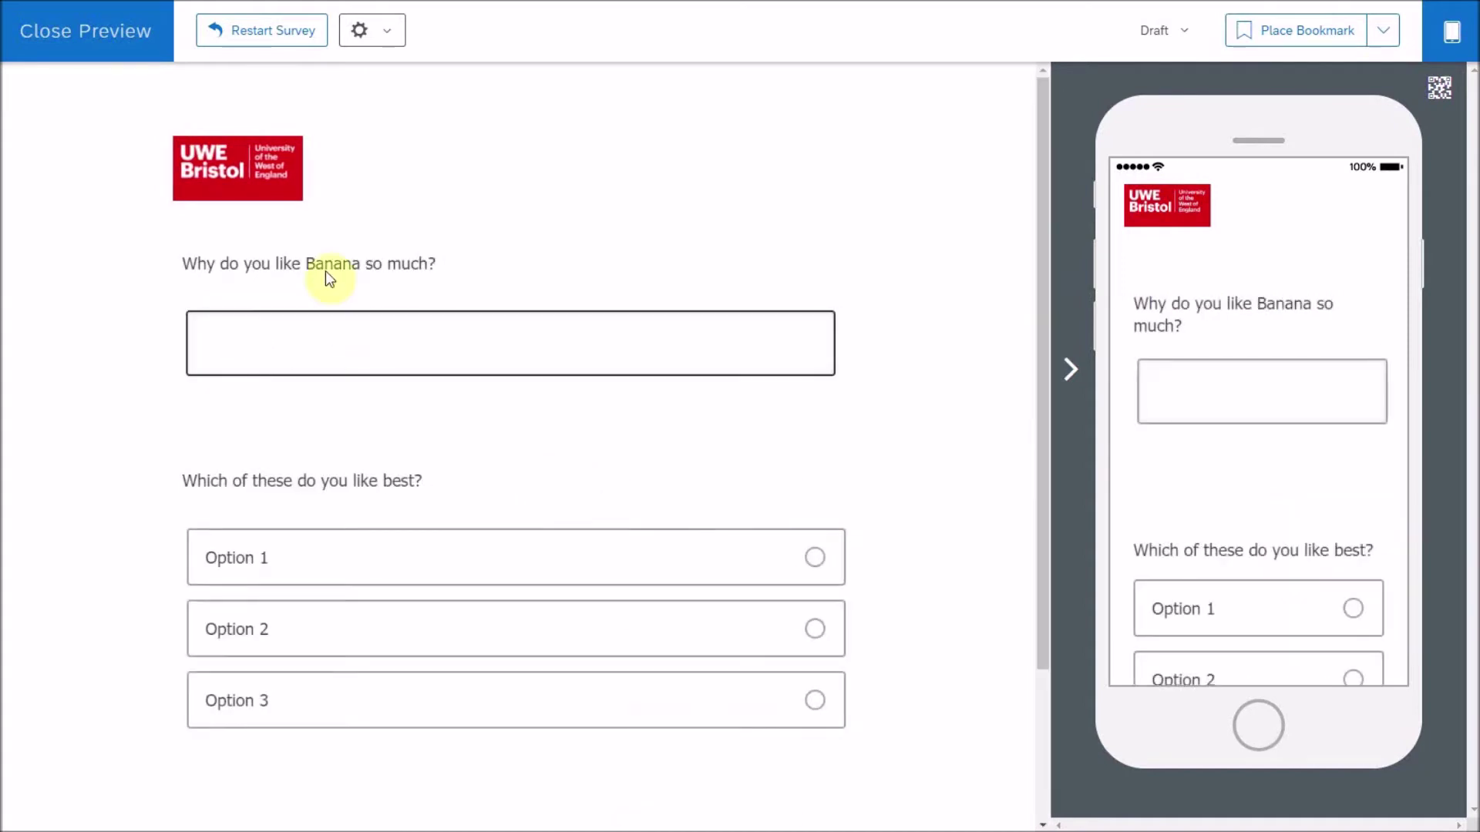
Answer the piped fruit question with "hdjkhk k", choose Option 2 as the one liked best, and continue
{"action": "left_click", "coordinate": [355, 356]}
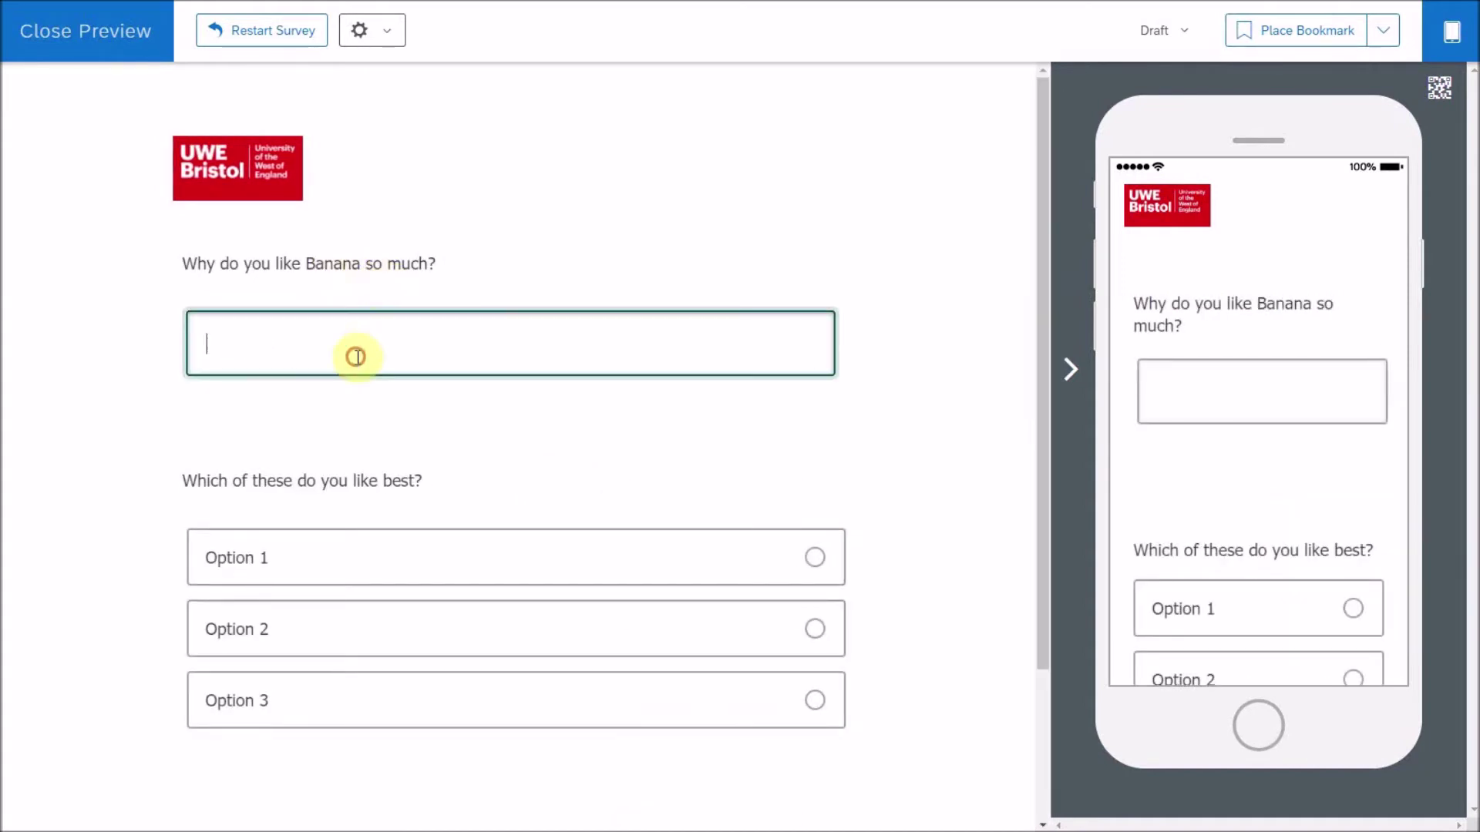
{"action": "type", "text": "hdjkhk k"}
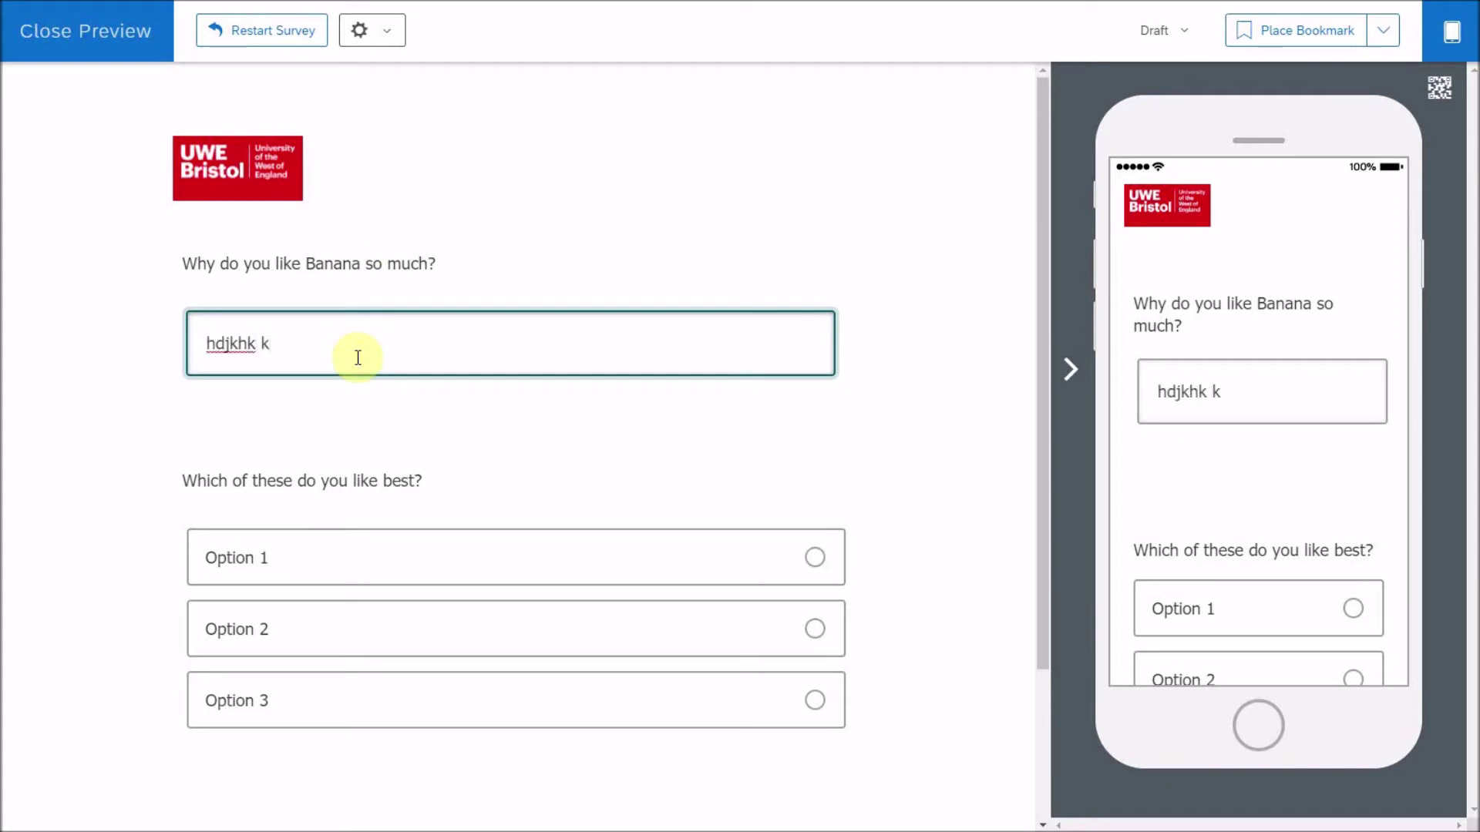
{"action": "left_click", "coordinate": [823, 631]}
{"action": "left_click", "coordinate": [735, 684]}
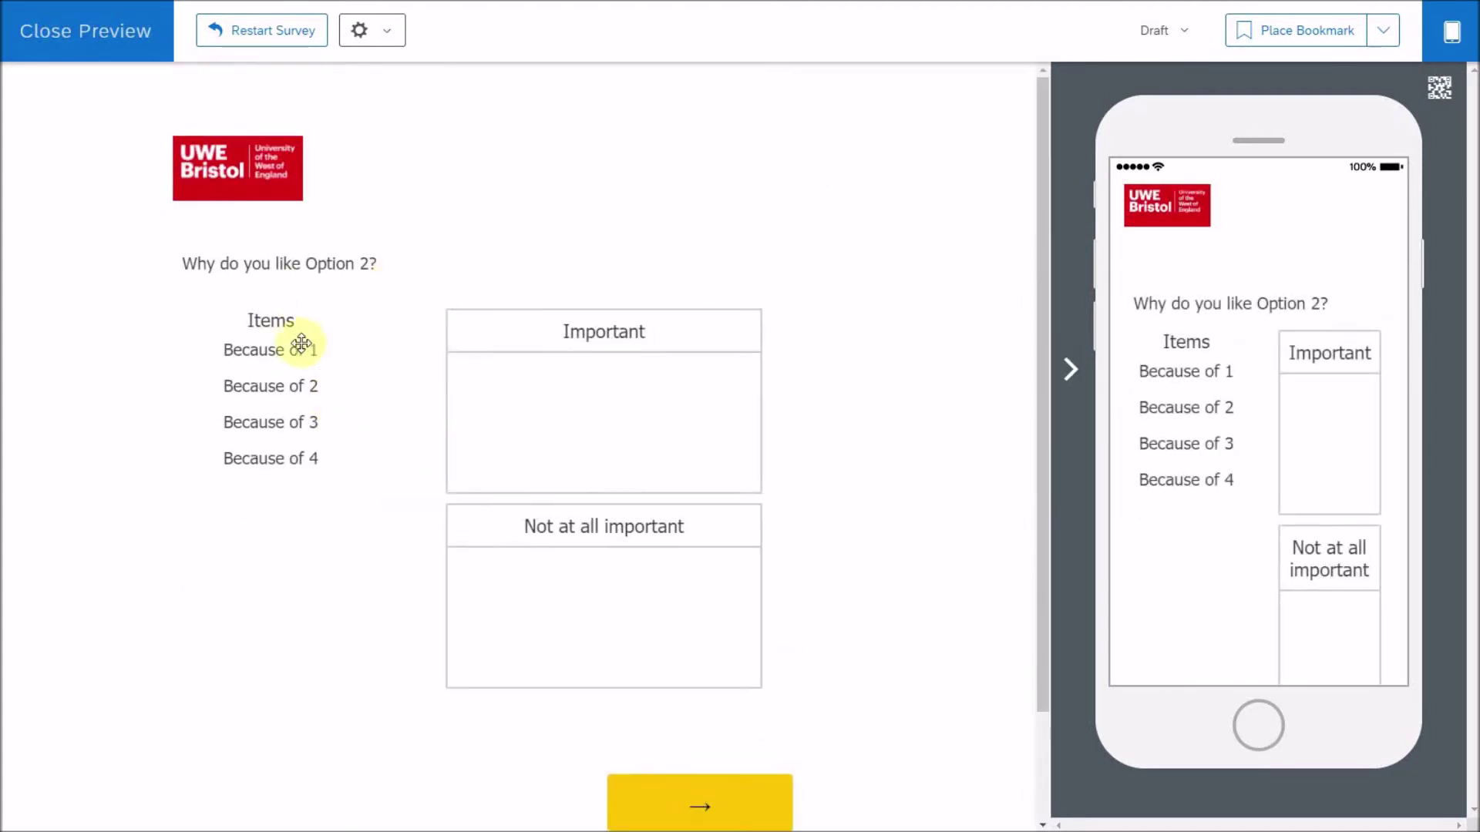
Group "Because of 1" and "Because of 4" under Important and "Because of 3" under Not at all important, and place the remaining item
{"action": "left_click_drag", "start_coordinate": [281, 354], "coordinate": [701, 397]}
{"action": "left_click_drag", "start_coordinate": [337, 411], "coordinate": [578, 588]}
{"action": "left_click_drag", "start_coordinate": [314, 410], "coordinate": [547, 416]}
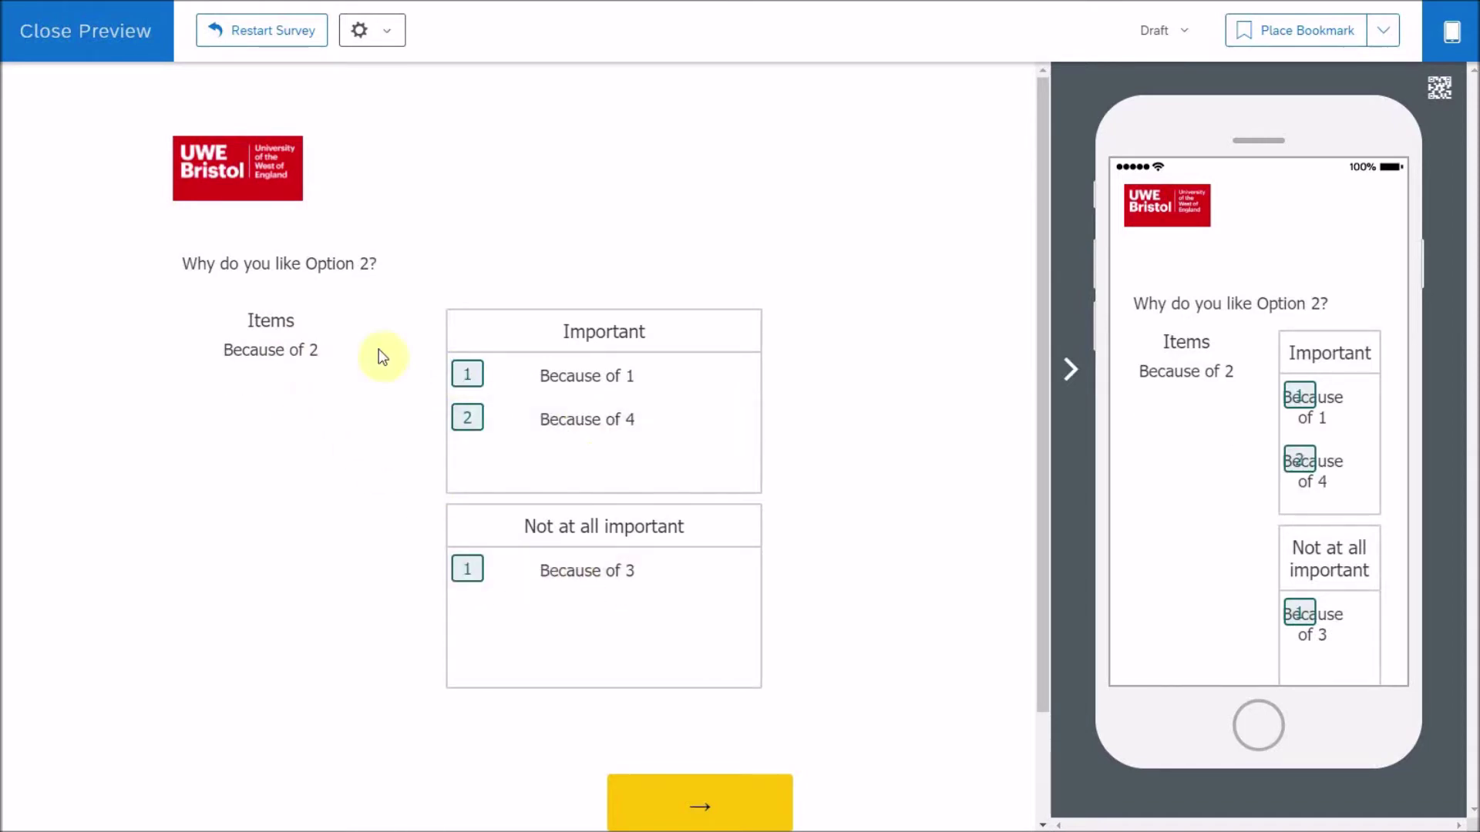
{"action": "left_click_drag", "start_coordinate": [308, 350], "coordinate": [678, 493]}
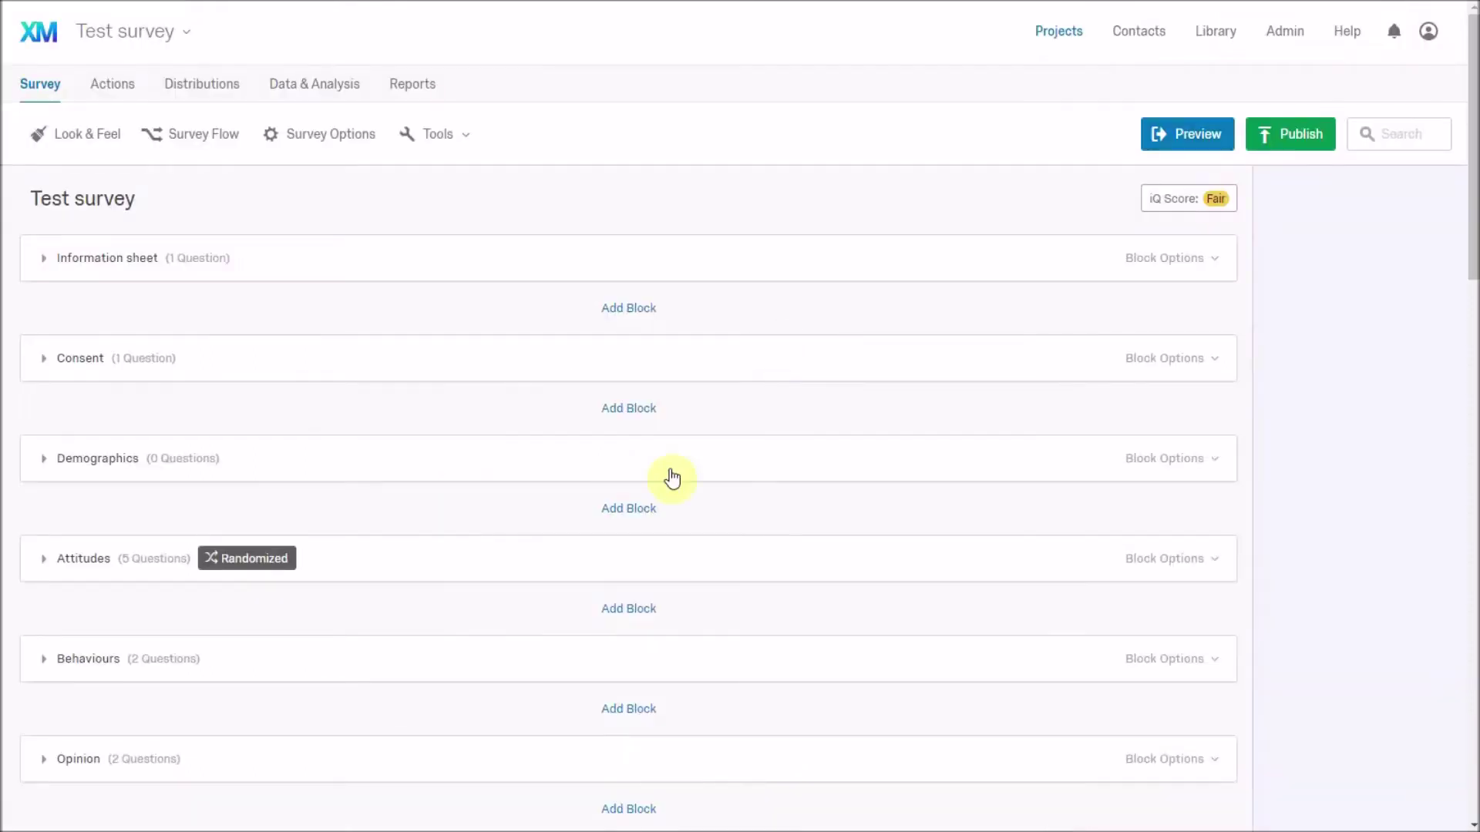
Back in the survey editor, collapse the Piped block and add a block named "Condition 1" after it
{"action": "scroll", "coordinate": [670, 478], "scroll_direction": "down", "scroll_amount": 5}
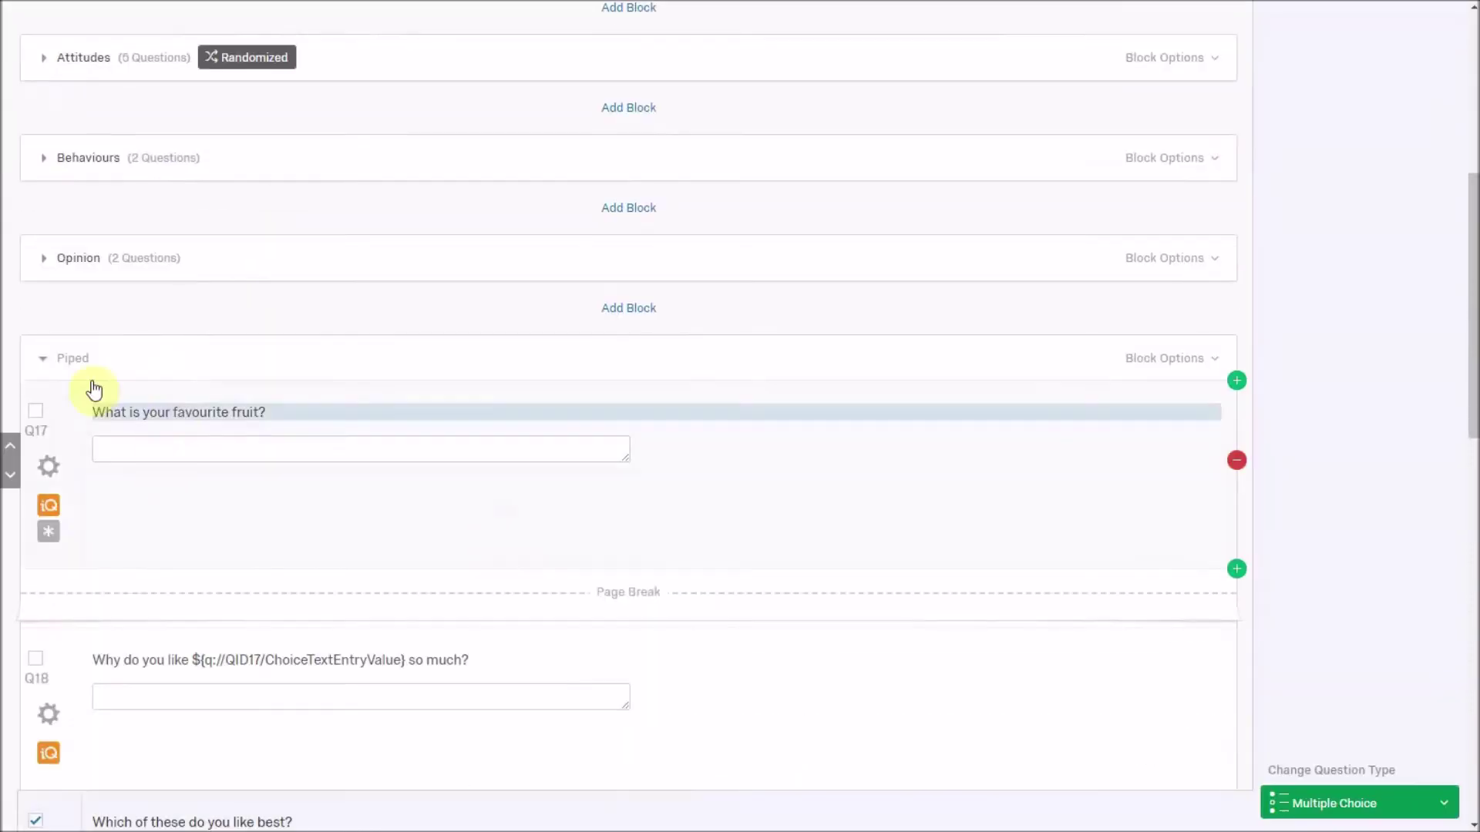
{"action": "left_click", "coordinate": [47, 361]}
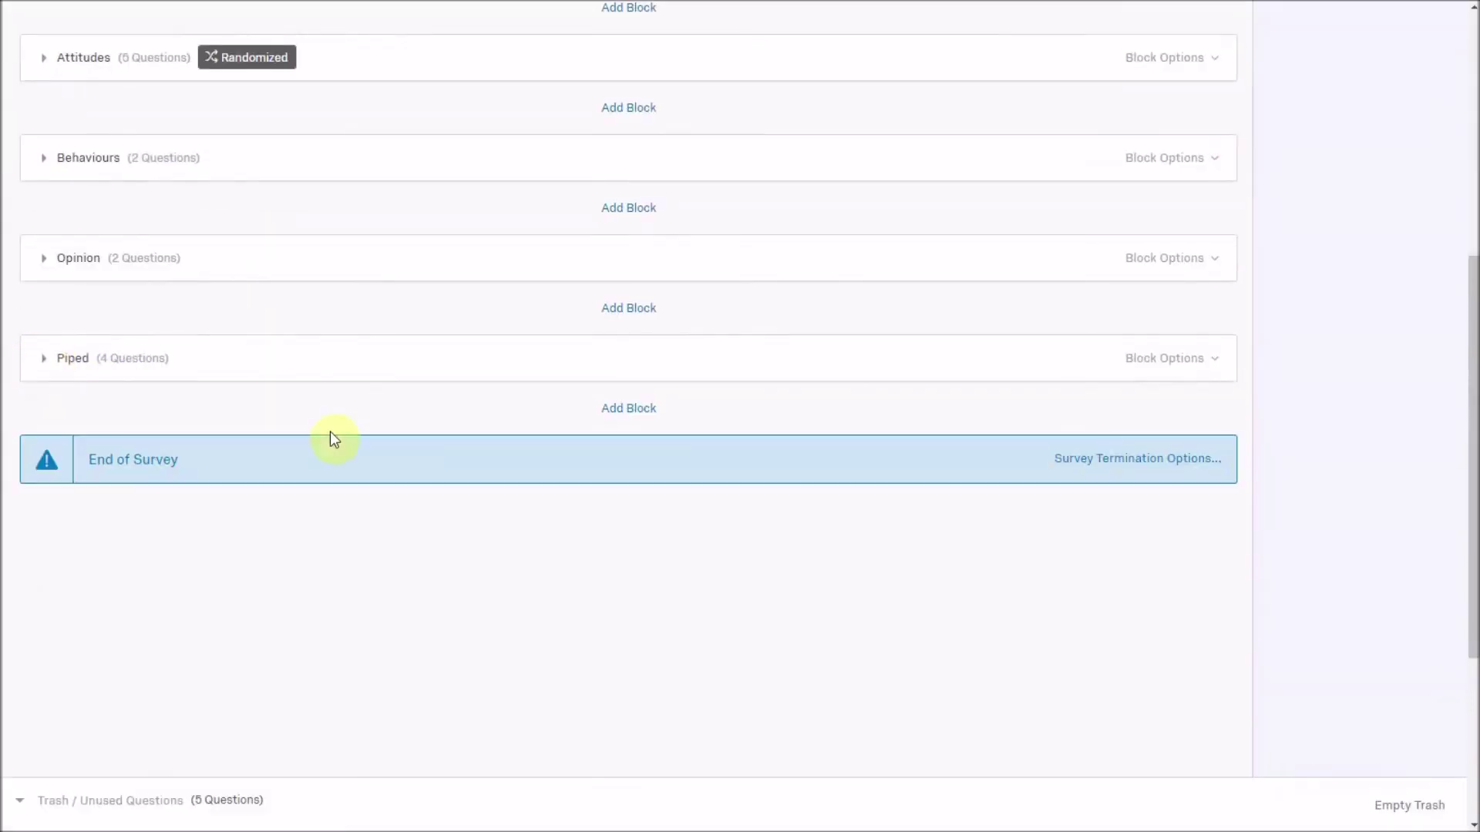
{"action": "left_click", "coordinate": [639, 417]}
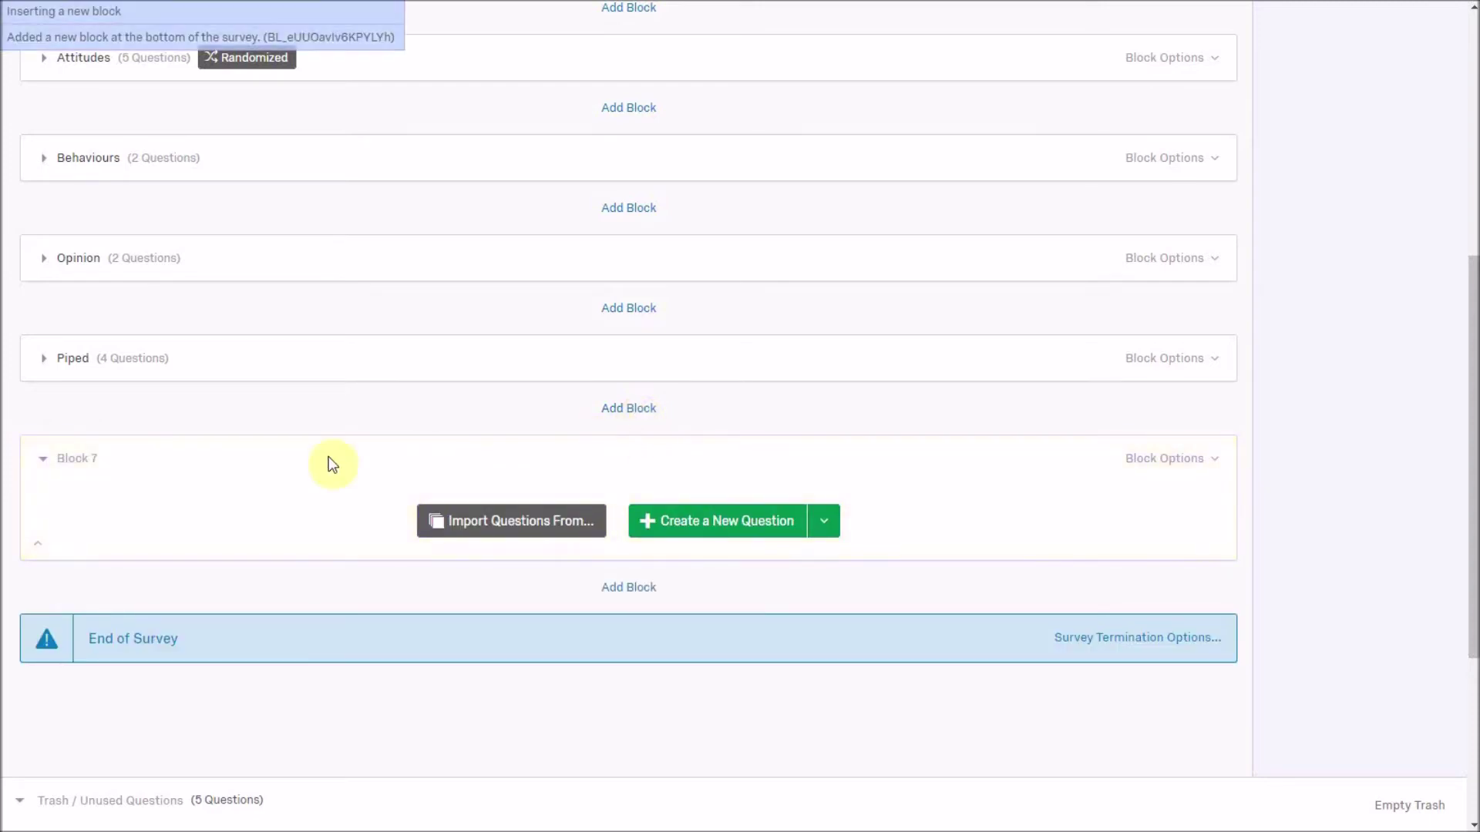
{"action": "left_click", "coordinate": [90, 460]}
{"action": "type", "text": "Condition 1"}
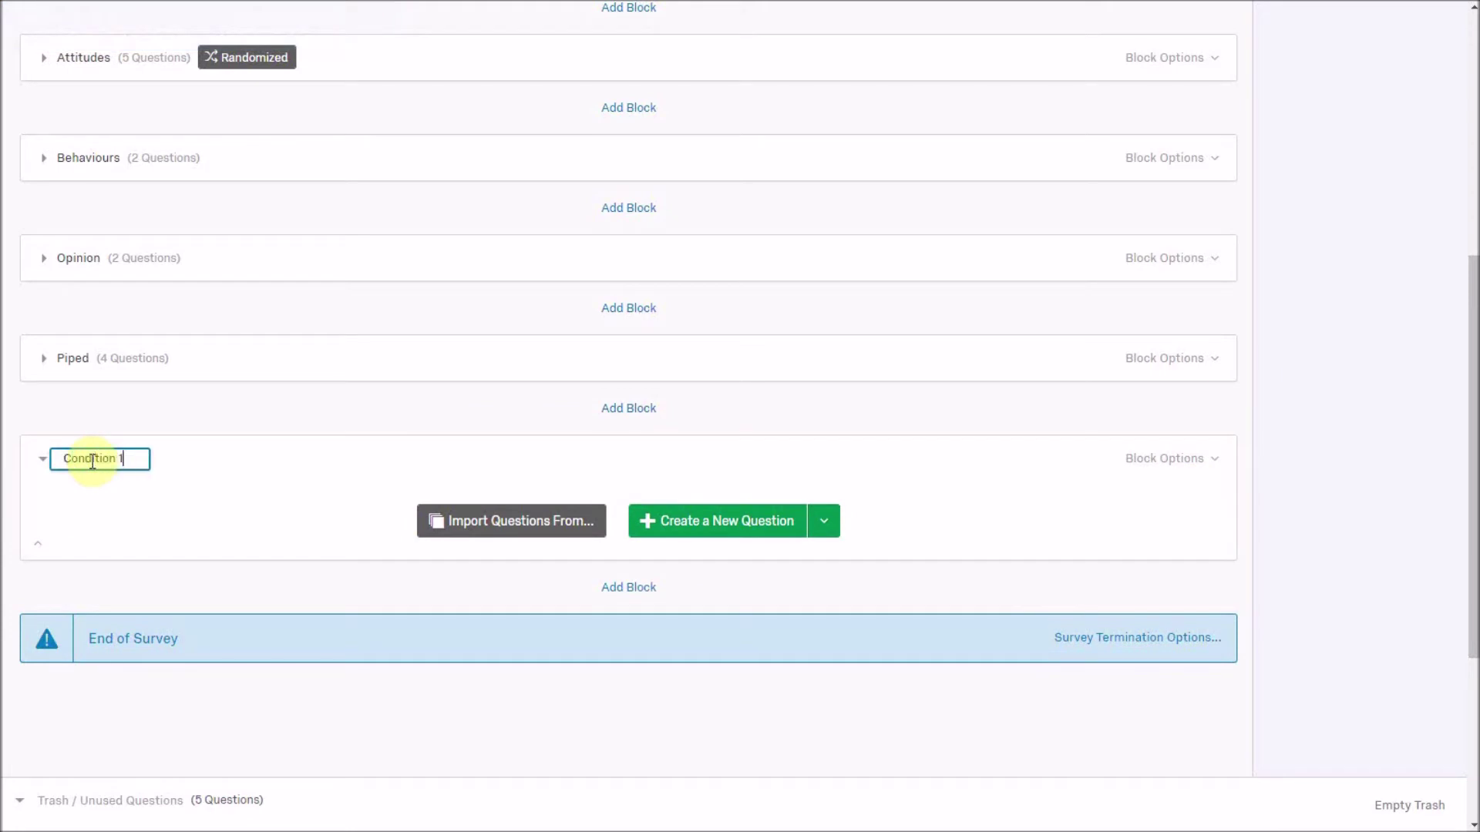
Create a new question in the Condition 1 block and change it to a Text Entry question
{"action": "left_click", "coordinate": [711, 531]}
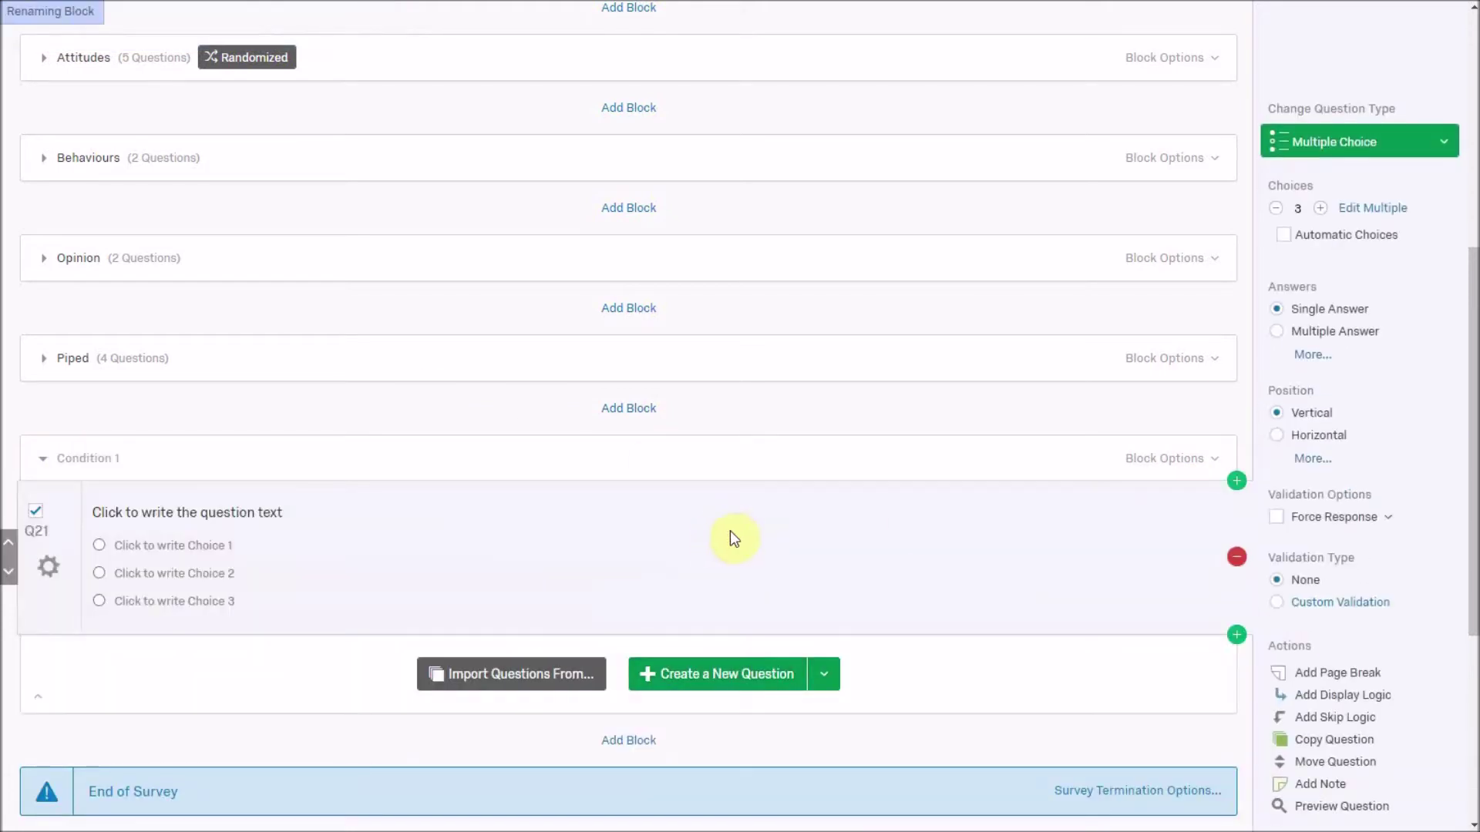
{"action": "left_click", "coordinate": [1438, 147]}
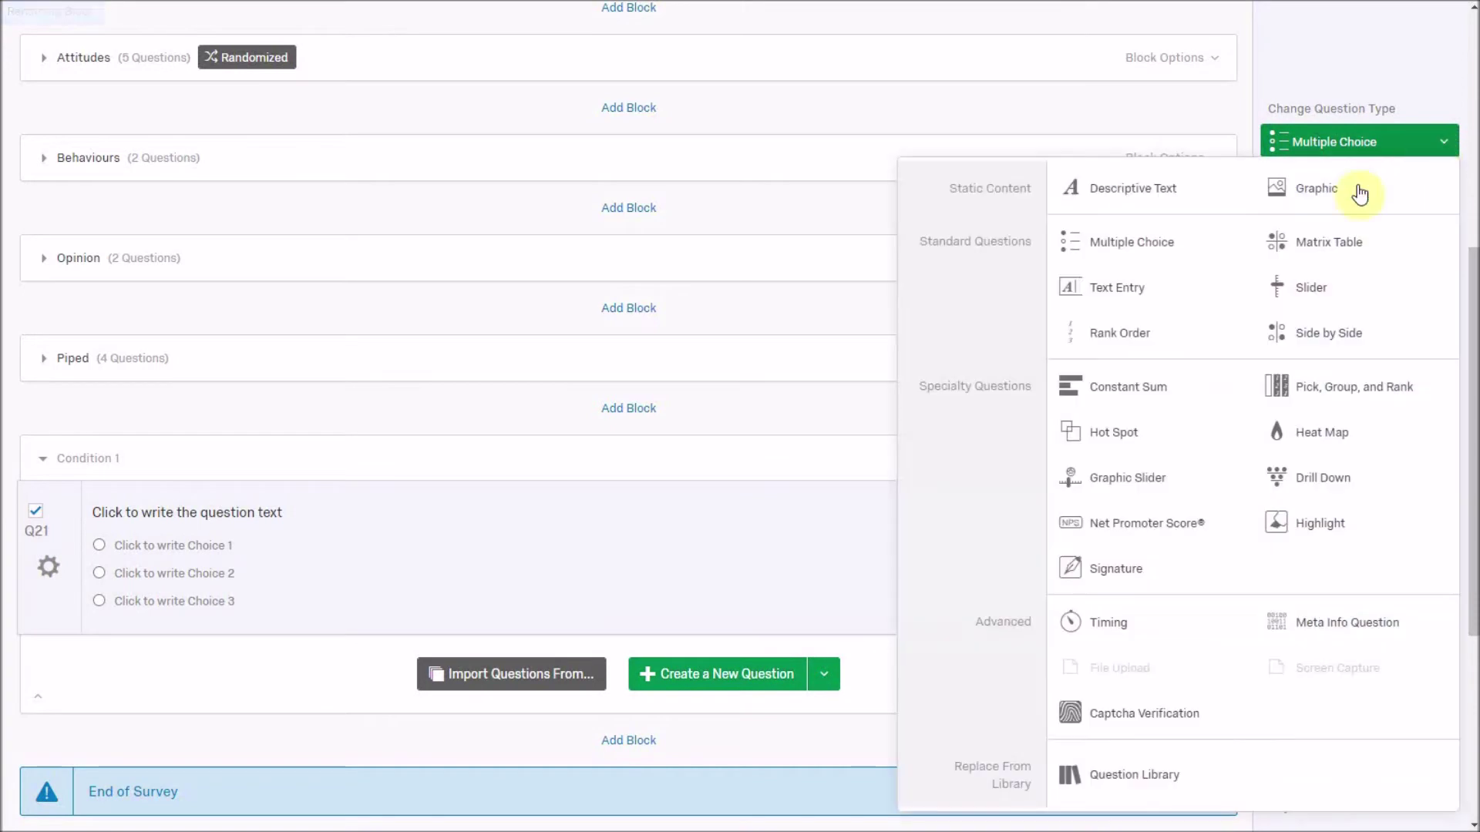
{"action": "left_click", "coordinate": [1195, 305]}
Set Q21's text to "Please watch the following video and then write your thoughts on the content." followed by blank lines
{"action": "left_click", "coordinate": [281, 514]}
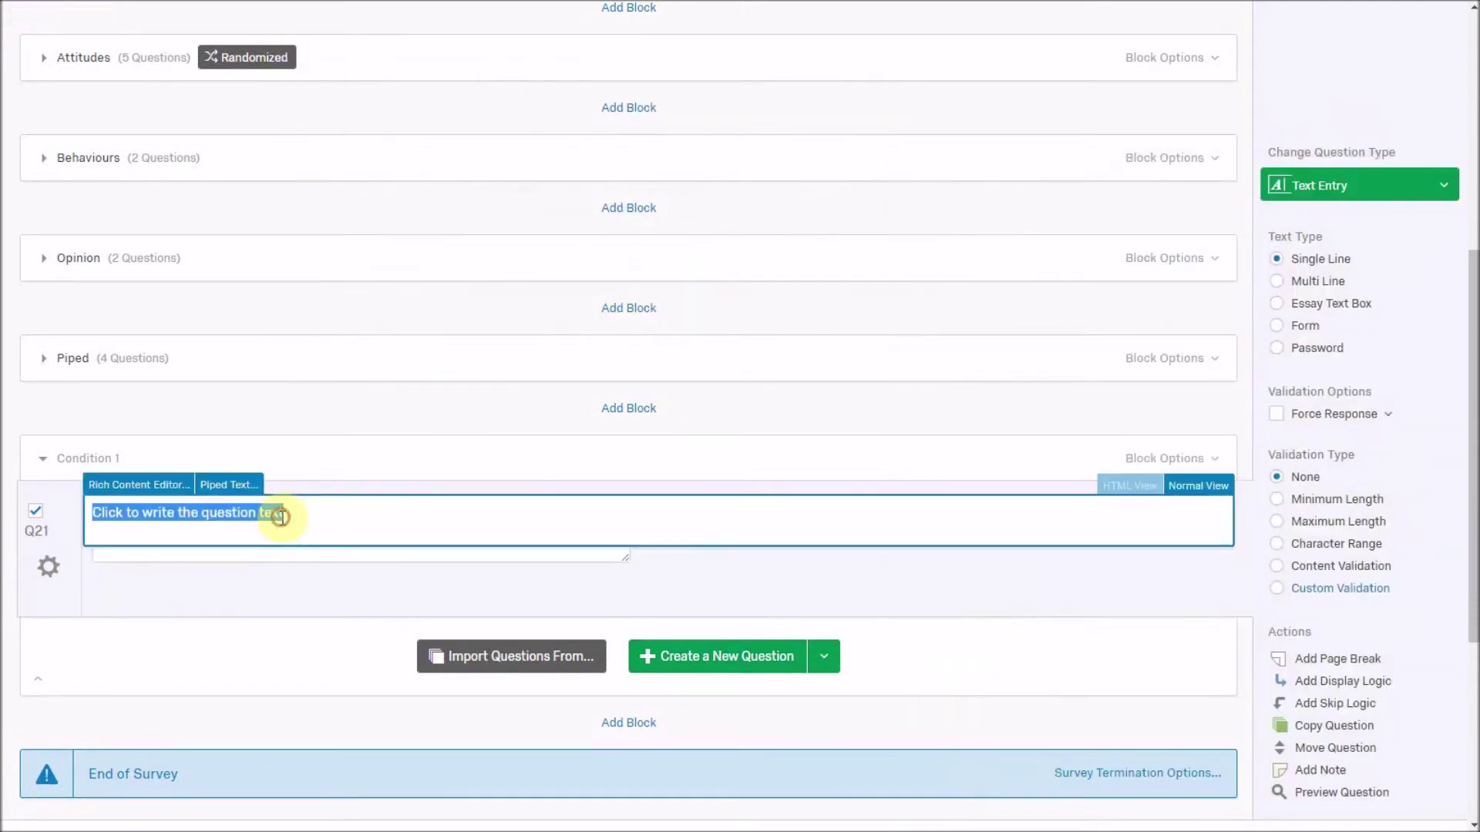
{"action": "type", "text": "Please watch the fo"}
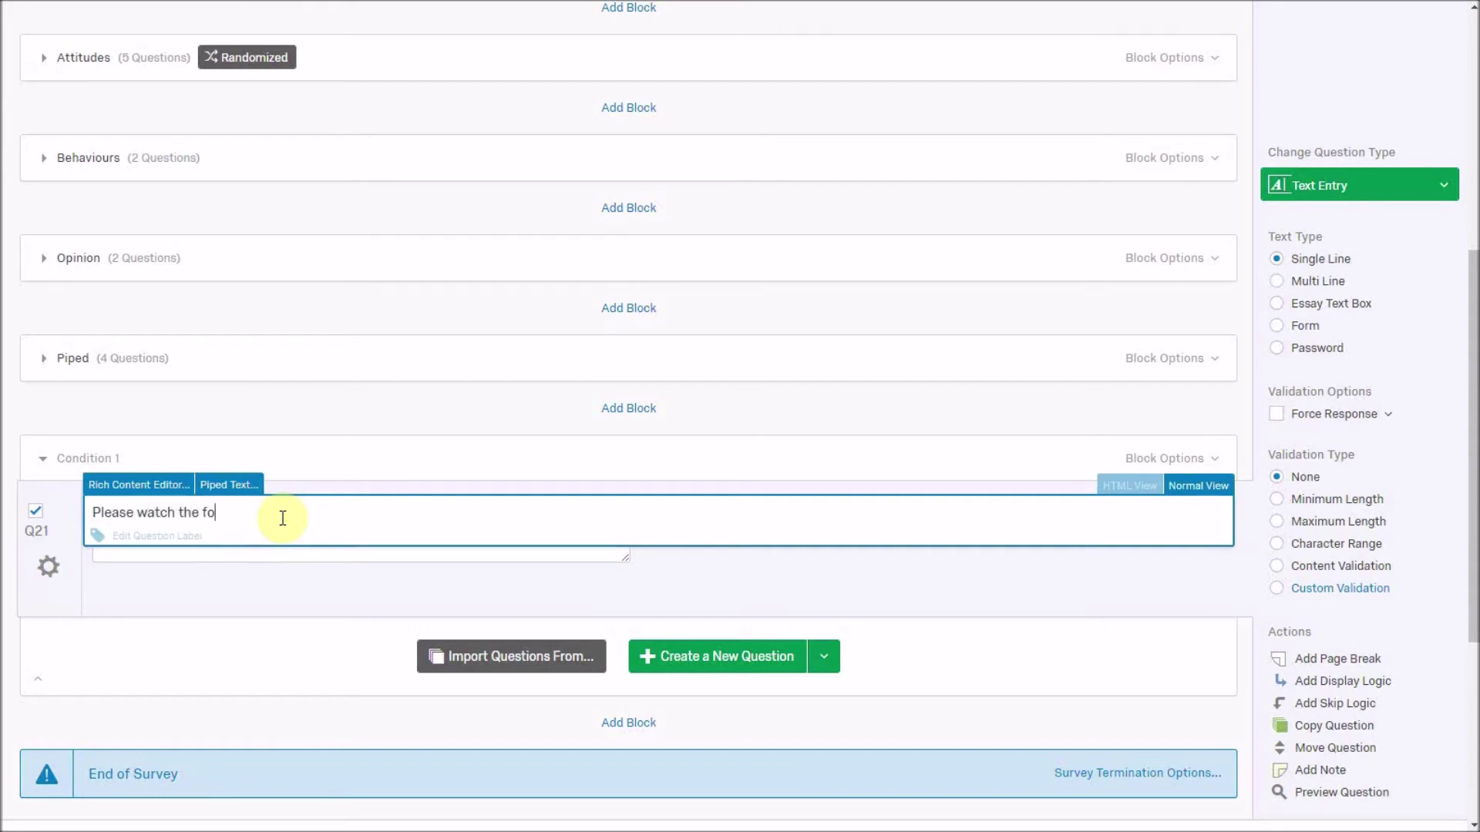
{"action": "type", "text": "llowing video and then write your thoughts on the content."}
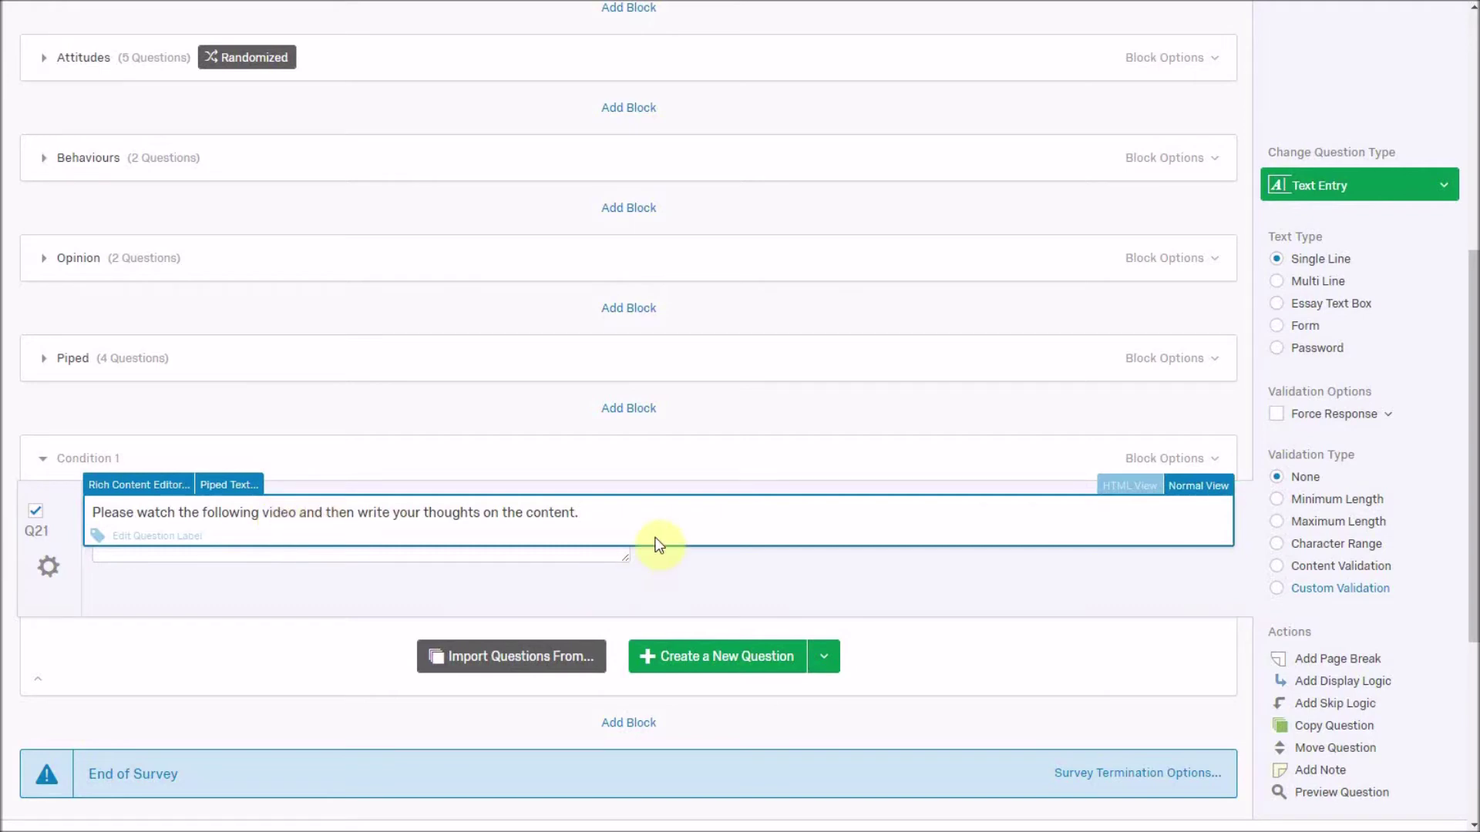
{"action": "key", "text": "Return"}
{"action": "key", "text": "Return"}
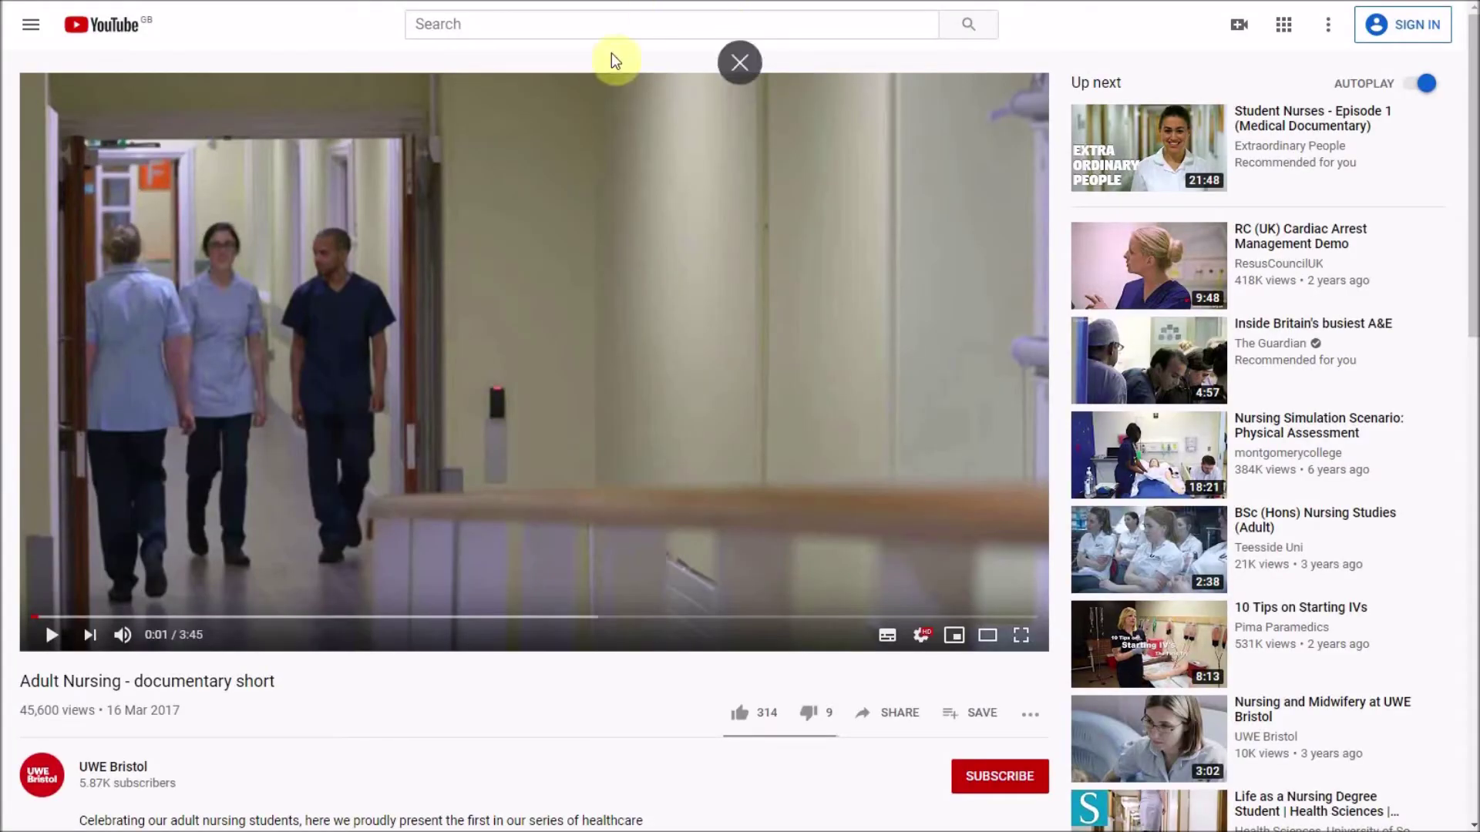
Switch to YouTube and copy the embed code of the "Adult Nursing - documentary short" video with player controls turned off
{"action": "scroll", "coordinate": [290, 502], "scroll_direction": "down", "scroll_amount": 2}
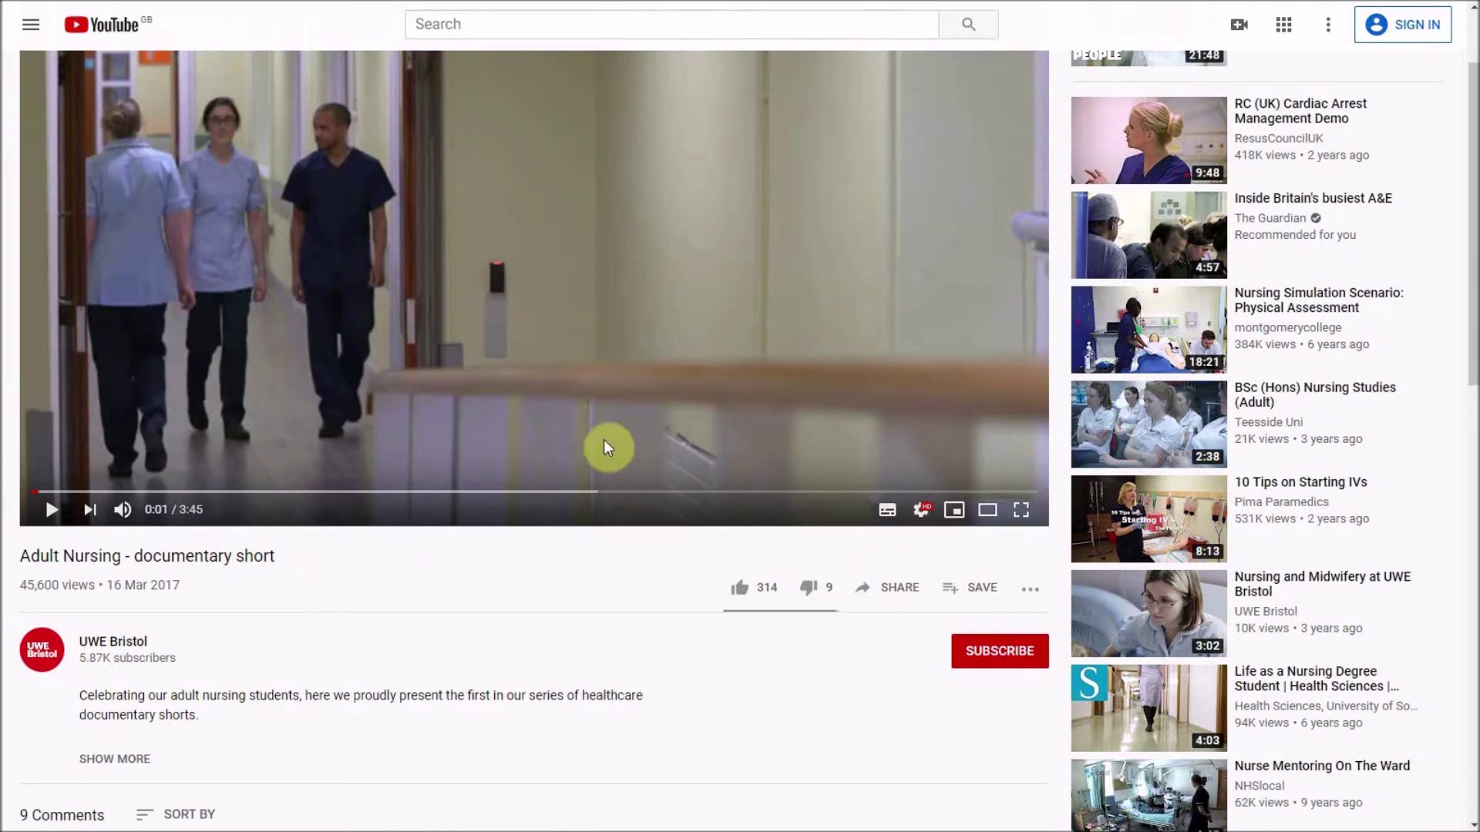
{"action": "left_click", "coordinate": [898, 600]}
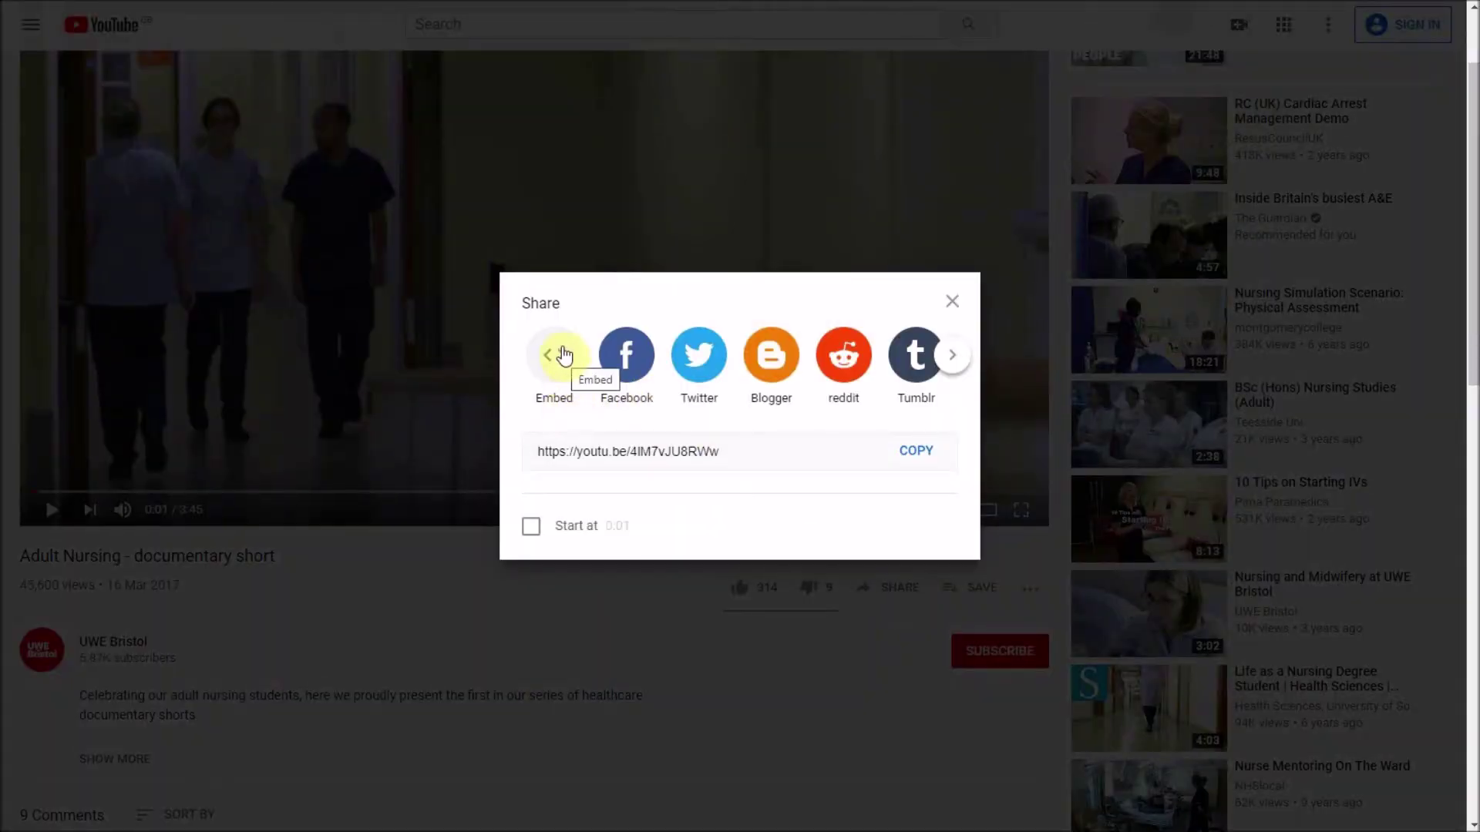
{"action": "left_click", "coordinate": [563, 406]}
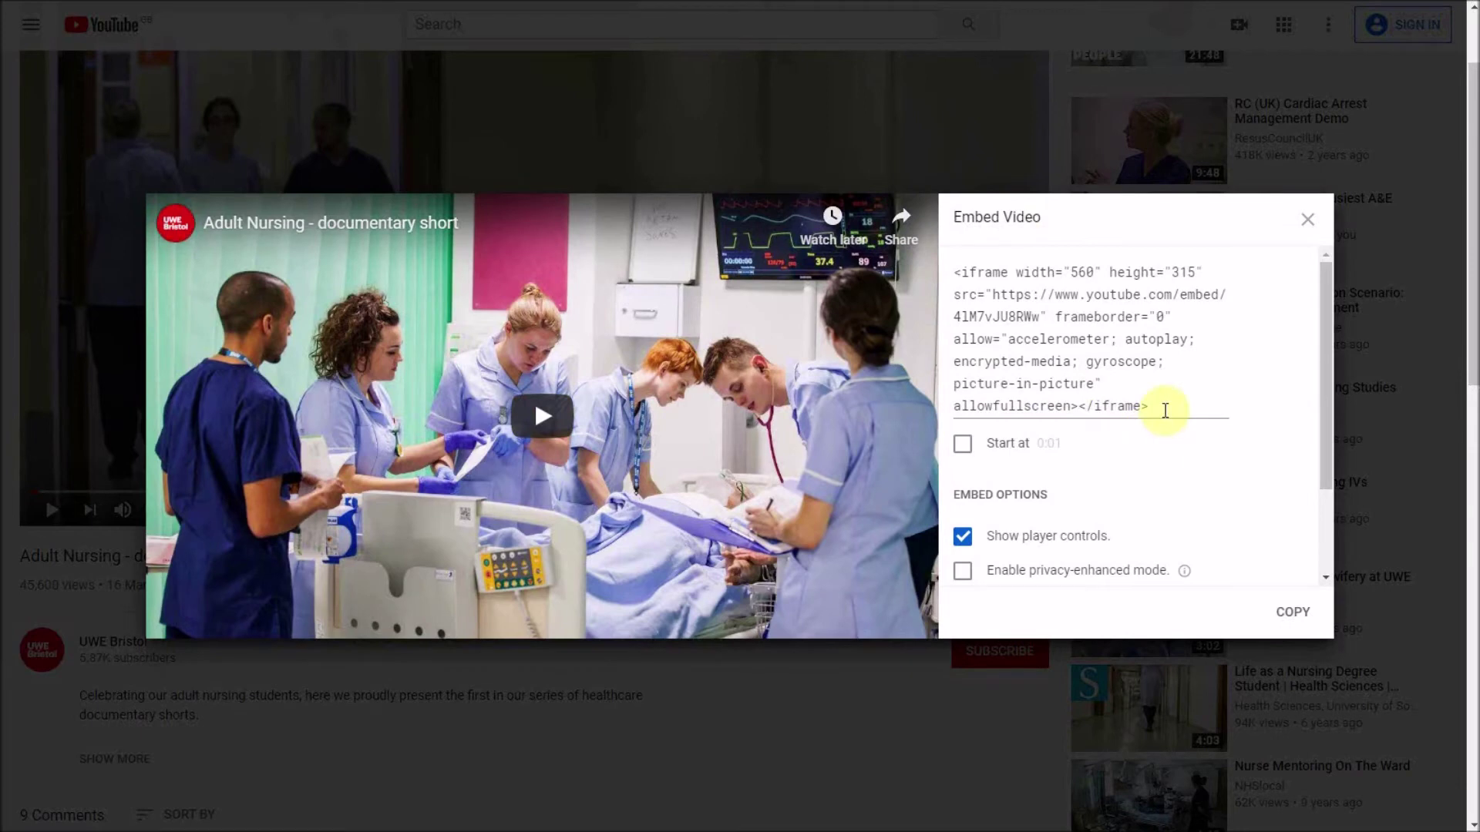
{"action": "left_click", "coordinate": [1070, 538]}
{"action": "left_click_drag", "start_coordinate": [1160, 430], "coordinate": [977, 268]}
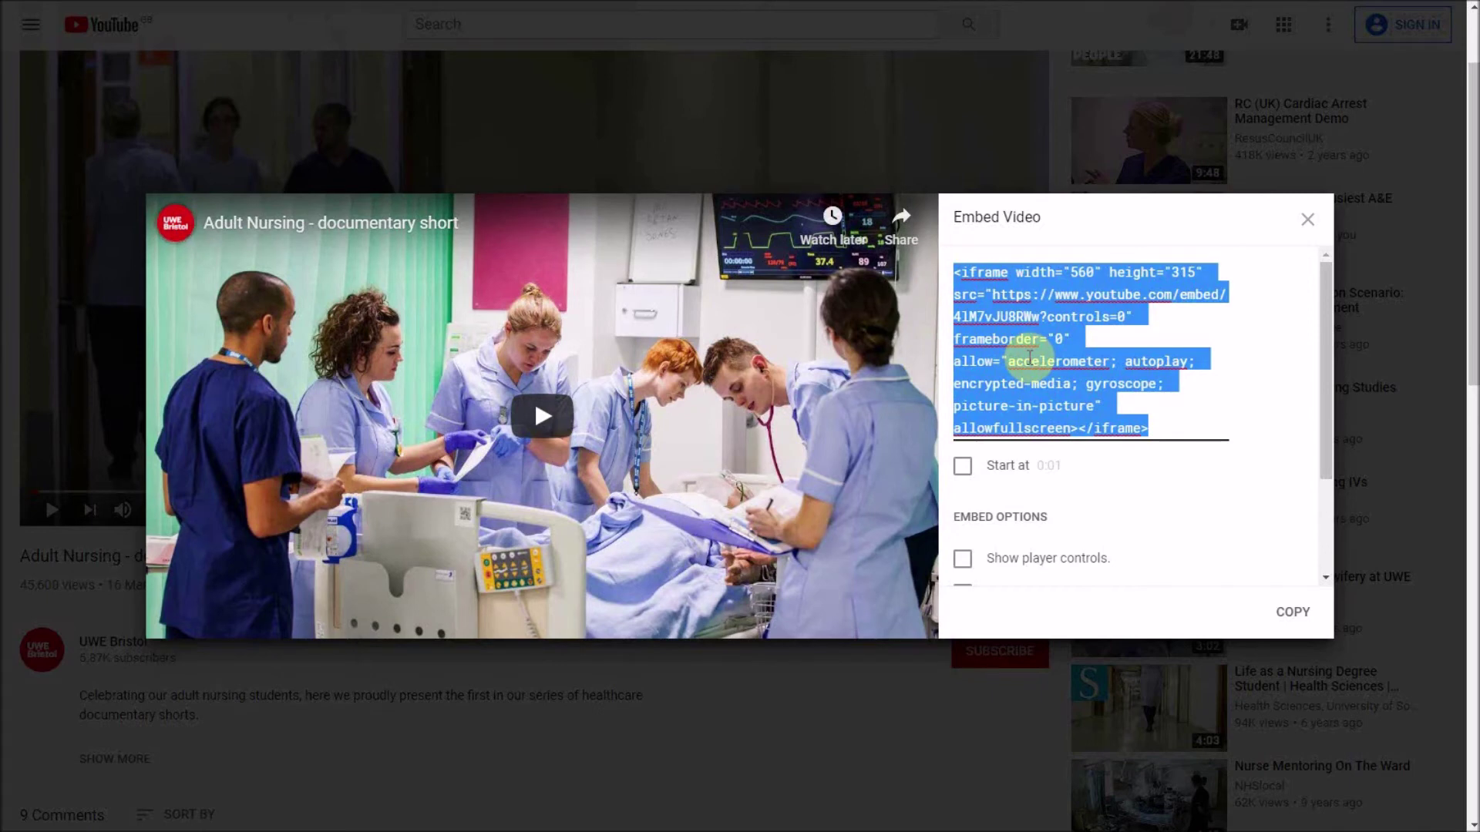
{"action": "left_click", "coordinate": [1284, 619]}
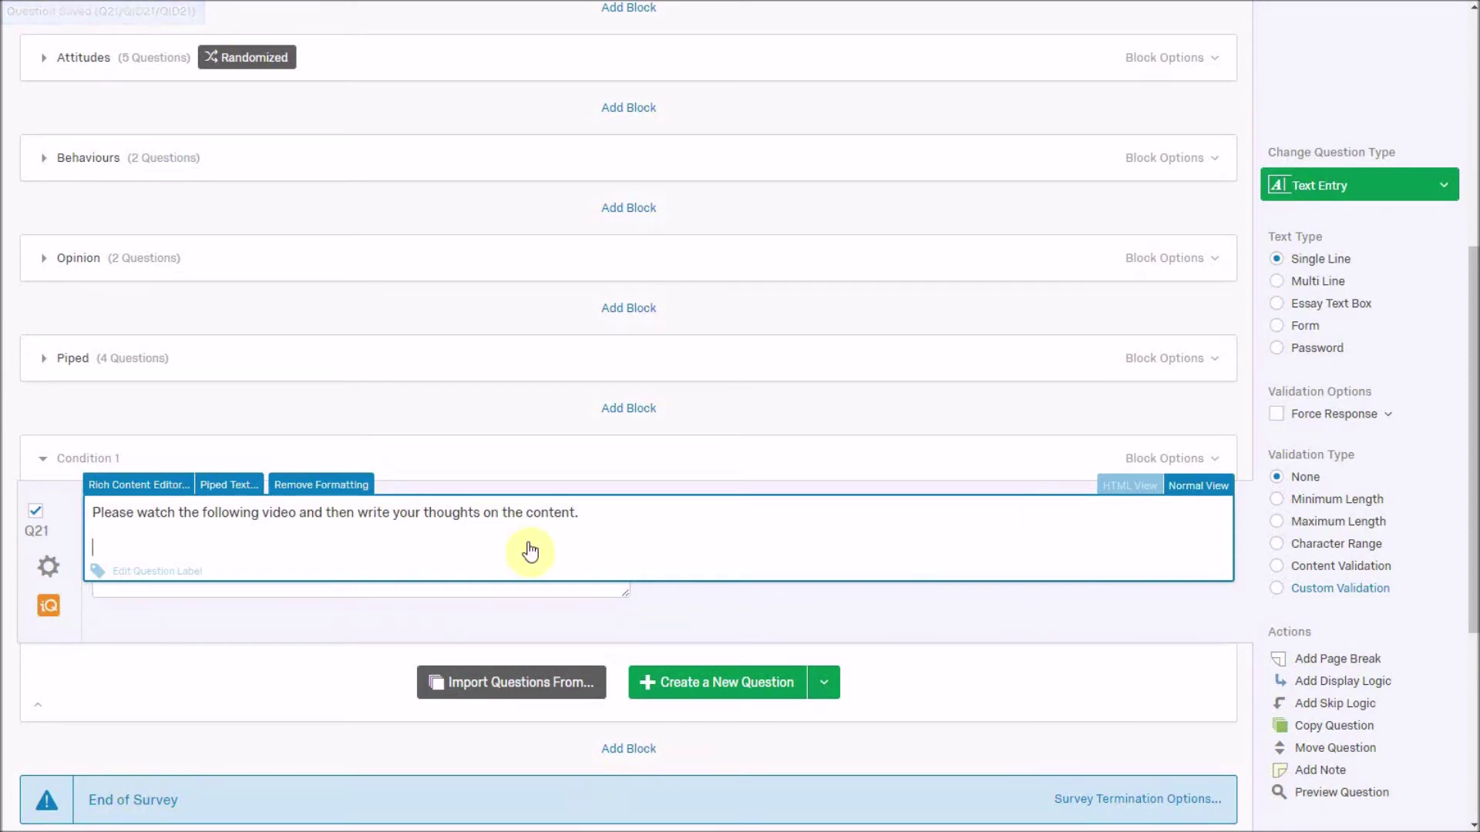
Back in Qualtrics, paste the video's embed code below Q21's question text as HTML and return to the normal view
{"action": "left_click", "coordinate": [151, 491]}
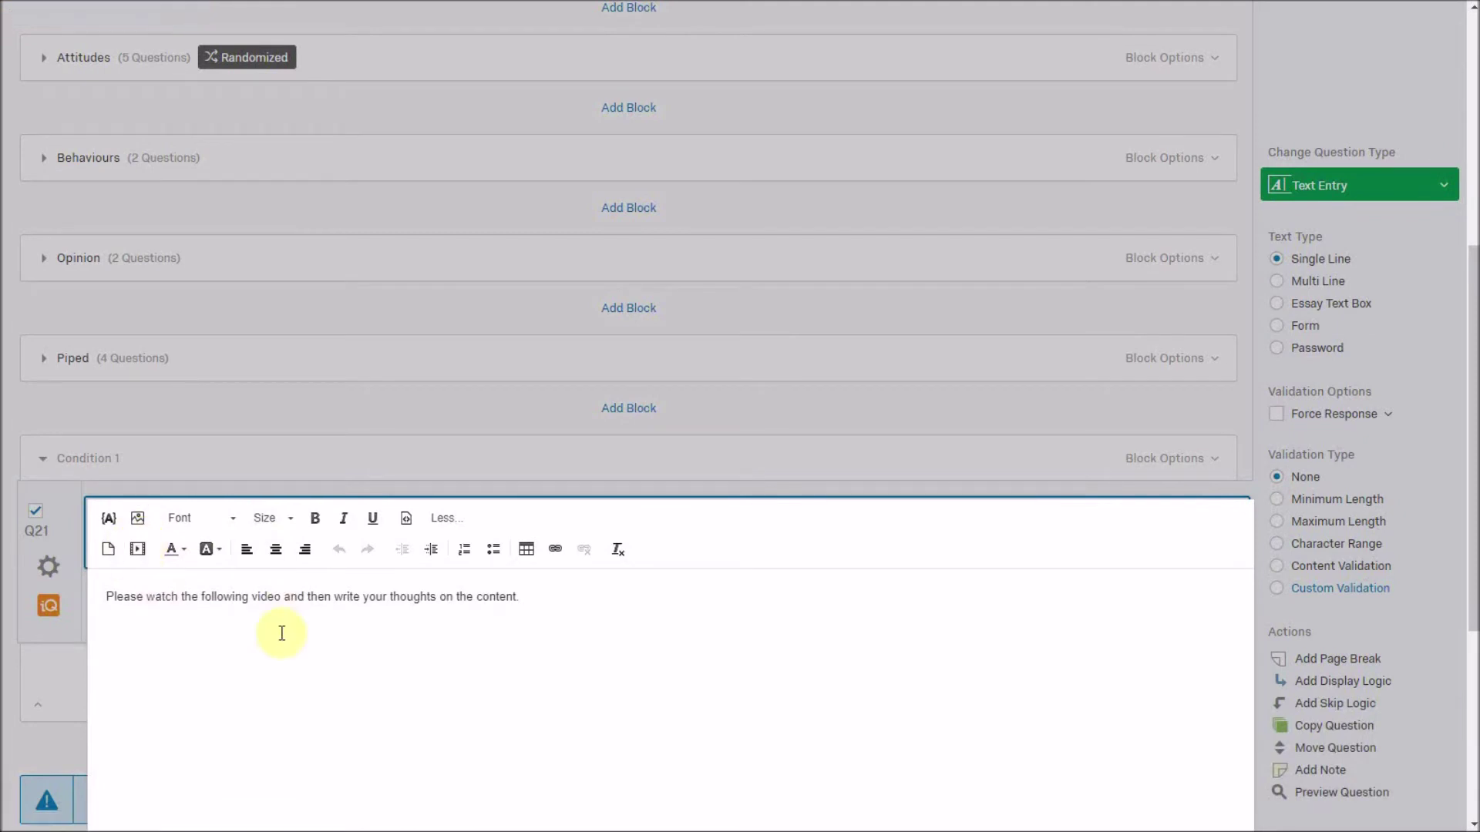
{"action": "left_click", "coordinate": [766, 484]}
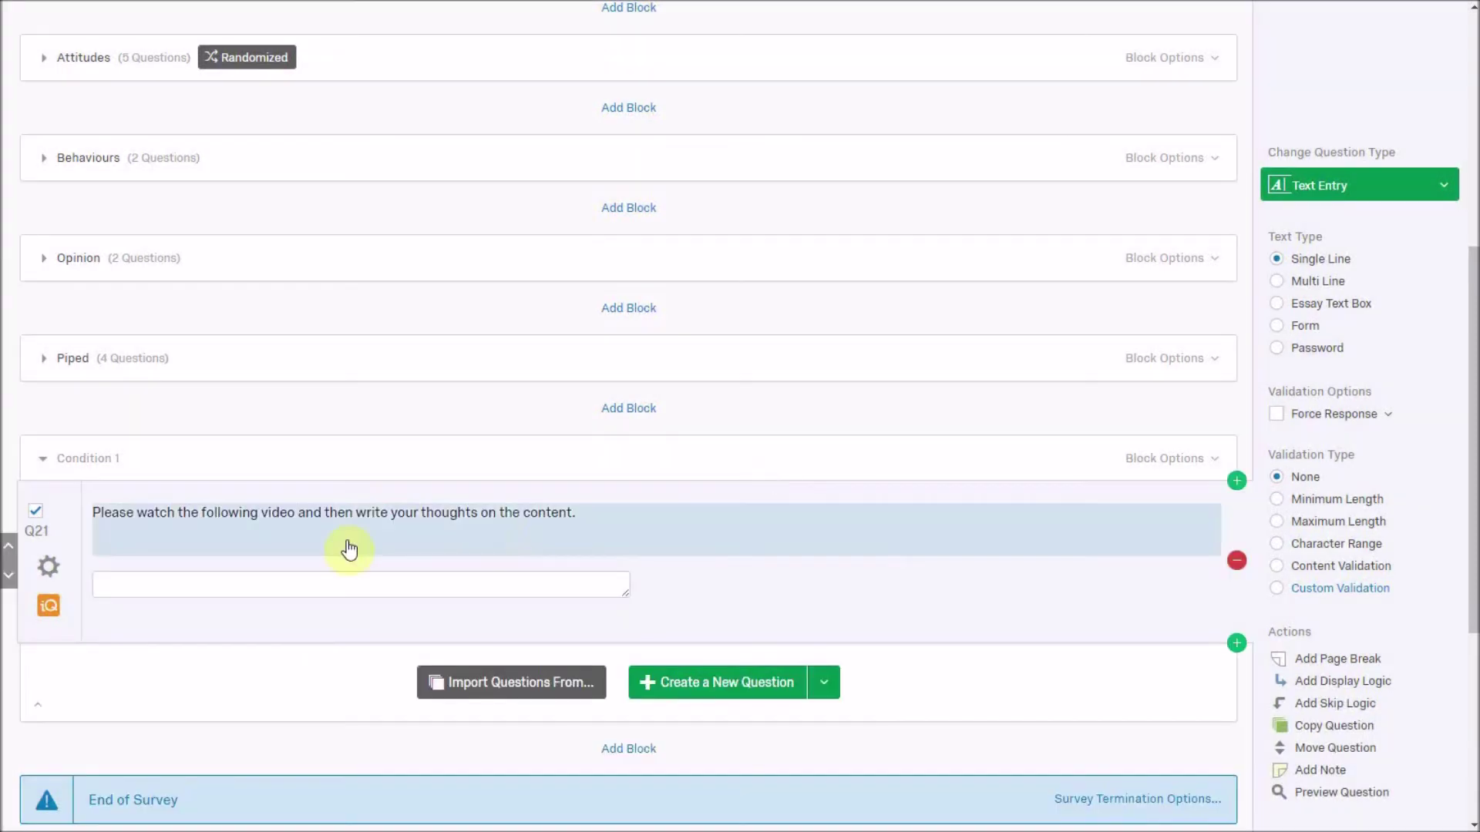
{"action": "left_click", "coordinate": [233, 515]}
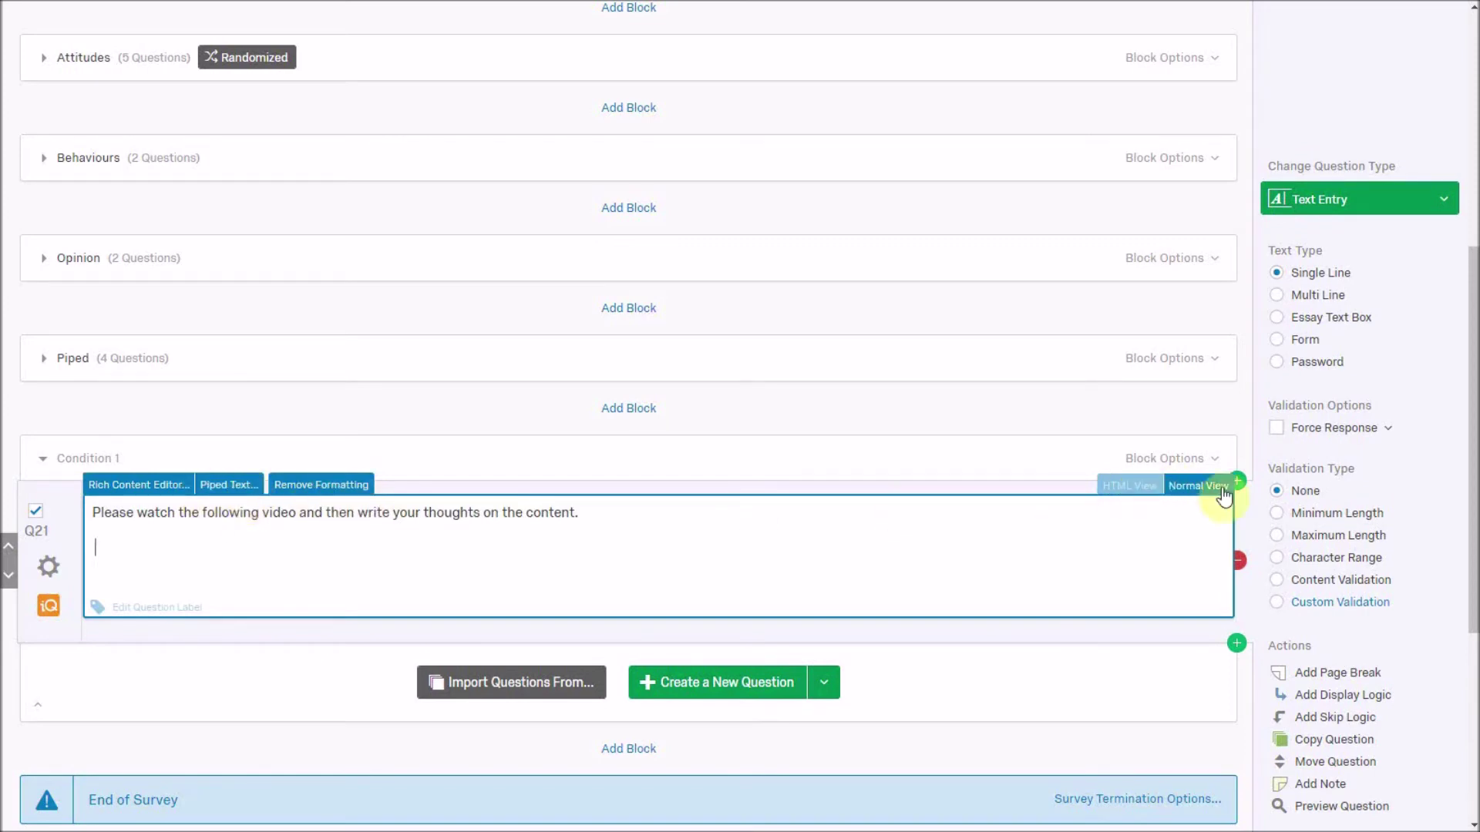
{"action": "key", "text": "Return"}
{"action": "left_click", "coordinate": [1154, 494]}
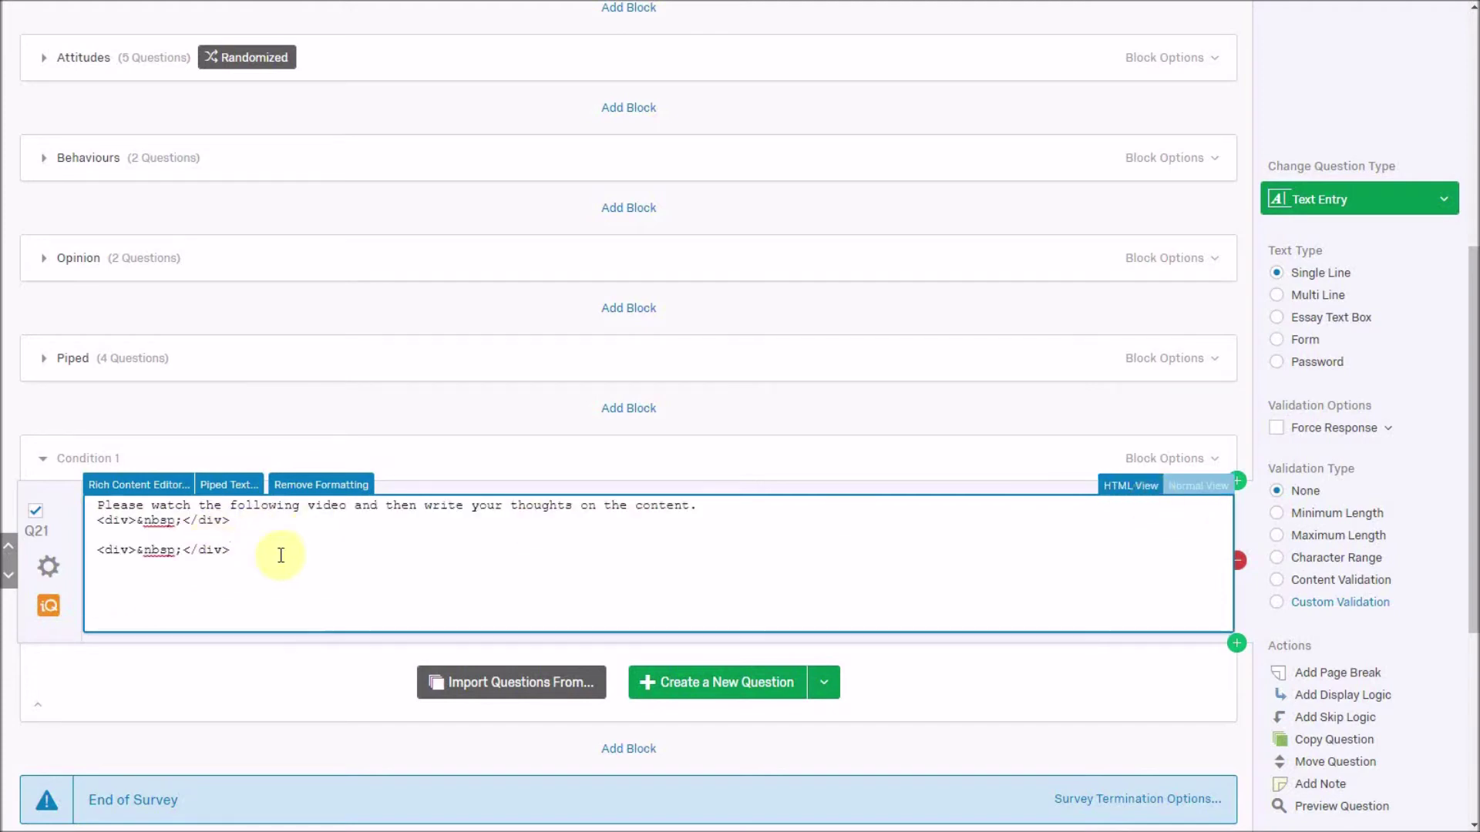
{"action": "key", "text": "ctrl+v"}
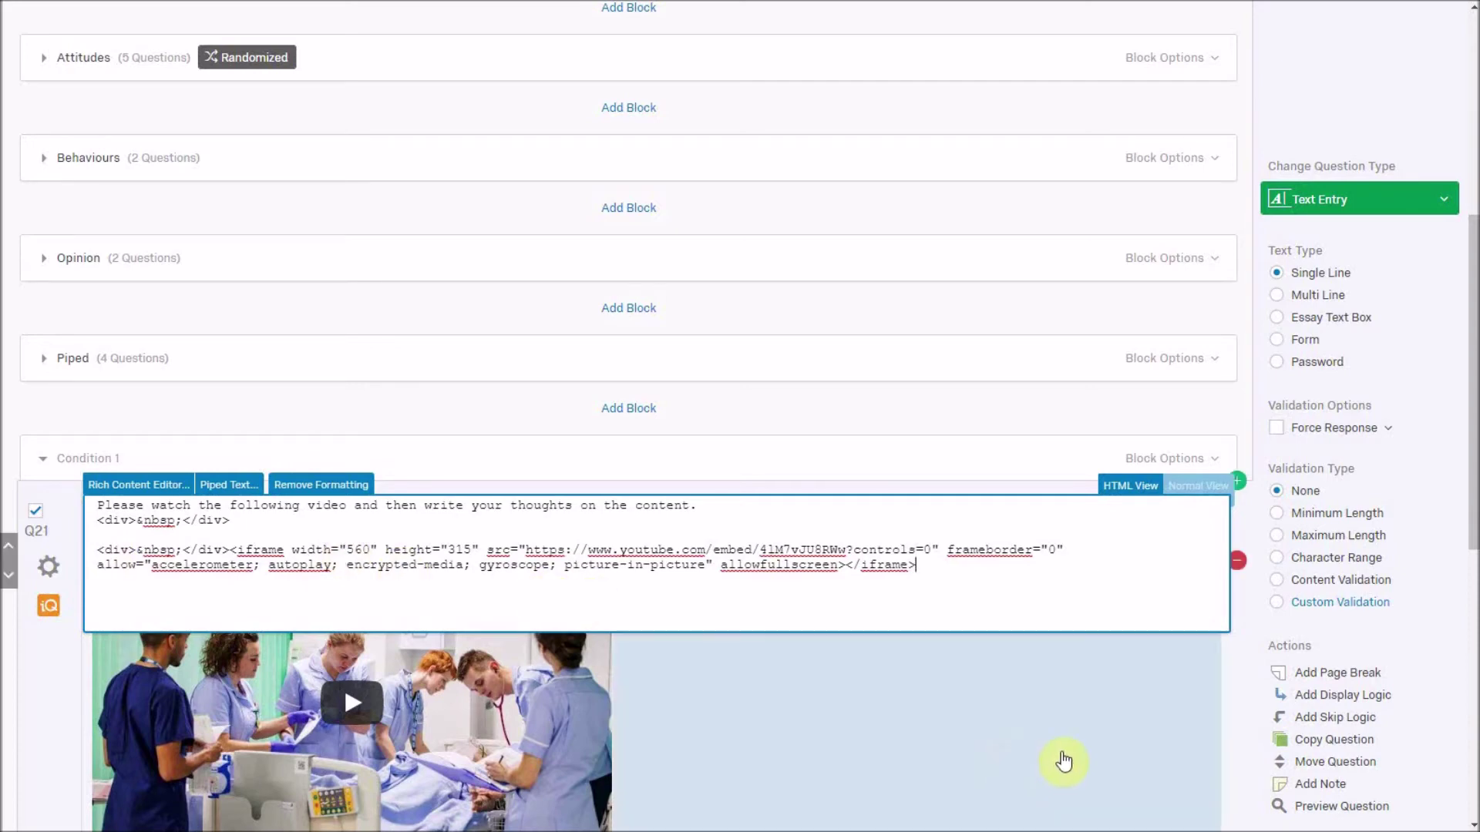
{"action": "left_click", "coordinate": [1200, 485]}
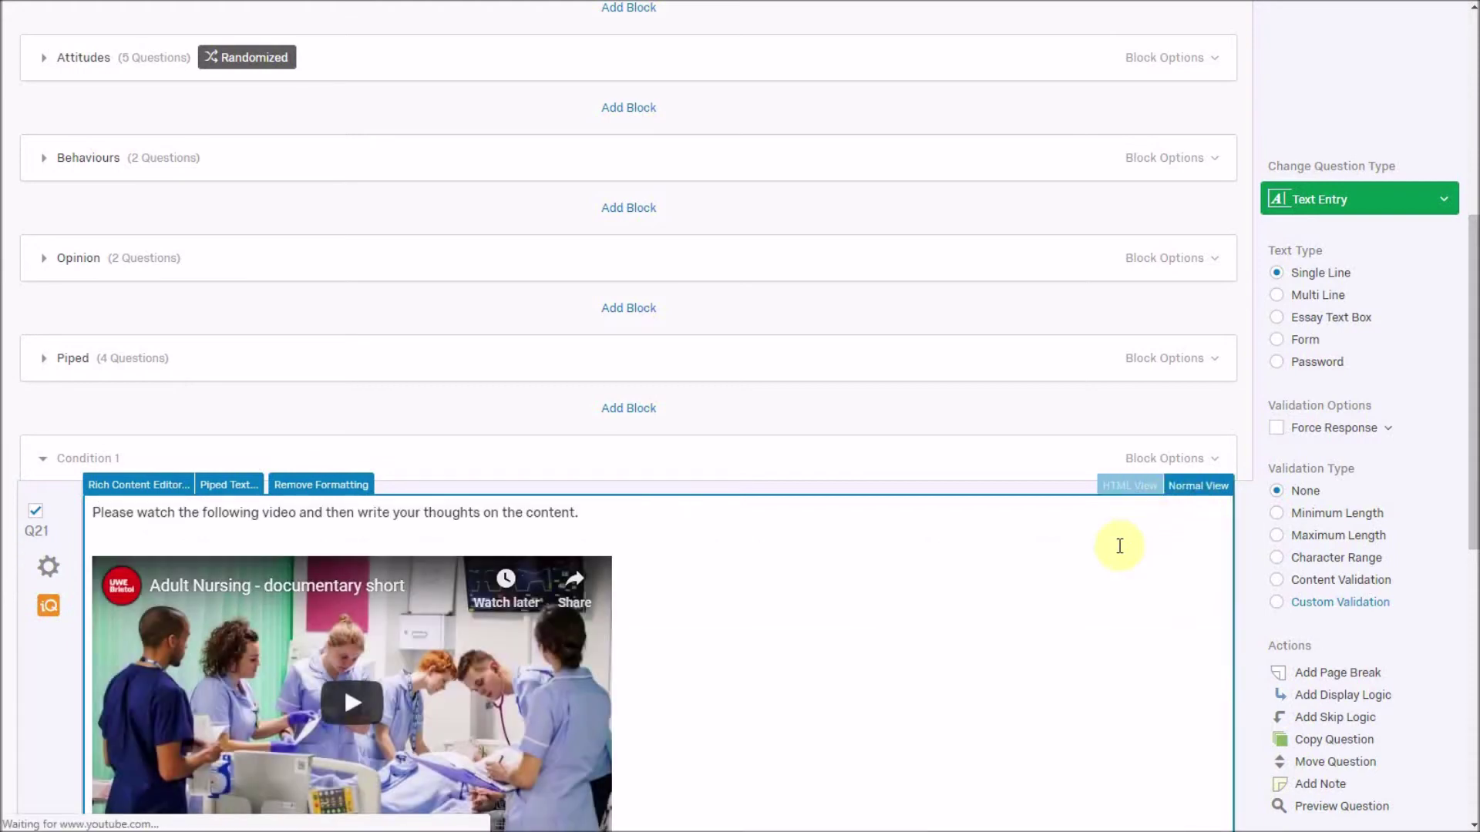
Add a new block below the Condition 1 block and name it "Condition 2"
{"action": "scroll", "coordinate": [1079, 593], "scroll_direction": "down", "scroll_amount": 2}
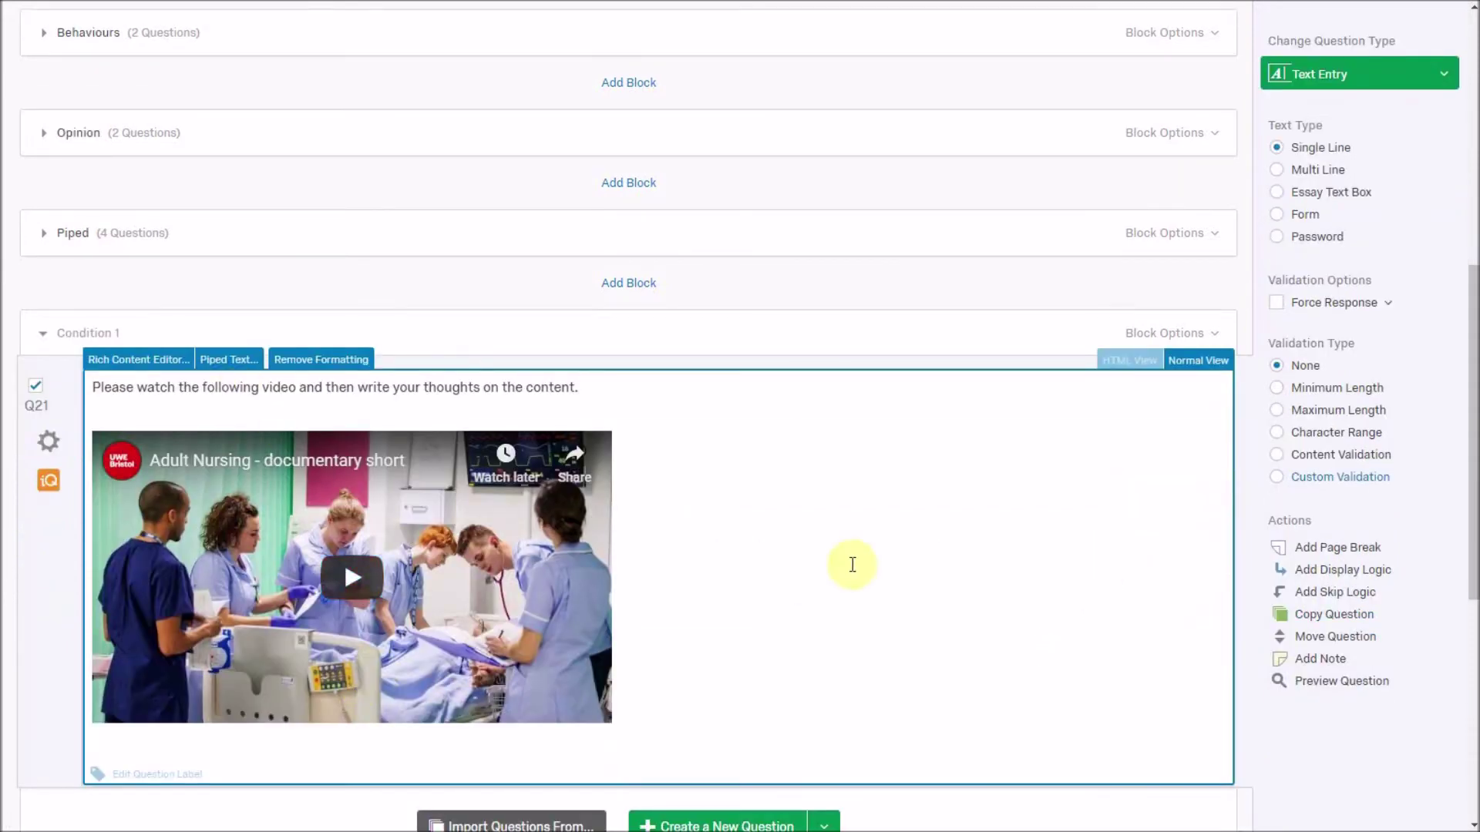
{"action": "scroll", "coordinate": [857, 567], "scroll_direction": "down", "scroll_amount": 2}
{"action": "left_click", "coordinate": [998, 698]}
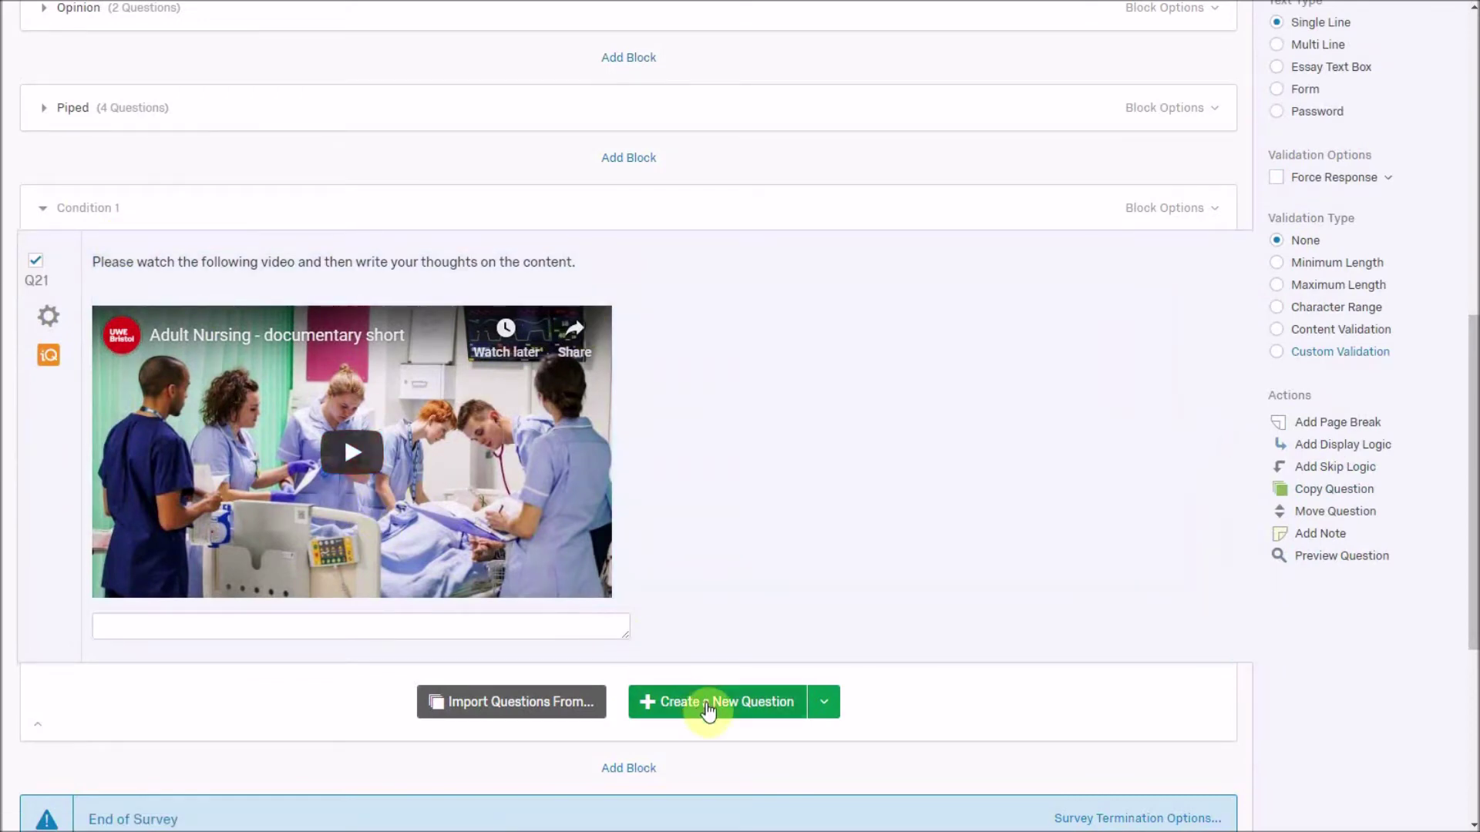
{"action": "left_click", "coordinate": [650, 770]}
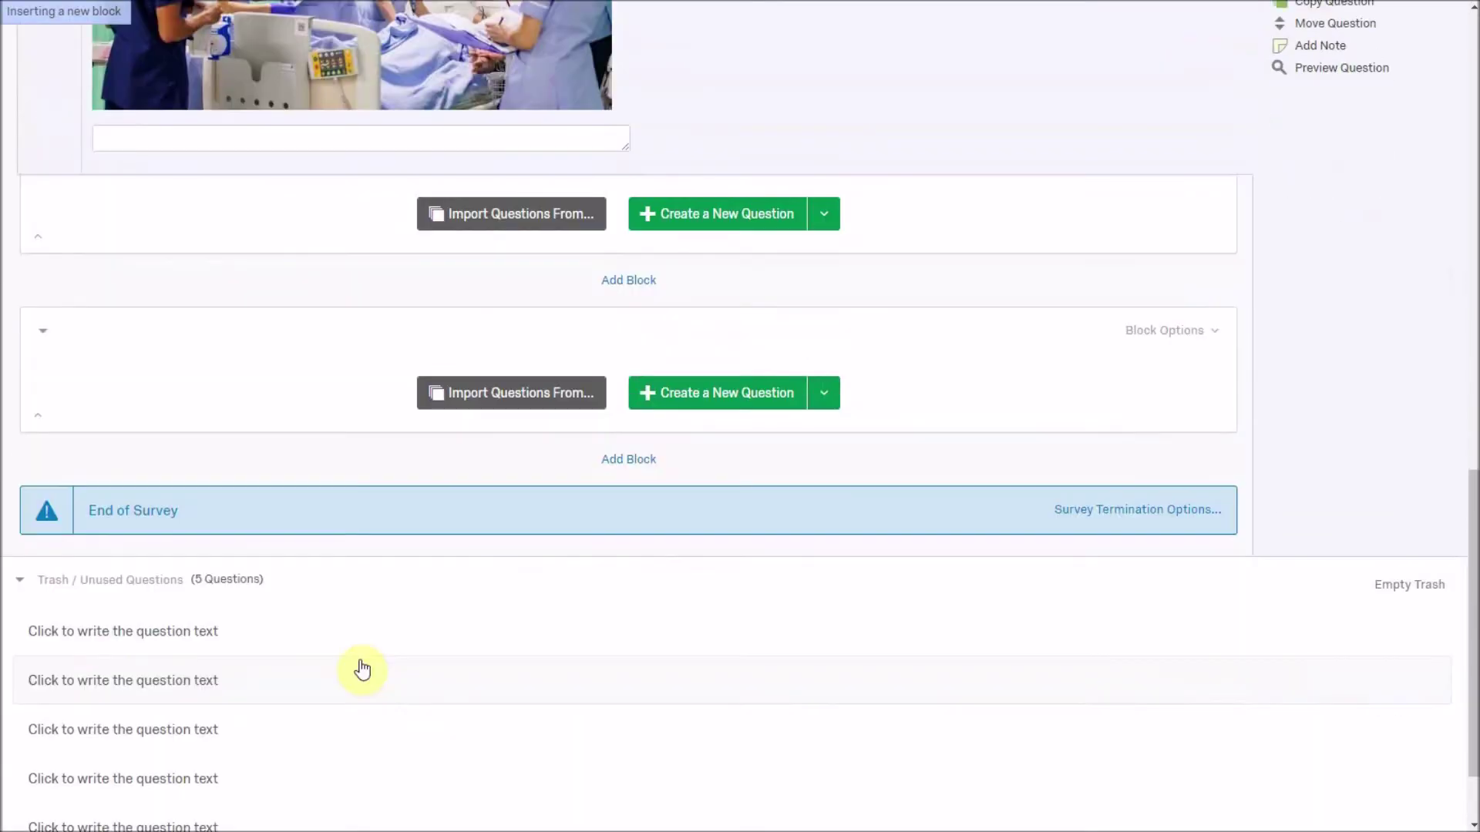
{"action": "left_click", "coordinate": [99, 225]}
{"action": "type", "text": "Condition 2"}
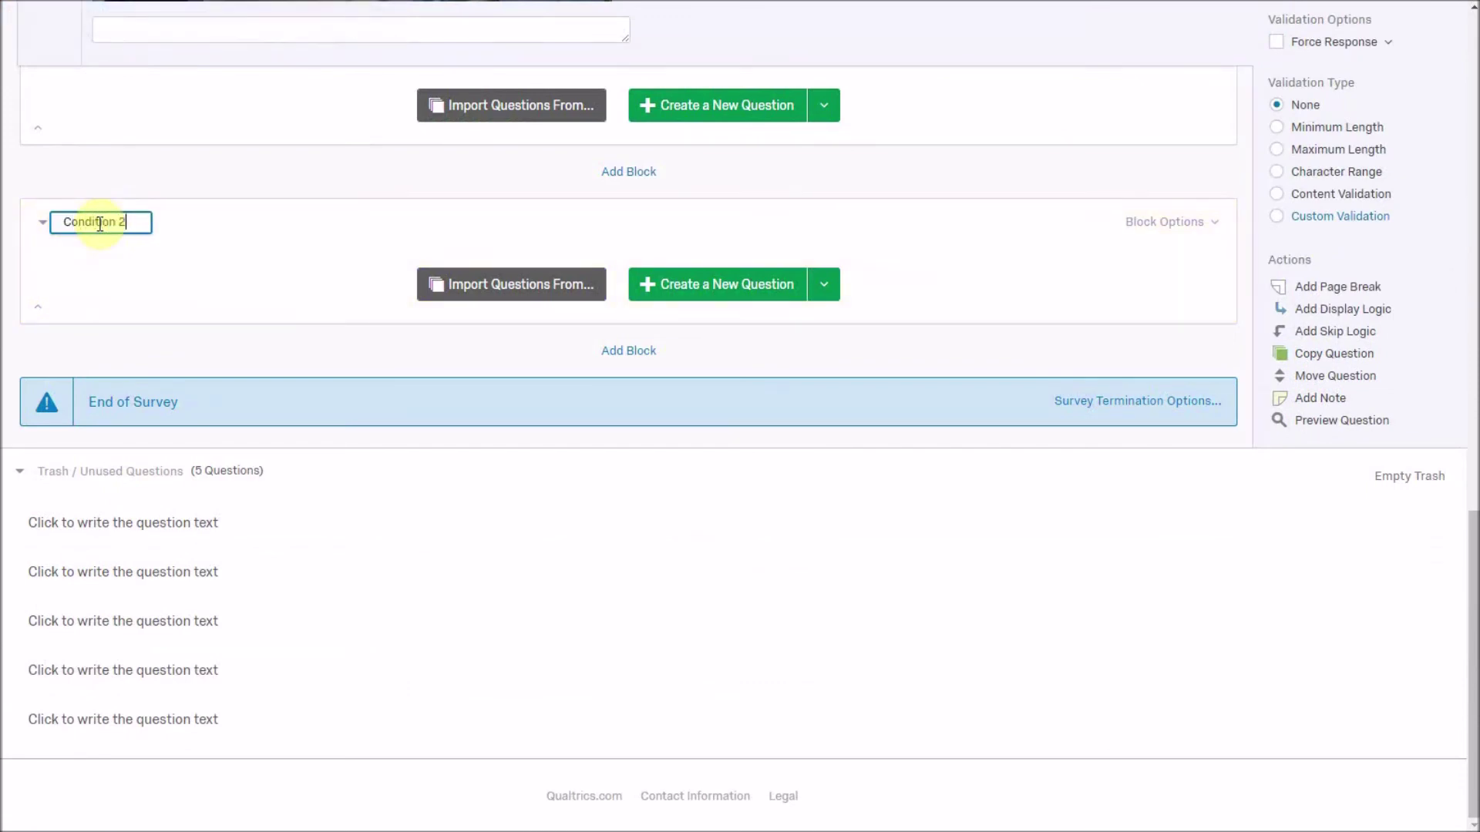
Create a new question in the Condition 2 block and change it to a Text Entry question
{"action": "left_click", "coordinate": [728, 284]}
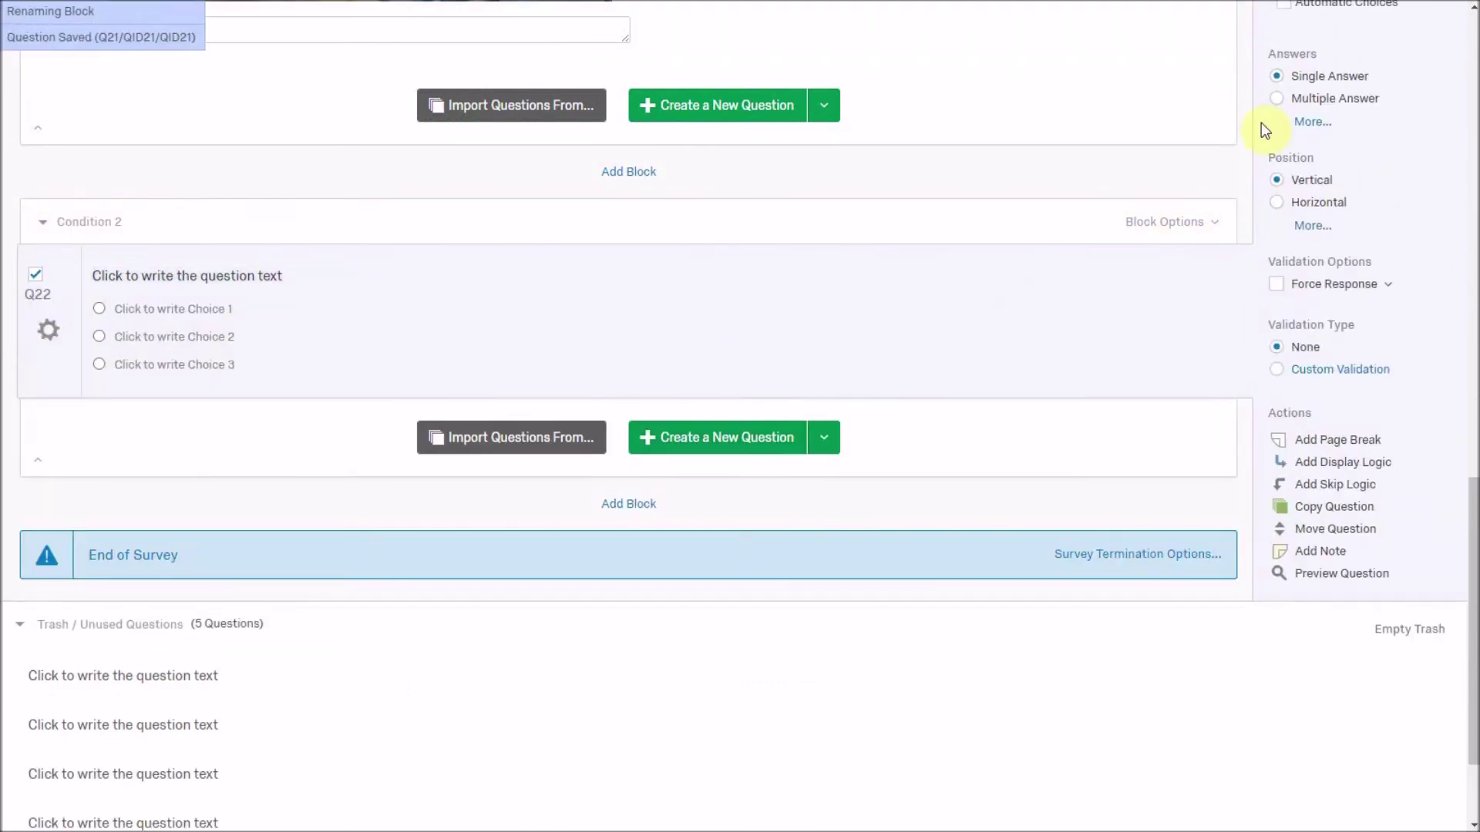
{"action": "scroll", "coordinate": [1261, 123], "scroll_direction": "up", "scroll_amount": 3}
{"action": "left_click", "coordinate": [1387, 155]}
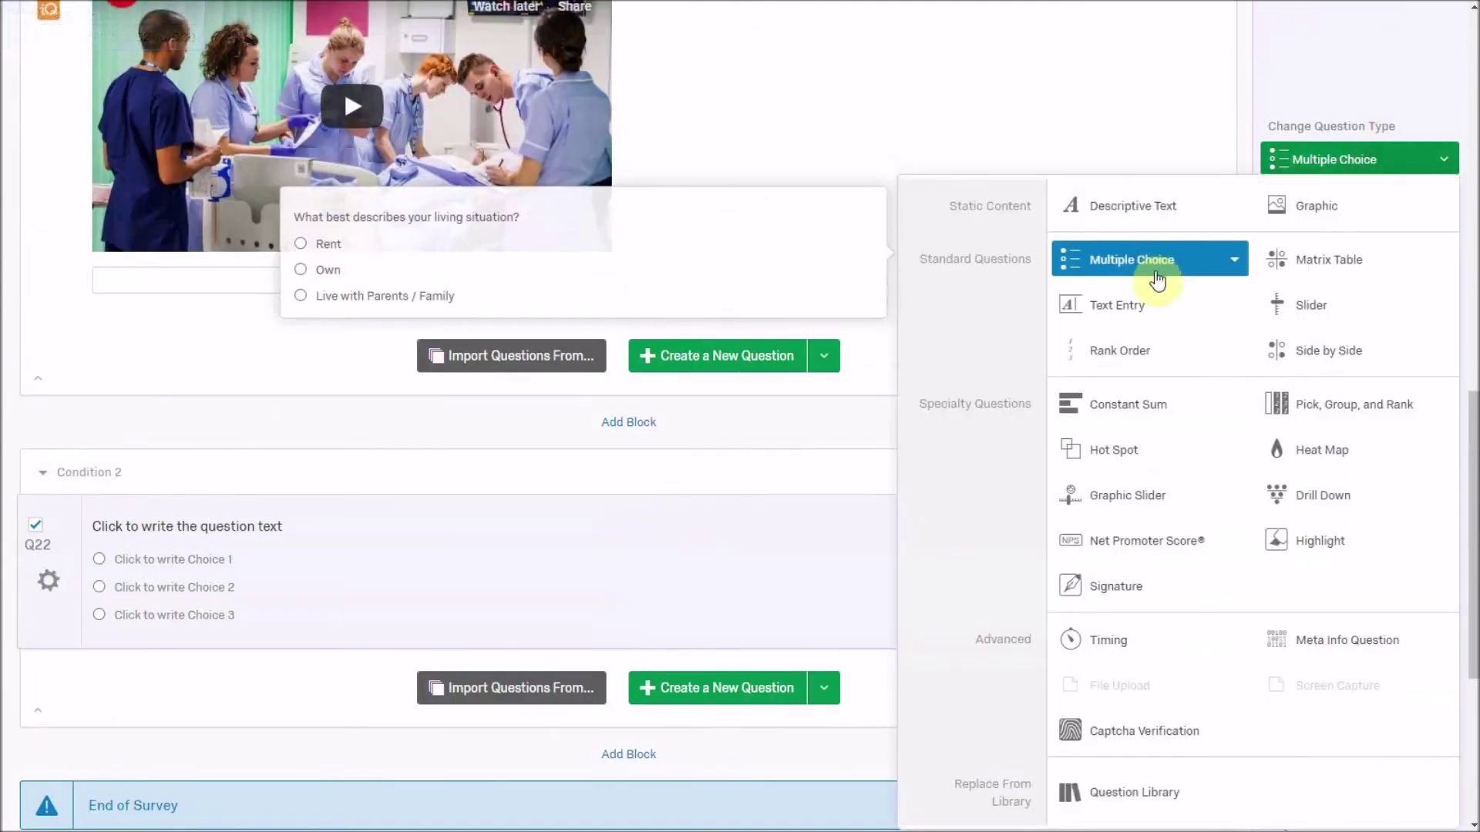
{"action": "left_click", "coordinate": [1153, 304]}
Reuse Q21's wording as Q22's question text: "Please watch the following video and then write your thoughts on the content."
{"action": "left_click", "coordinate": [287, 526]}
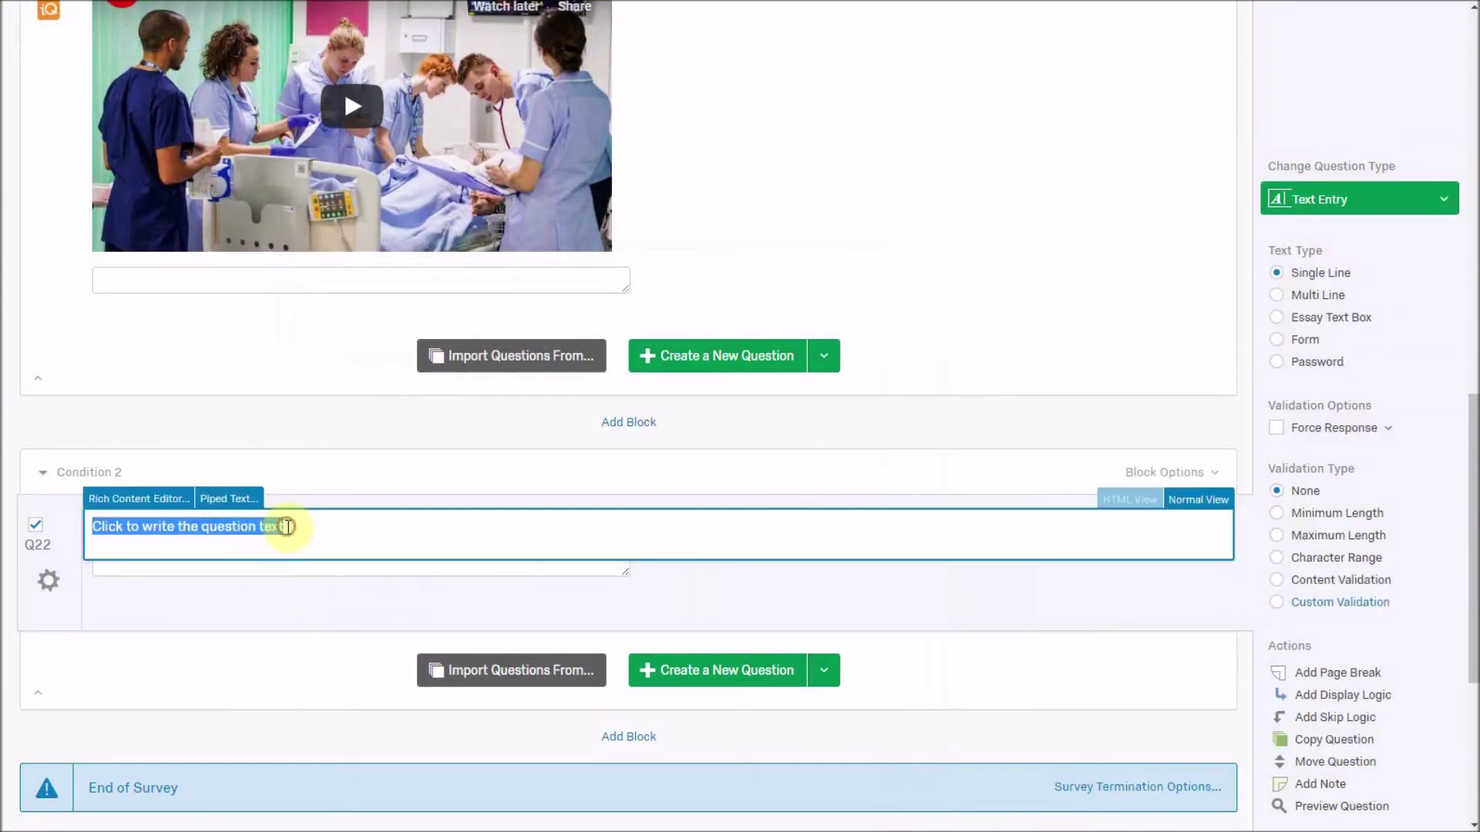
{"action": "scroll", "coordinate": [287, 526], "scroll_direction": "up", "scroll_amount": 5}
{"action": "left_click", "coordinate": [529, 292]}
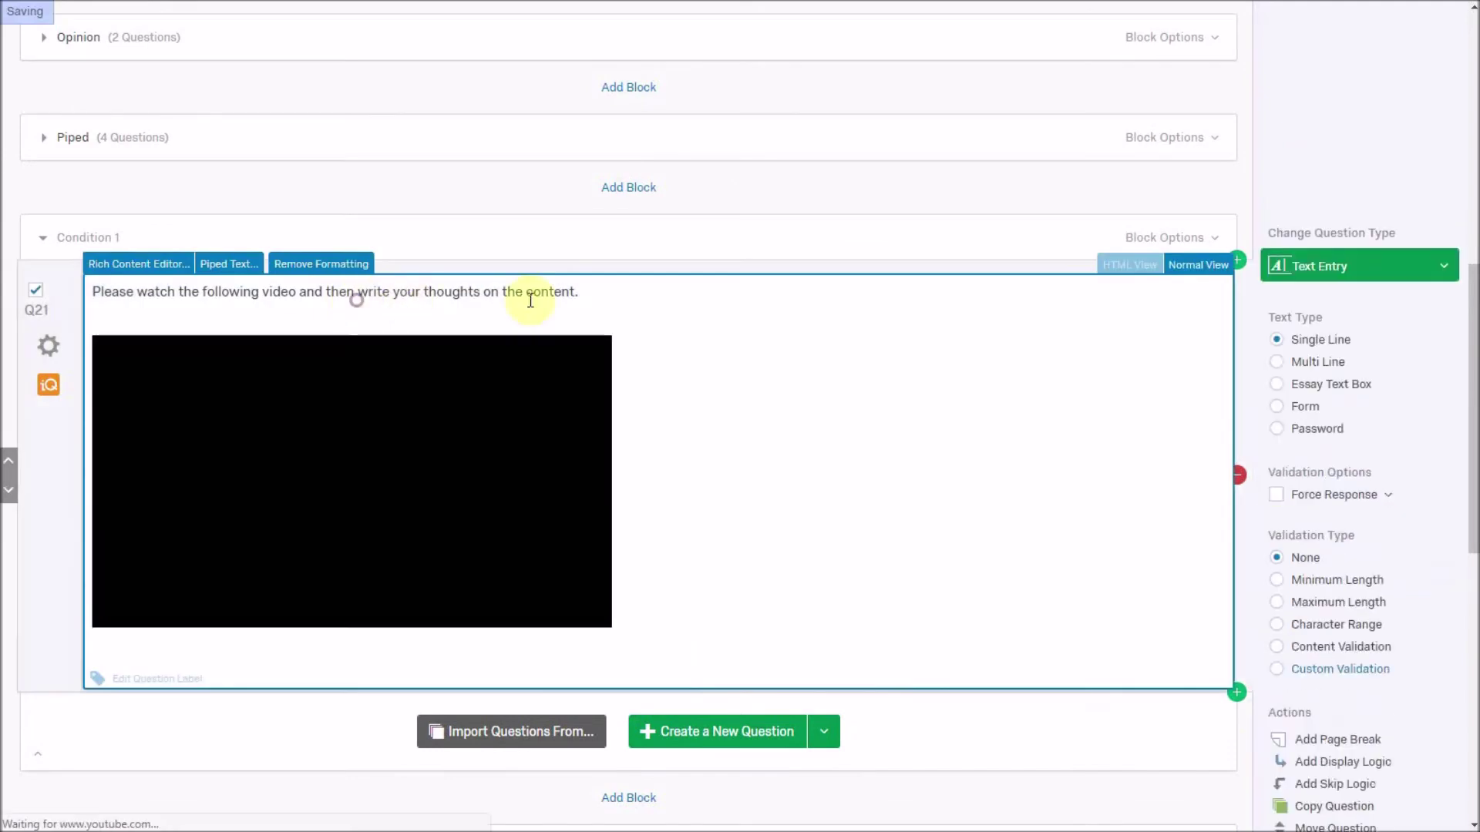
{"action": "left_click_drag", "start_coordinate": [619, 293], "coordinate": [87, 295]}
{"action": "scroll", "coordinate": [293, 308], "scroll_direction": "down", "scroll_amount": 5}
{"action": "left_click", "coordinate": [253, 532]}
{"action": "left_click_drag", "start_coordinate": [287, 526], "coordinate": [83, 524]}
{"action": "type", "text": "Please watch the following video and then write your thoughts on the content."}
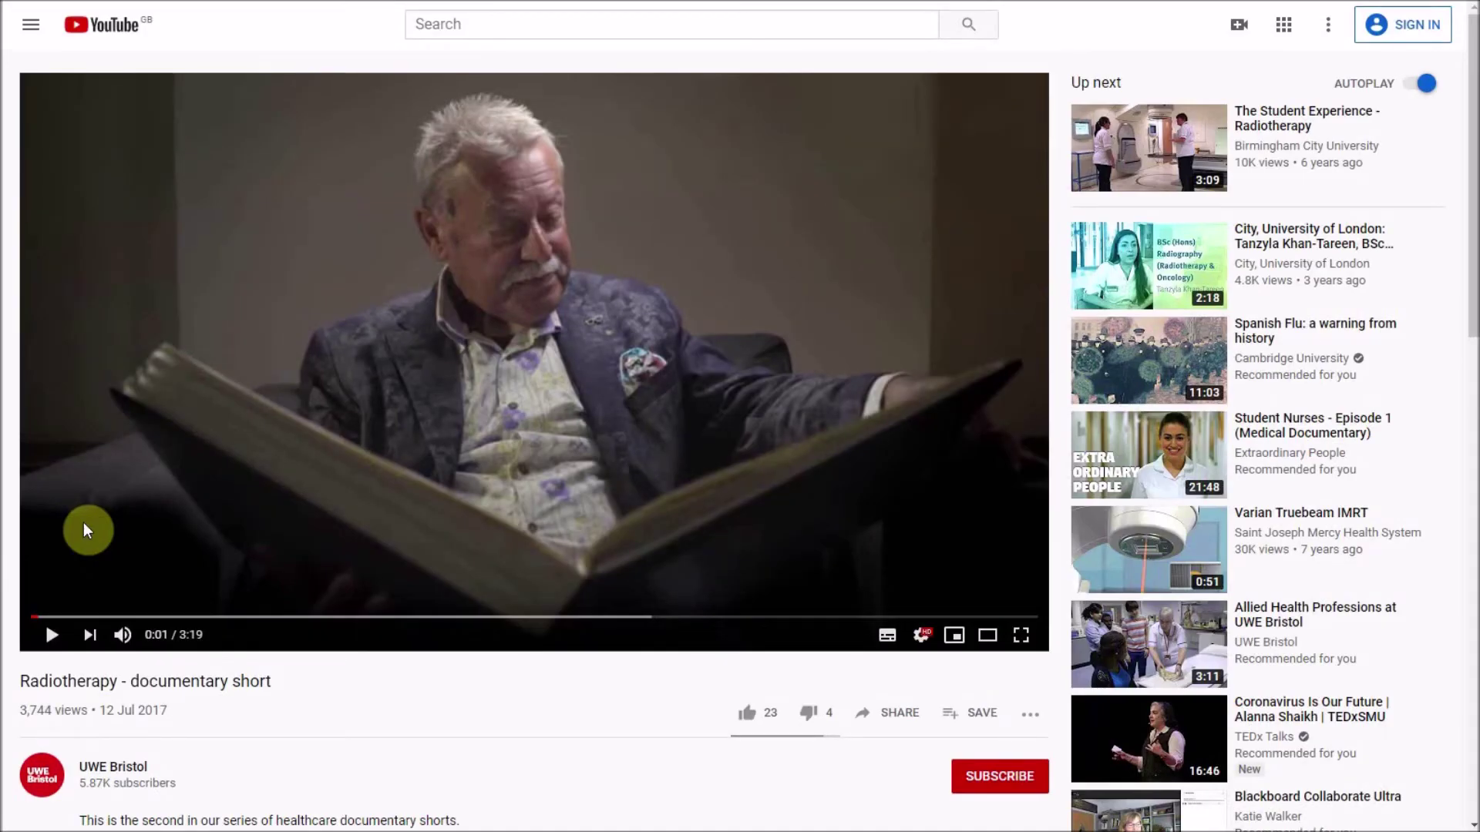
Switch to YouTube and copy the embed code of the "Radiotherapy - documentary short" video
{"action": "left_click", "coordinate": [901, 708]}
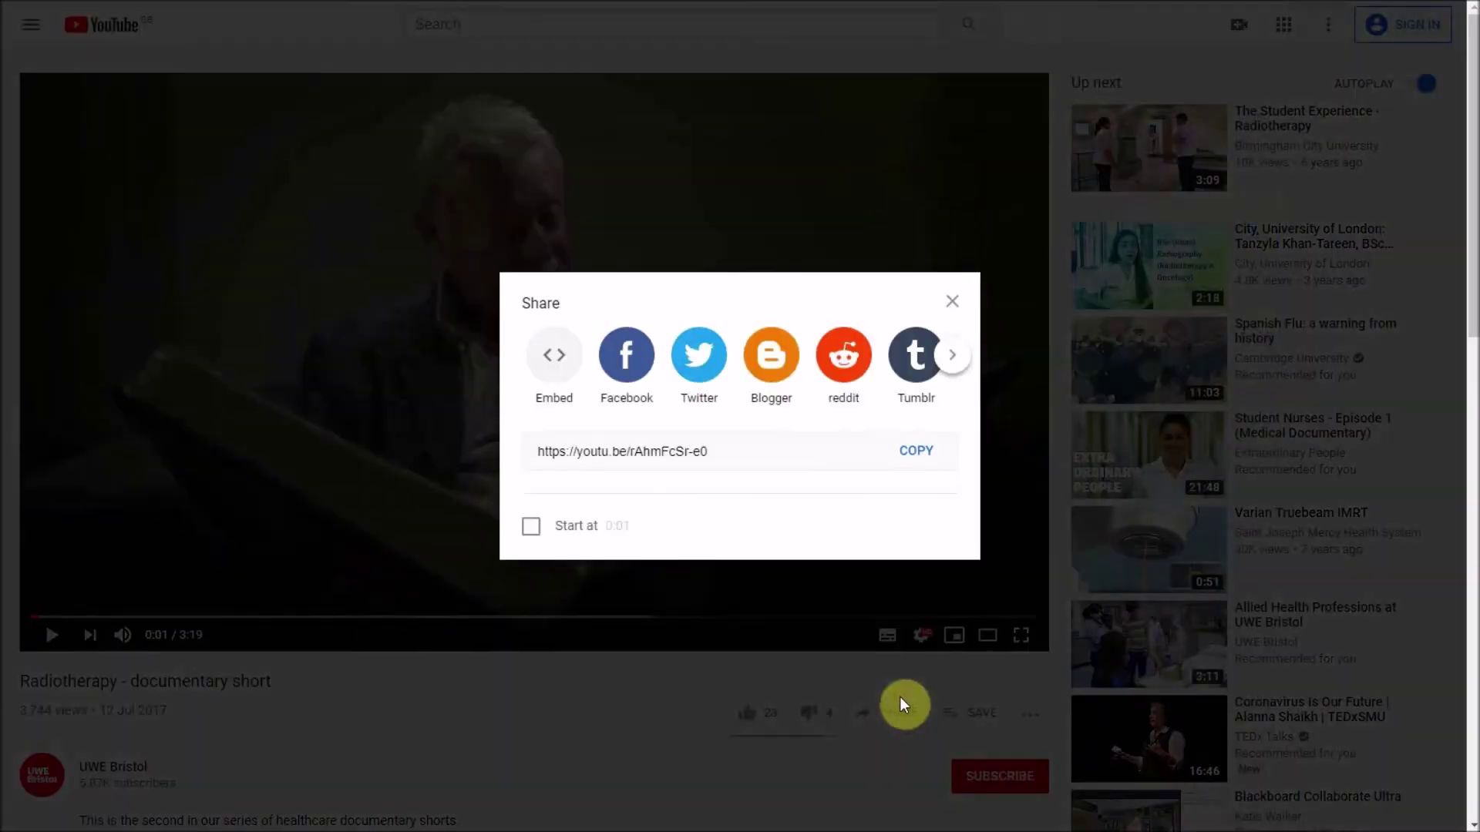
{"action": "left_click", "coordinate": [566, 361]}
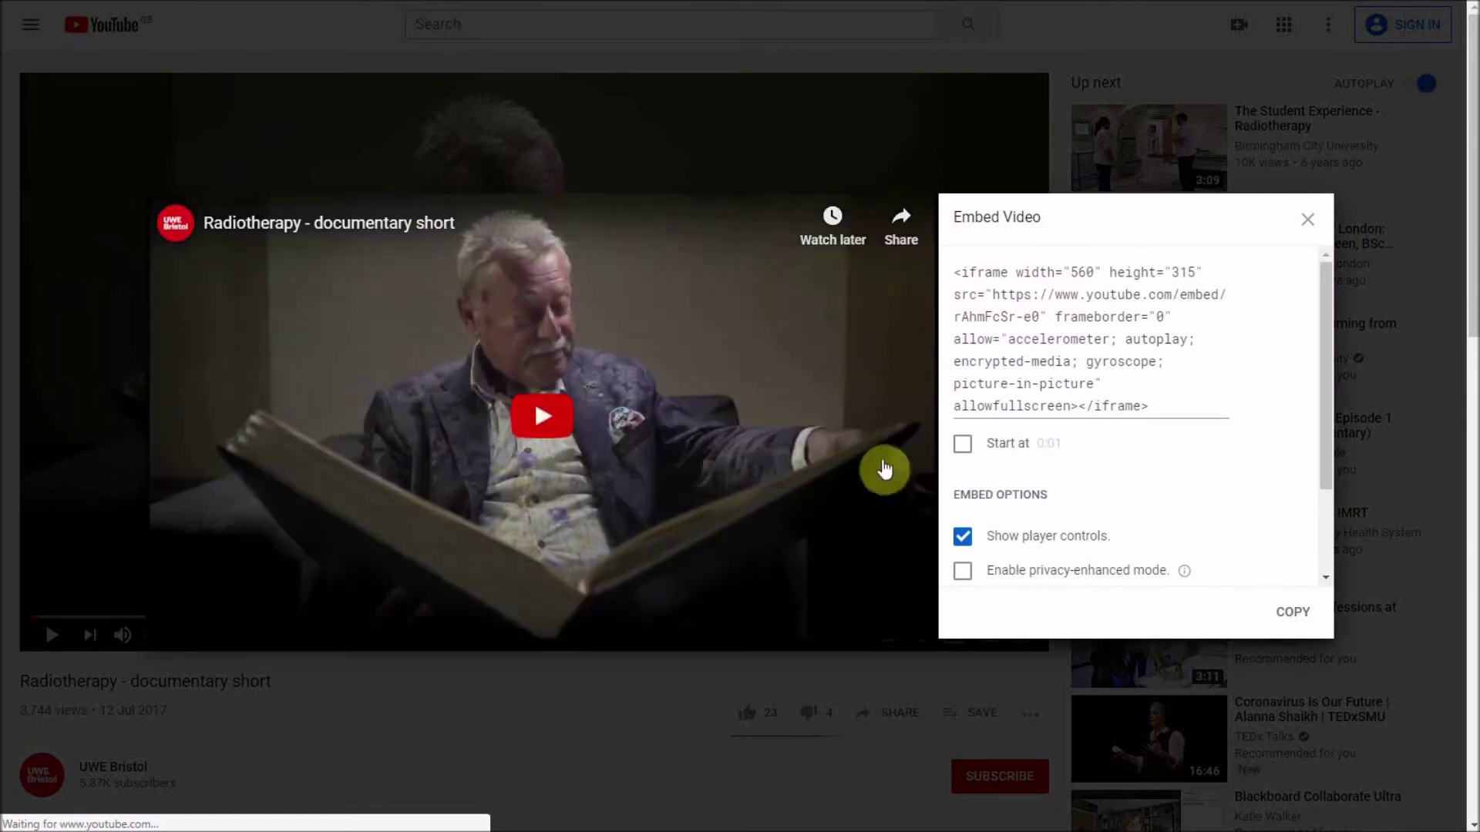
{"action": "left_click", "coordinate": [1081, 400]}
{"action": "left_click", "coordinate": [1288, 613]}
Back in Qualtrics, paste the Radiotherapy video's embed code below Q22's question text as HTML and return to the normal view
{"action": "key", "text": "alt+Tab"}
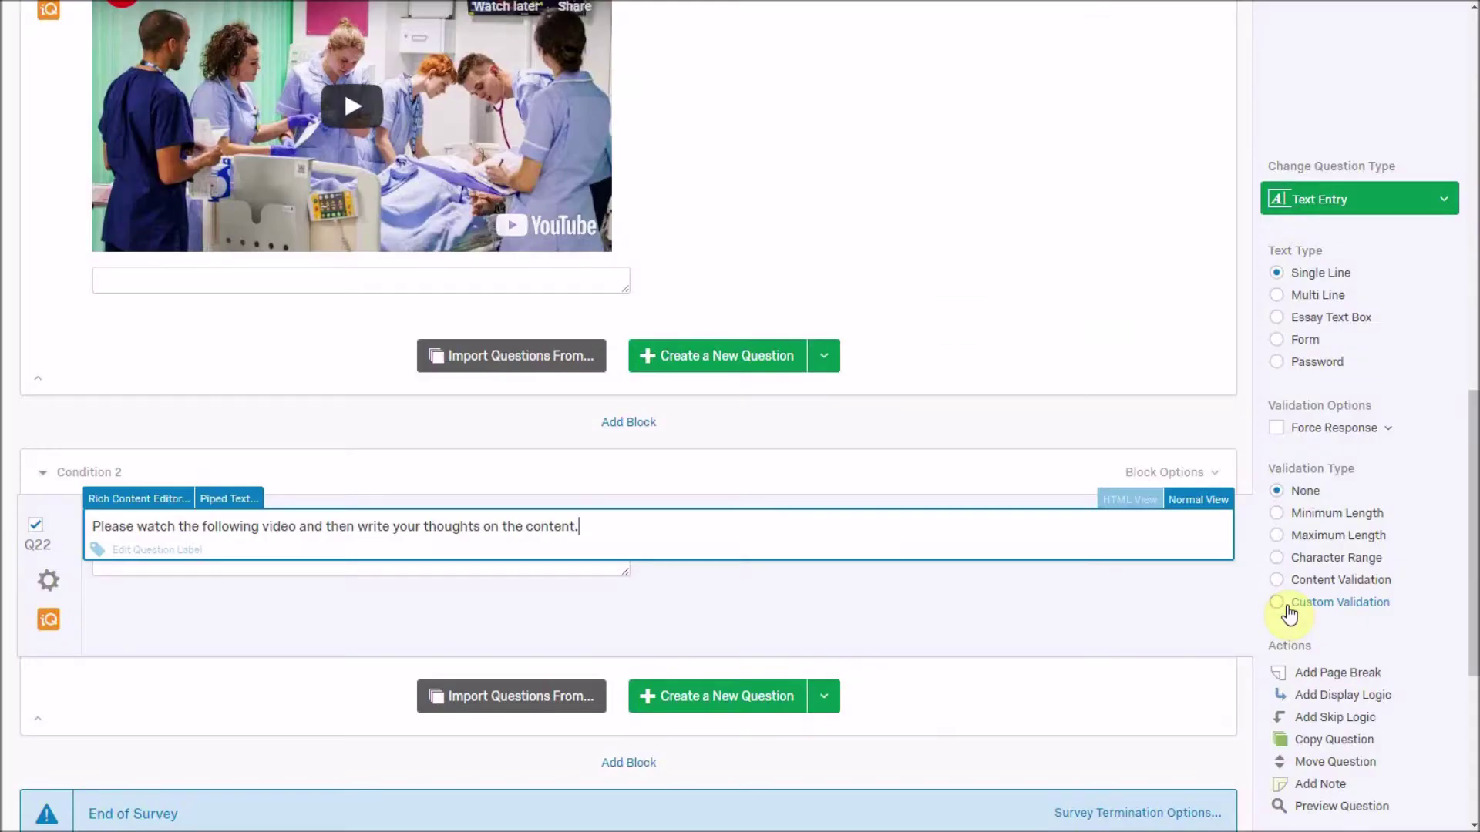
{"action": "left_click", "coordinate": [1153, 498]}
{"action": "key", "text": "Return"}
{"action": "key", "text": "Return"}
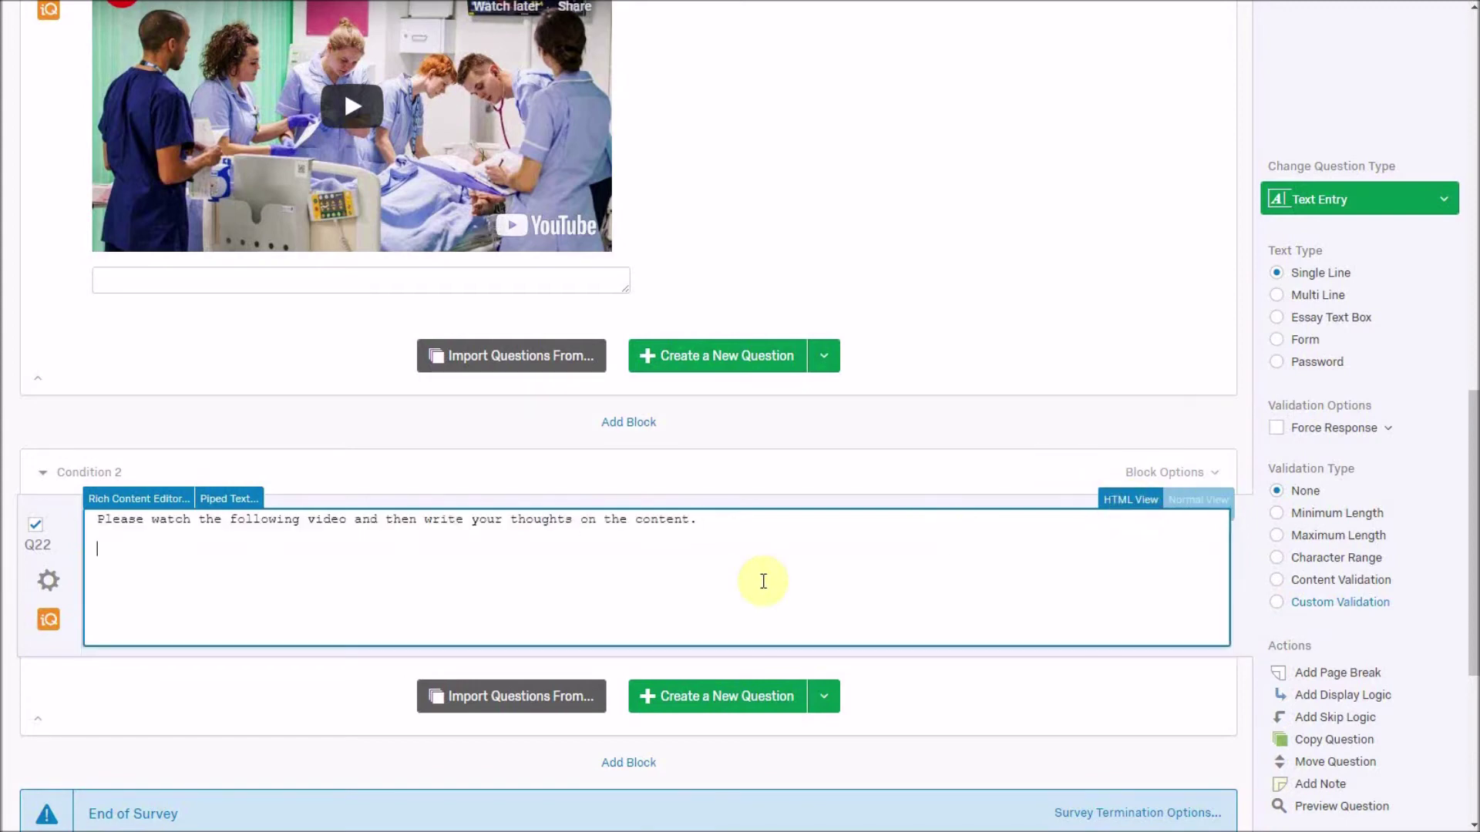
{"action": "key", "text": "ctrl+v"}
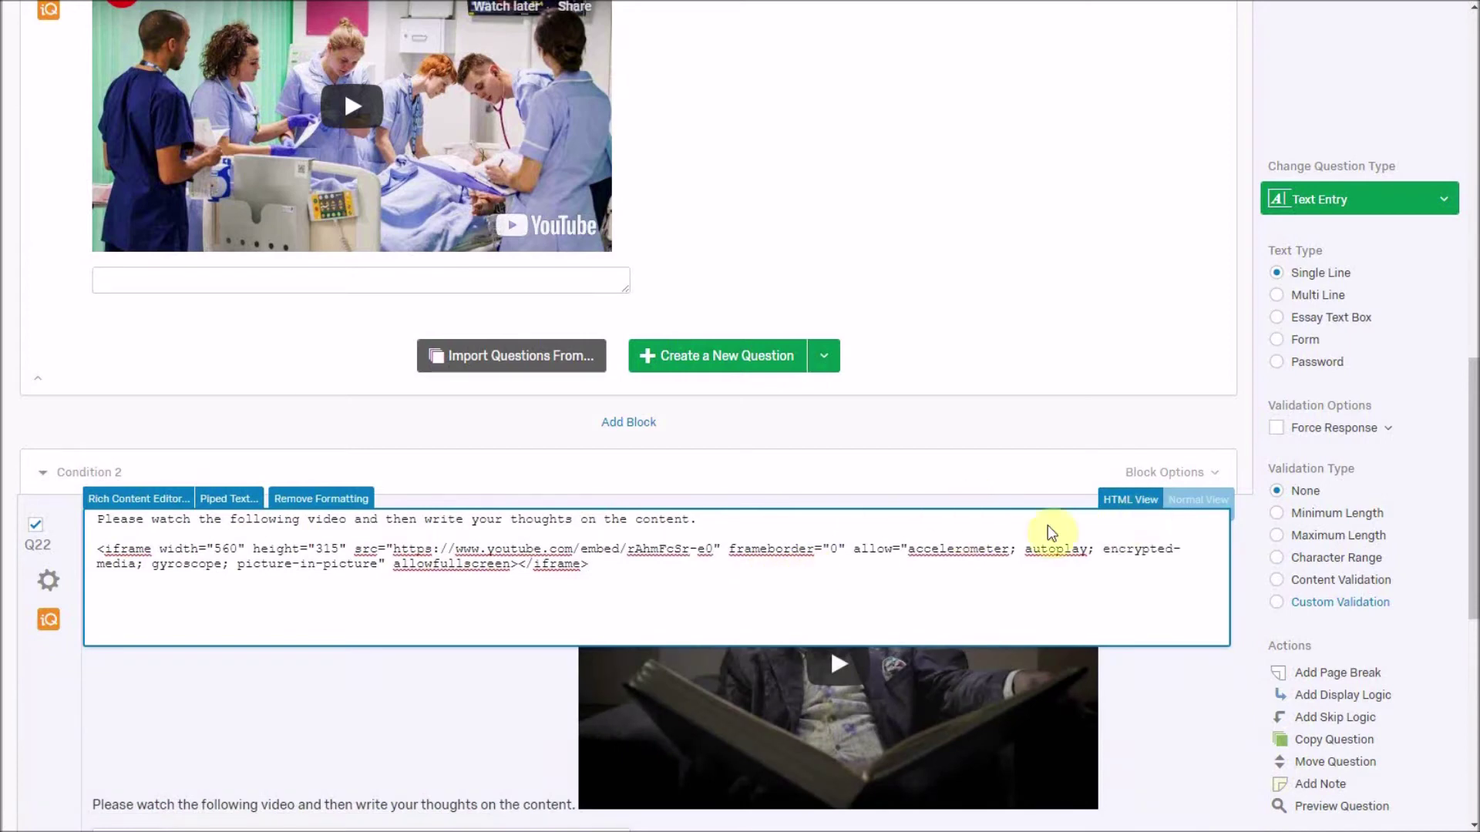
{"action": "left_click", "coordinate": [1204, 498]}
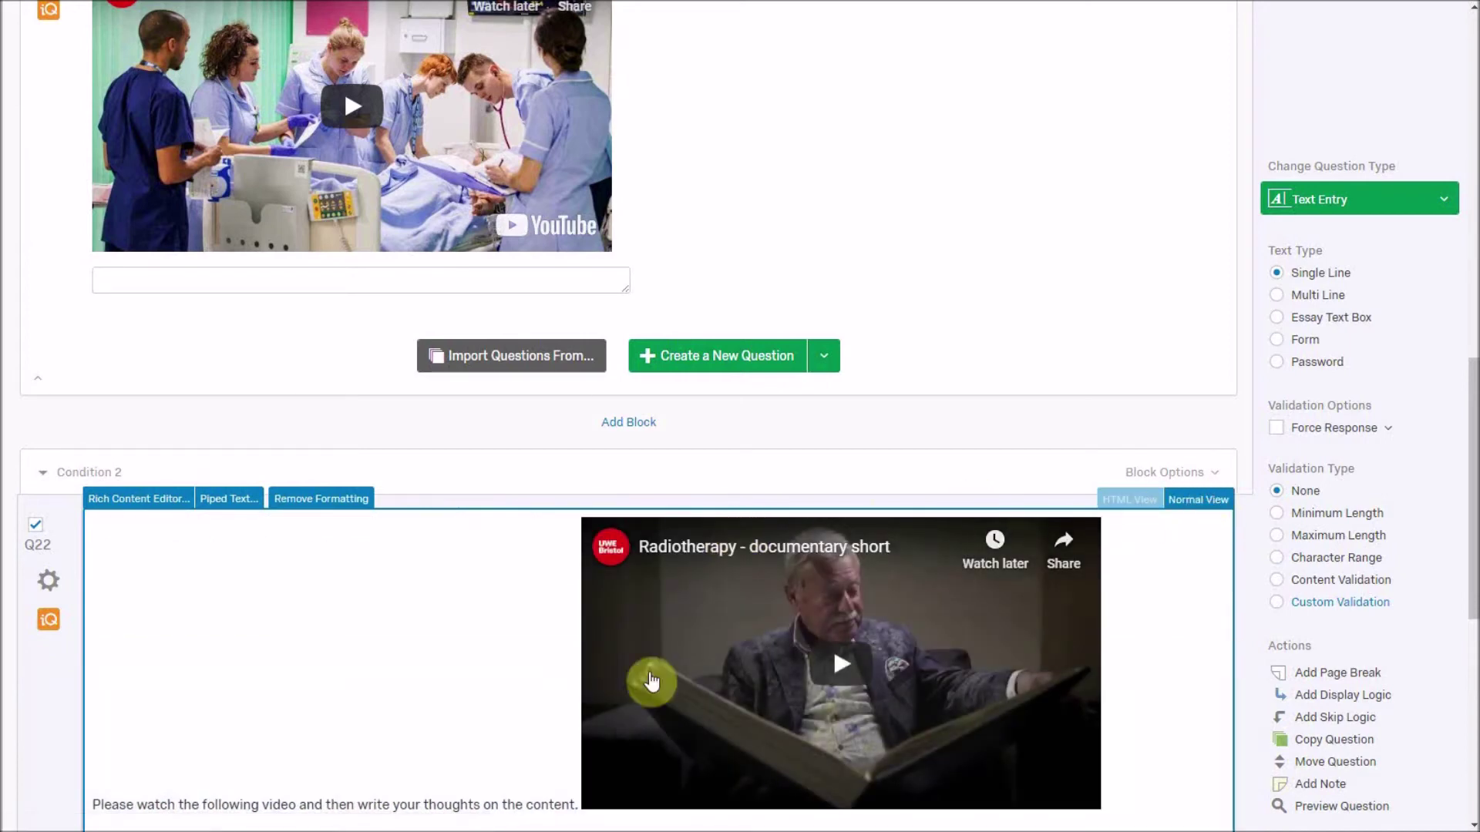
Insert a line break after Q22's question text to place the video below it, and finish editing the question
{"action": "left_click", "coordinate": [572, 786]}
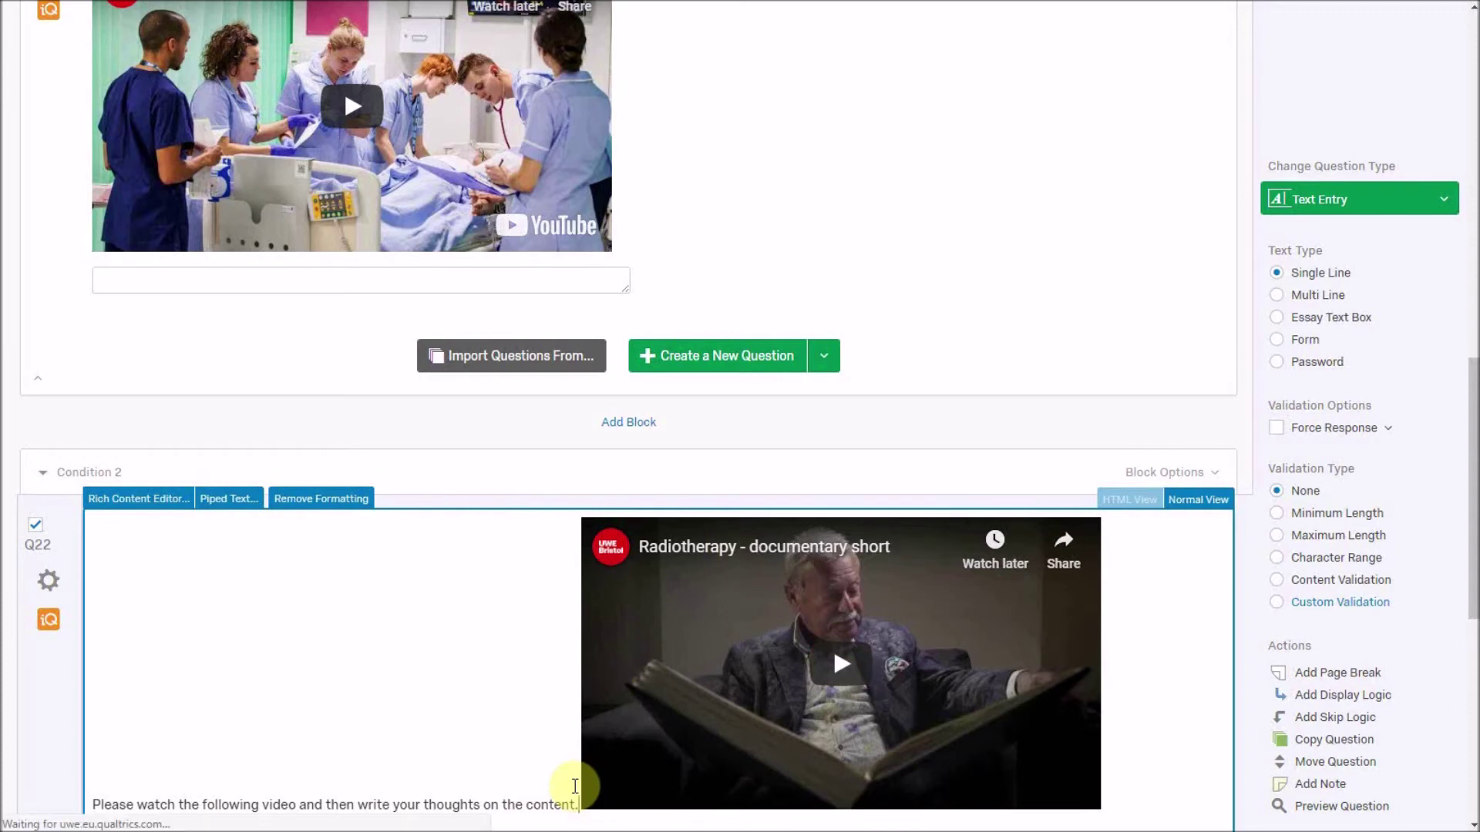
{"action": "key", "text": "Return"}
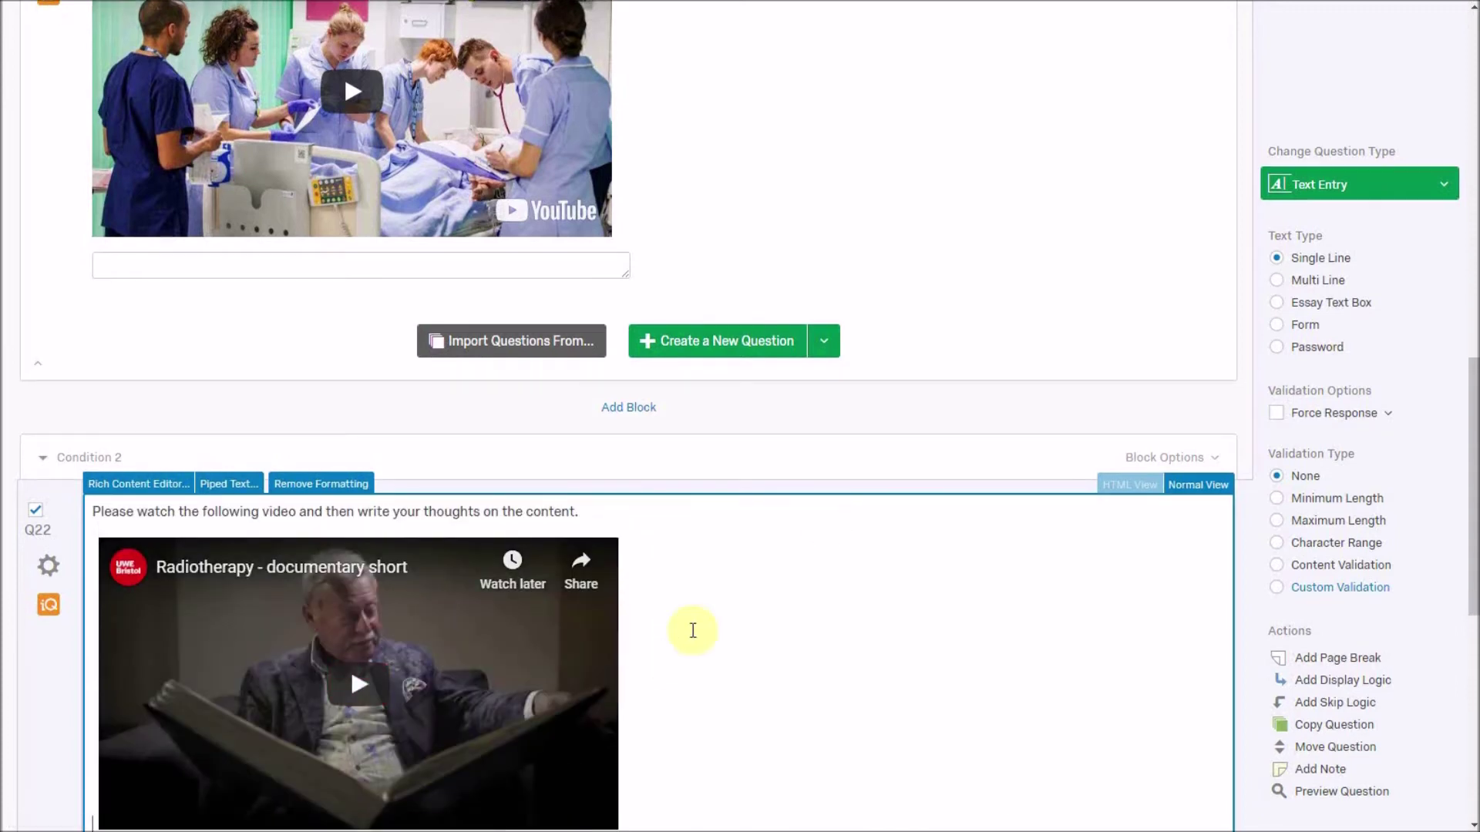
{"action": "left_click", "coordinate": [876, 466]}
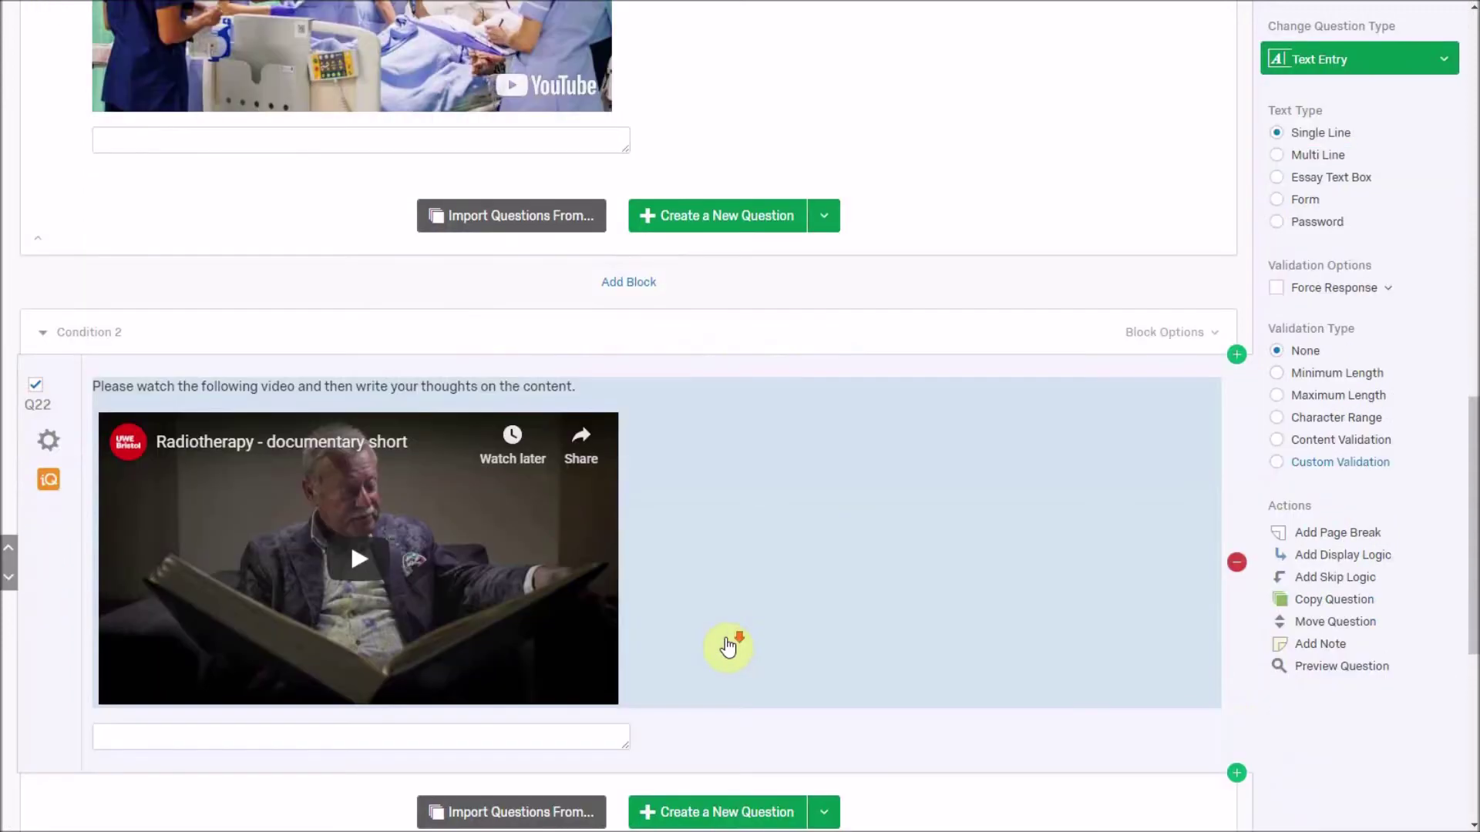
Collapse the Condition 1 and Condition 2 blocks
{"action": "scroll", "coordinate": [733, 633], "scroll_direction": "up", "scroll_amount": 15}
{"action": "scroll", "coordinate": [726, 649], "scroll_direction": "down", "scroll_amount": 10}
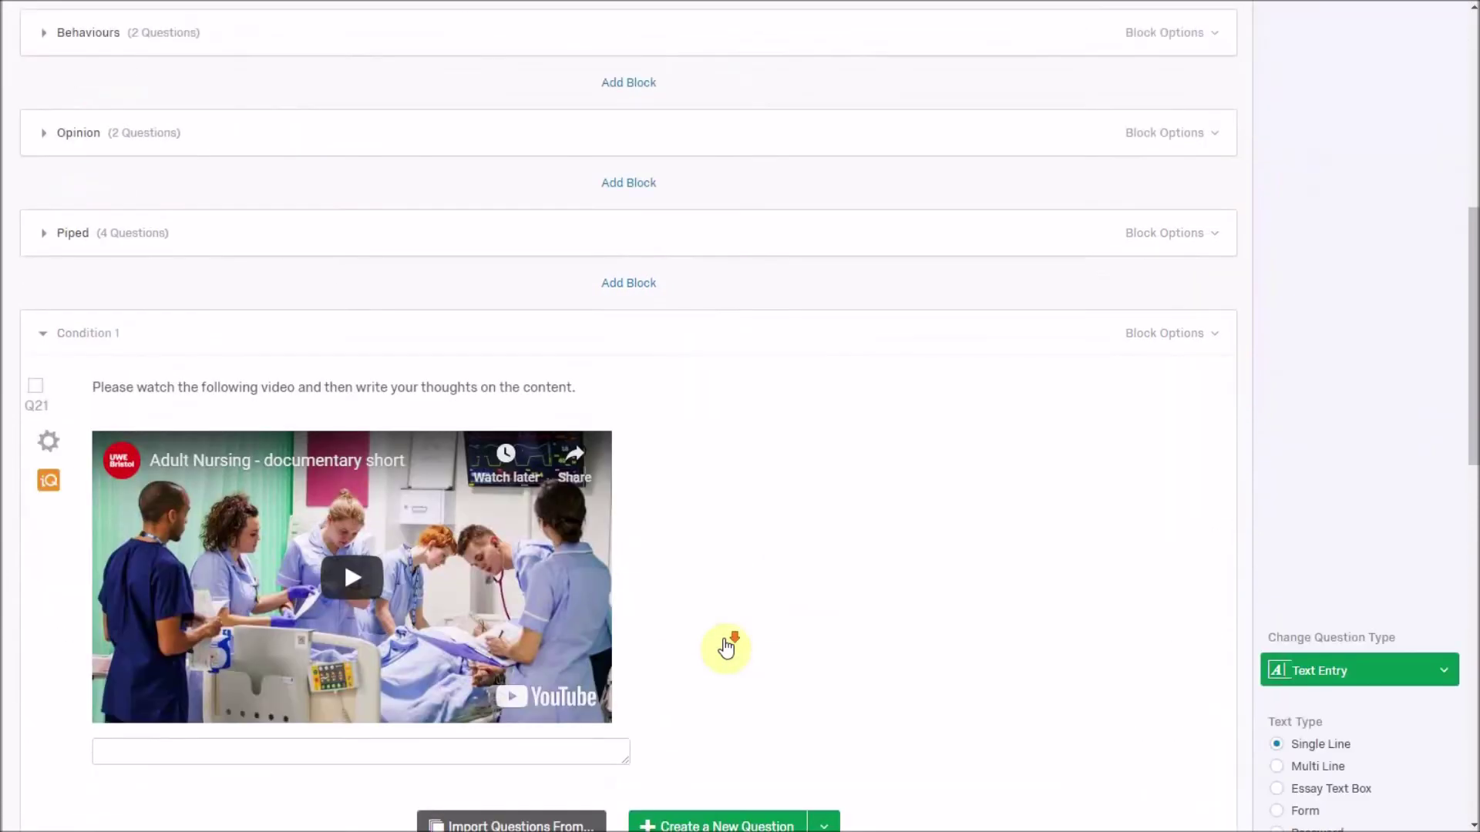
{"action": "left_click", "coordinate": [41, 213]}
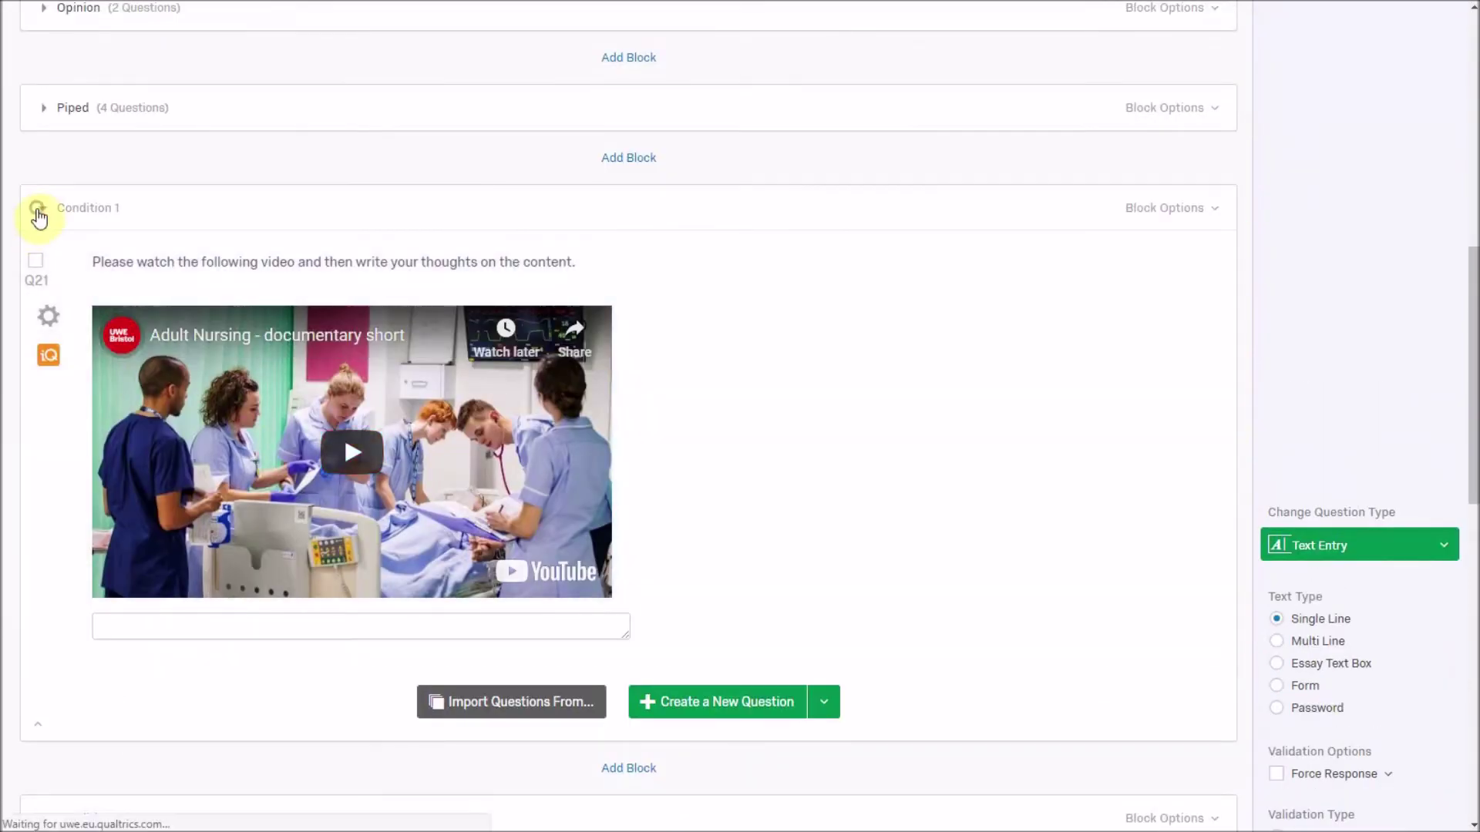
{"action": "left_click", "coordinate": [42, 308]}
Open the survey flow and move the Demographics block to the end, below Condition 2
{"action": "scroll", "coordinate": [729, 446], "scroll_direction": "up", "scroll_amount": 10}
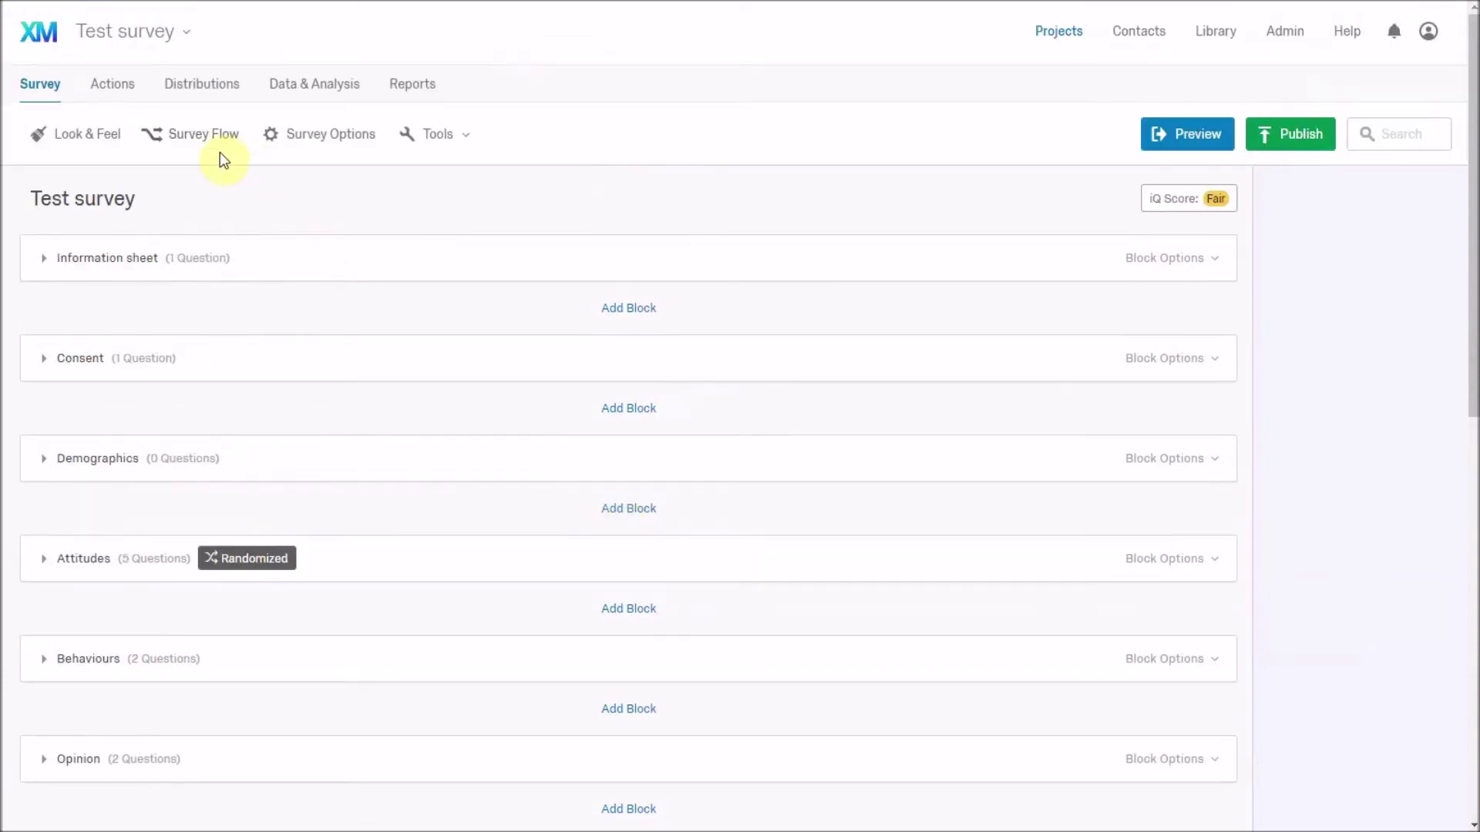
{"action": "scroll", "coordinate": [266, 629], "scroll_direction": "down", "scroll_amount": 10}
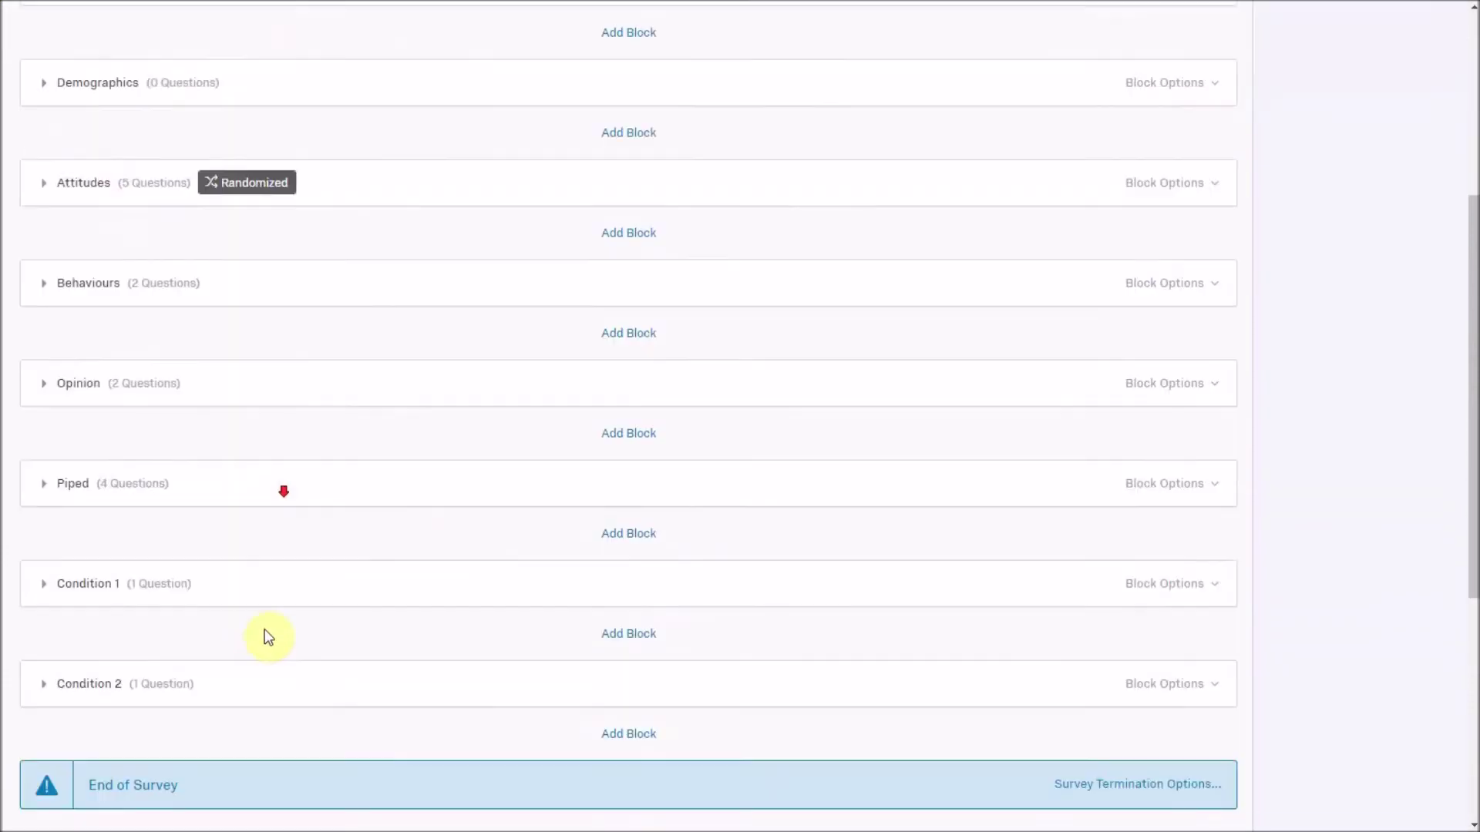
{"action": "scroll", "coordinate": [254, 401], "scroll_direction": "up", "scroll_amount": 10}
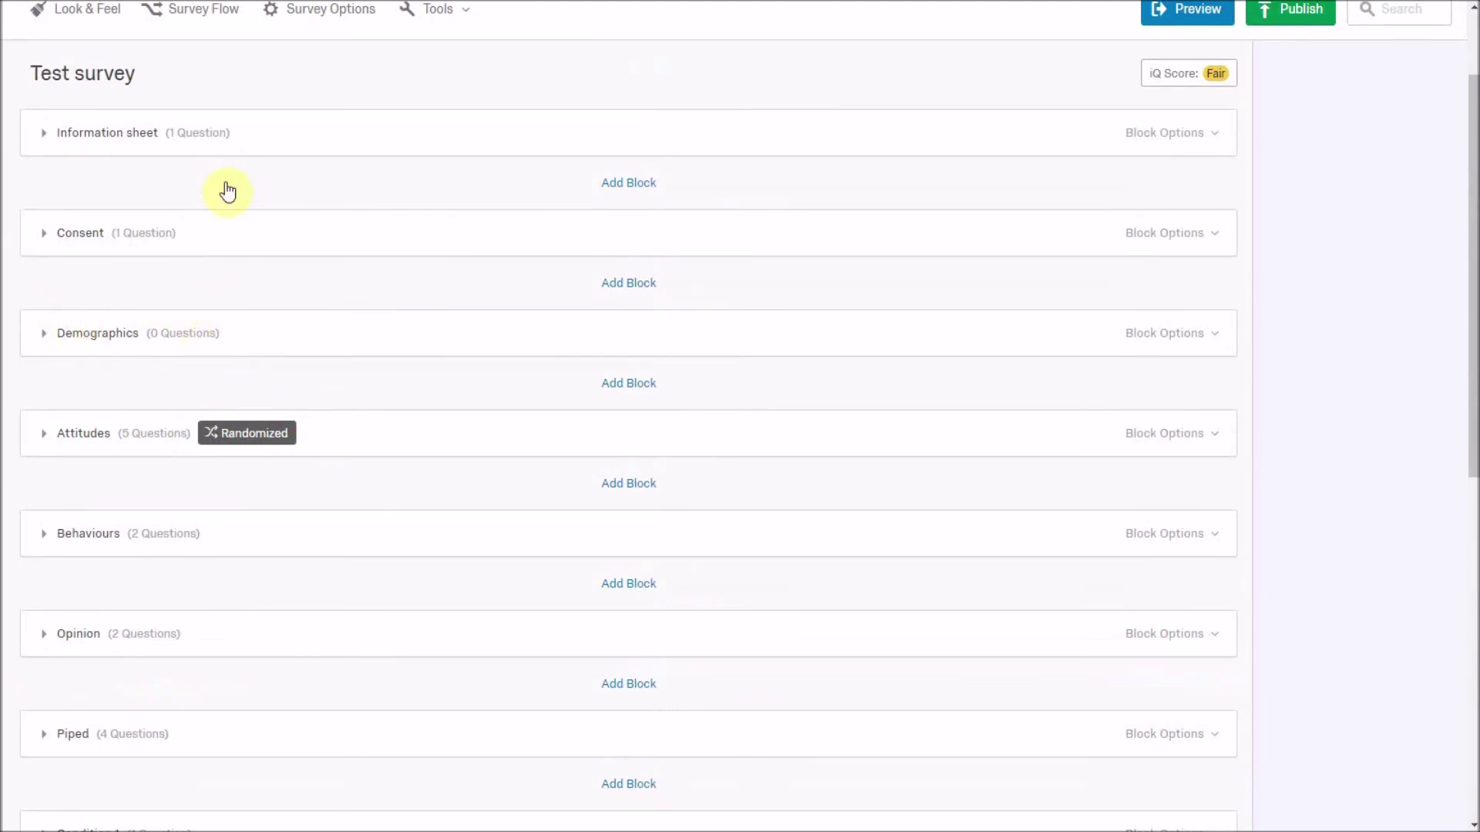
{"action": "scroll", "coordinate": [202, 330], "scroll_direction": "up", "scroll_amount": 2}
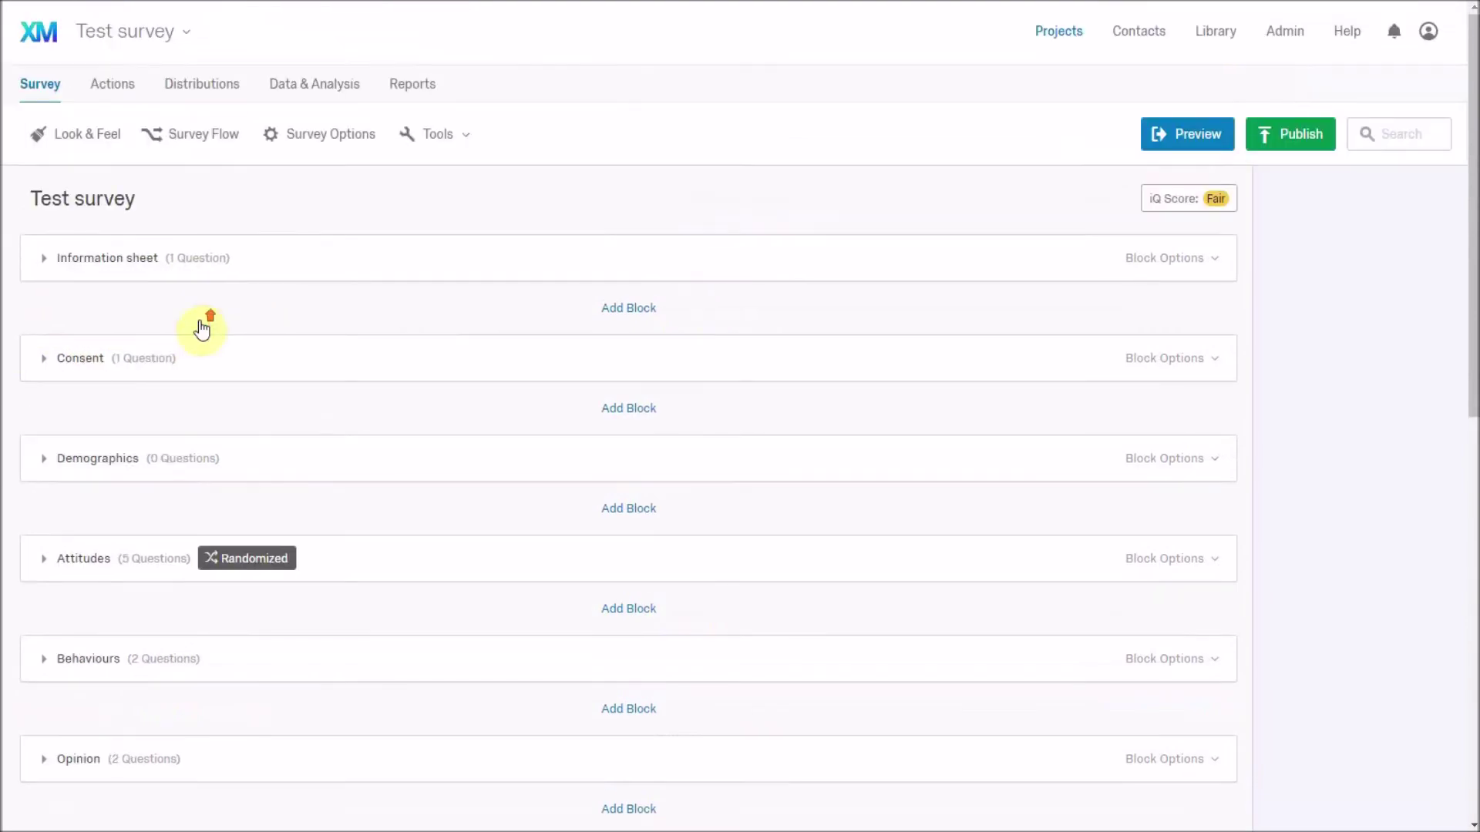
{"action": "left_click", "coordinate": [188, 139]}
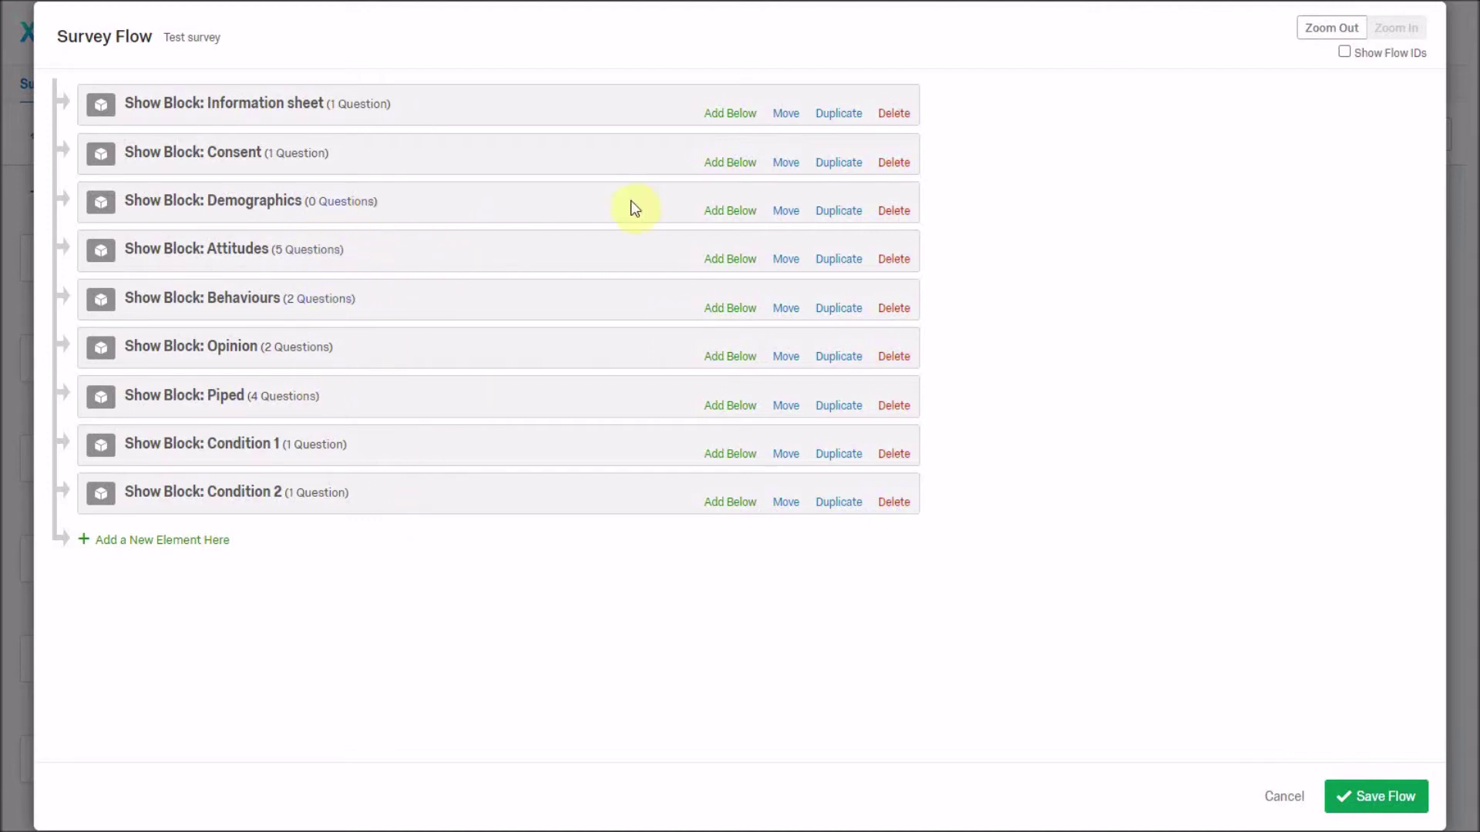
{"action": "left_click", "coordinate": [783, 211]}
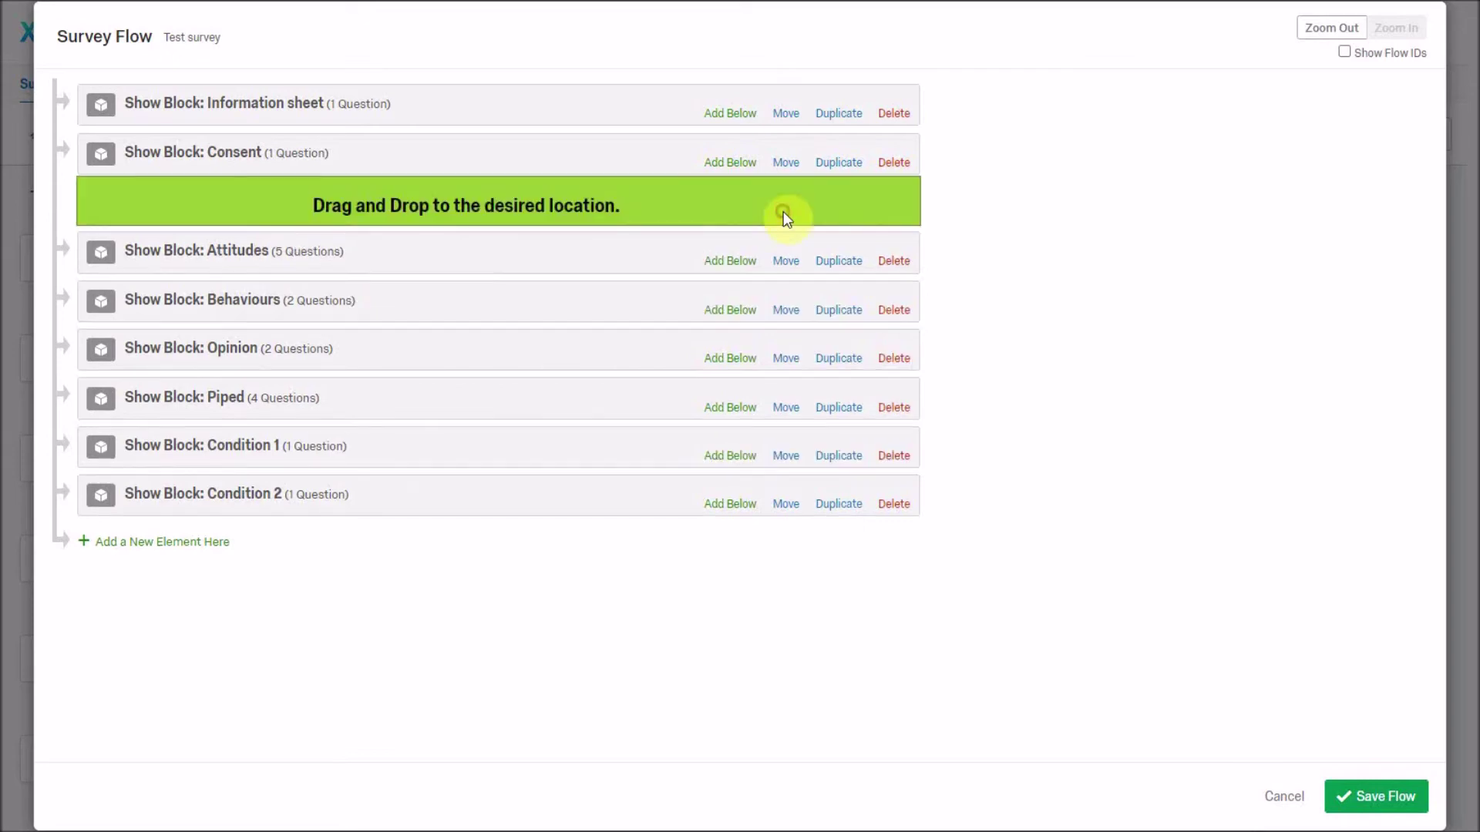
{"action": "left_click_drag", "start_coordinate": [783, 213], "coordinate": [717, 510]}
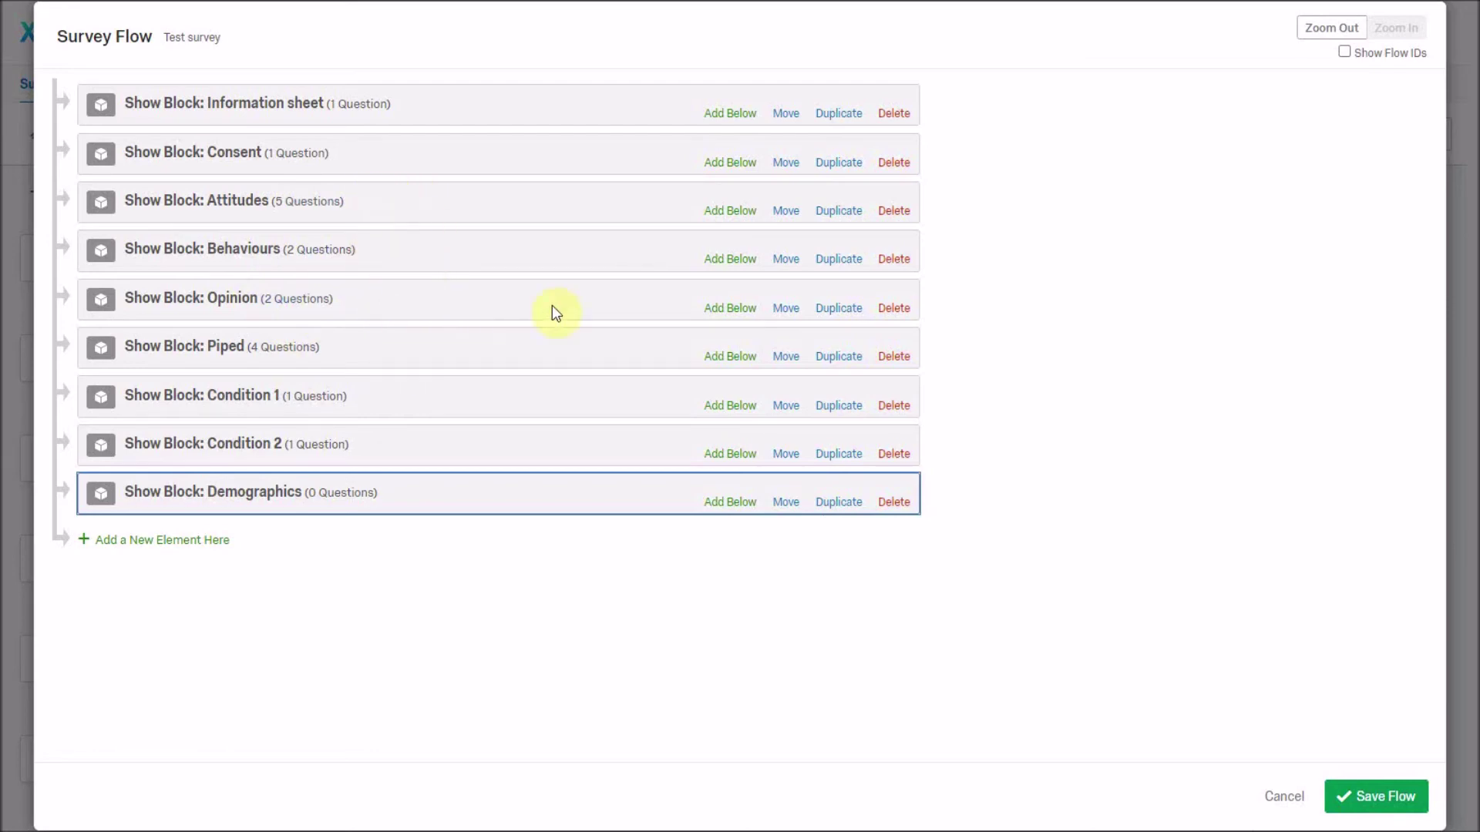
Add a randomizer below the Consent block and move the Attitudes, Behaviours, Opinion and Piped blocks into it
{"action": "left_click", "coordinate": [729, 171]}
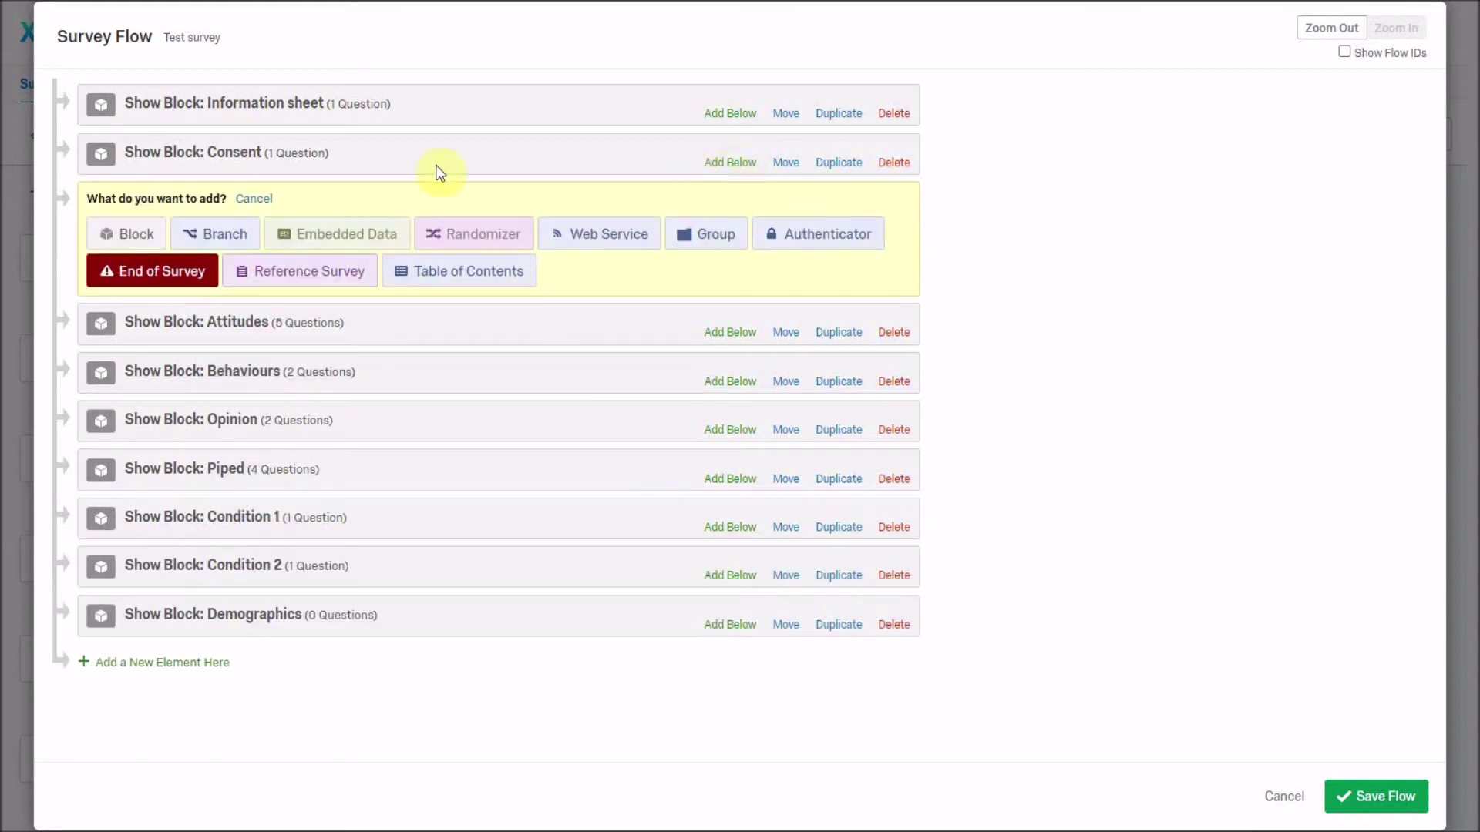
{"action": "left_click", "coordinate": [480, 229]}
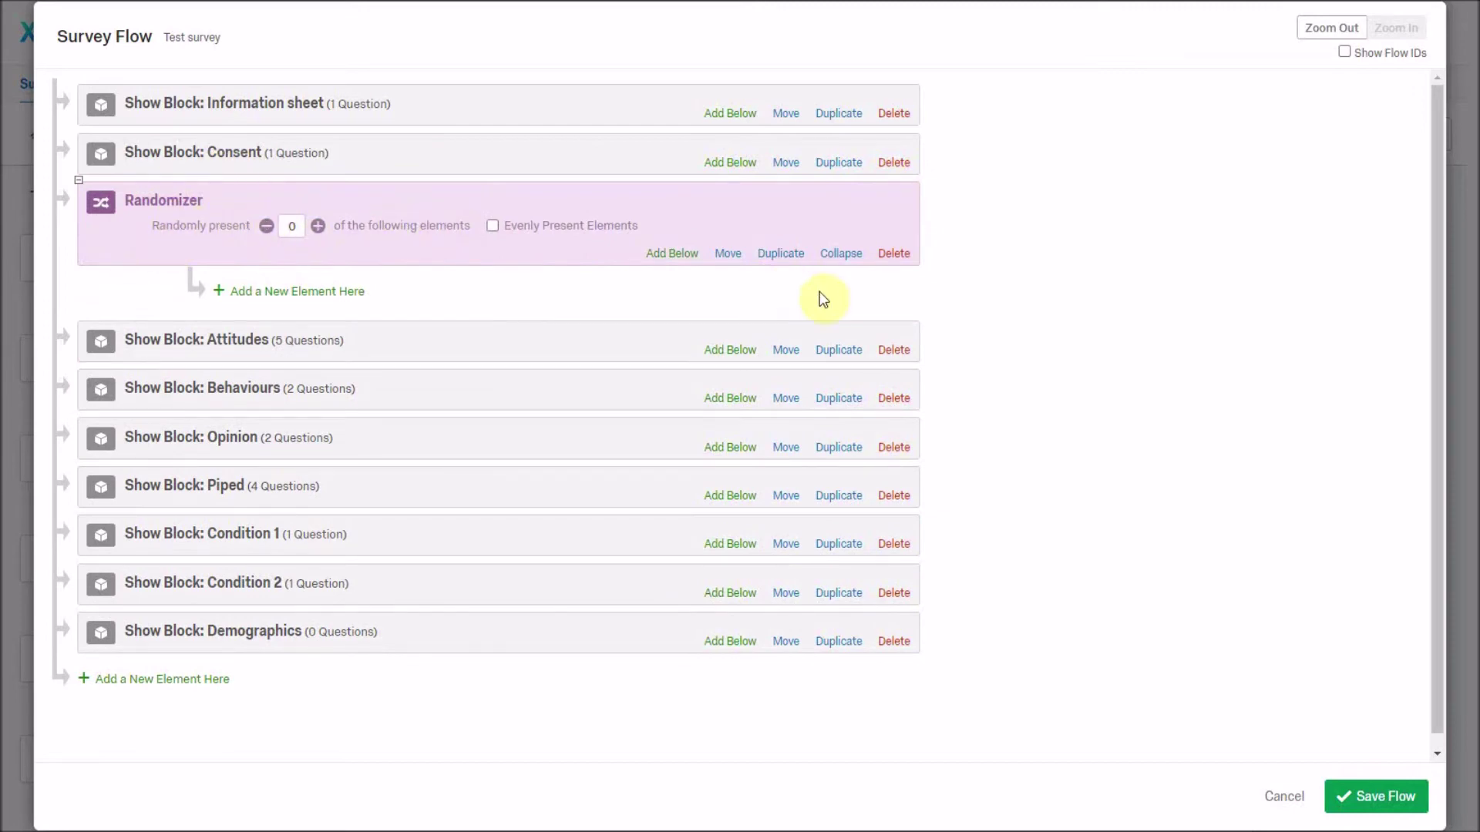
{"action": "left_click_drag", "start_coordinate": [788, 348], "coordinate": [779, 320]}
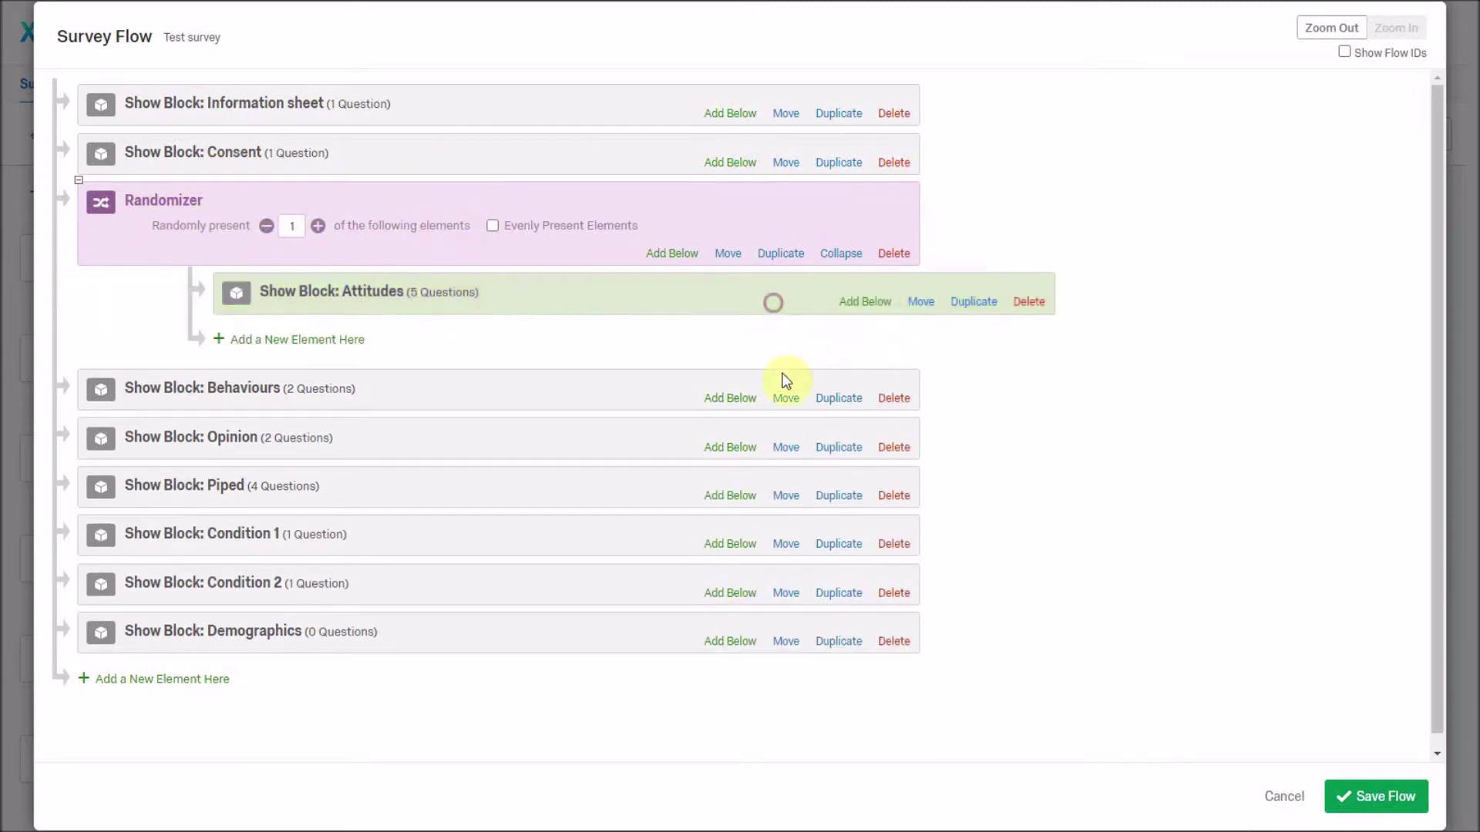
{"action": "left_click_drag", "start_coordinate": [786, 395], "coordinate": [764, 335]}
{"action": "left_click_drag", "start_coordinate": [786, 446], "coordinate": [766, 406]}
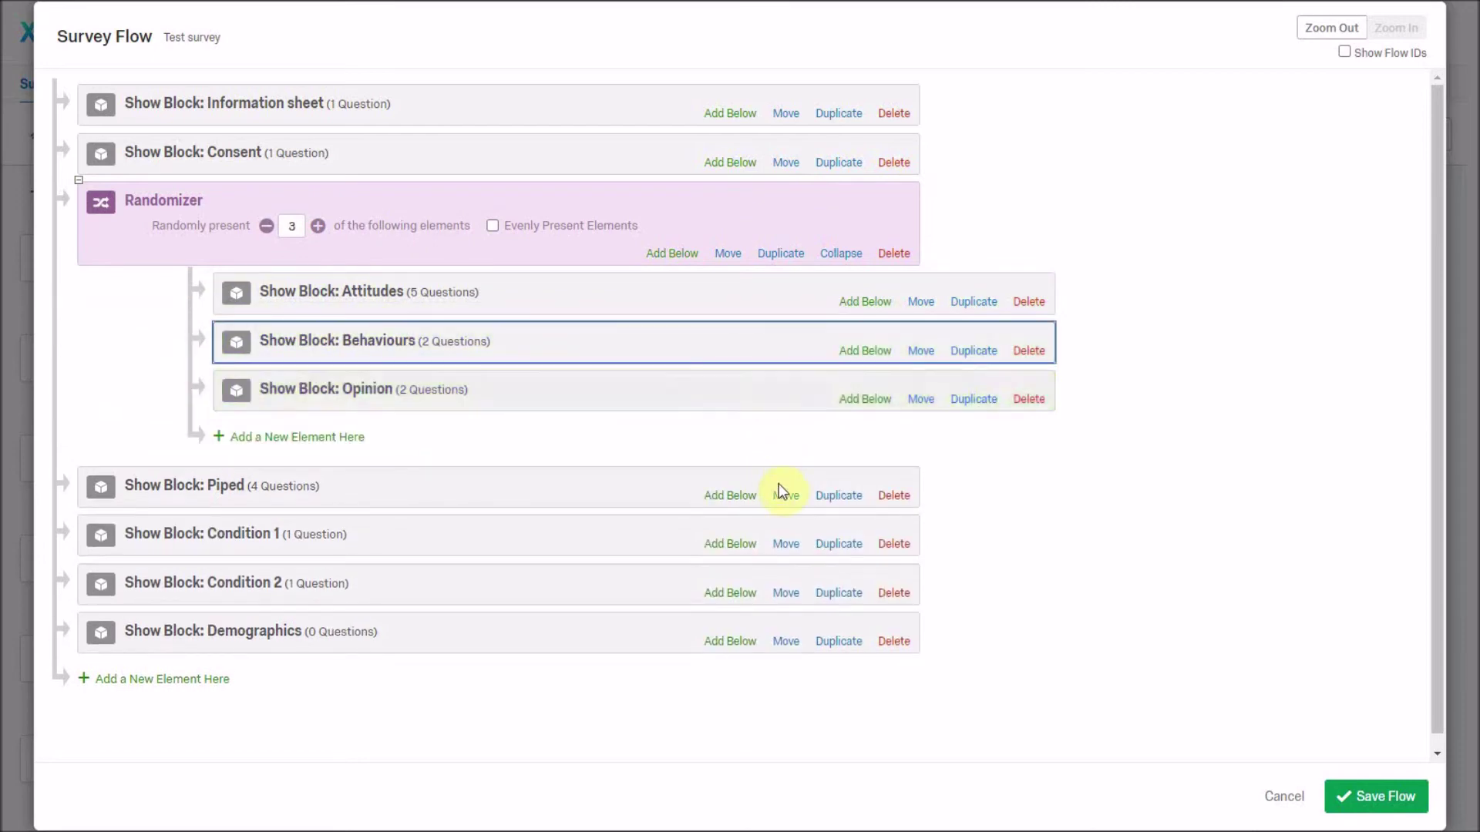
{"action": "left_click_drag", "start_coordinate": [785, 490], "coordinate": [766, 438]}
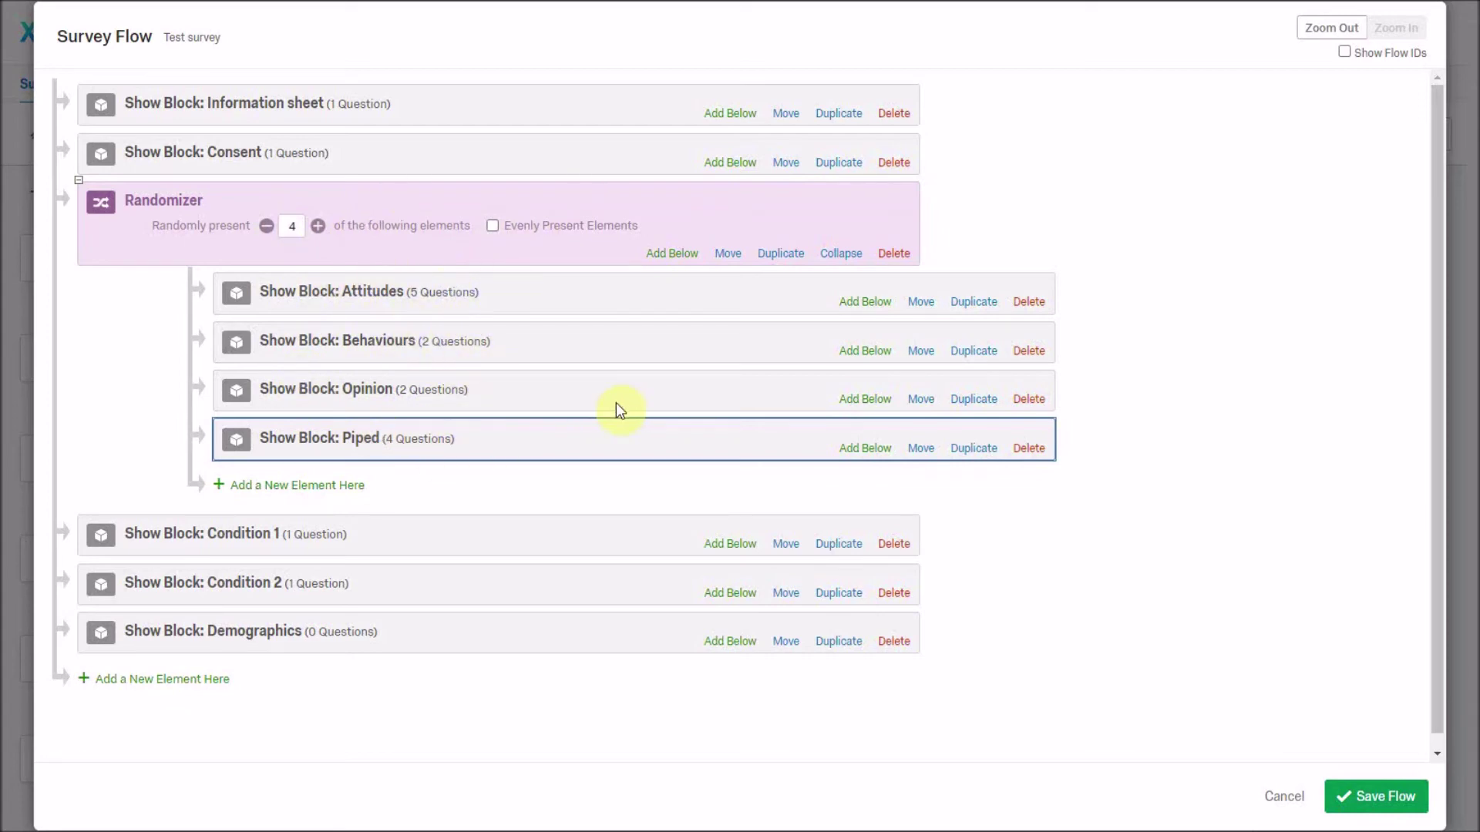
Add a second randomizer below the first one and move the Condition 1 and Condition 2 blocks into it
{"action": "left_click", "coordinate": [685, 259]}
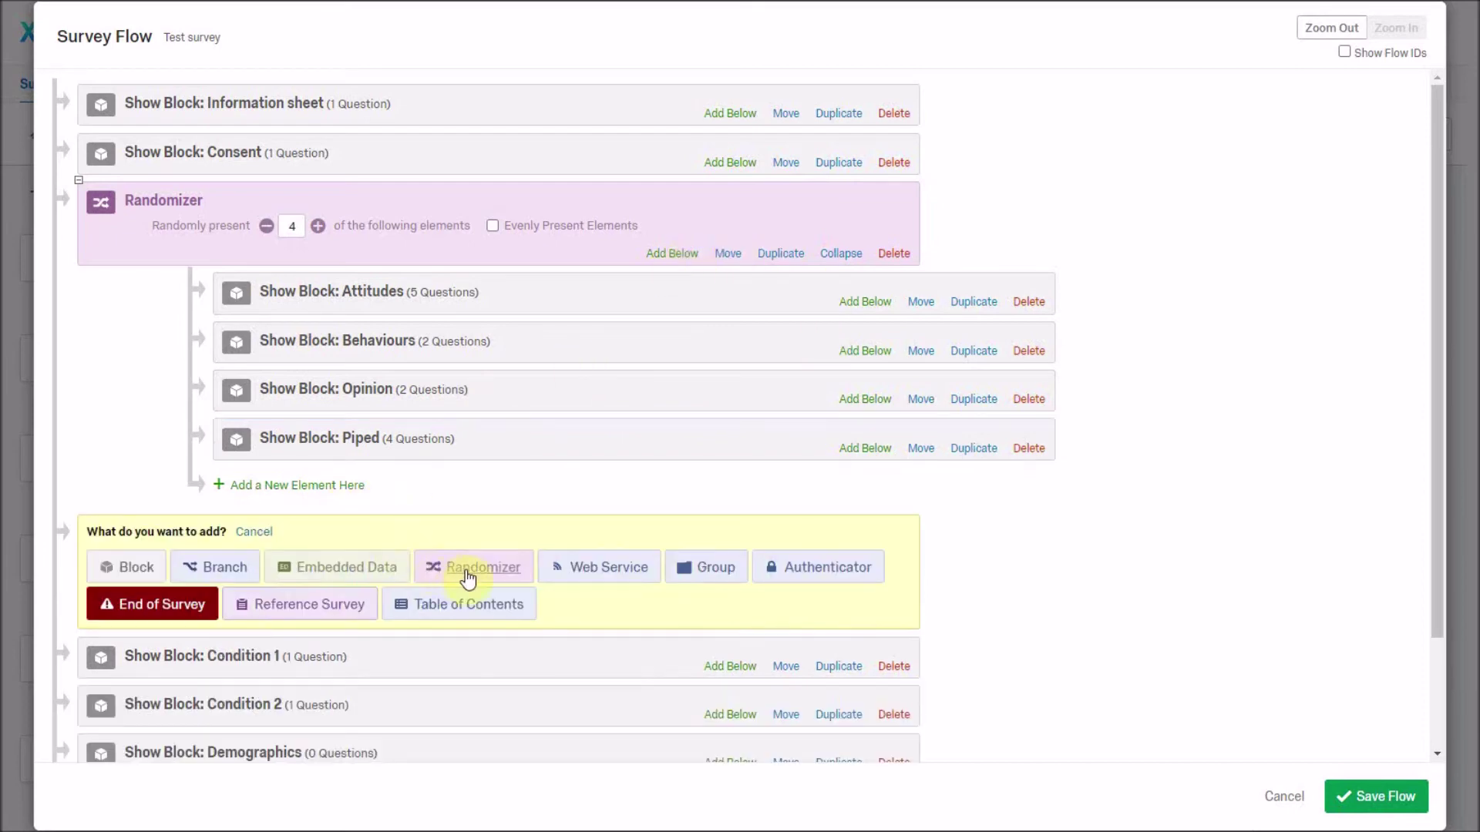
{"action": "left_click", "coordinate": [465, 571]}
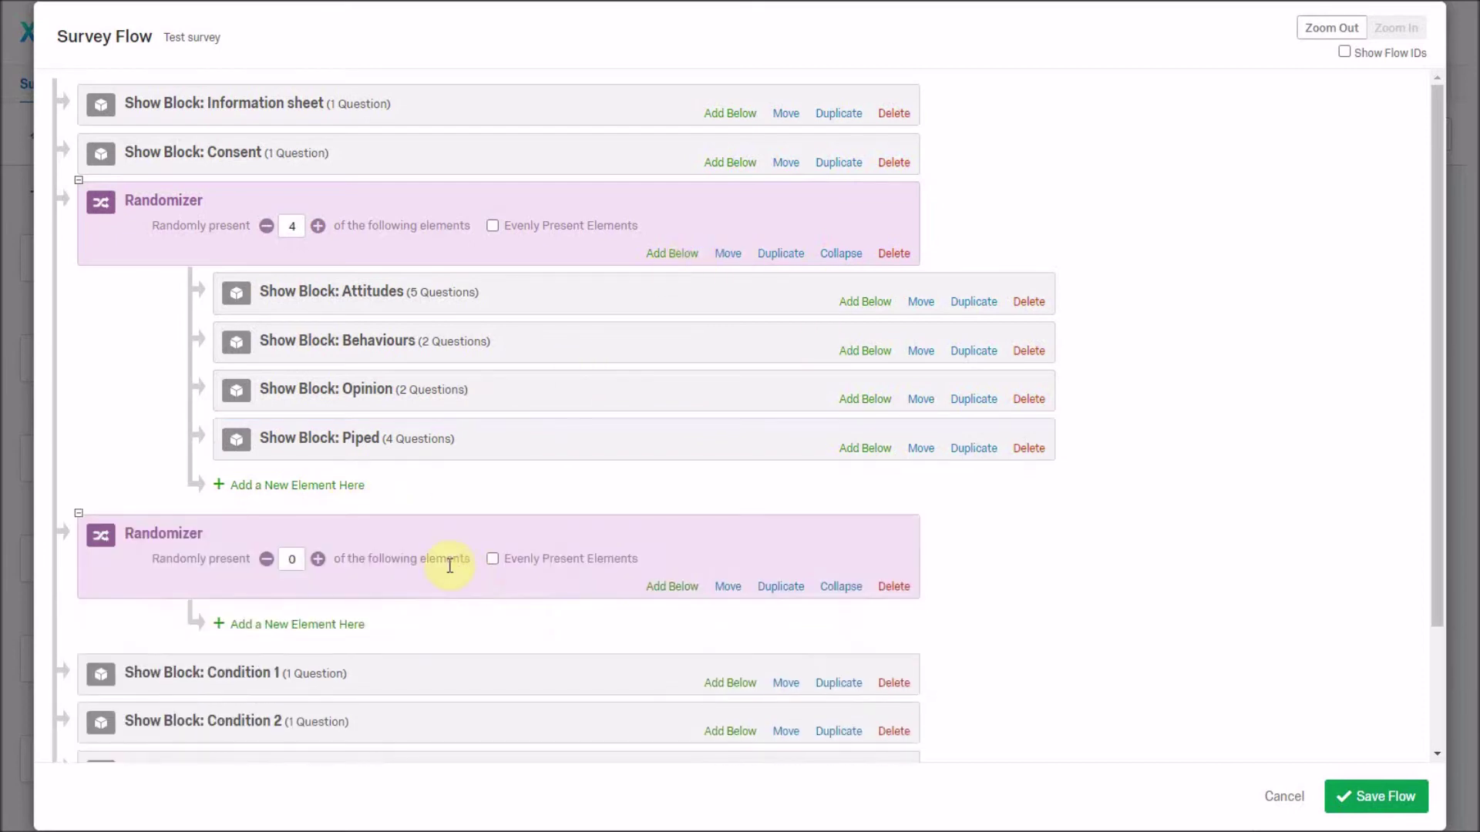
{"action": "left_click", "coordinate": [788, 684]}
{"action": "left_click_drag", "start_coordinate": [758, 663], "coordinate": [747, 622]}
{"action": "left_click_drag", "start_coordinate": [782, 729], "coordinate": [751, 671]}
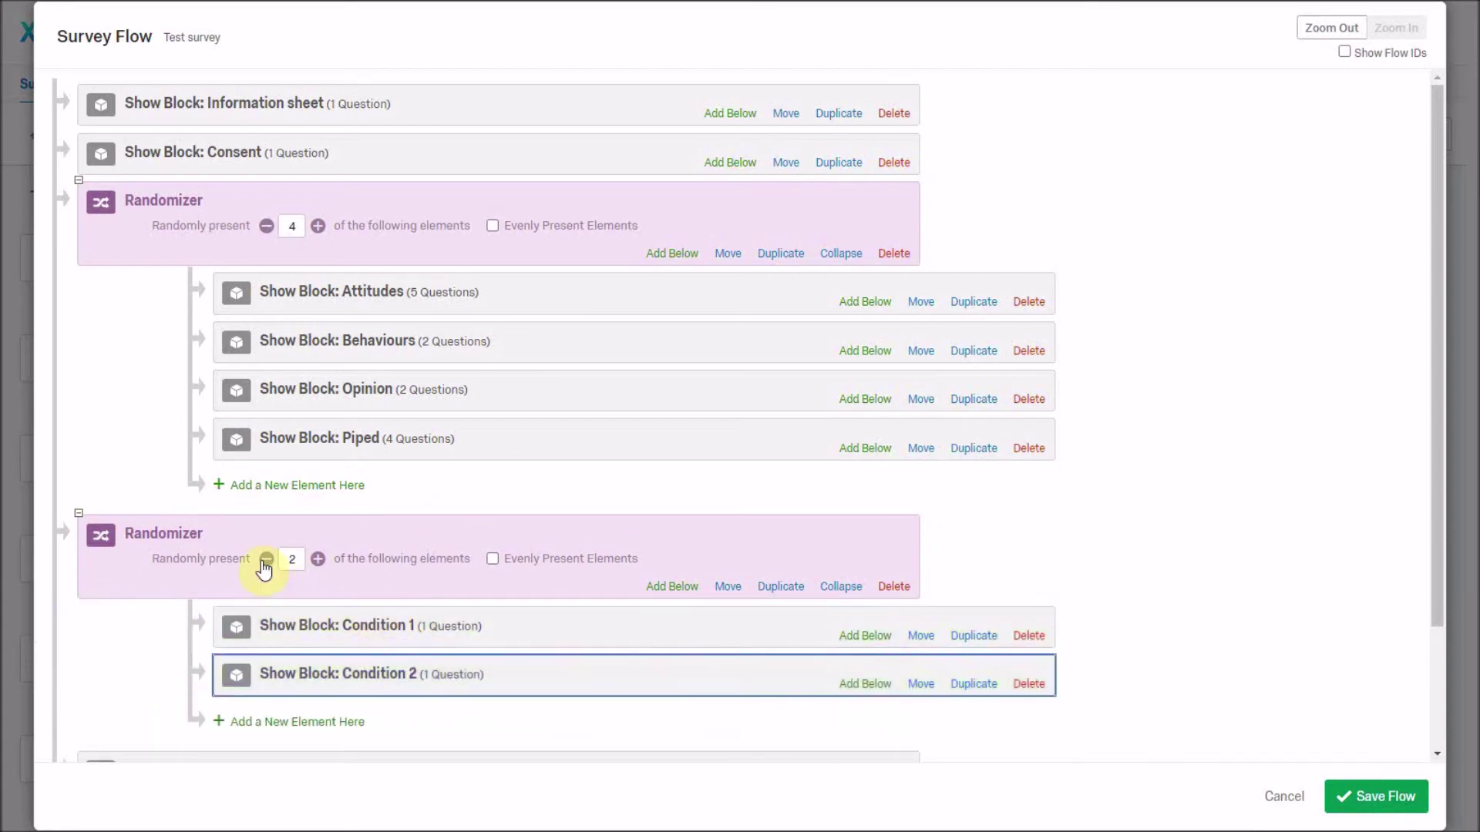
Set the second randomizer to randomly present only 1 of its two condition blocks
{"action": "scroll", "coordinate": [524, 531], "scroll_direction": "down", "scroll_amount": 2}
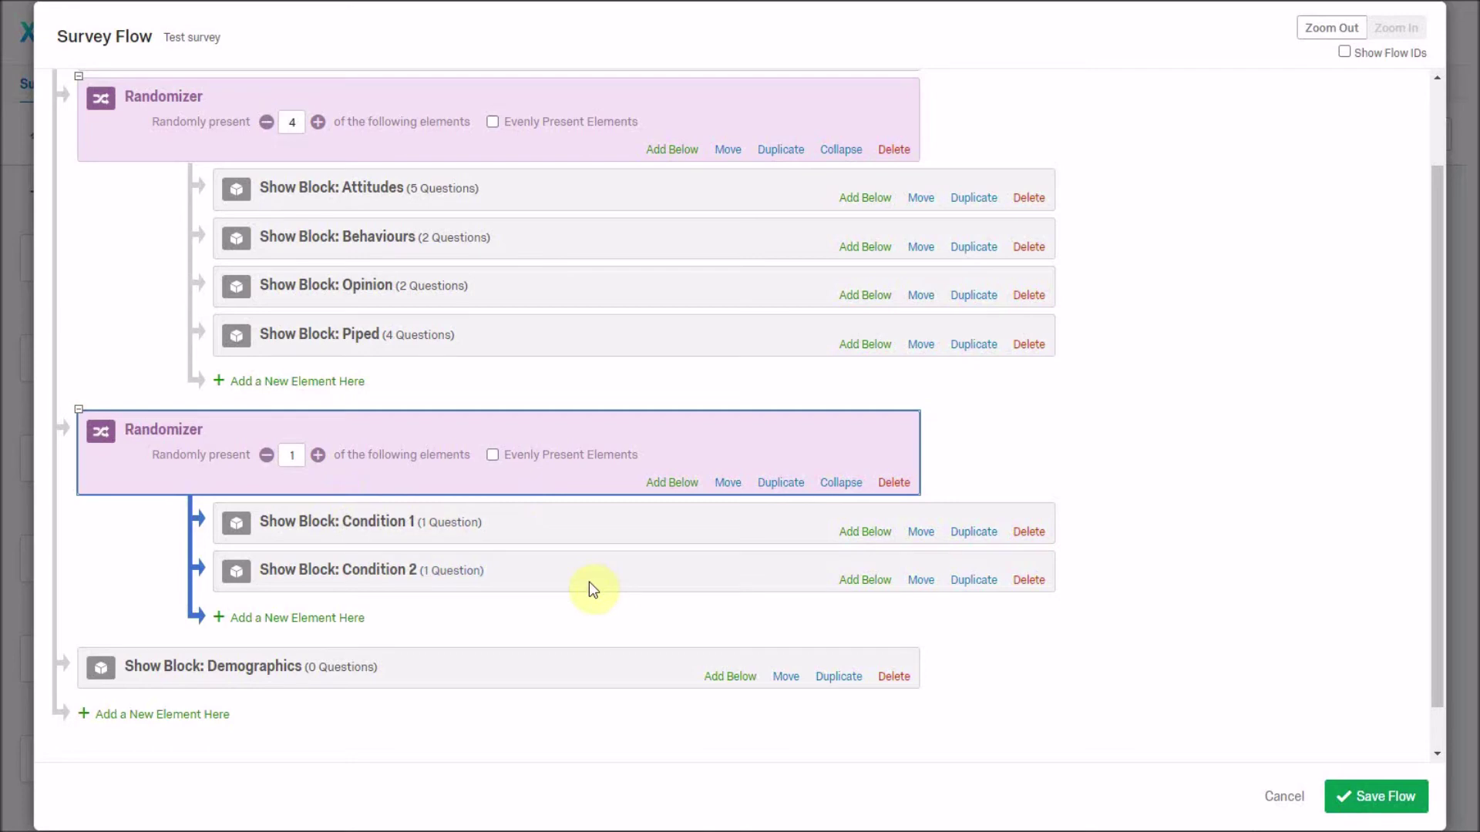
{"action": "left_click", "coordinate": [852, 531]}
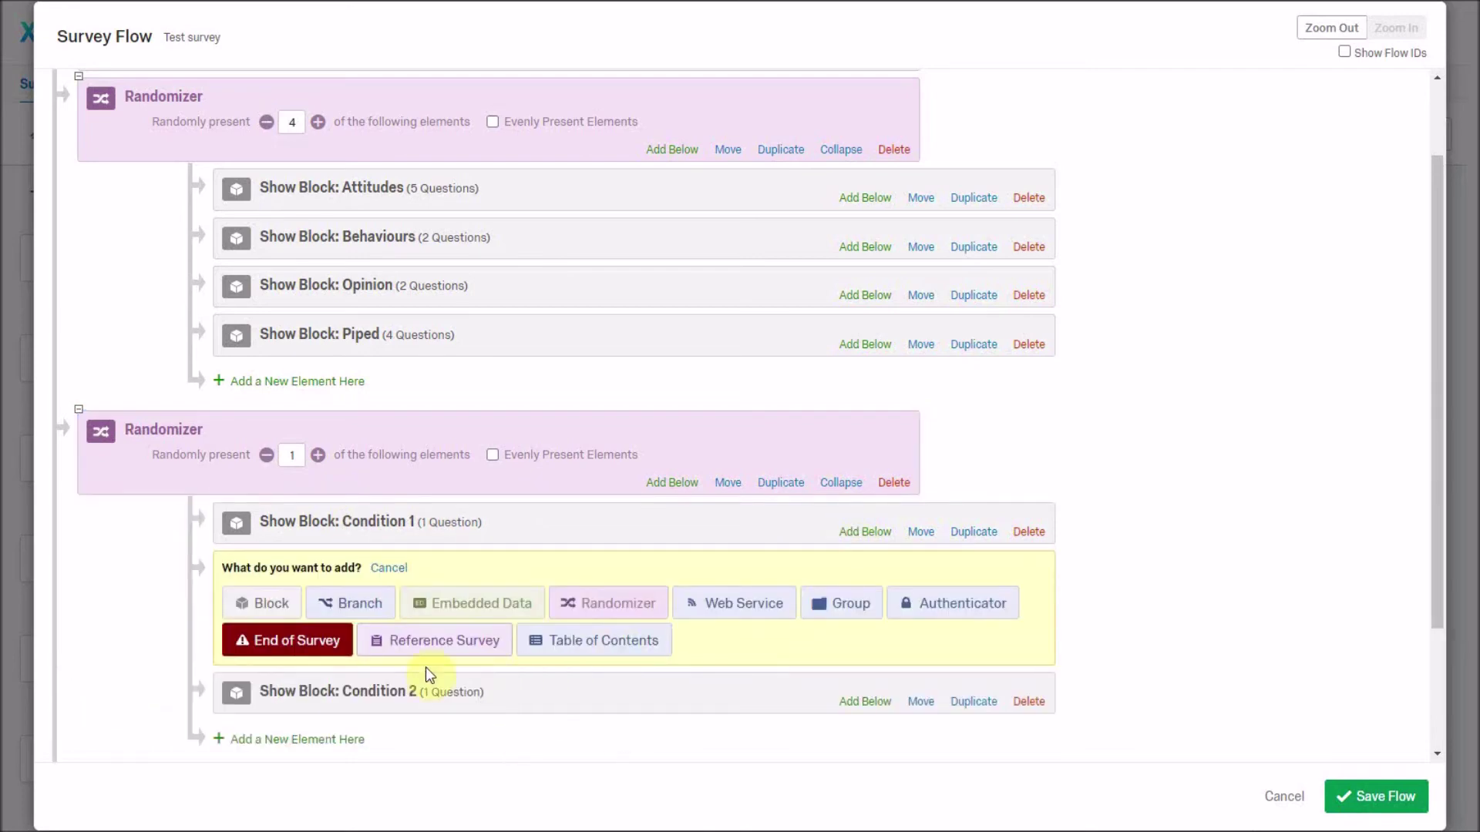
{"action": "left_click", "coordinate": [395, 568]}
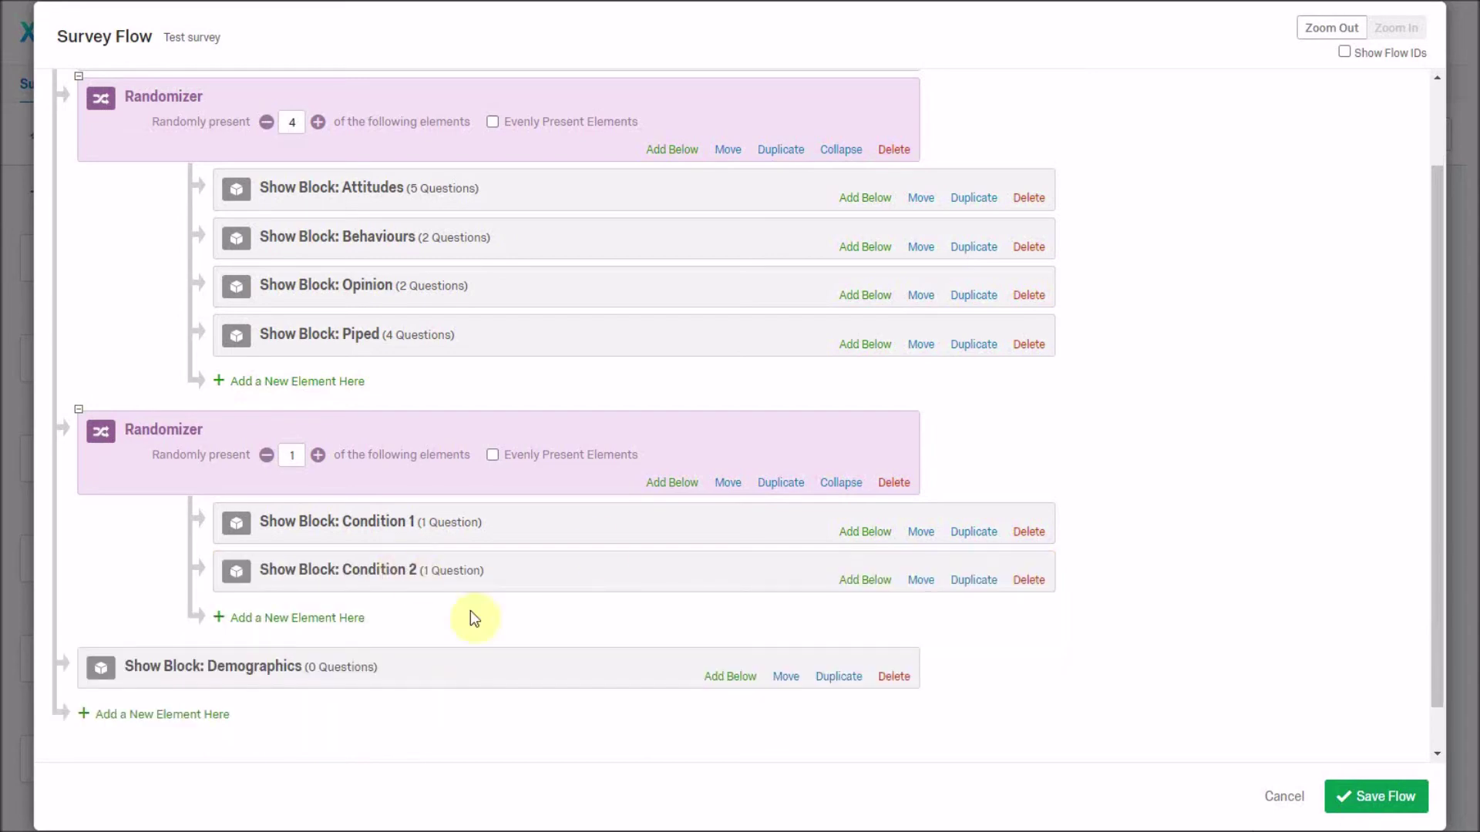
{"action": "scroll", "coordinate": [589, 472], "scroll_direction": "up", "scroll_amount": 1}
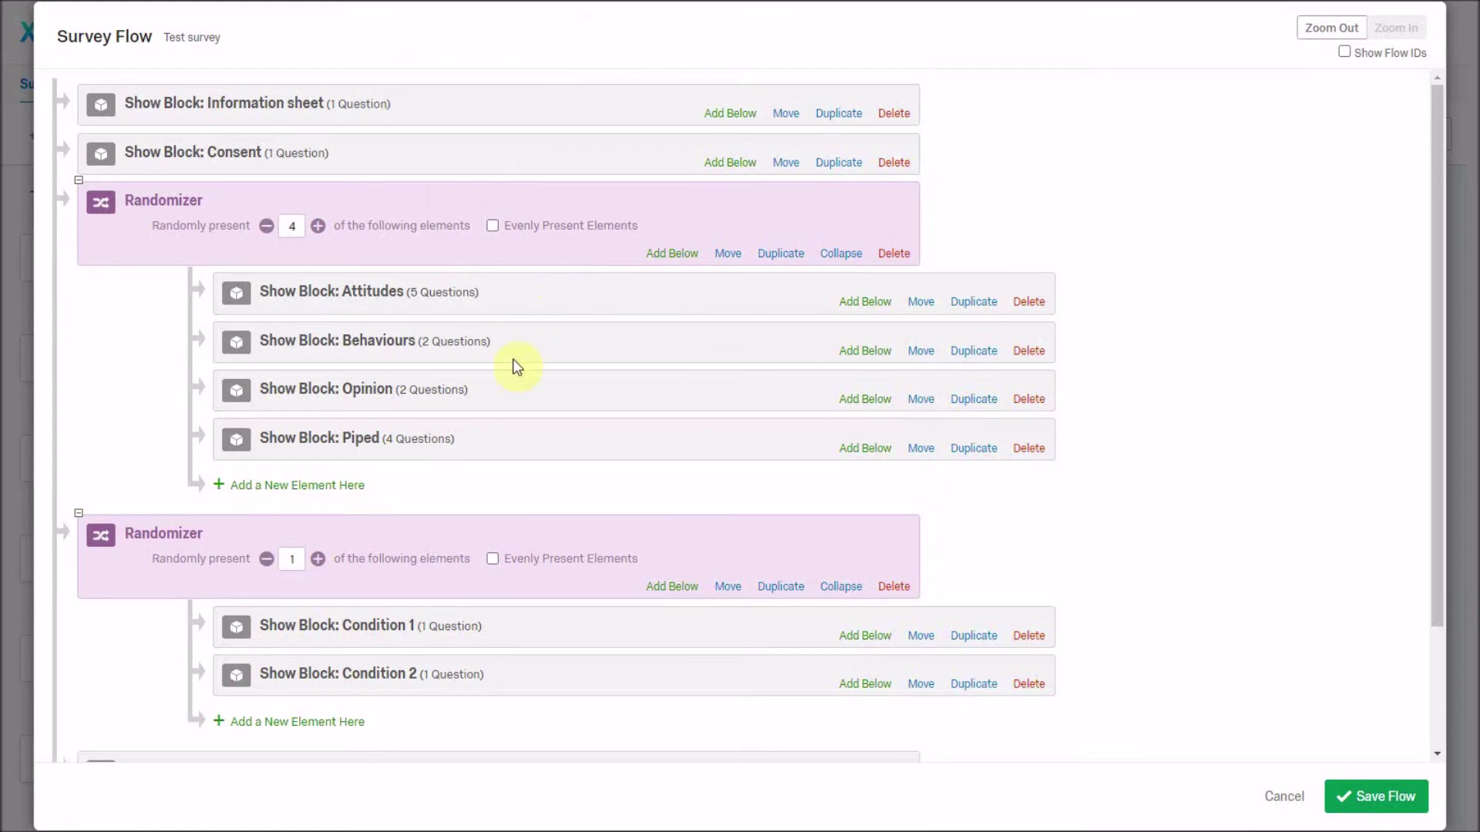
{"action": "scroll", "coordinate": [532, 679], "scroll_direction": "down", "scroll_amount": 1}
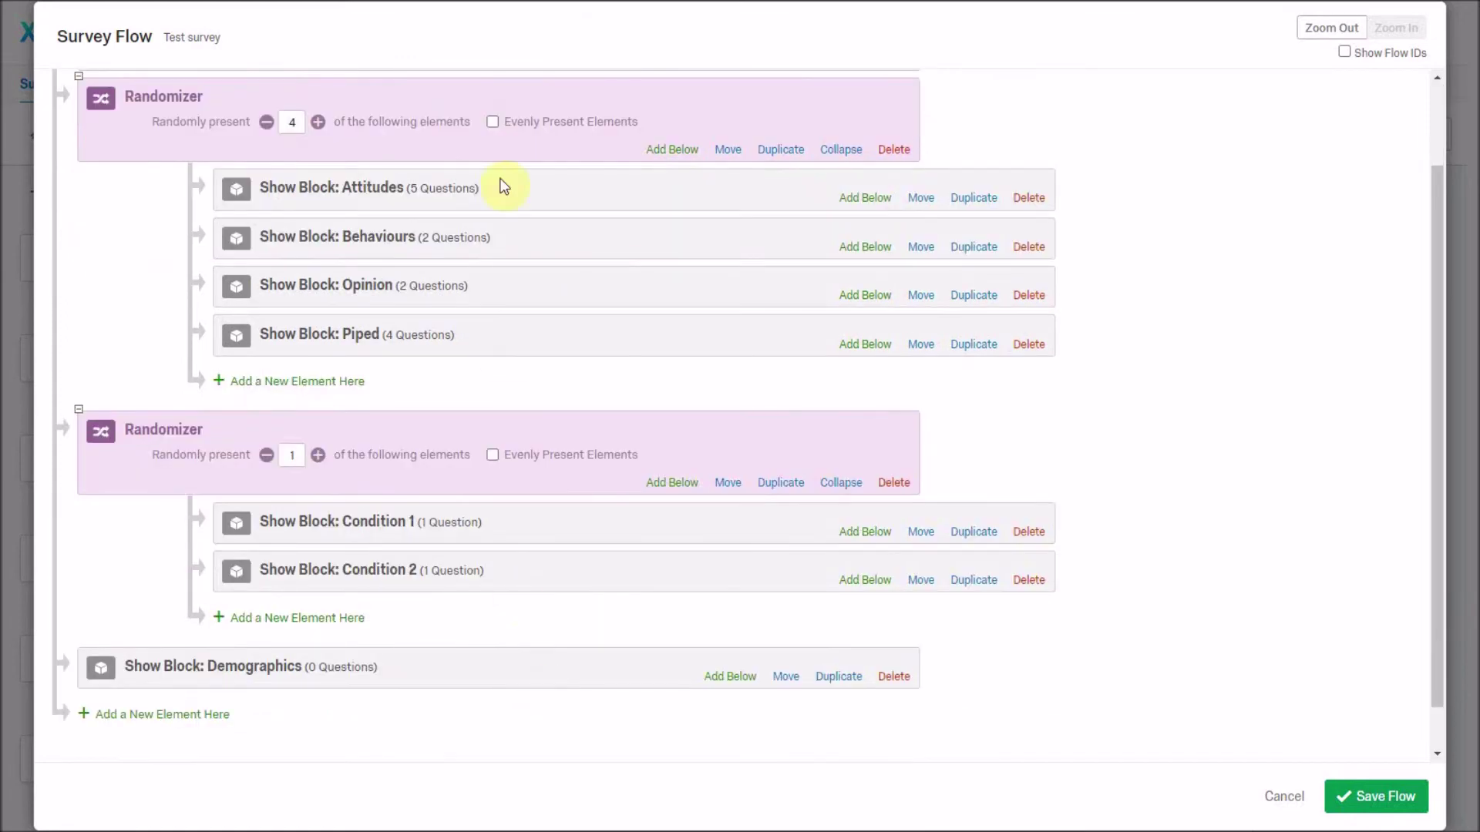
{"action": "scroll", "coordinate": [504, 186], "scroll_direction": "up", "scroll_amount": 1}
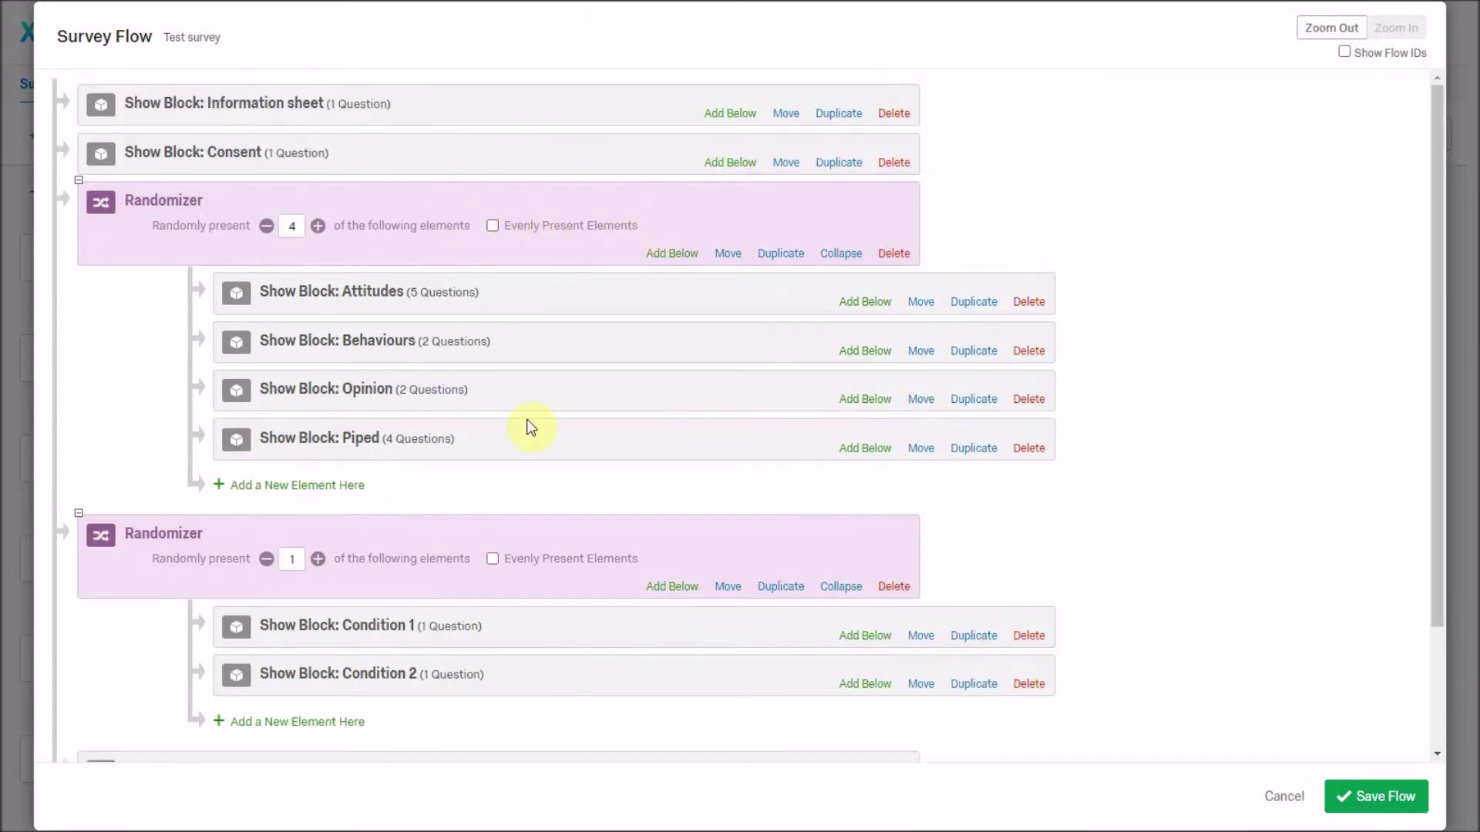
{"action": "scroll", "coordinate": [646, 337], "scroll_direction": "down", "scroll_amount": 1}
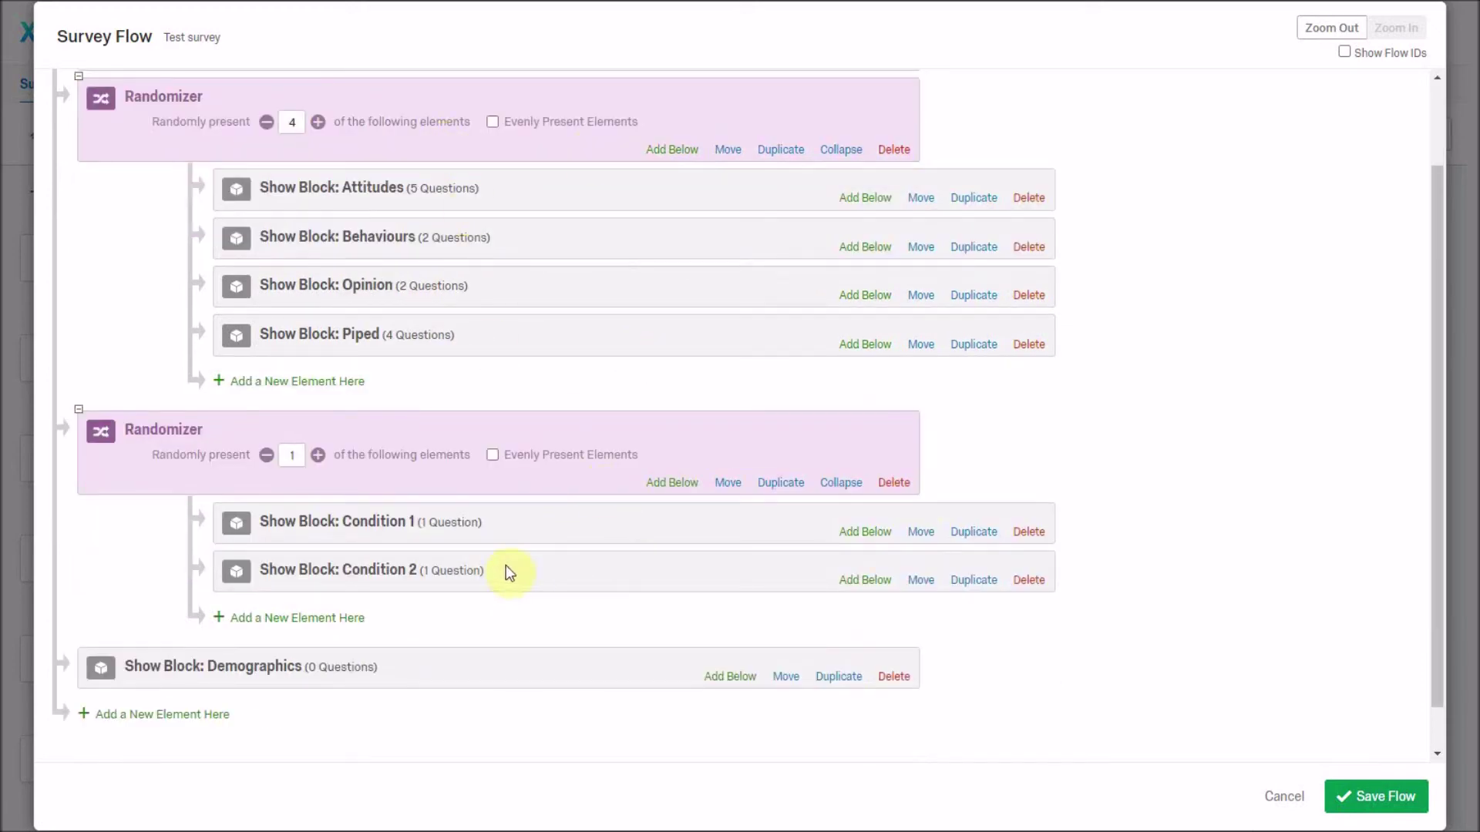
{"action": "scroll", "coordinate": [487, 524], "scroll_direction": "up", "scroll_amount": 1}
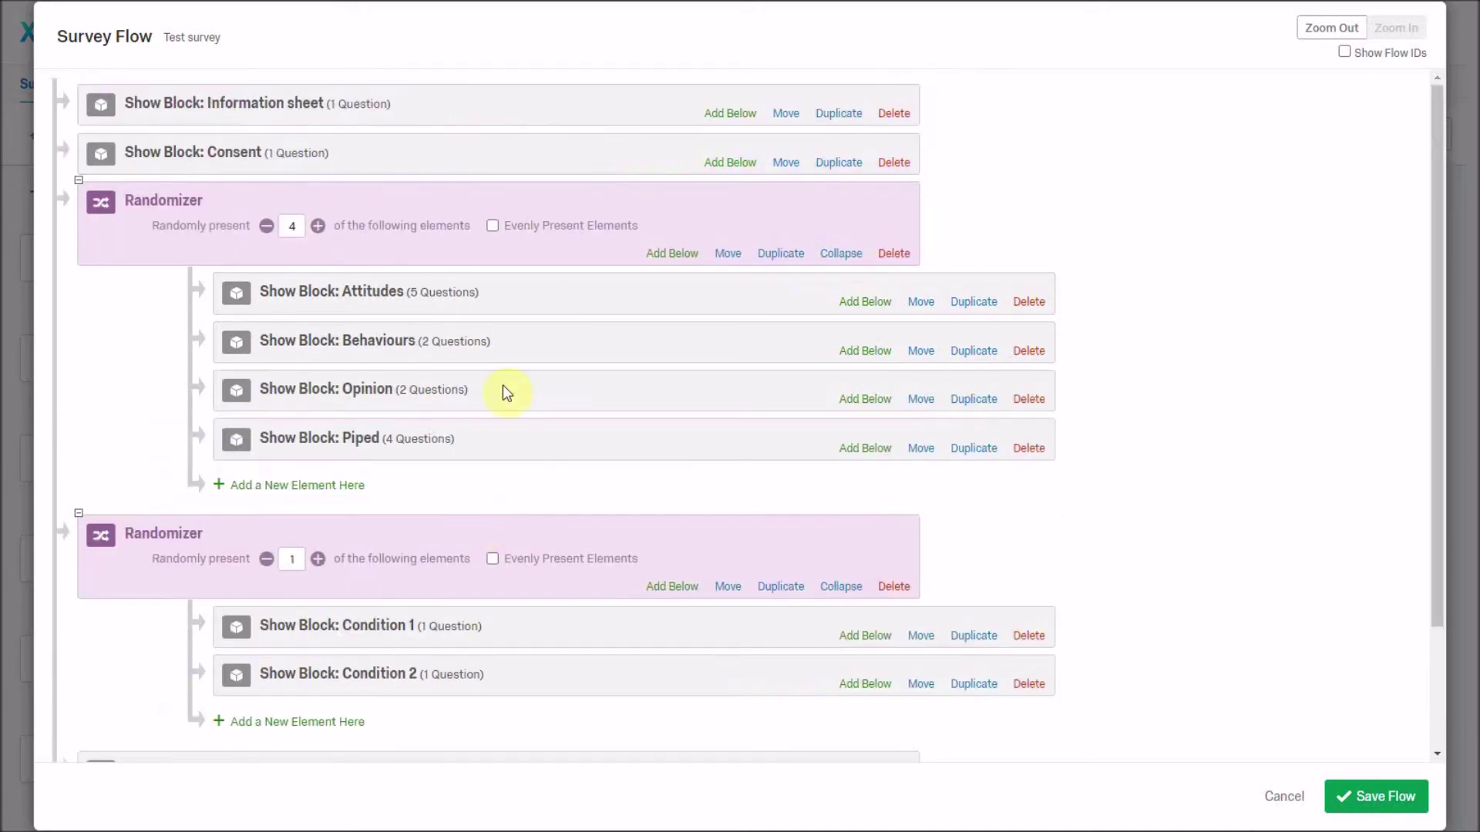
Add a branch with a condition below the Consent block and inspect its available condition types and questions
{"action": "left_click", "coordinate": [728, 162]}
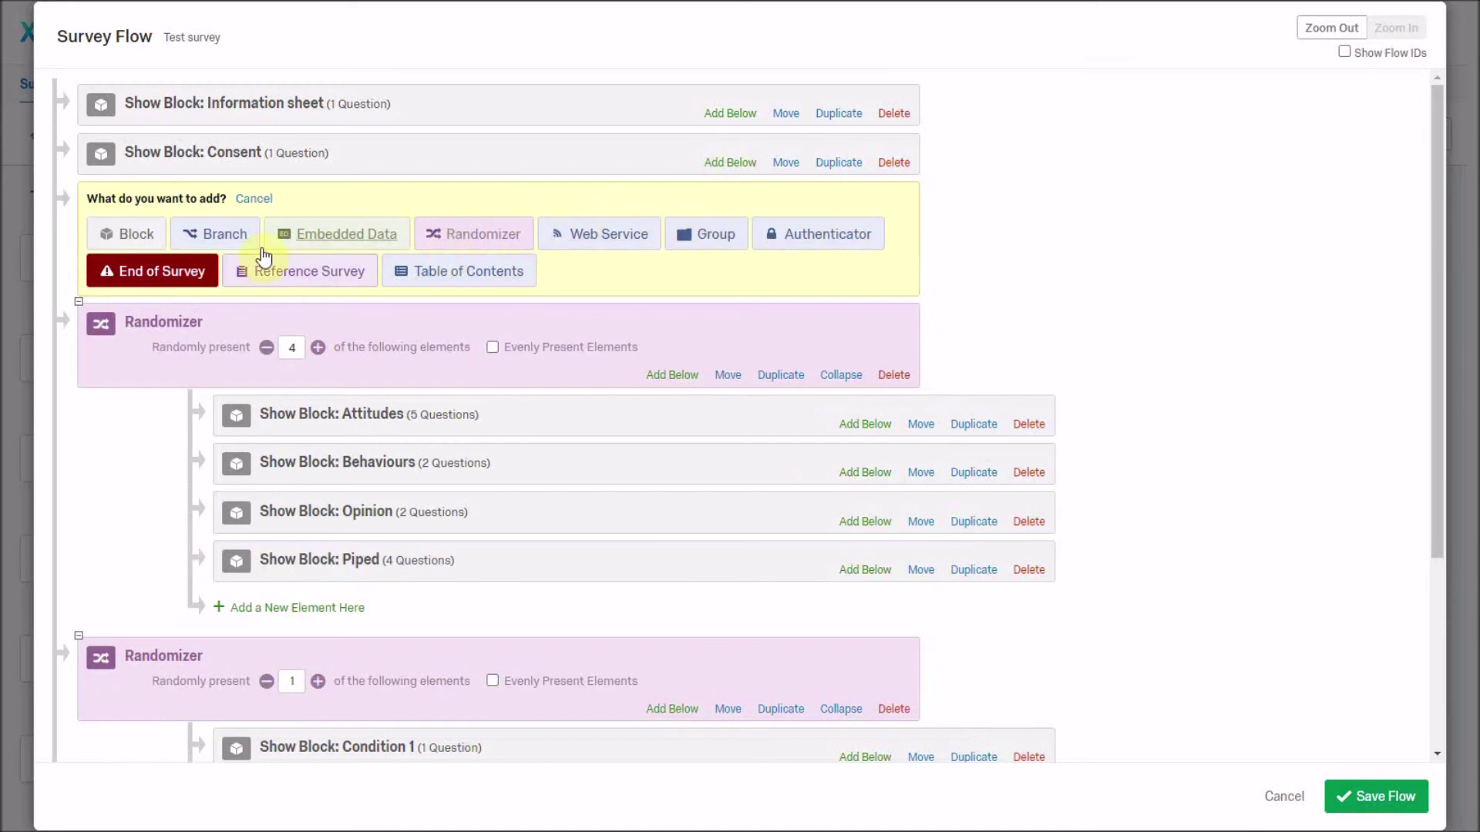
{"action": "left_click", "coordinate": [224, 234]}
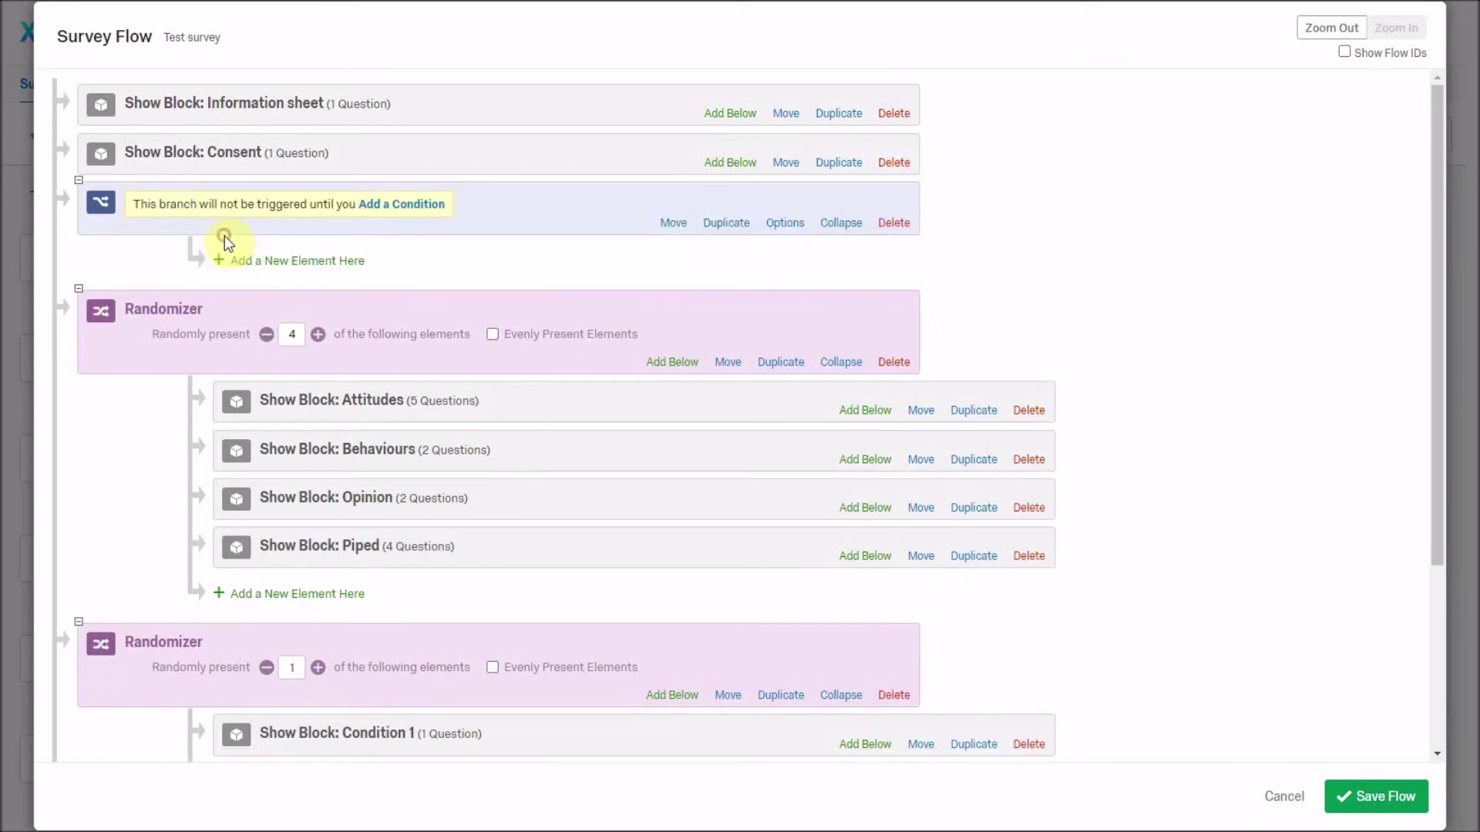
{"action": "left_click", "coordinate": [389, 205]}
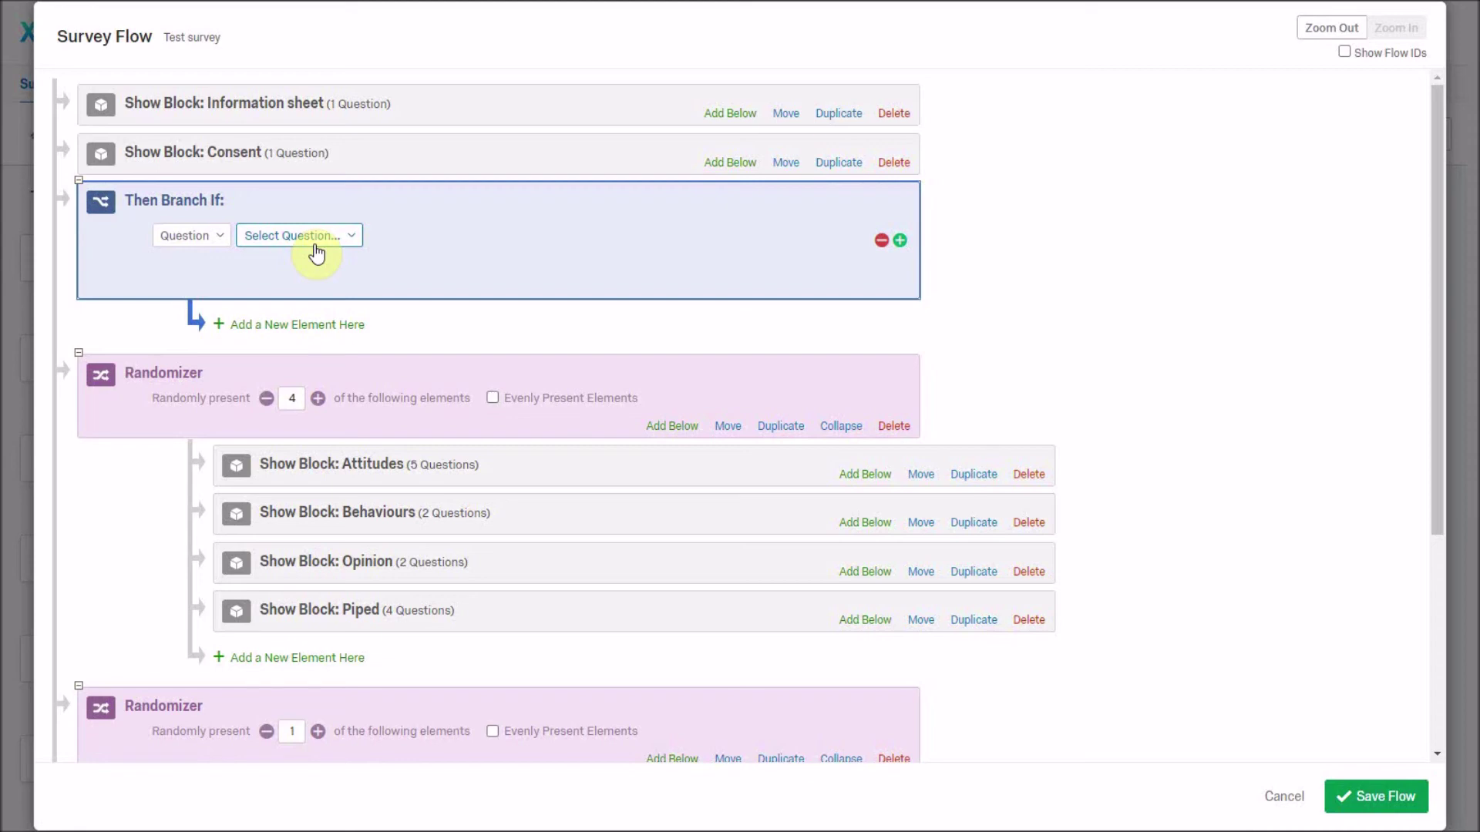
{"action": "left_click", "coordinate": [224, 241]}
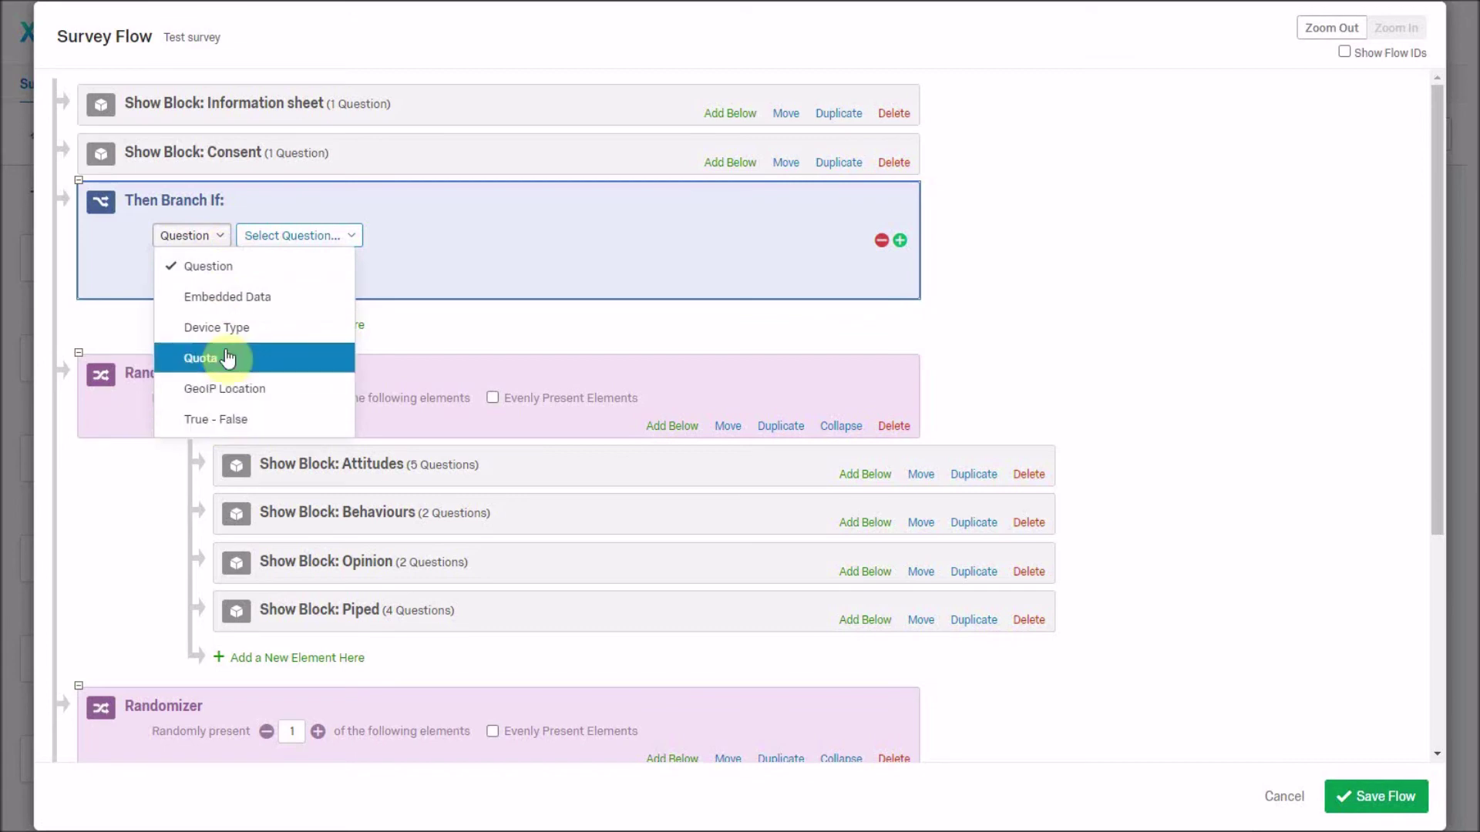
{"action": "left_click", "coordinate": [274, 241]}
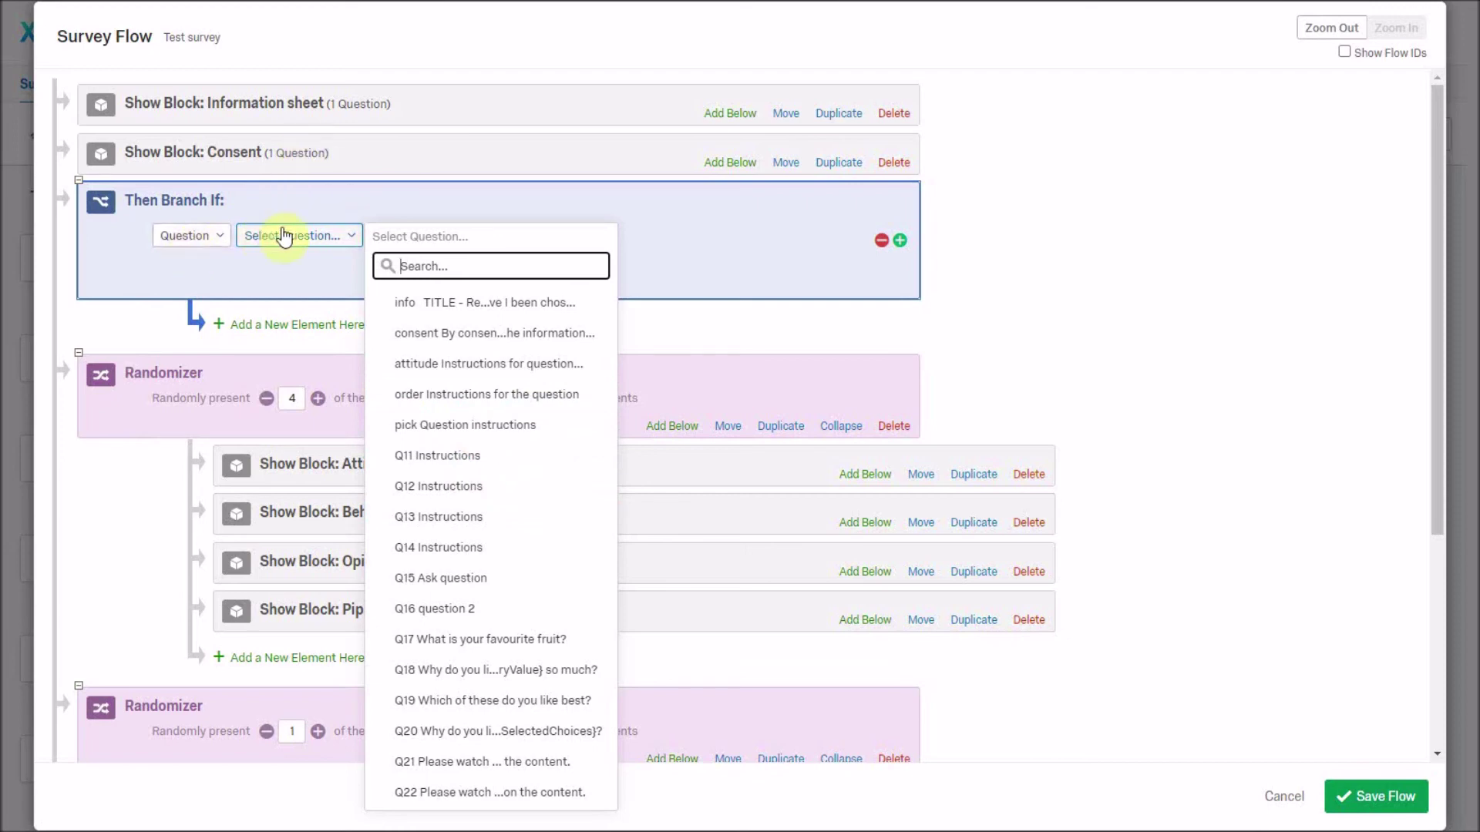
{"action": "left_click", "coordinate": [222, 246]}
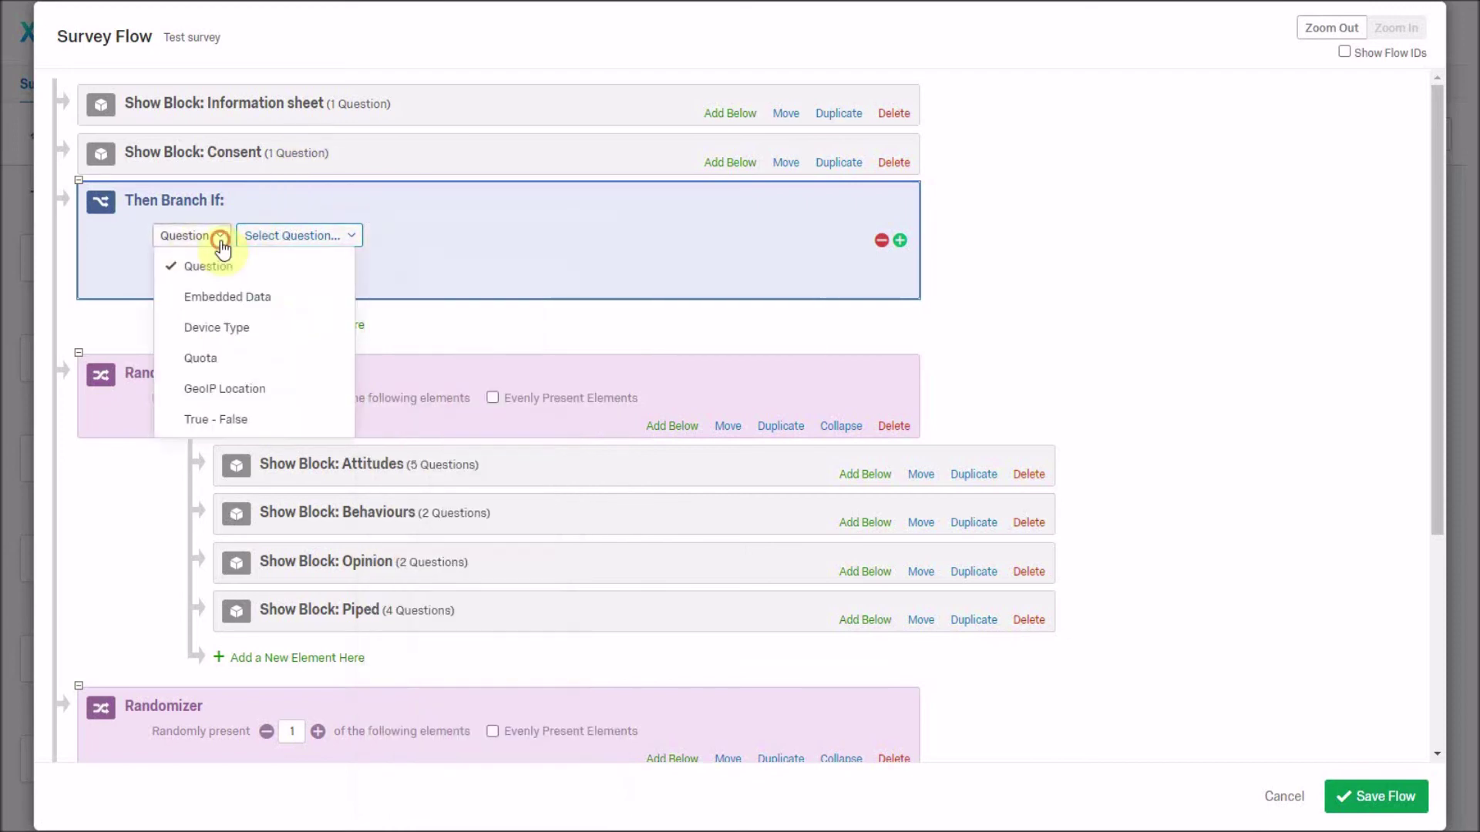
Try Device Type is Mobile as the branch condition, followed by GeoIP Location
{"action": "left_click", "coordinate": [225, 332]}
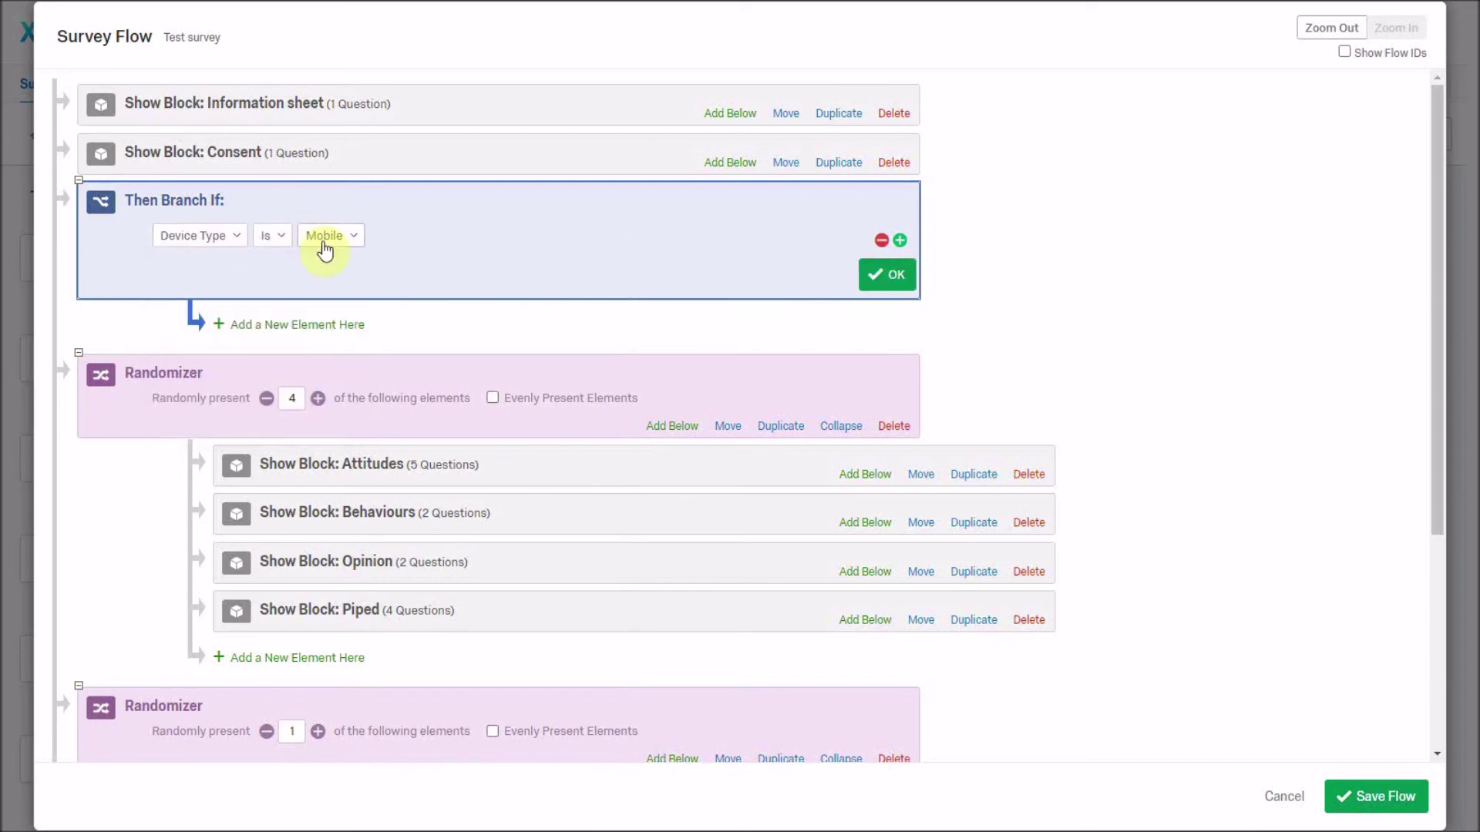
{"action": "left_click", "coordinate": [324, 237]}
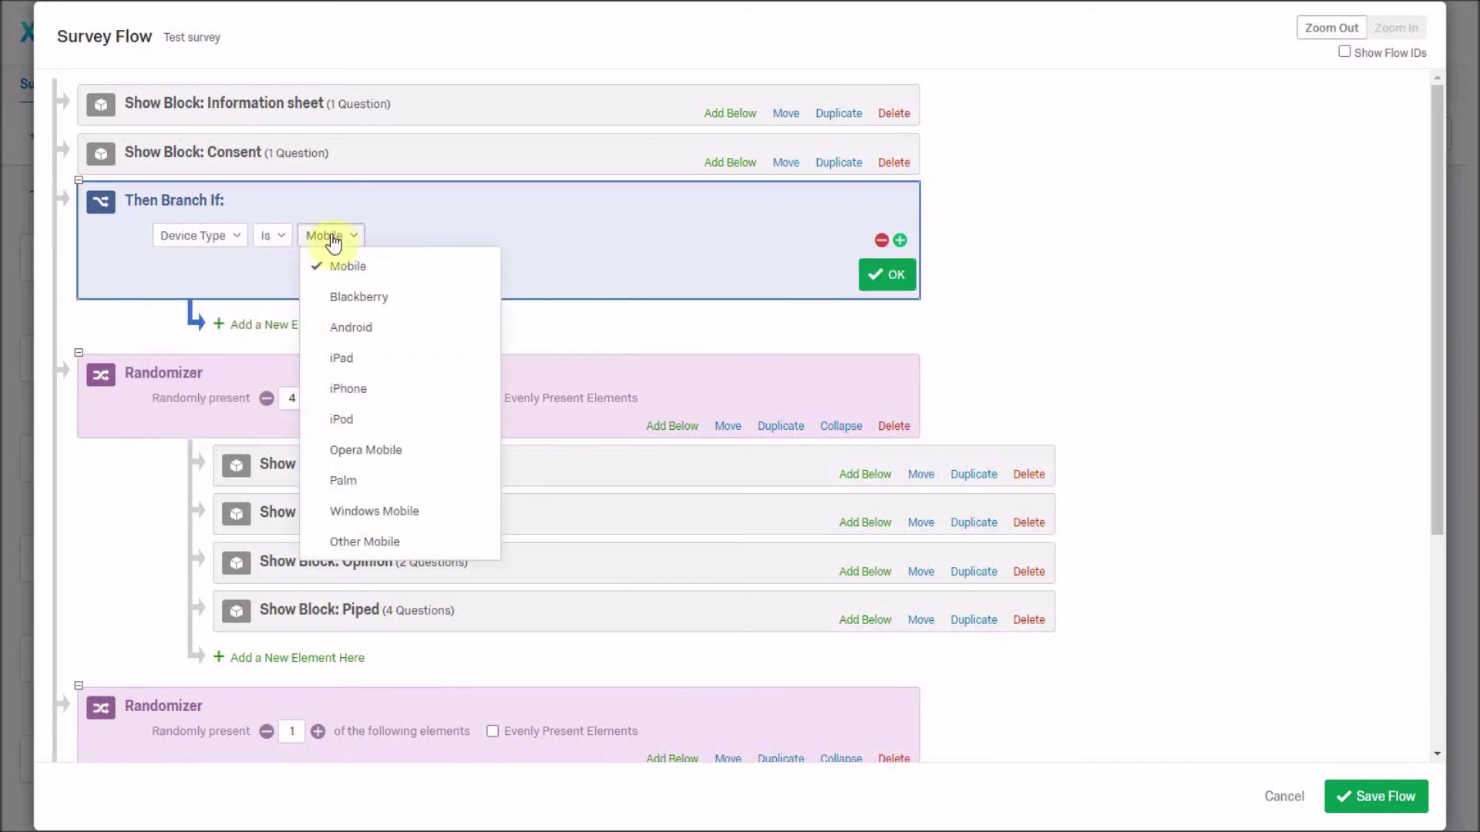
{"action": "left_click", "coordinate": [231, 240]}
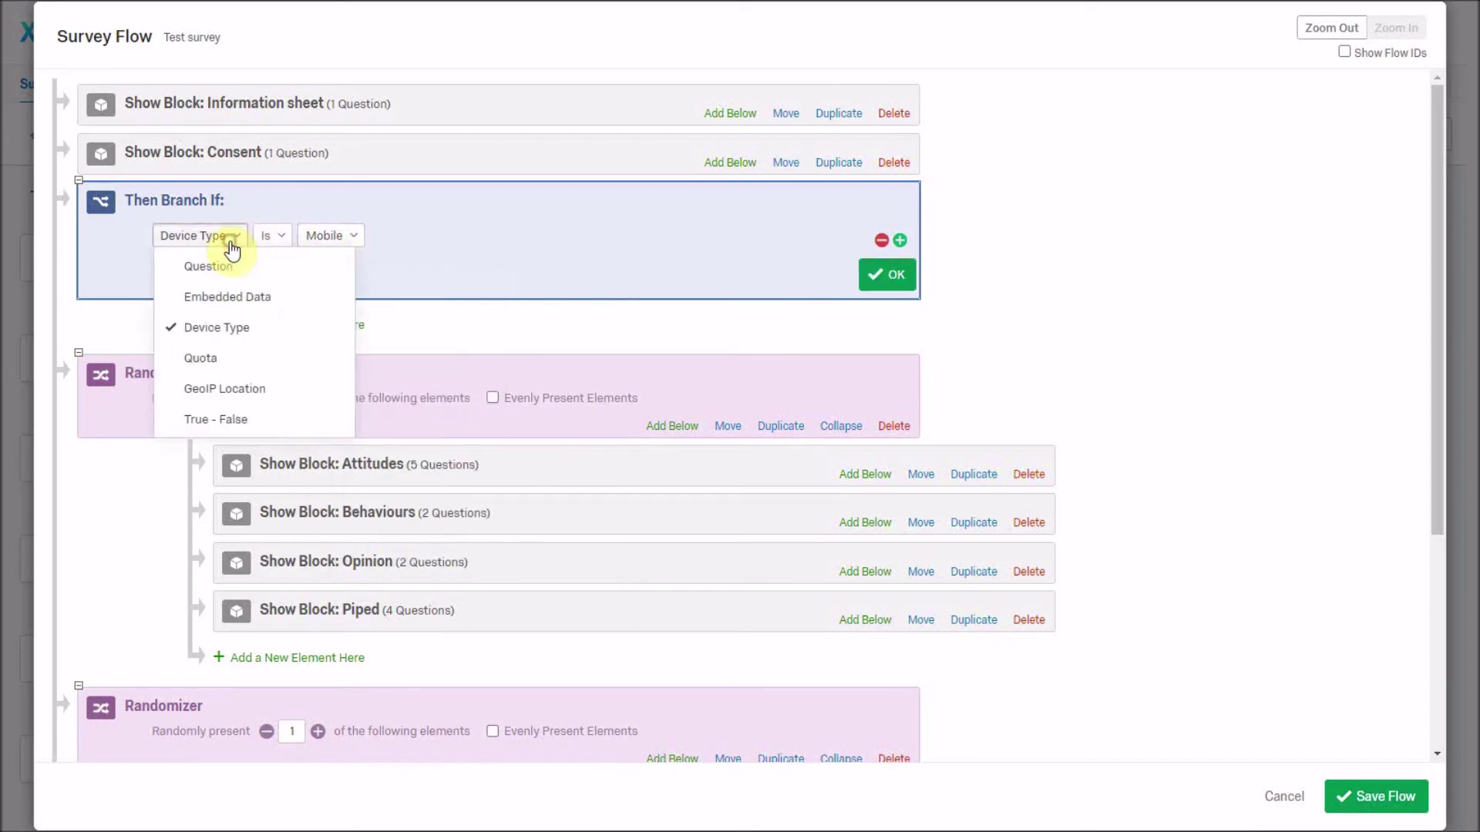
{"action": "left_click", "coordinate": [230, 393]}
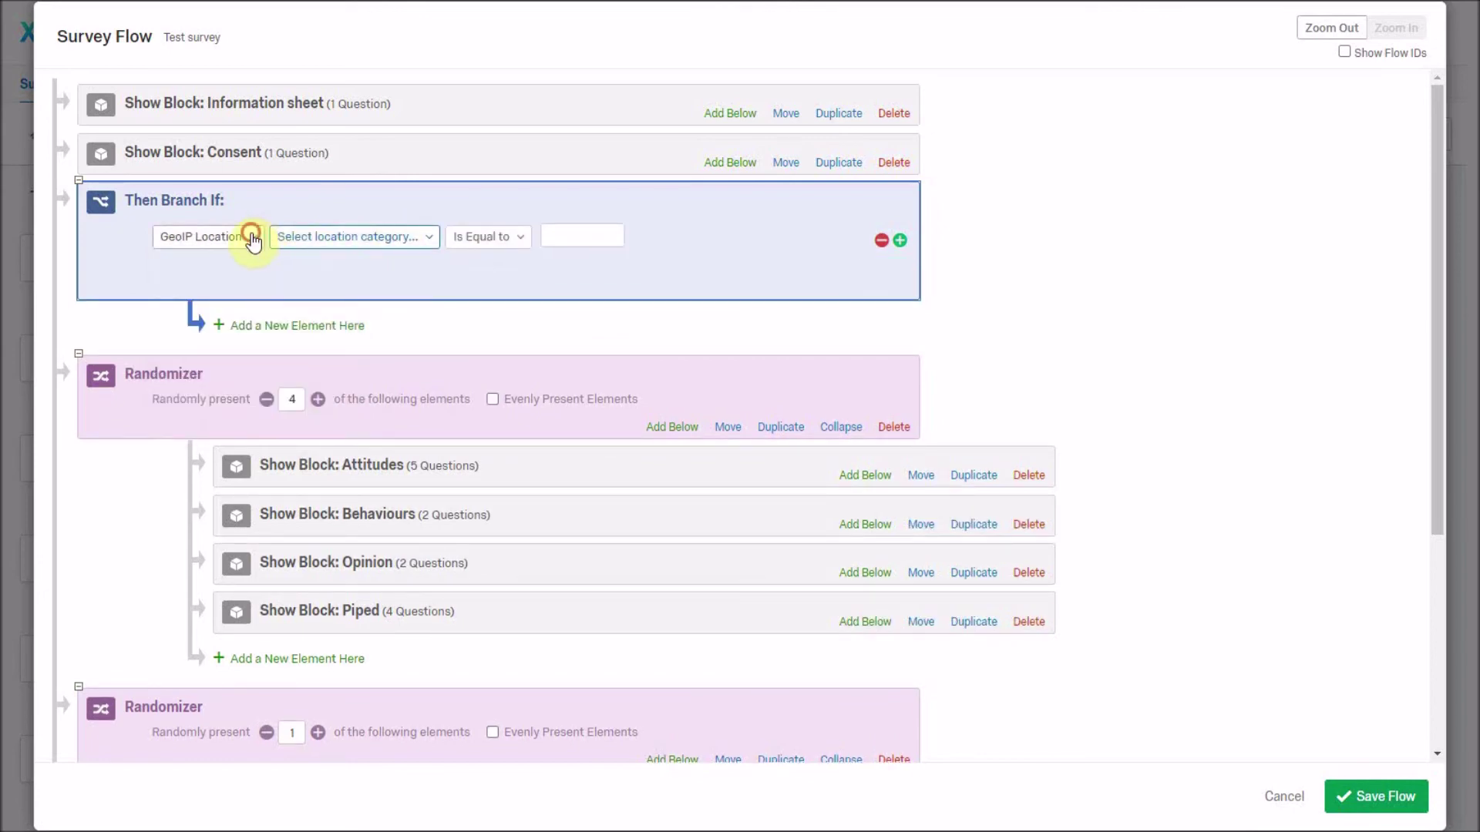
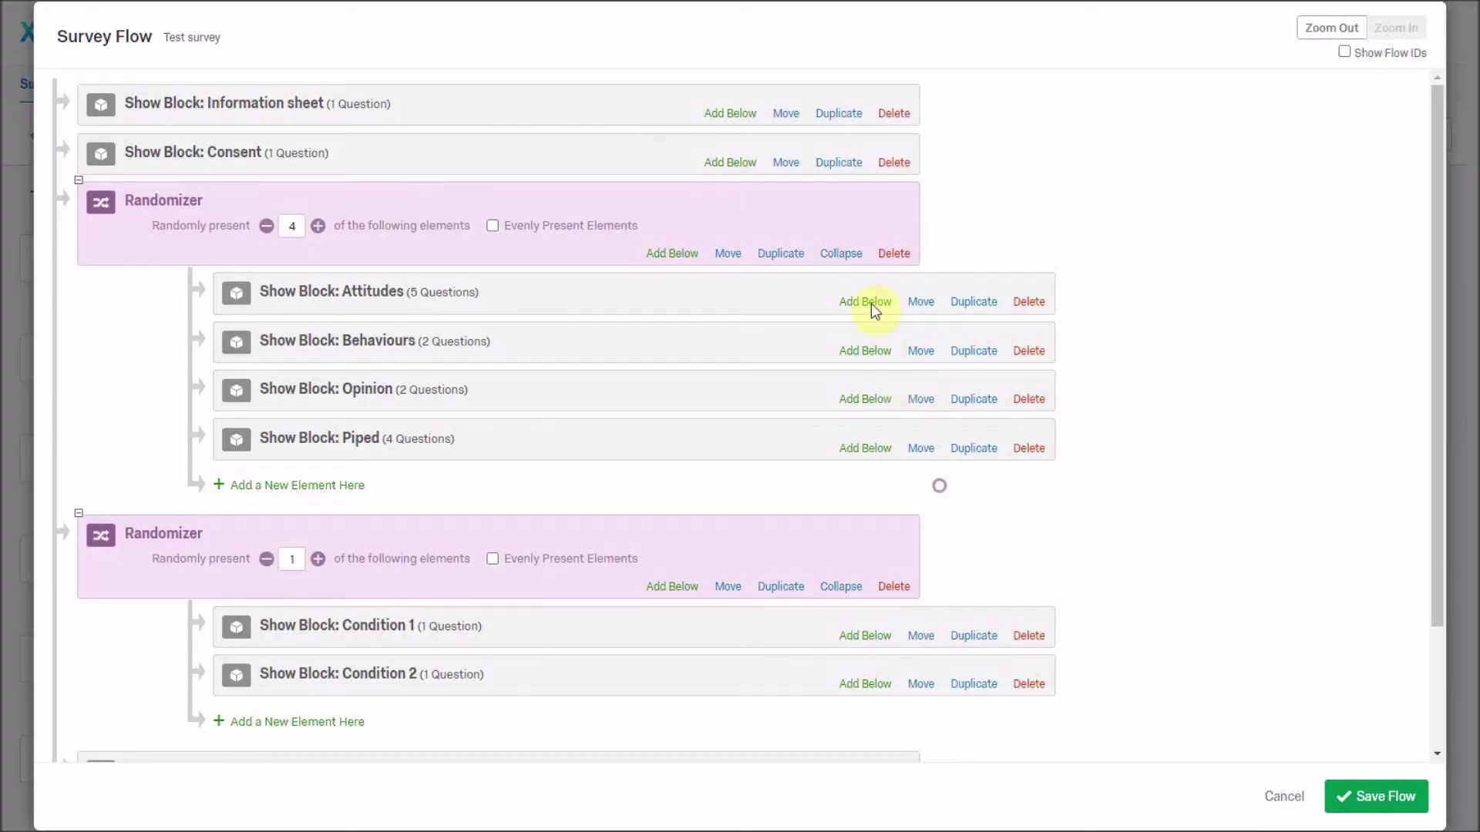
Save the survey flow
{"action": "left_click", "coordinate": [738, 164]}
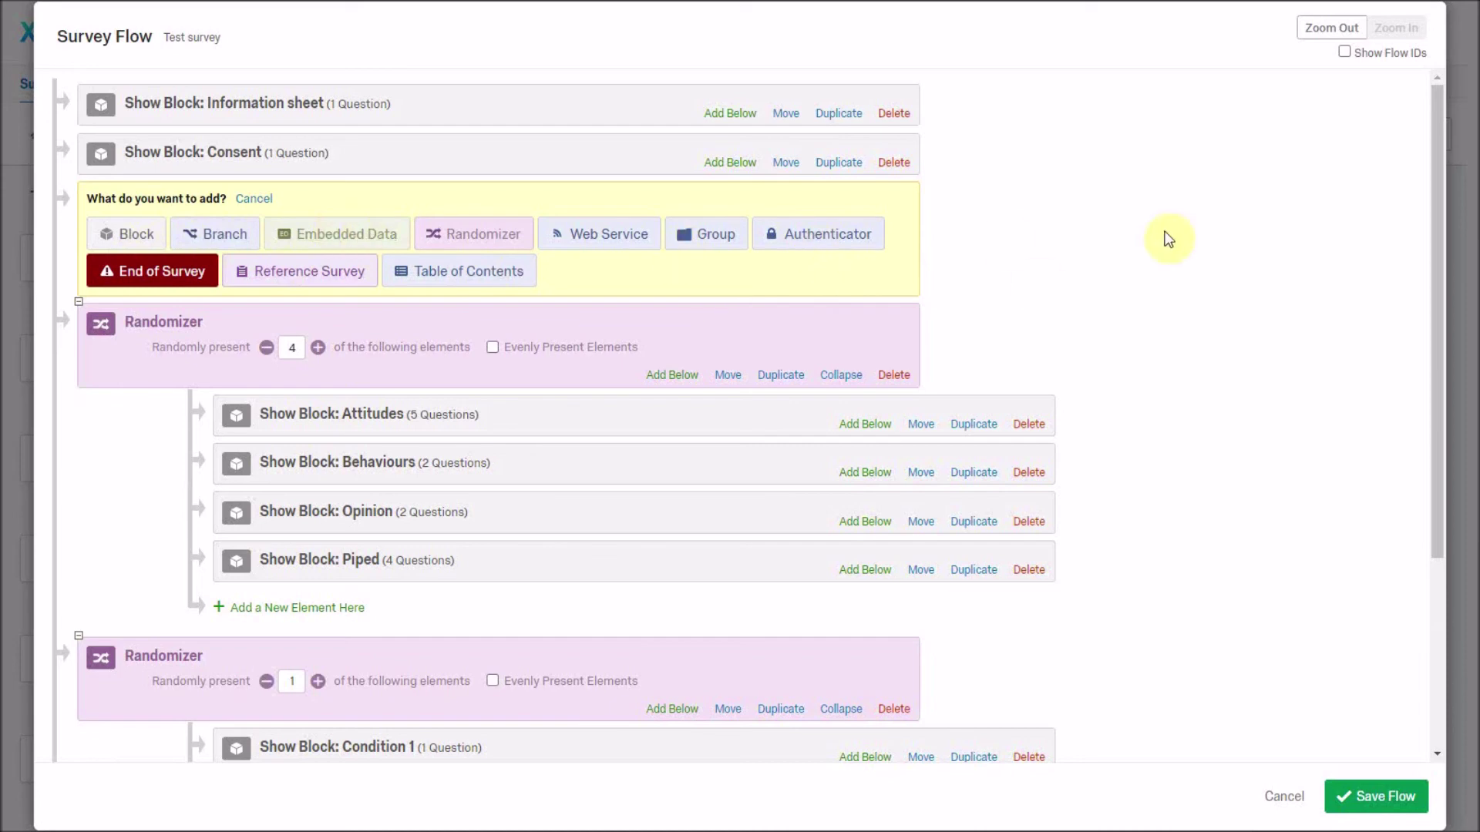
{"action": "left_click", "coordinate": [254, 200]}
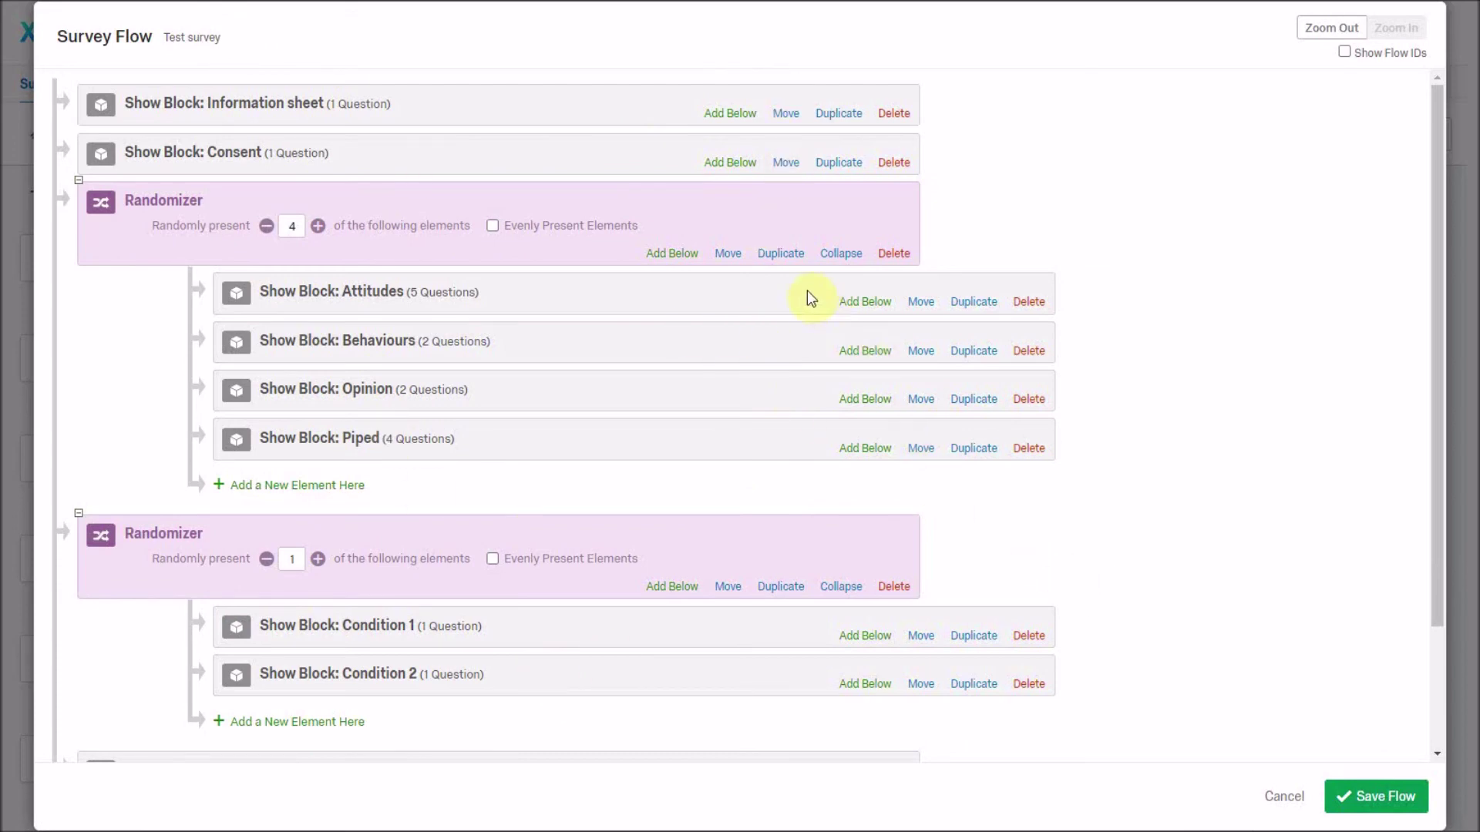
{"action": "left_click", "coordinate": [1396, 803]}
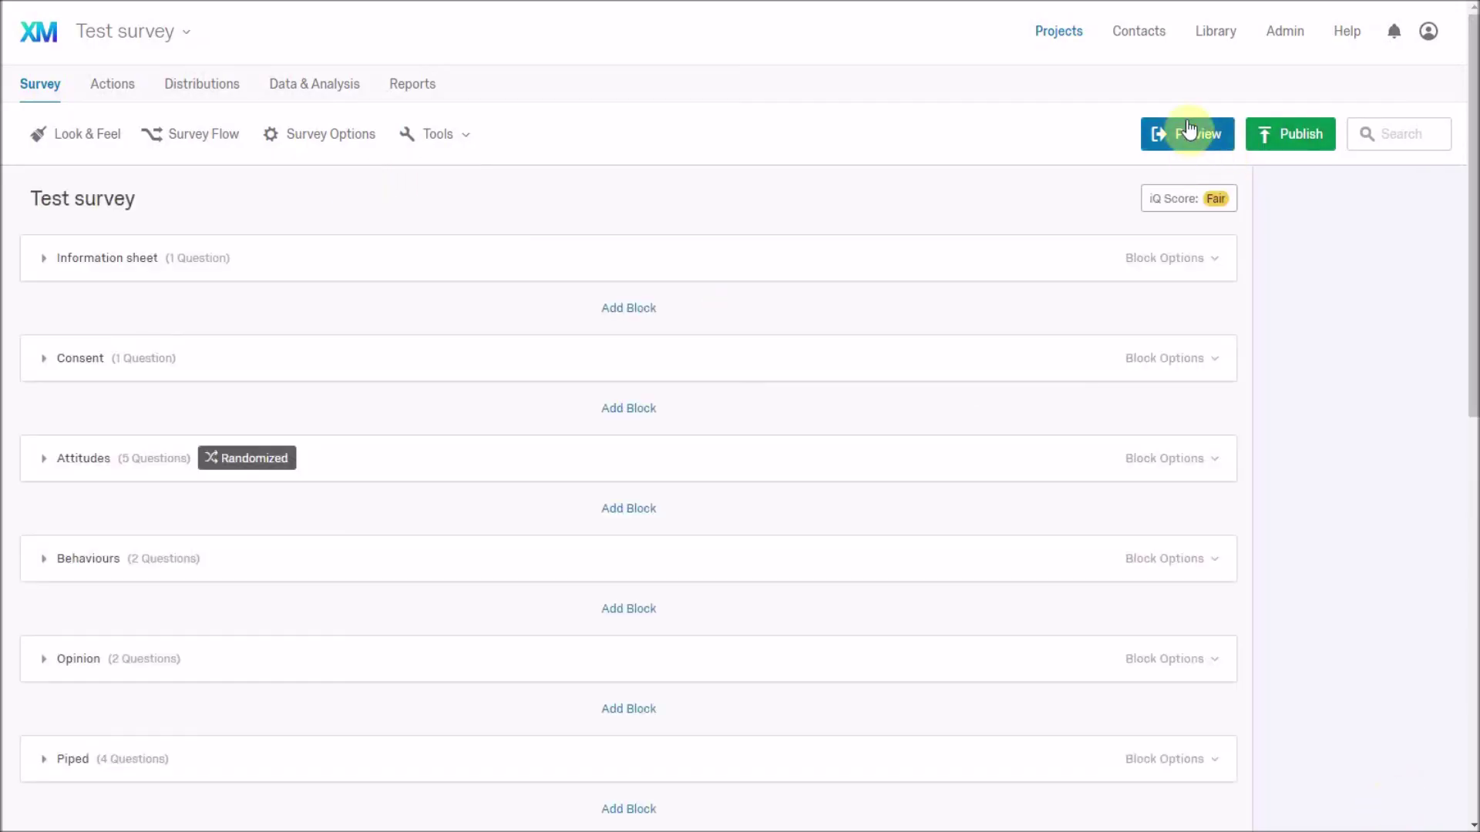
Preview the survey, continue past the information sheet and answer Yes to the consent question
{"action": "left_click", "coordinate": [1183, 133]}
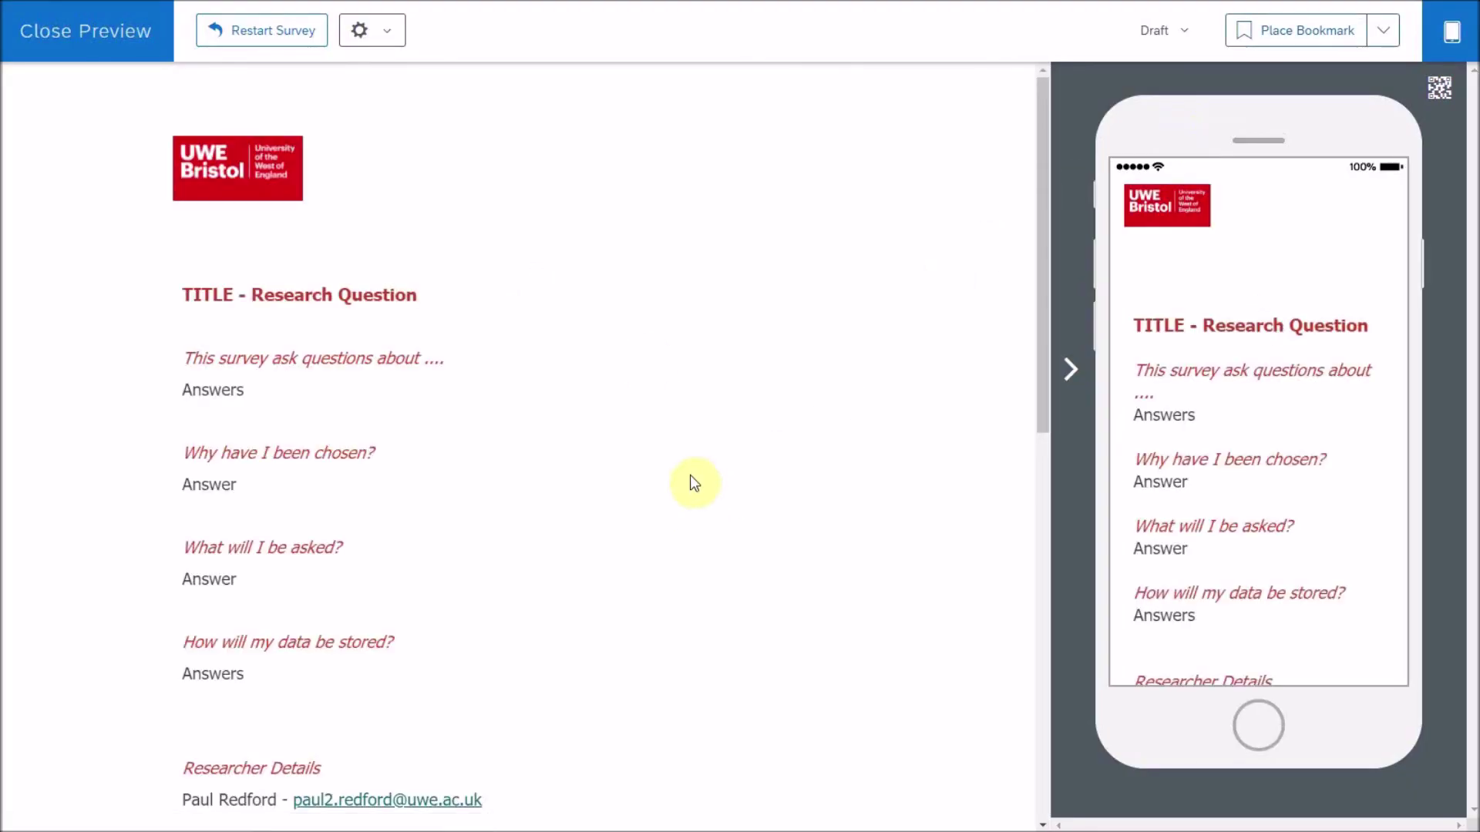
{"action": "scroll", "coordinate": [691, 478], "scroll_direction": "down", "scroll_amount": 8}
{"action": "left_click", "coordinate": [713, 777]}
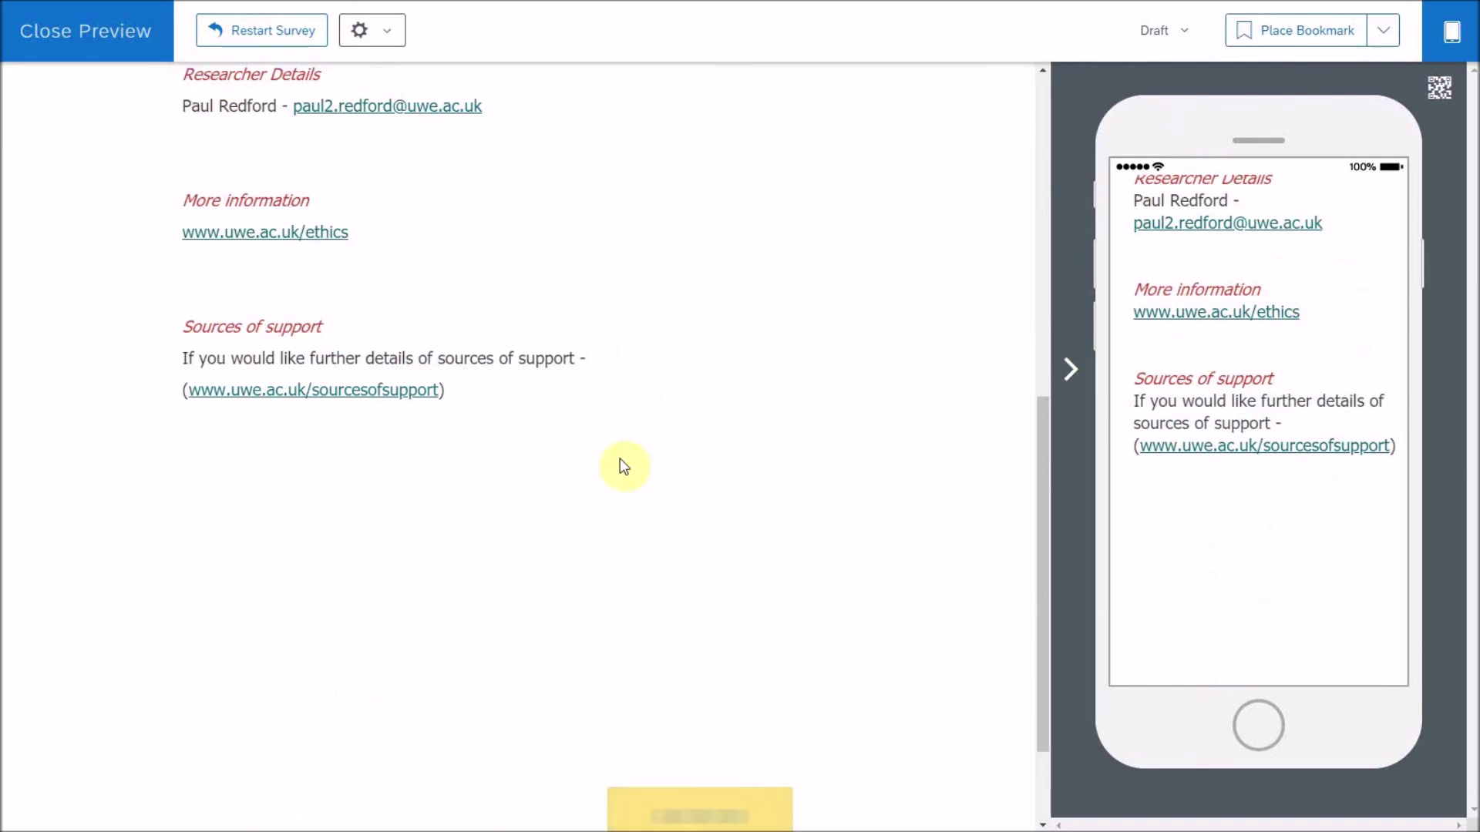
{"action": "left_click", "coordinate": [608, 616]}
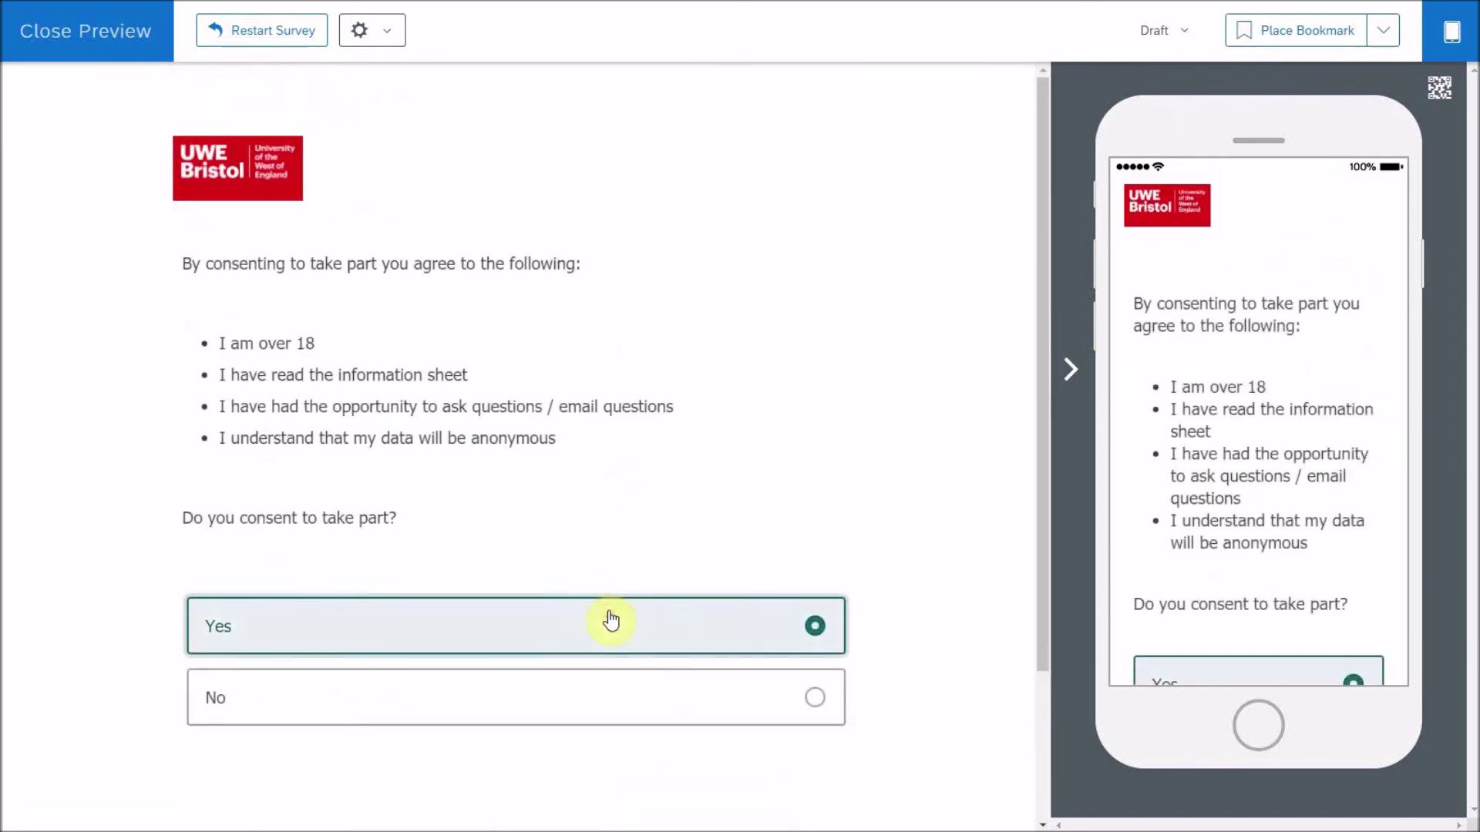
{"action": "scroll", "coordinate": [608, 614], "scroll_direction": "down", "scroll_amount": 3}
{"action": "left_click", "coordinate": [715, 681]}
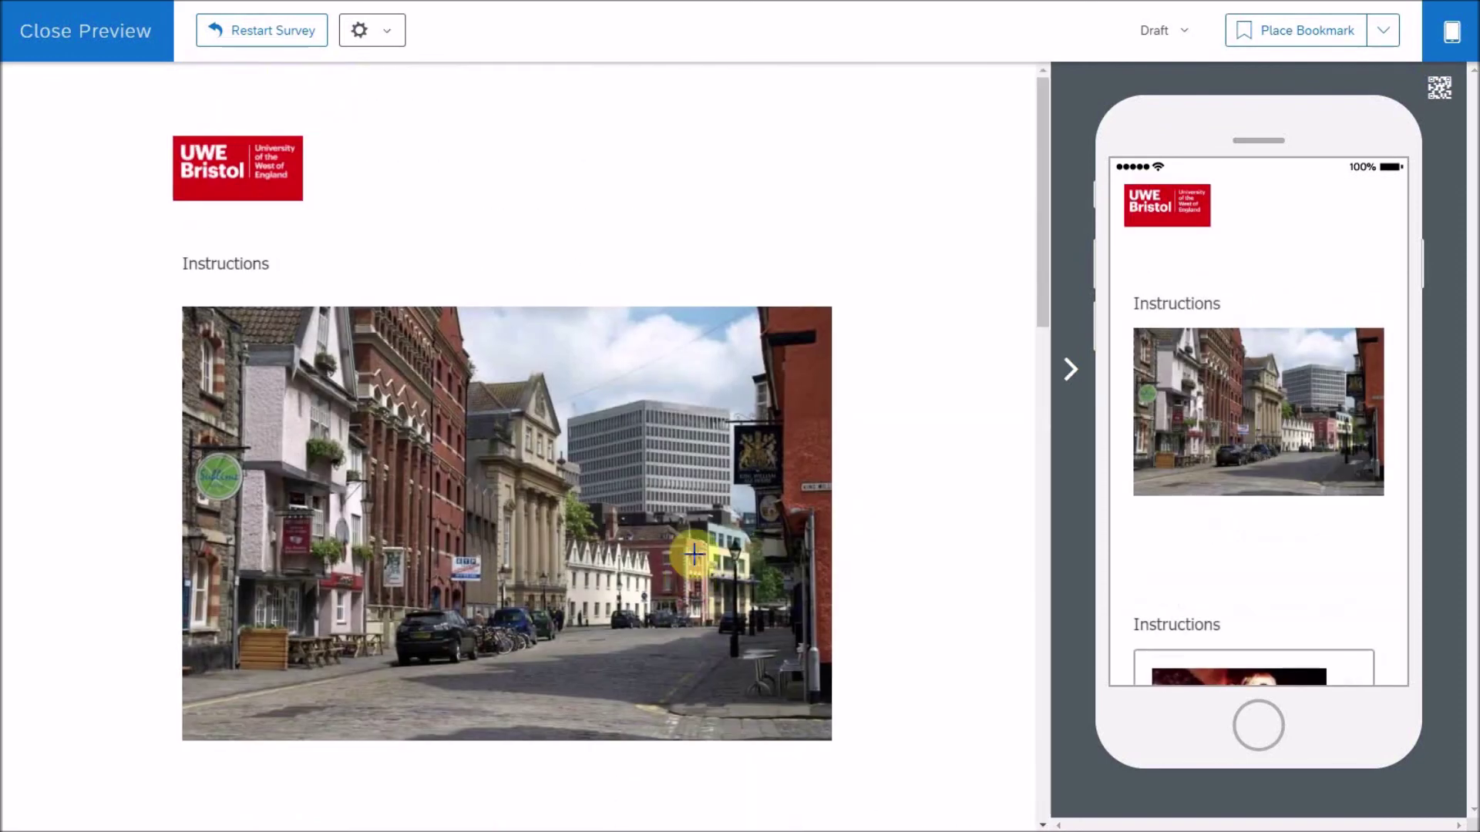
Advance the preview past the image questions and the two open text questions without answering them
{"action": "scroll", "coordinate": [611, 410], "scroll_direction": "down", "scroll_amount": 15}
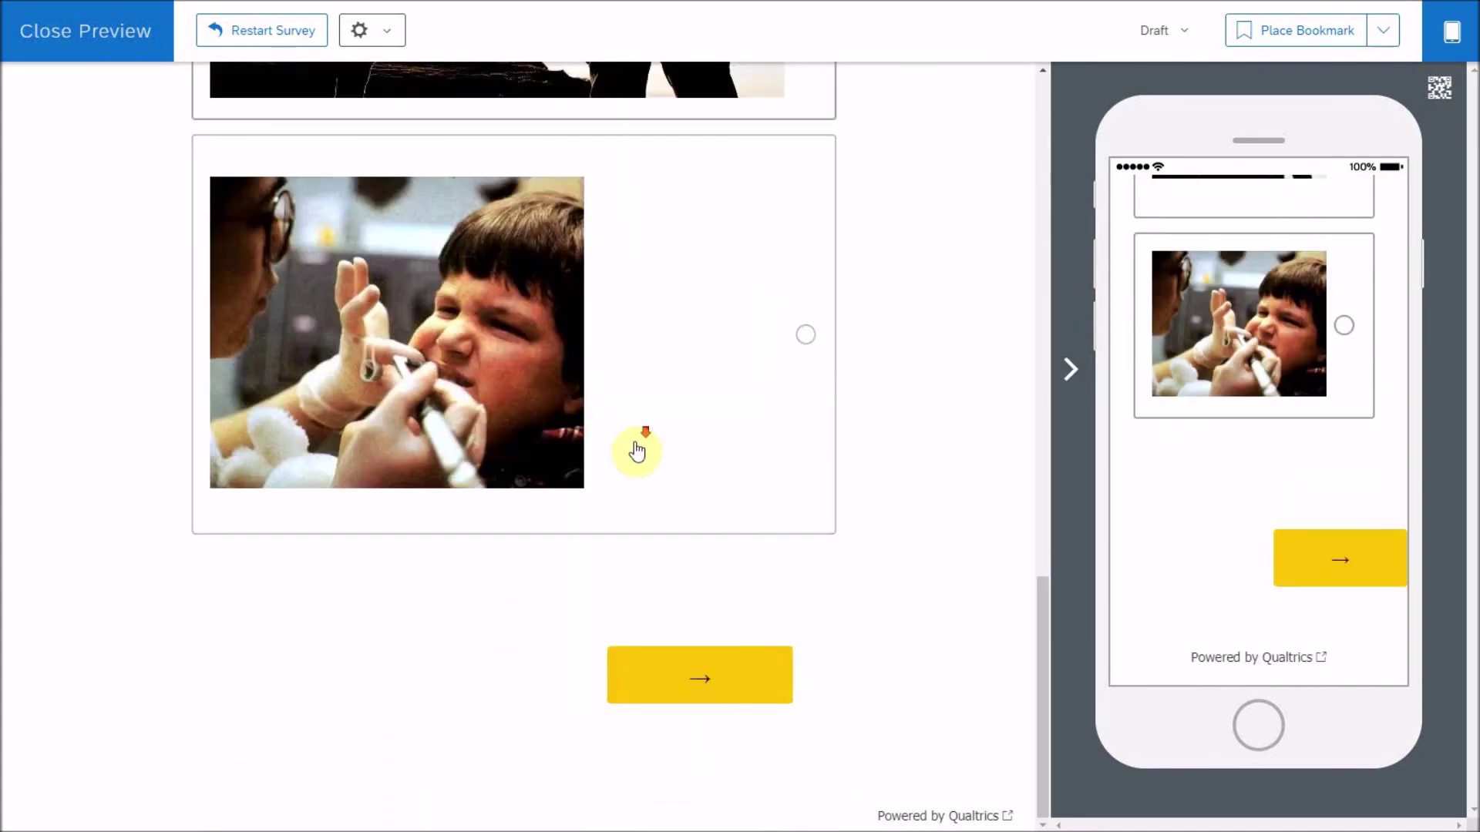
{"action": "left_click", "coordinate": [694, 669]}
{"action": "left_click", "coordinate": [694, 544]}
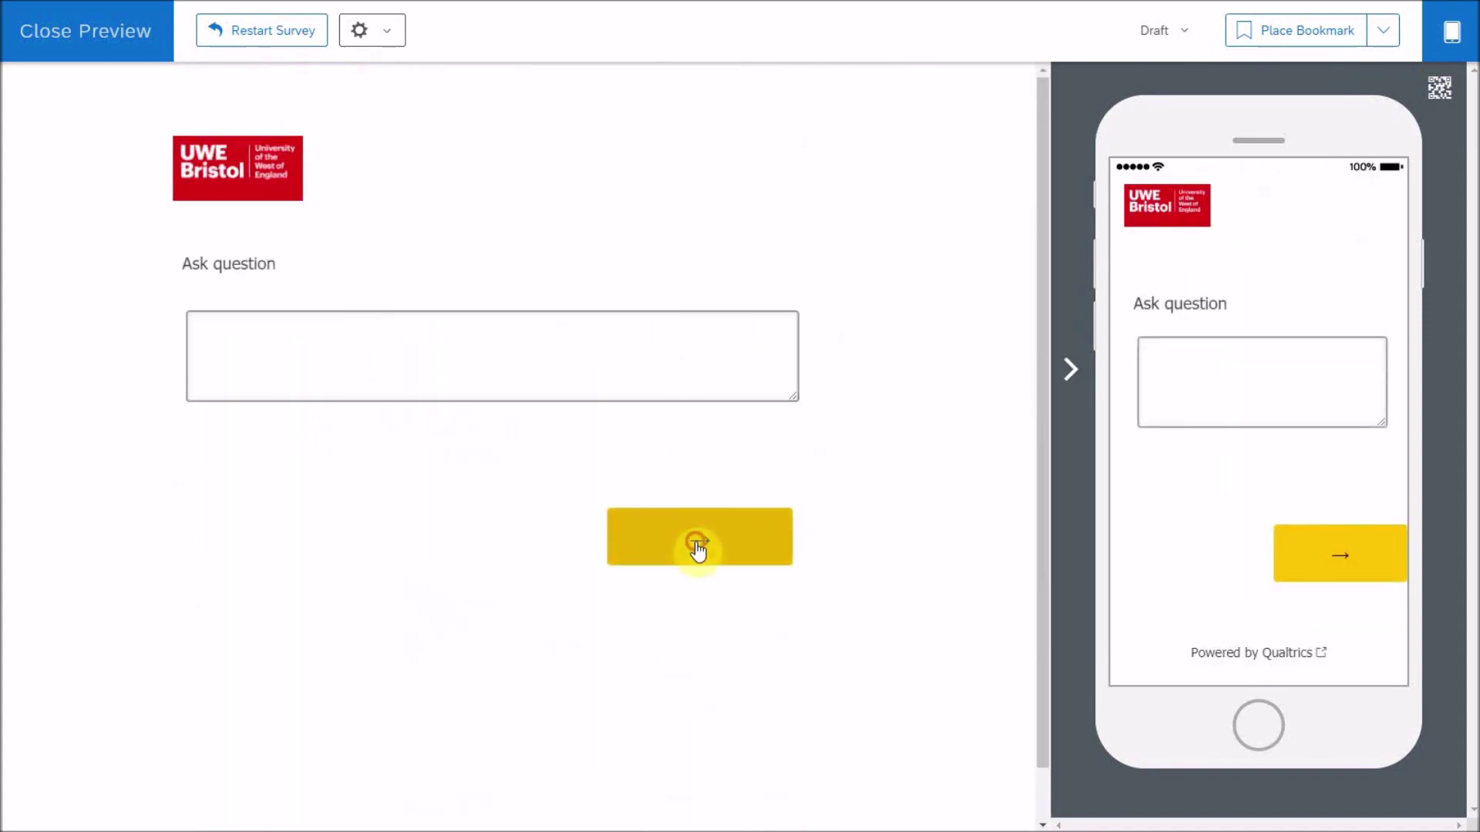
{"action": "left_click", "coordinate": [662, 515]}
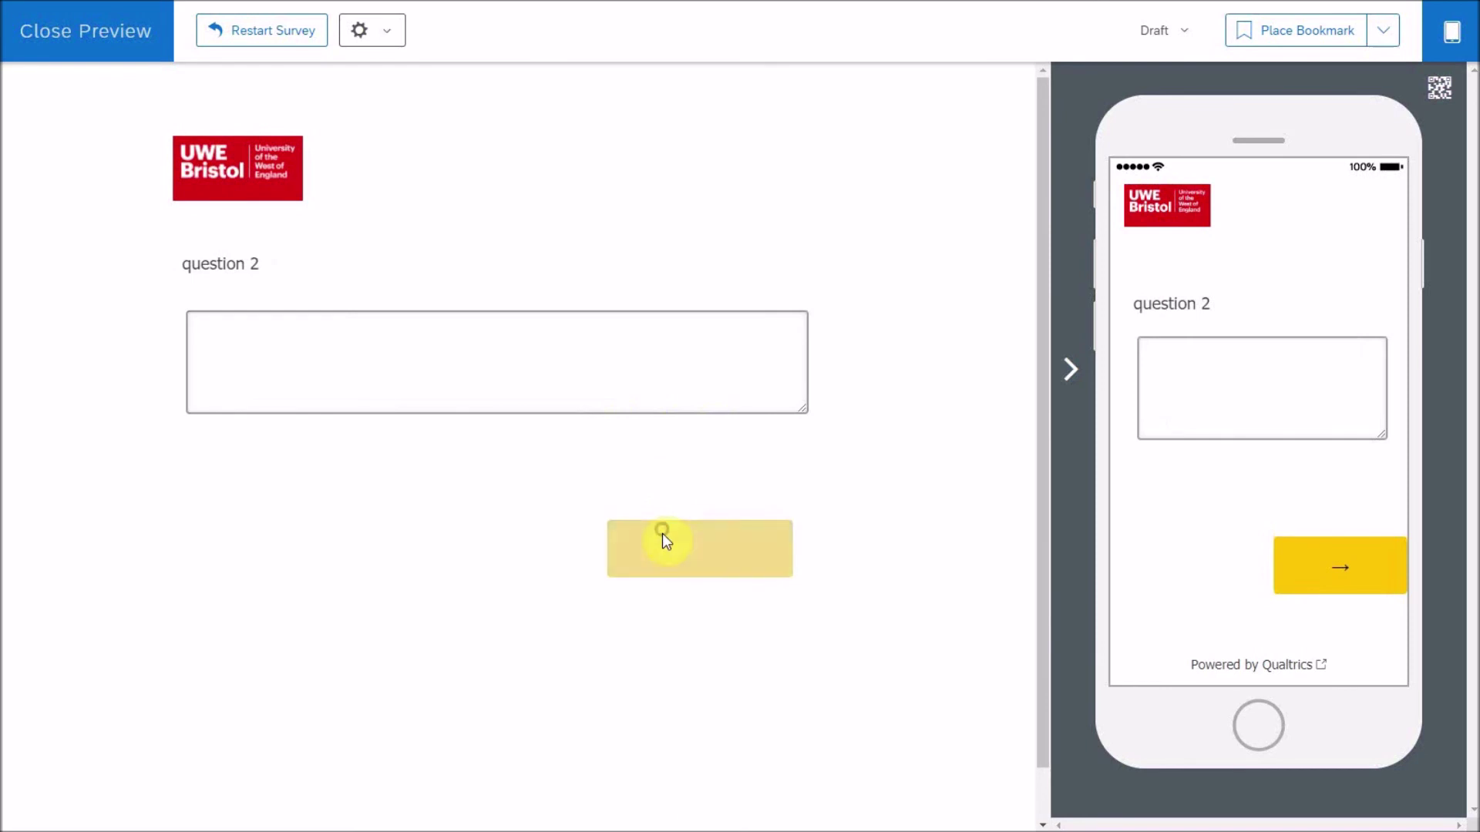
Look through the statement, slider, ranking and grouping questions in the preview and continue without answering
{"action": "scroll", "coordinate": [605, 394], "scroll_direction": "down", "scroll_amount": 15}
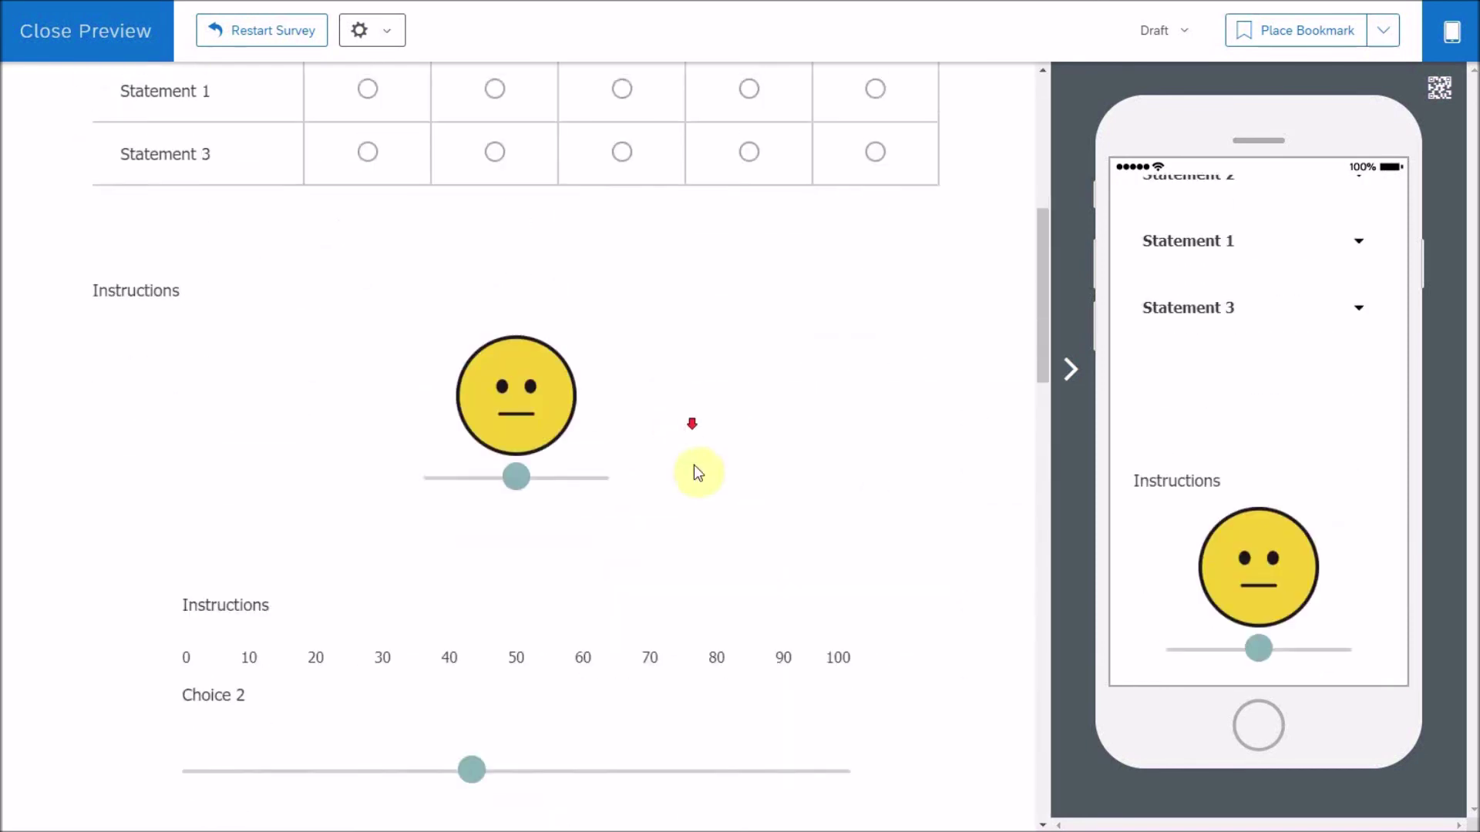
{"action": "scroll", "coordinate": [586, 440], "scroll_direction": "down", "scroll_amount": 20}
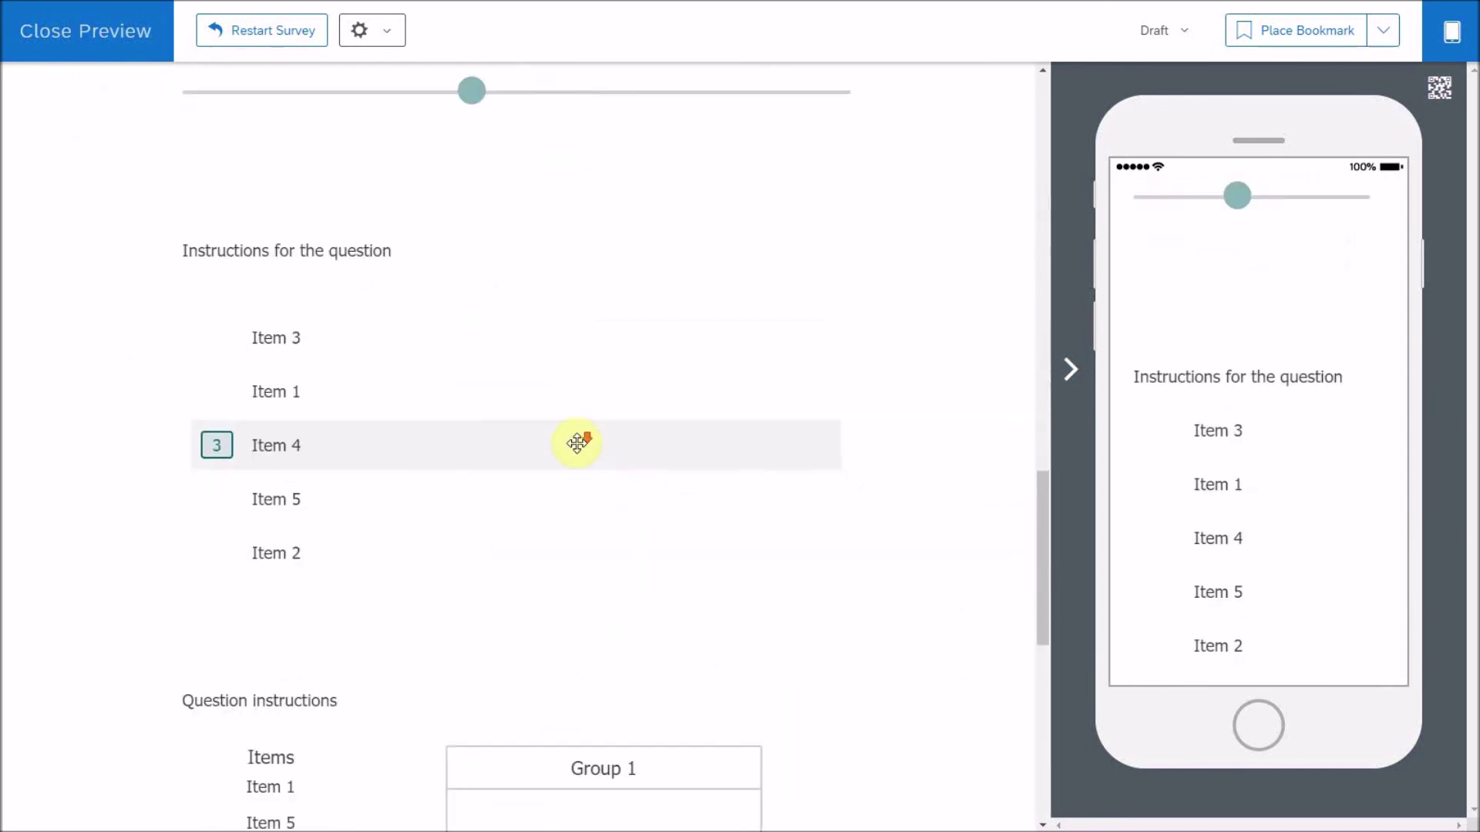
{"action": "left_click", "coordinate": [734, 704]}
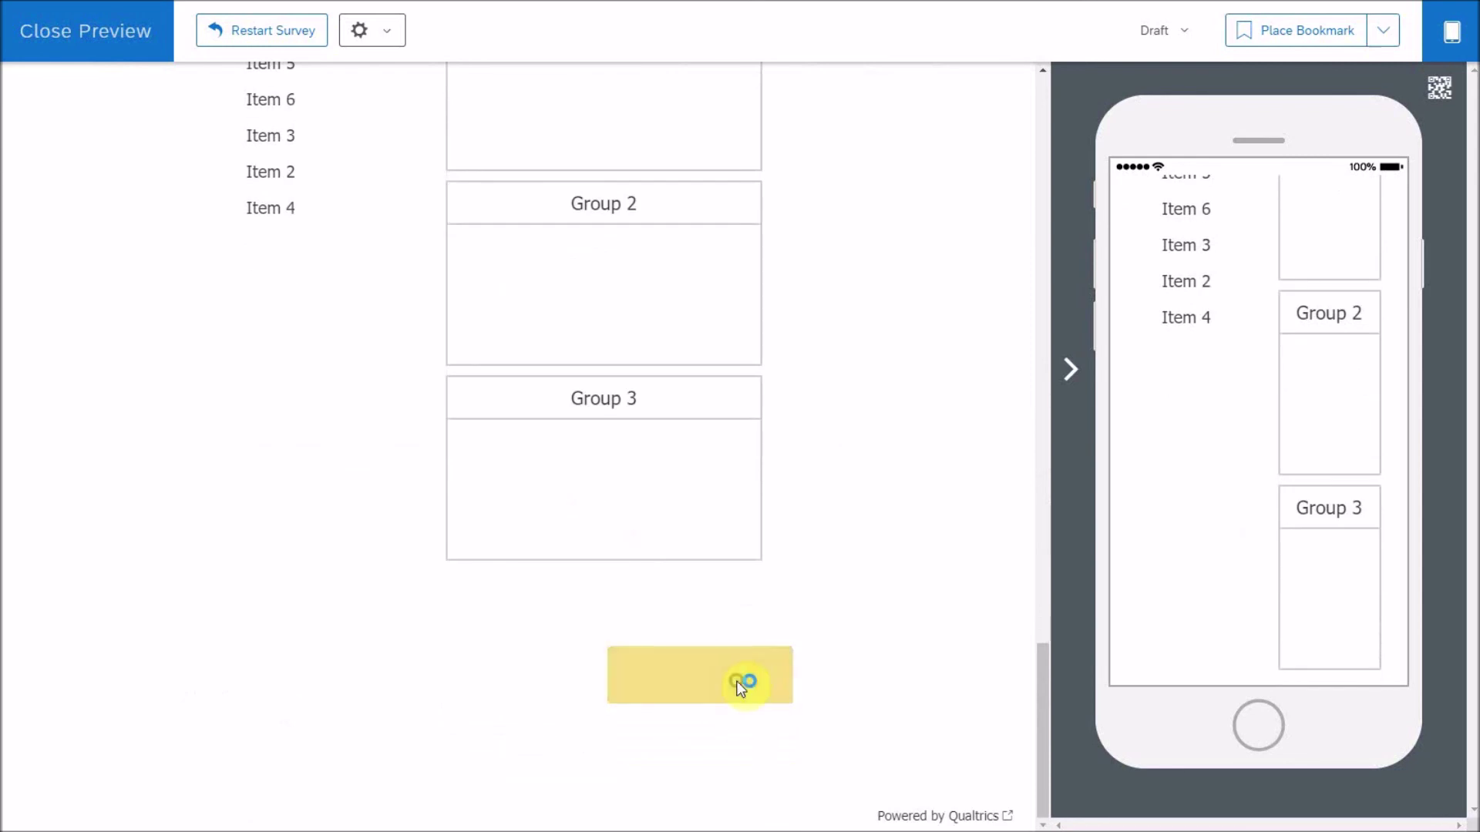
Answer the favourite fruit question with "Apples" in the preview and continue to the follow-up questions
{"action": "left_click", "coordinate": [459, 348]}
{"action": "left_click", "coordinate": [684, 513]}
{"action": "left_click", "coordinate": [501, 338]}
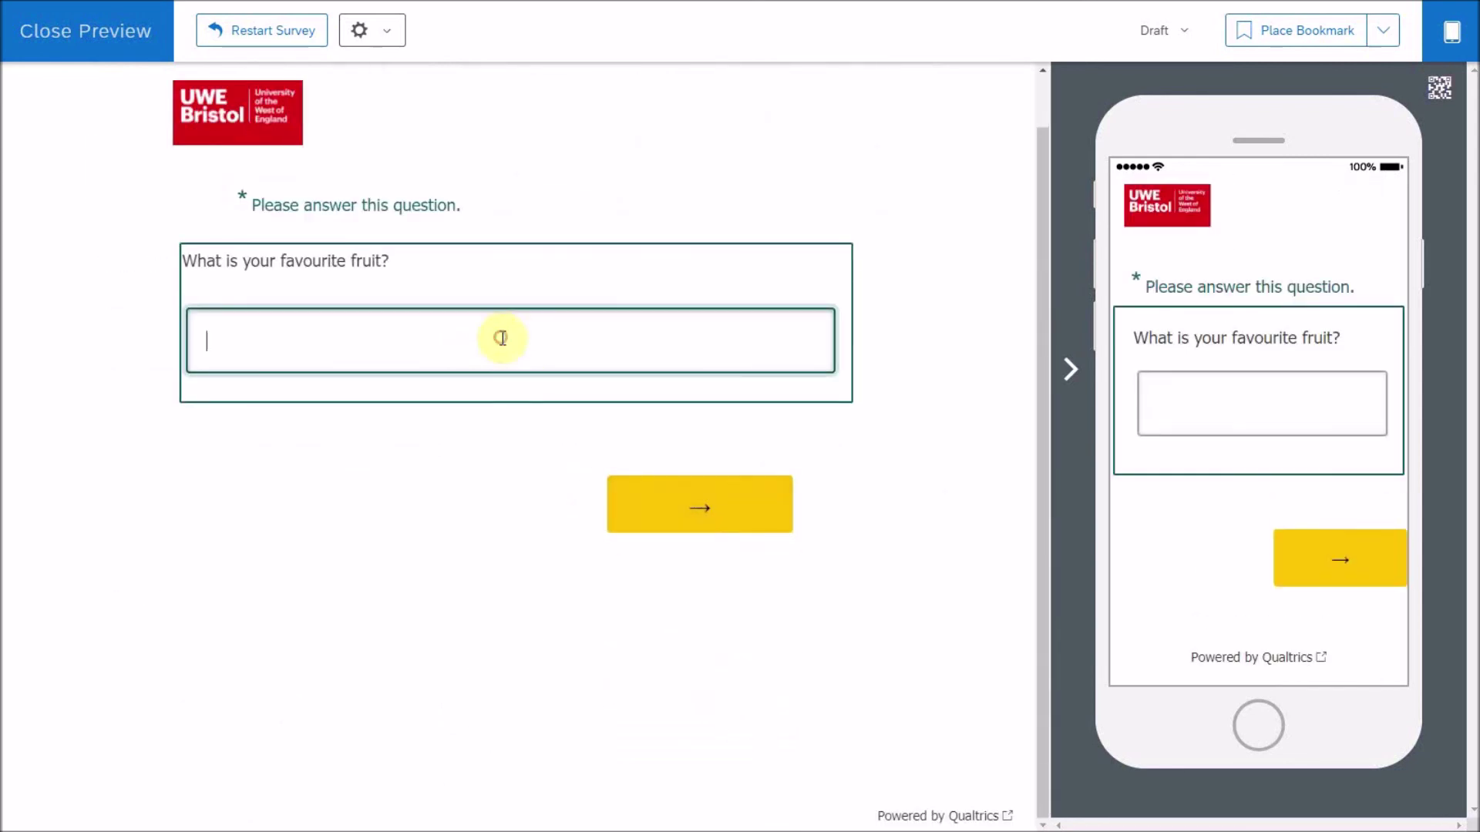
{"action": "type", "text": "Apples"}
{"action": "left_click", "coordinate": [710, 502]}
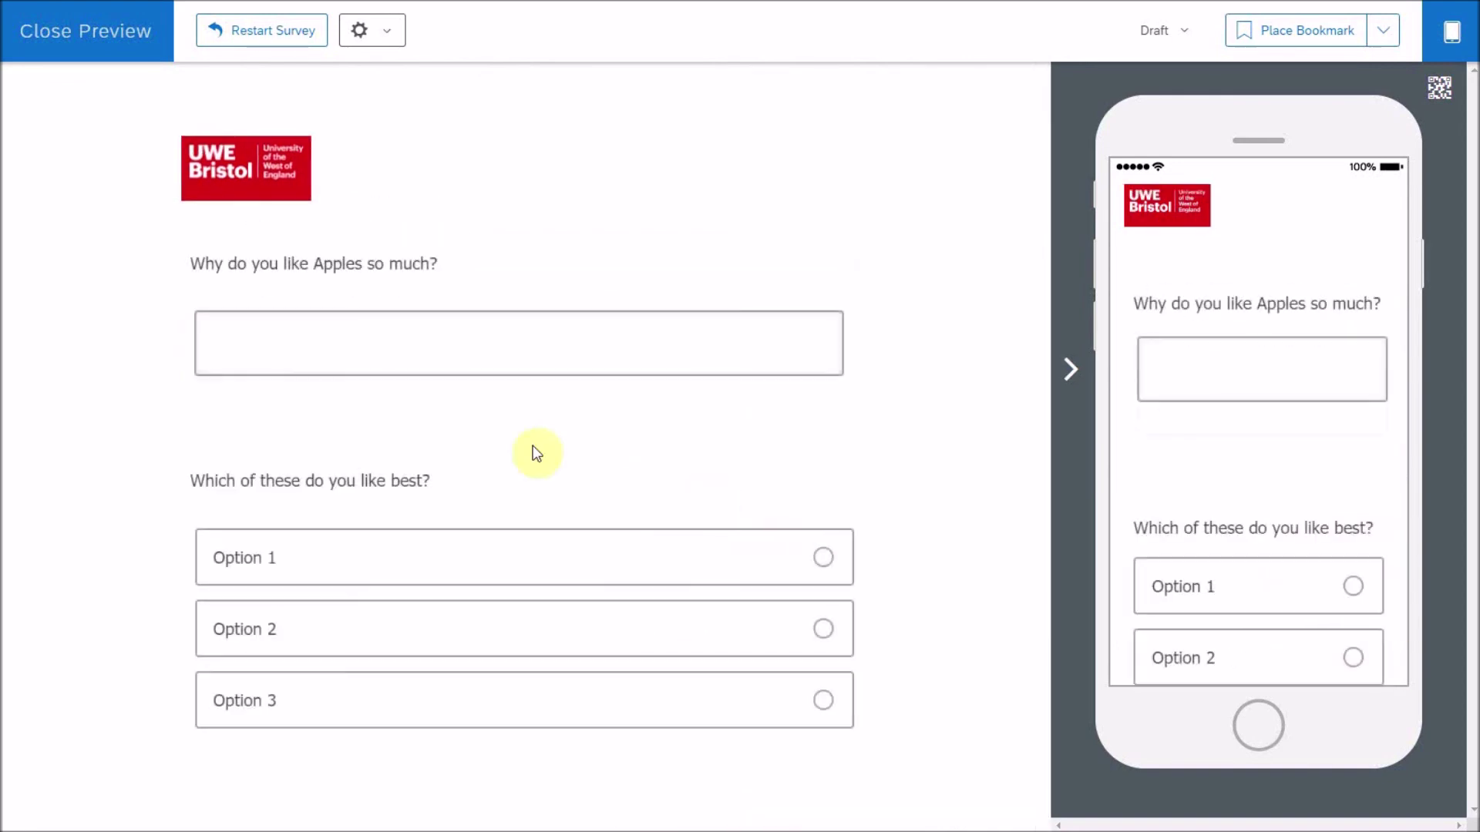
{"action": "scroll", "coordinate": [486, 601], "scroll_direction": "down", "scroll_amount": 3}
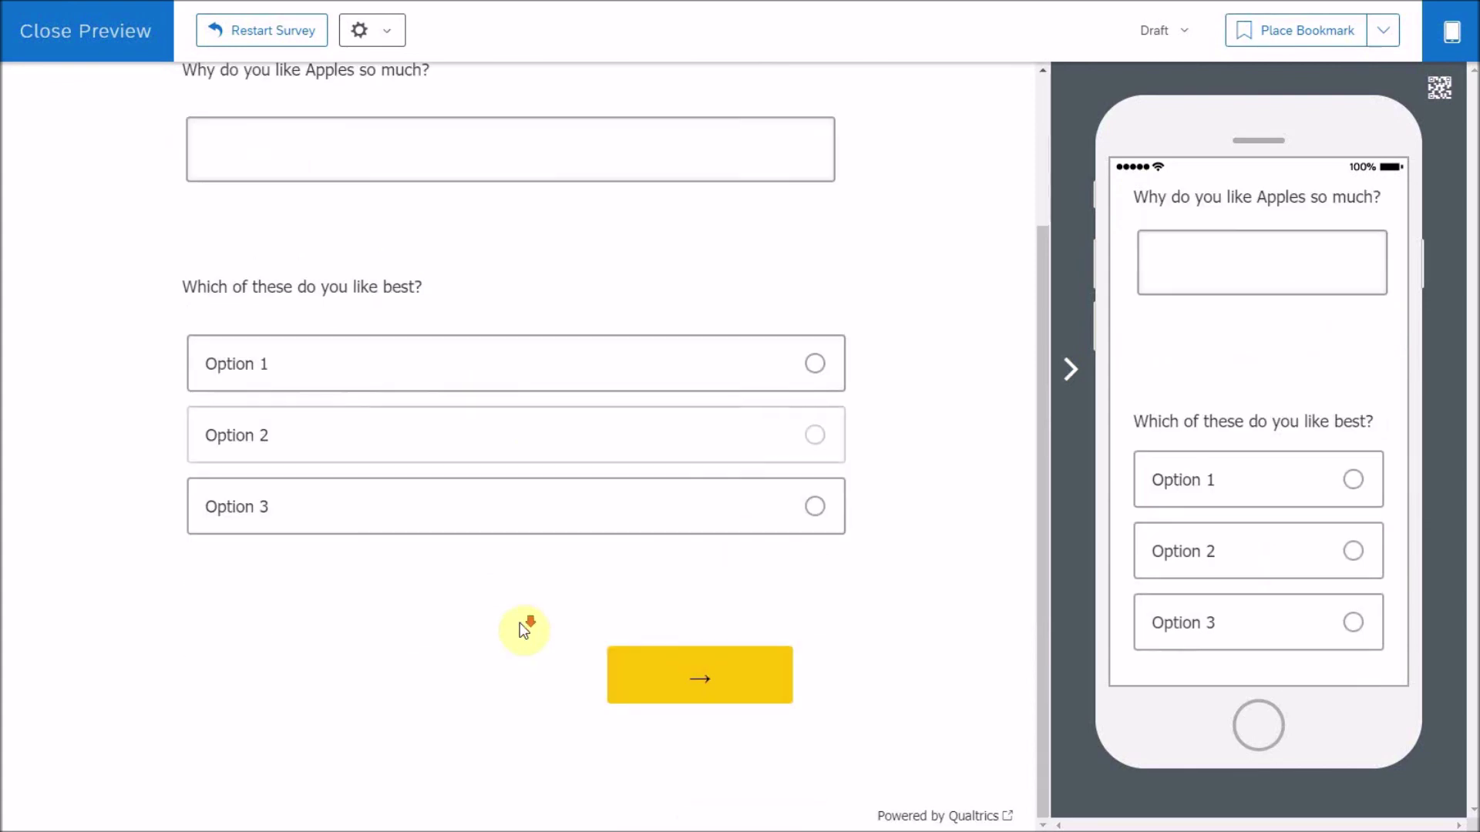
Continue the preview past the Apples follow-up questions and the importance grouping question without answering them
{"action": "left_click", "coordinate": [696, 680]}
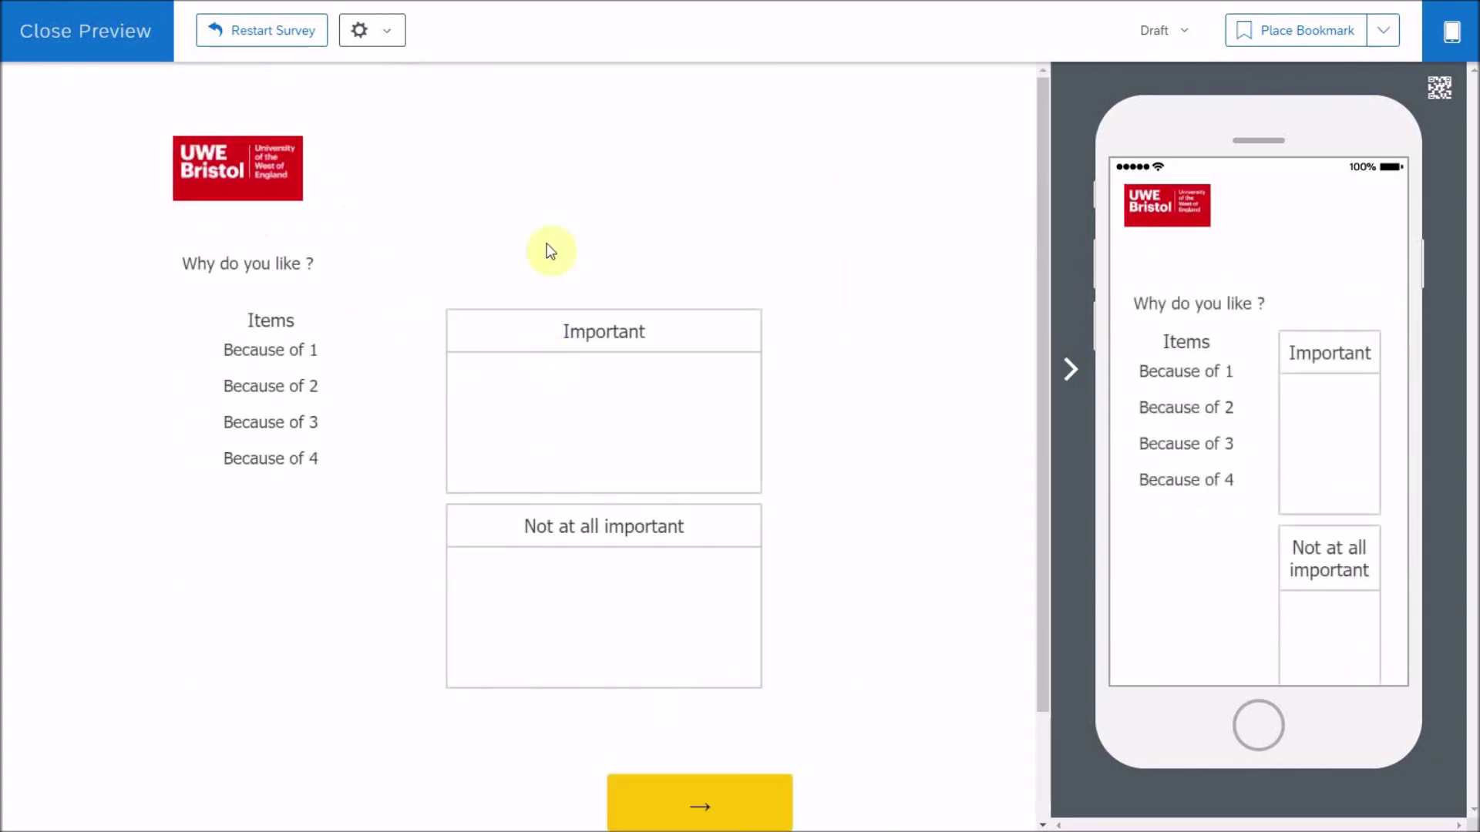
{"action": "scroll", "coordinate": [609, 540], "scroll_direction": "down", "scroll_amount": 2}
{"action": "left_click", "coordinate": [654, 683]}
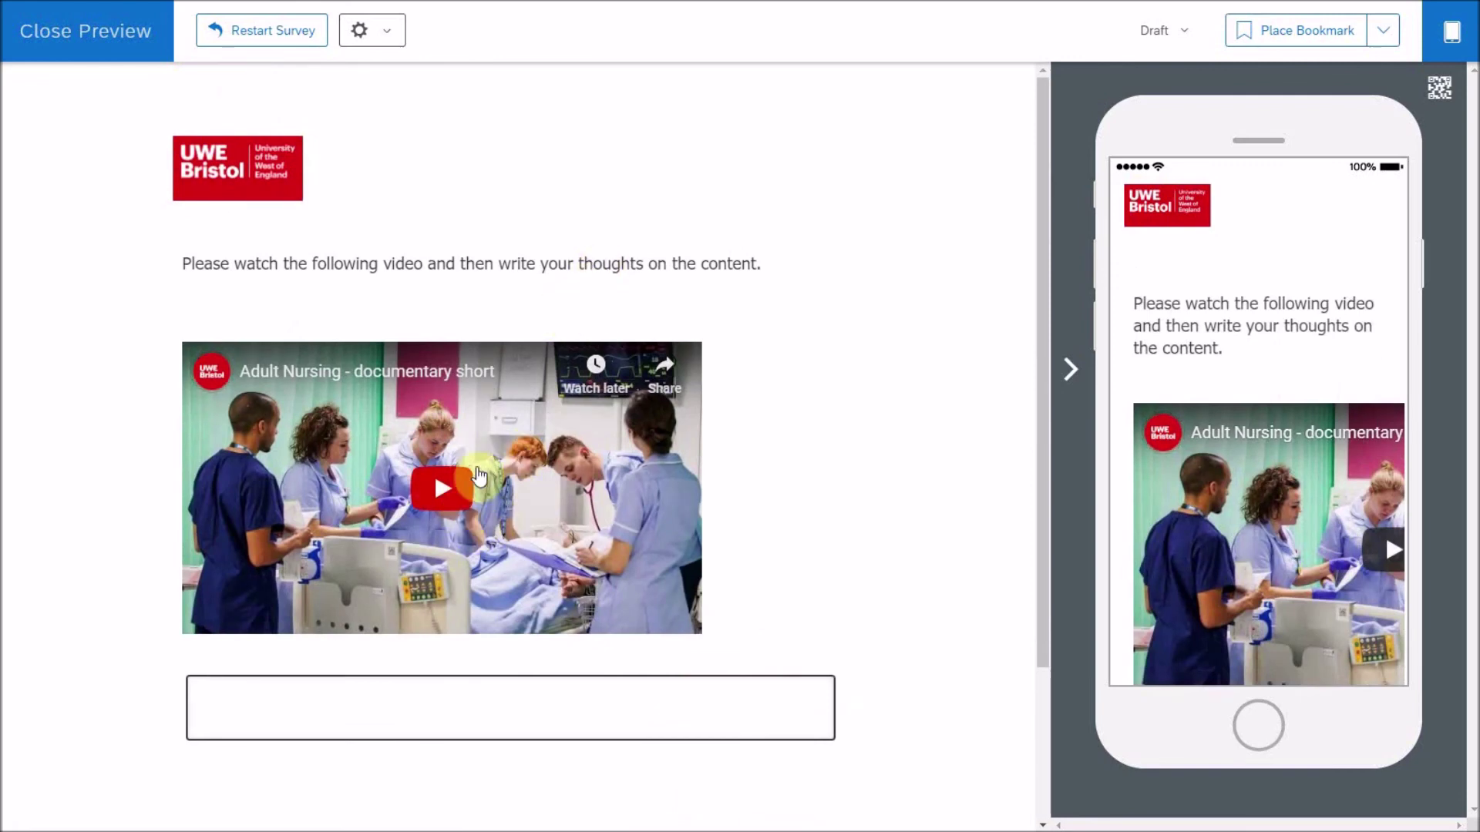
Play the Adult Nursing video in the desktop preview and enter "dhjkhjkds" as the thoughts on its content
{"action": "left_click", "coordinate": [457, 502]}
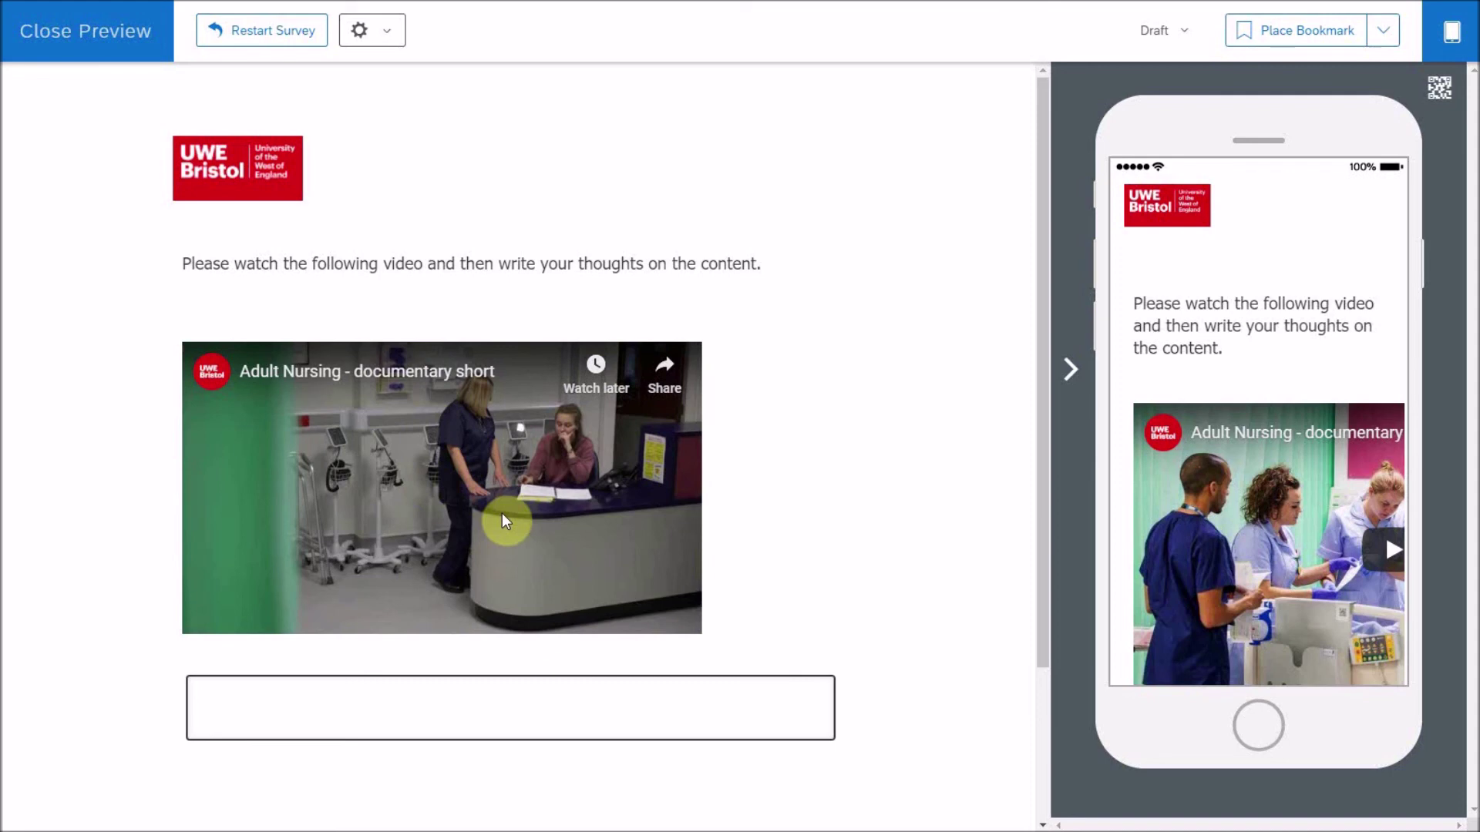
{"action": "left_click", "coordinate": [479, 708]}
{"action": "type", "text": "dhjkhjkds"}
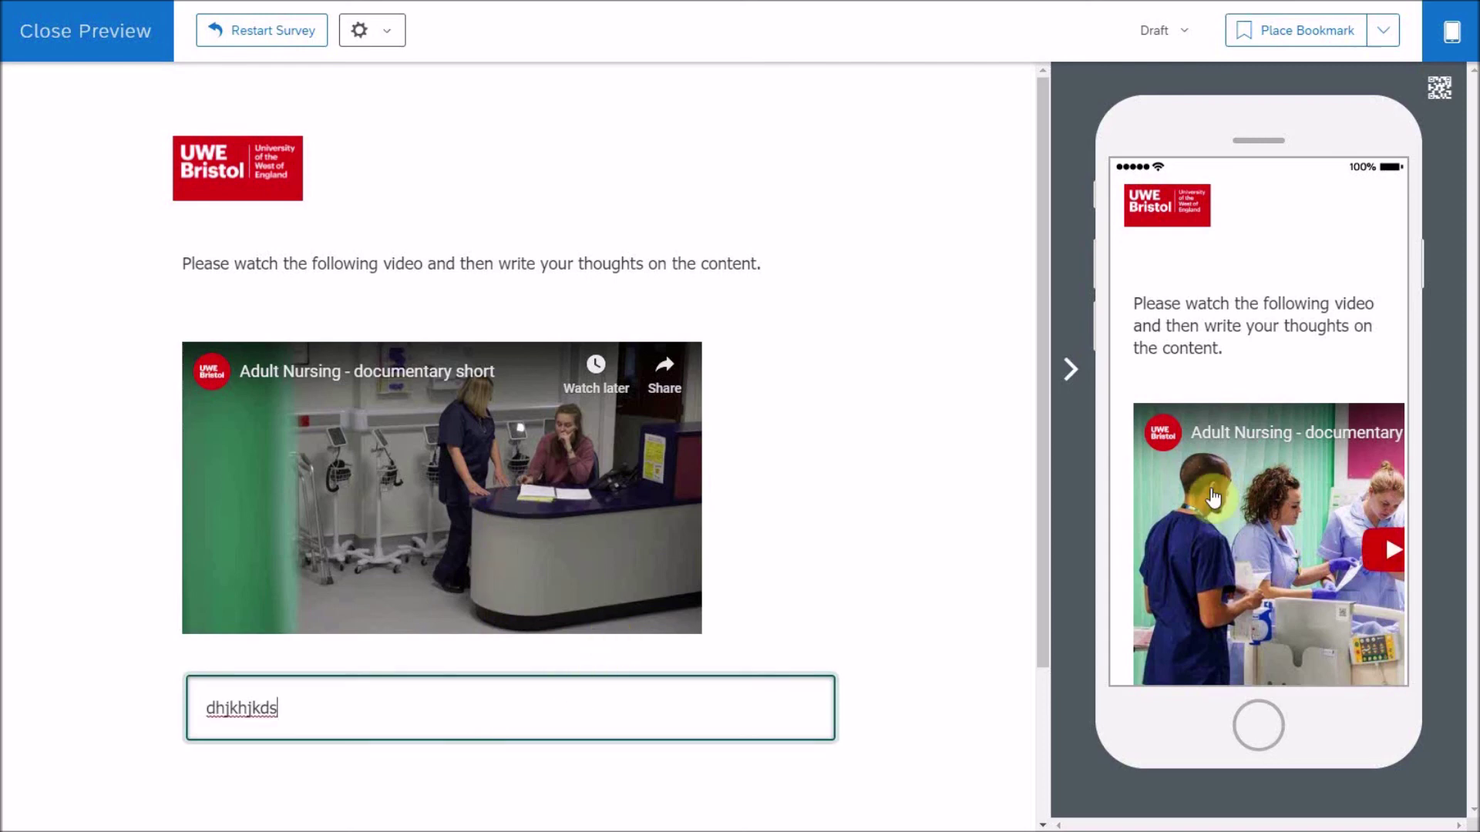
Test the Adult Nursing video's playback in the mobile preview, then submit the video question page
{"action": "left_click", "coordinate": [1371, 551]}
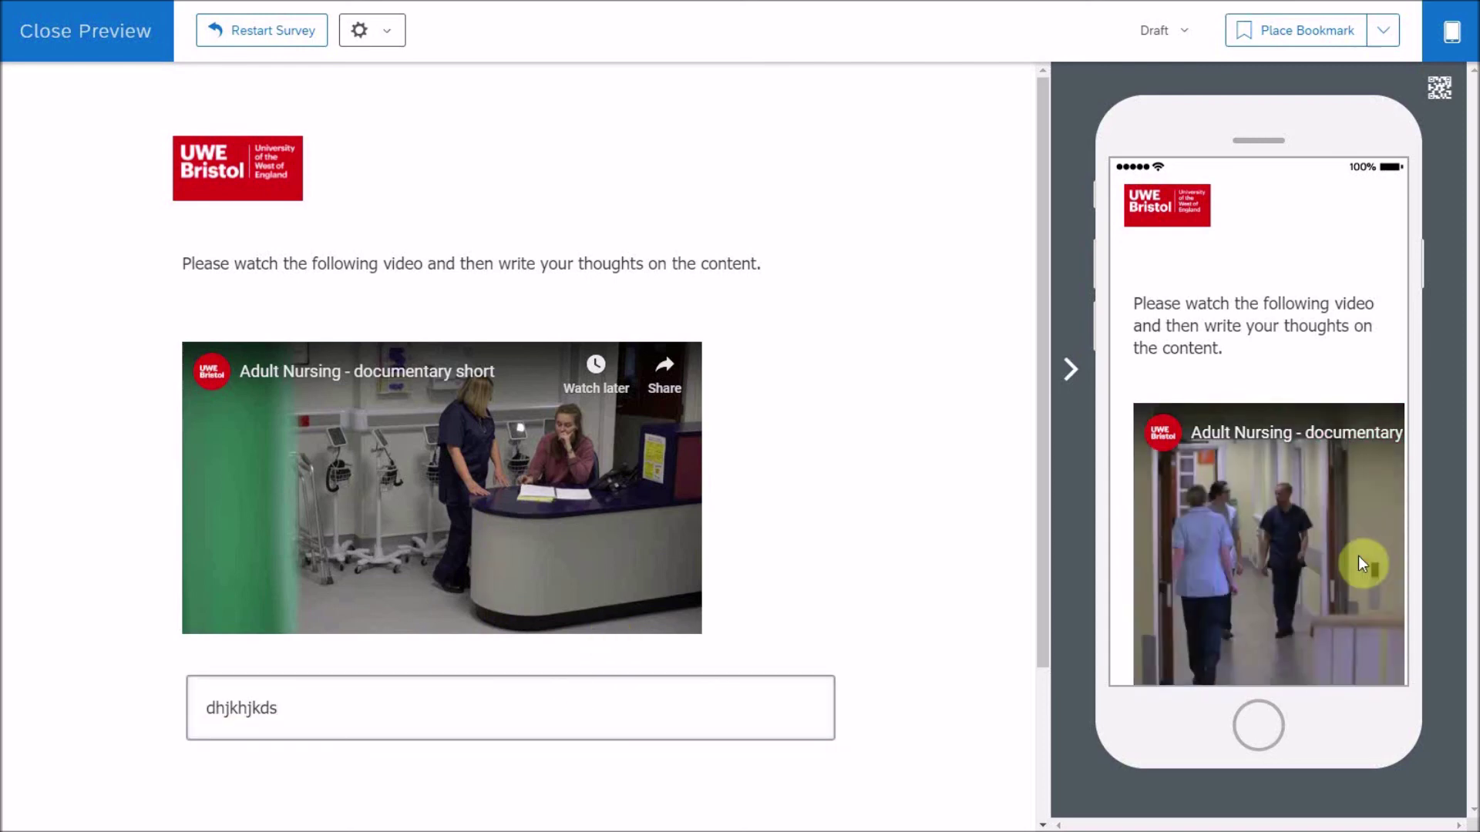
{"action": "scroll", "coordinate": [1226, 502], "scroll_direction": "down", "scroll_amount": 5}
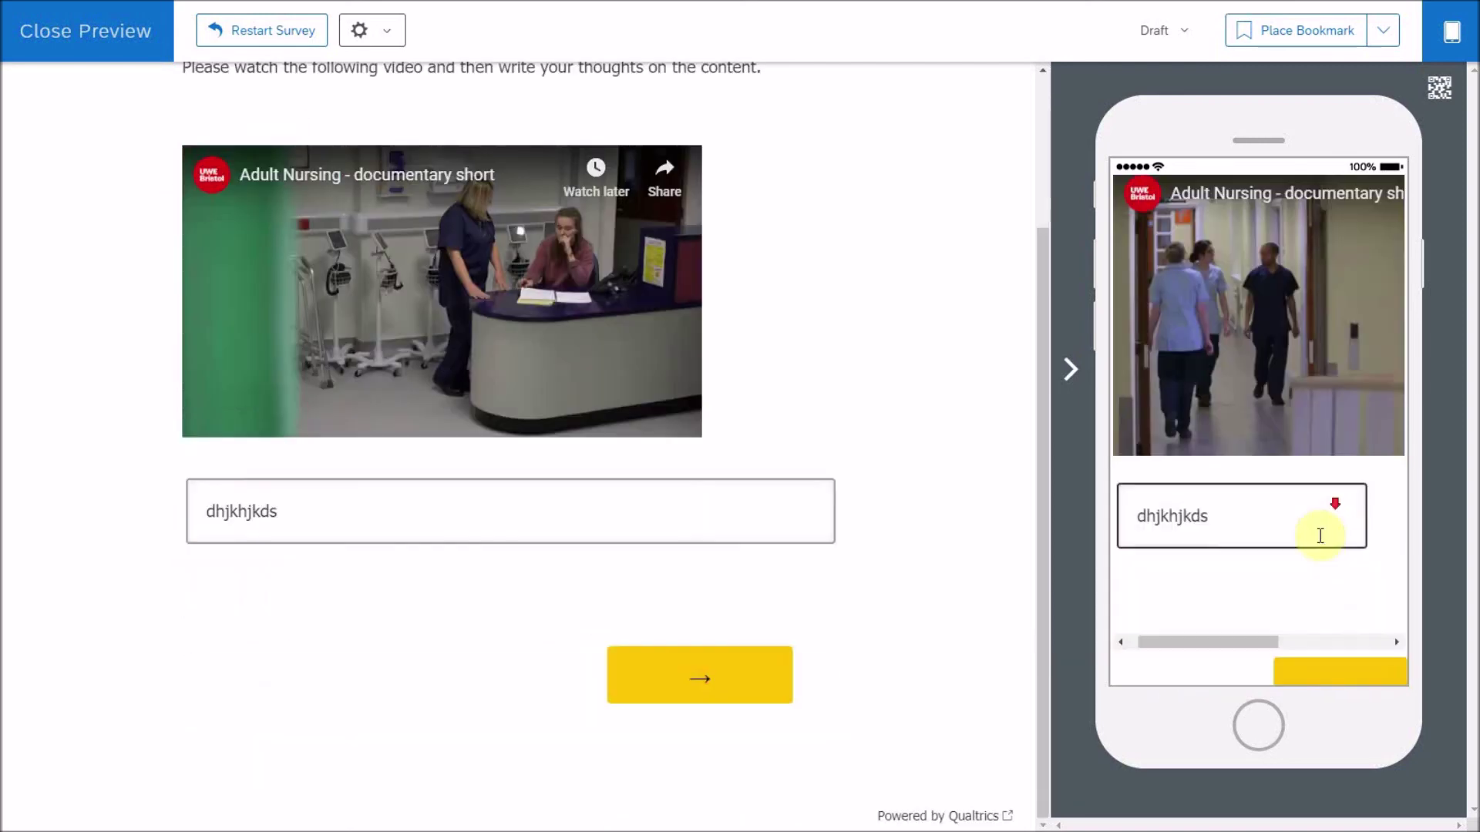
{"action": "left_click", "coordinate": [715, 683]}
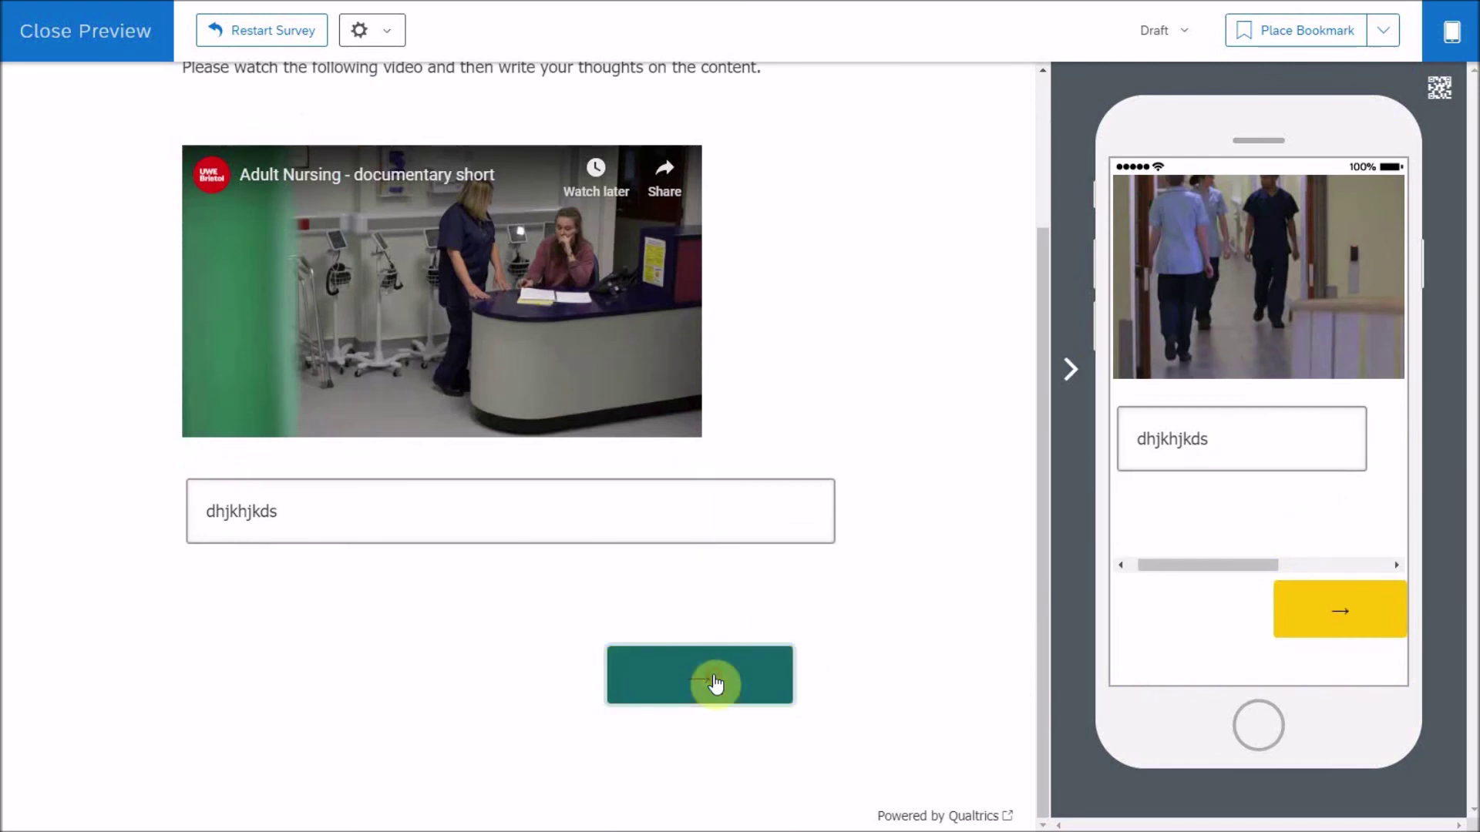